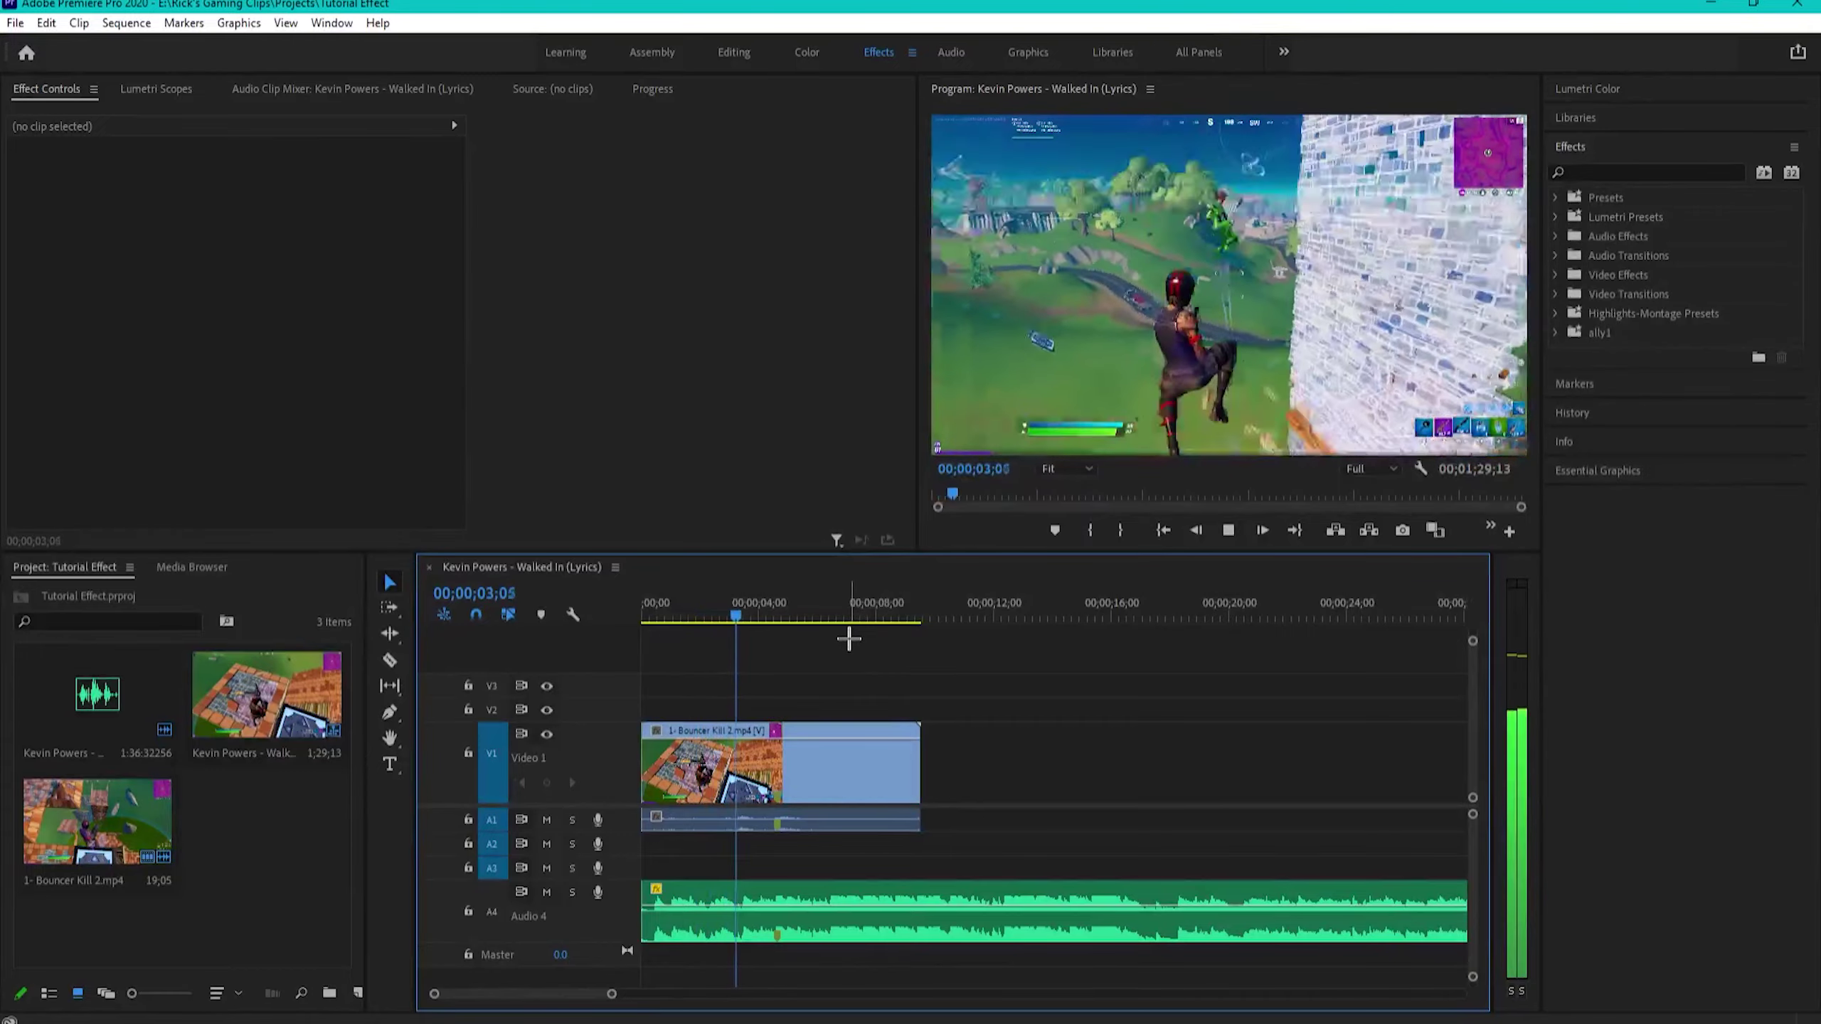
- Find the Rico Long Pause preset by searching "rico long" and apply it to the 1- Bouncer Kill 2.mp4 clip on Video 1
key(space)
click(779, 621)
drag(778, 621, 764, 621)
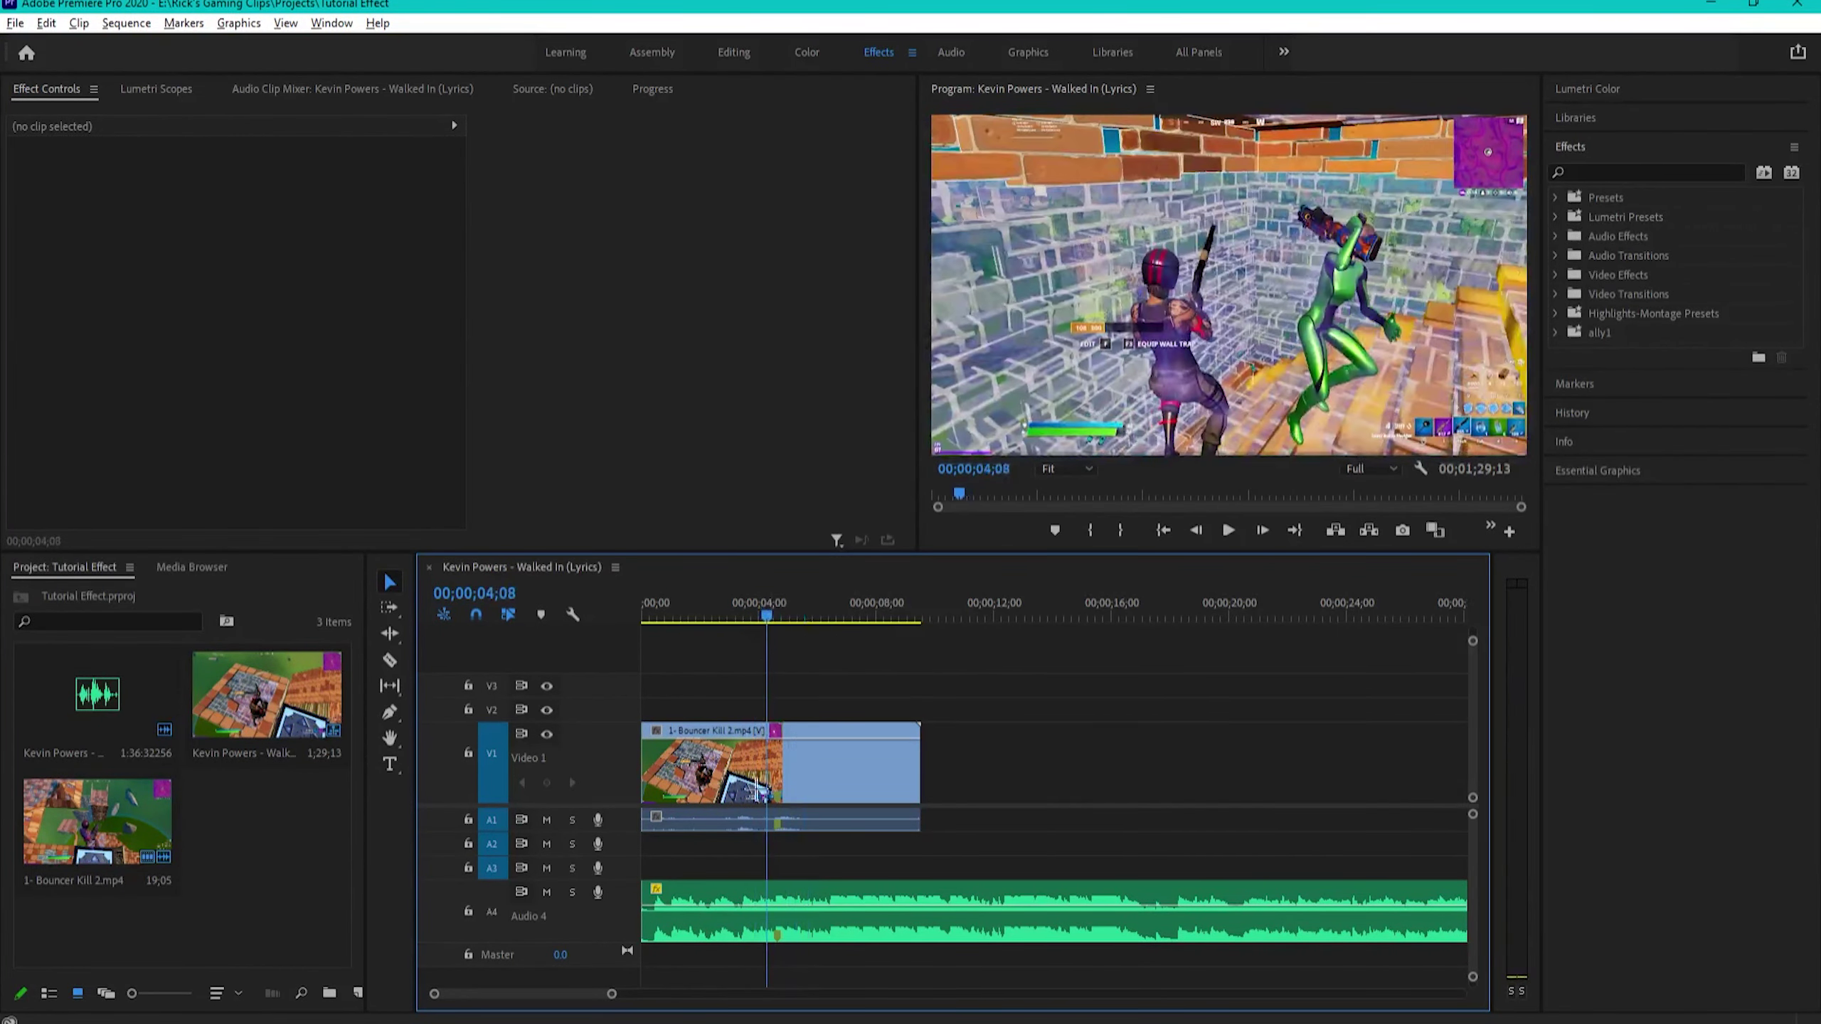
scroll(768, 868, up, 3)
scroll(811, 784, down, 2)
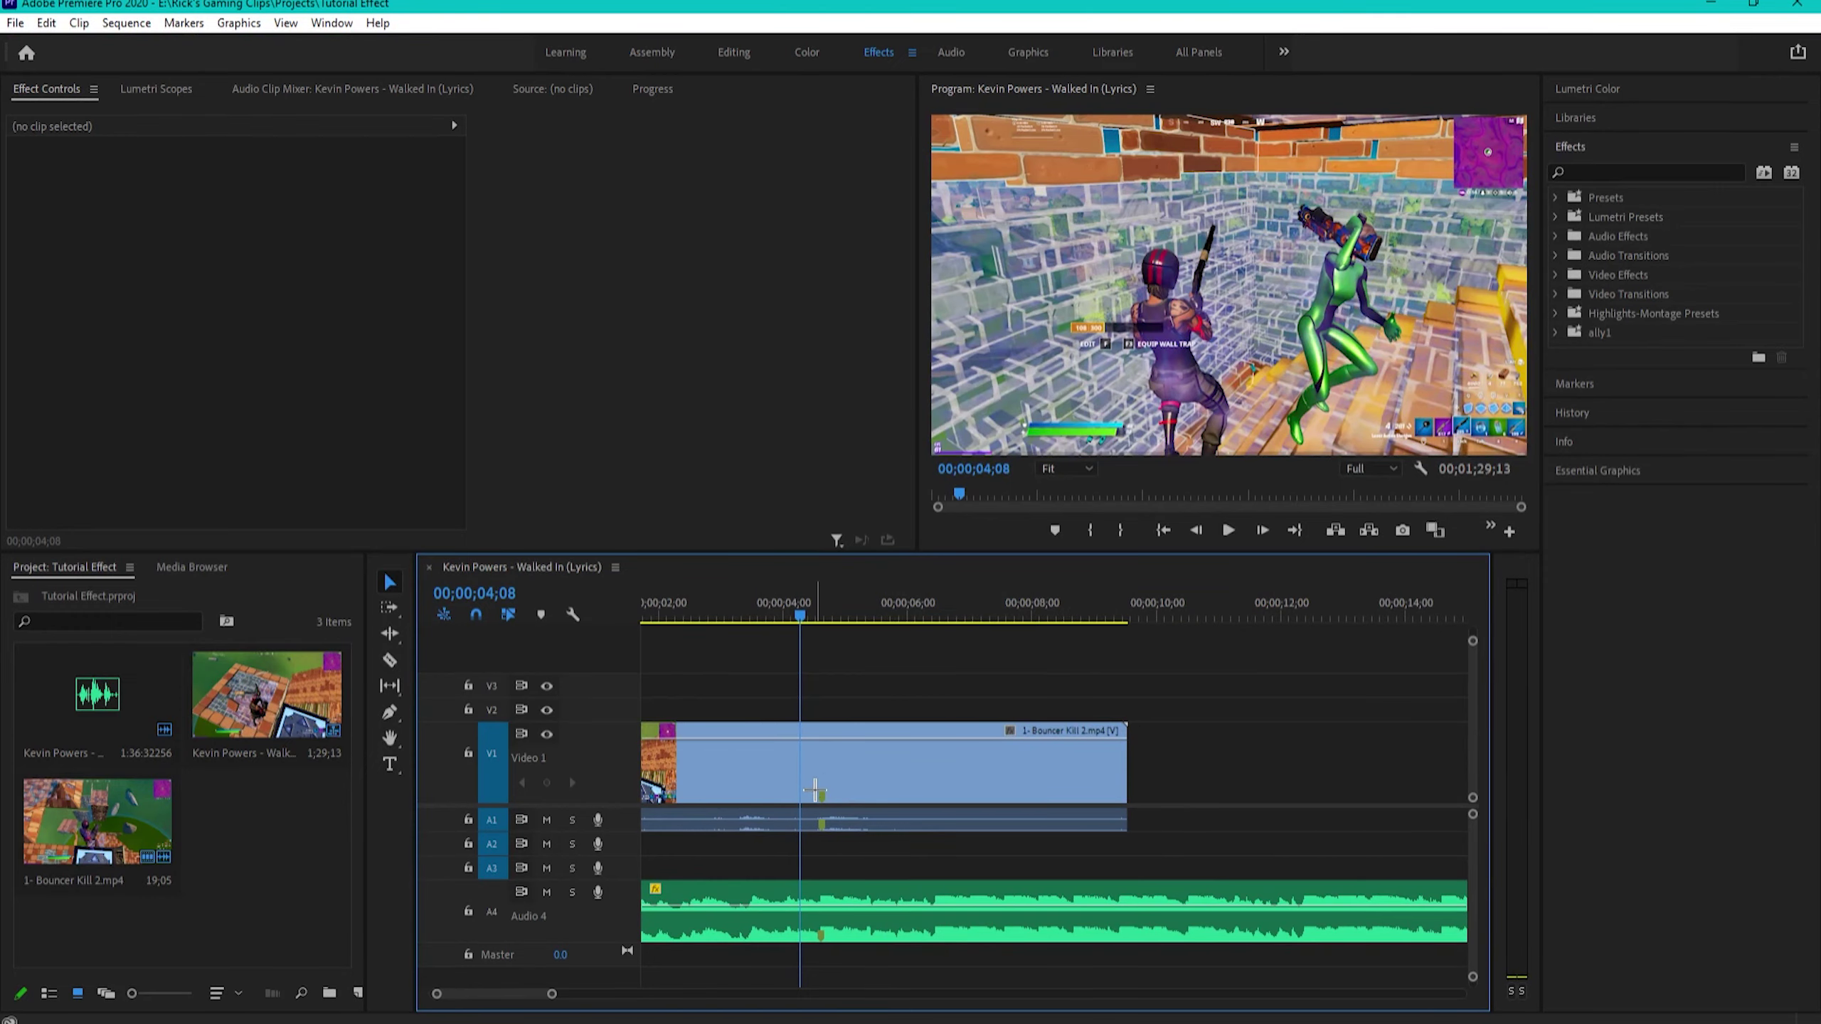
scroll(815, 776, left, 2)
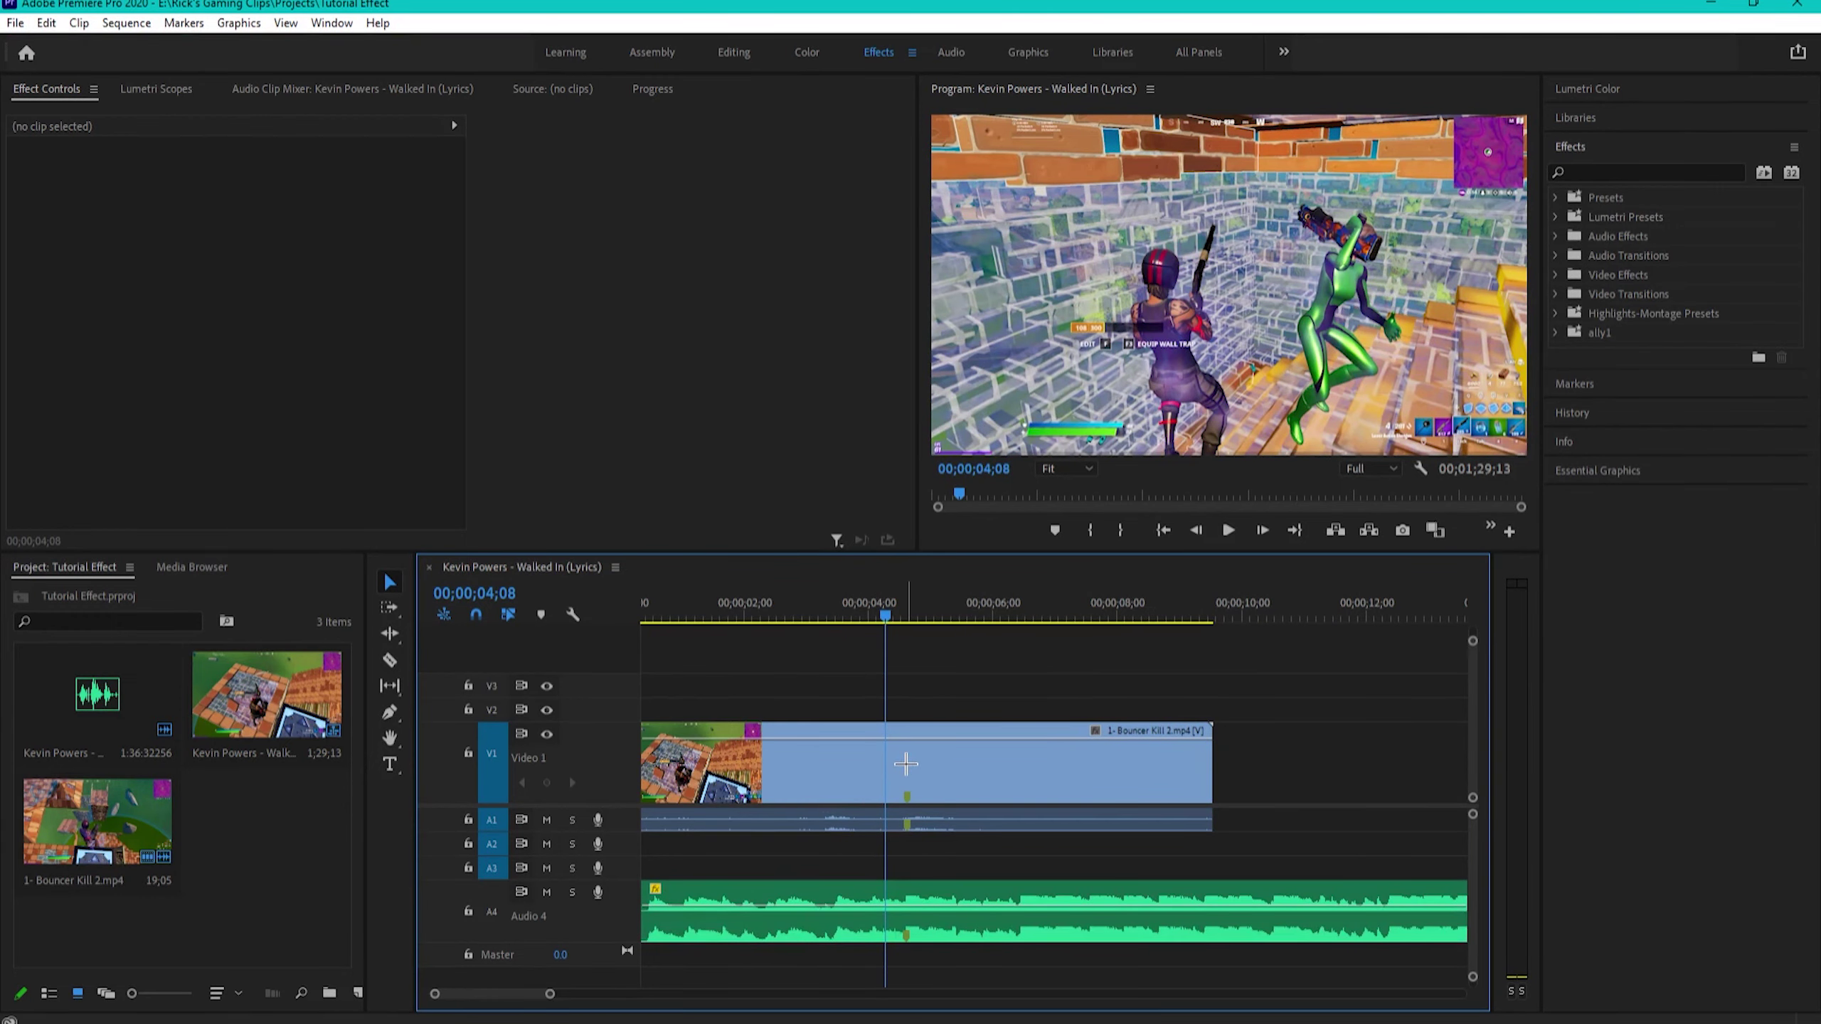
click(1586, 172)
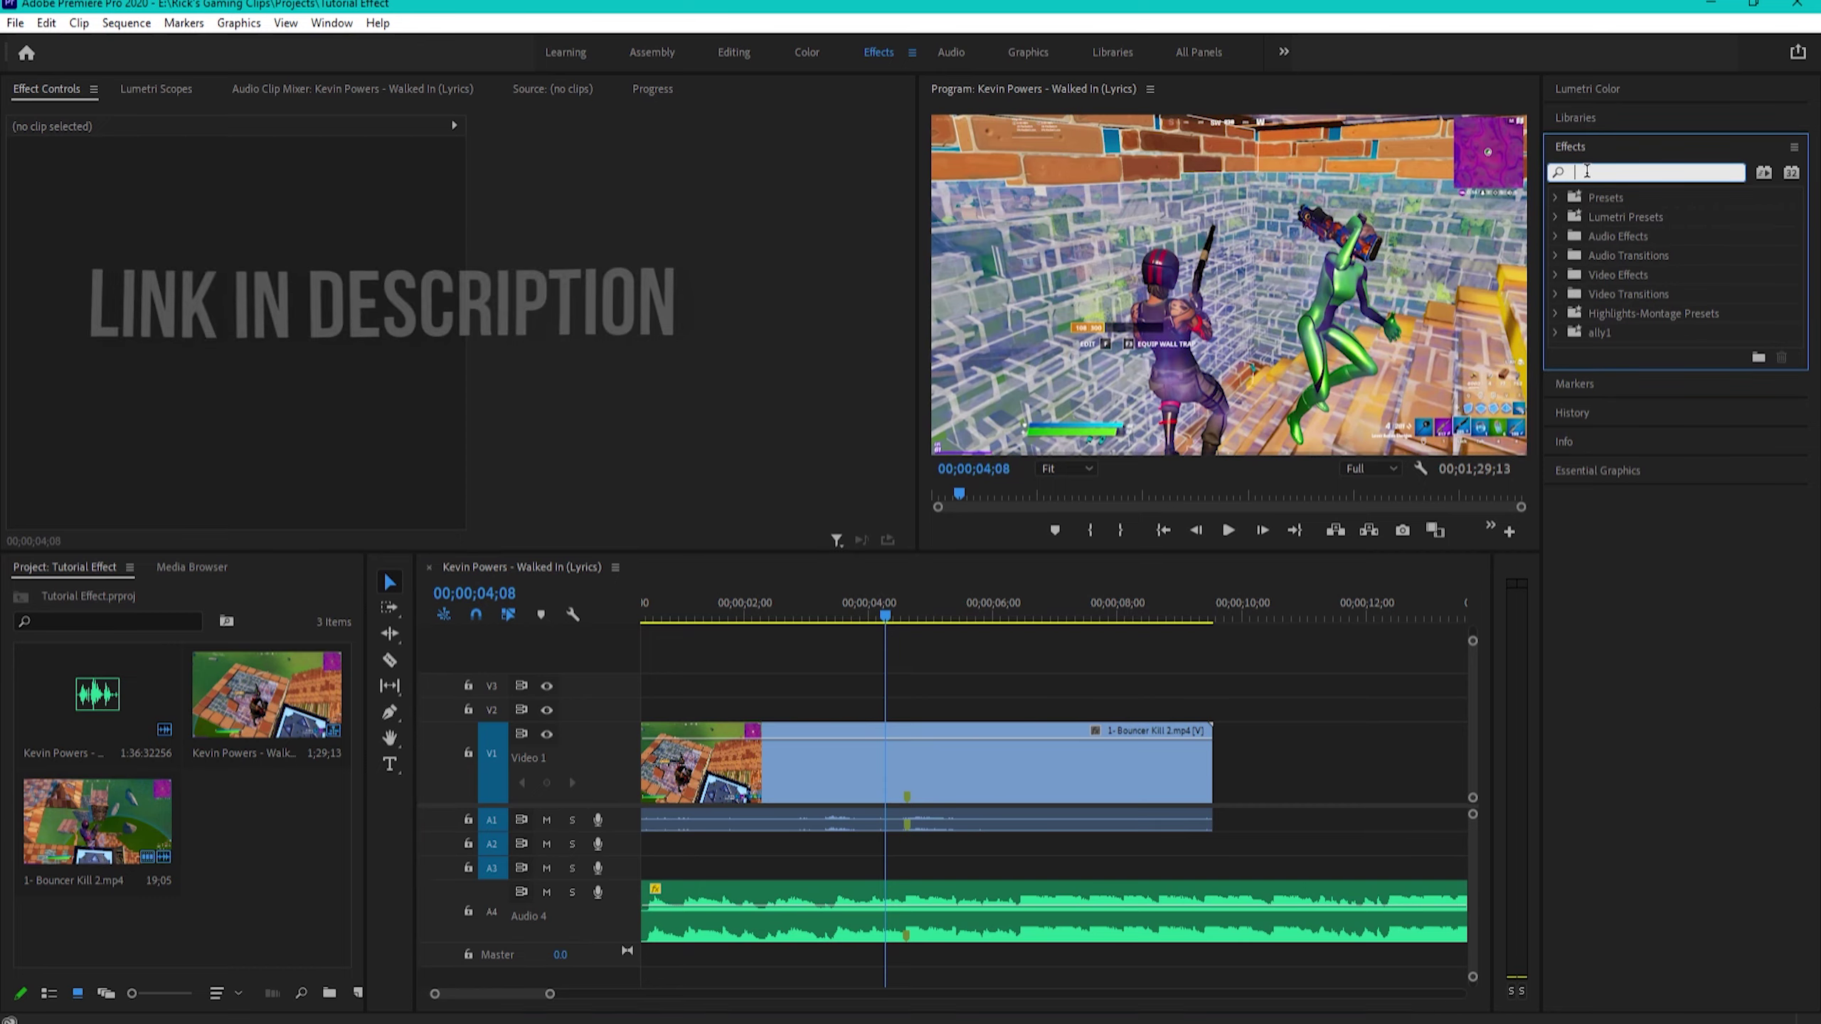
text(rico long)
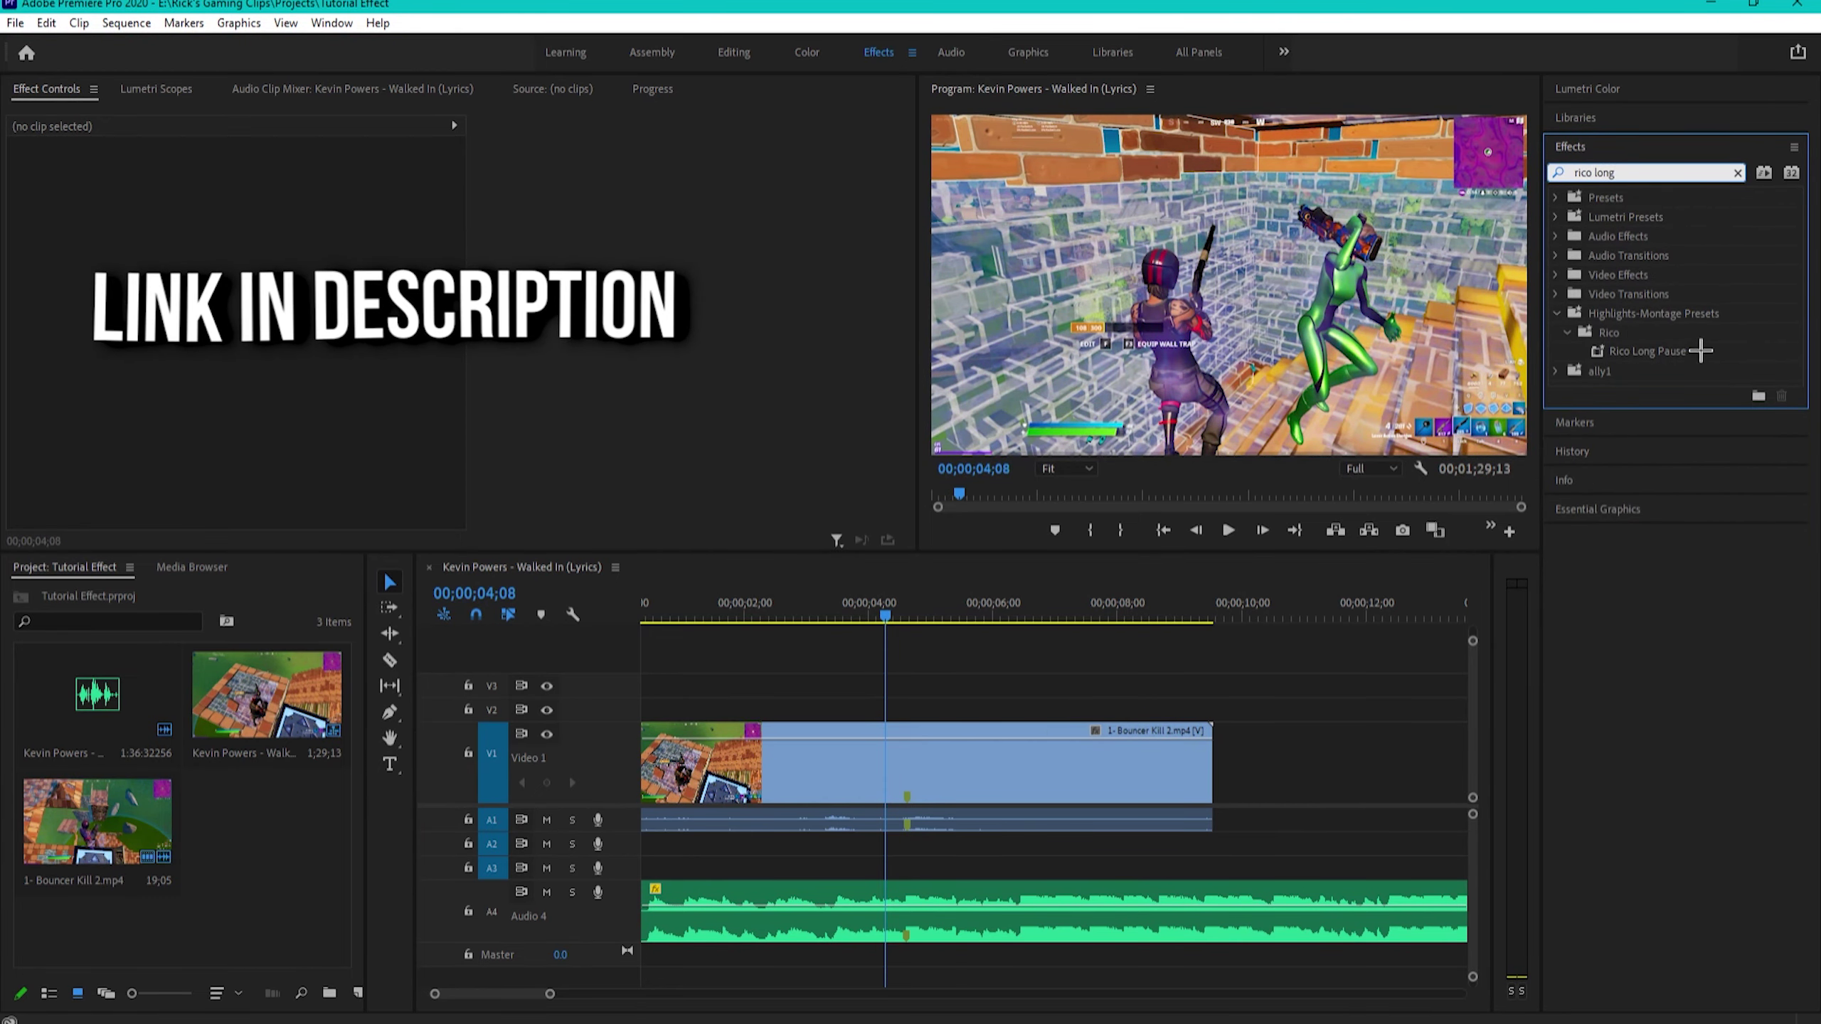
drag(1646, 351, 909, 782)
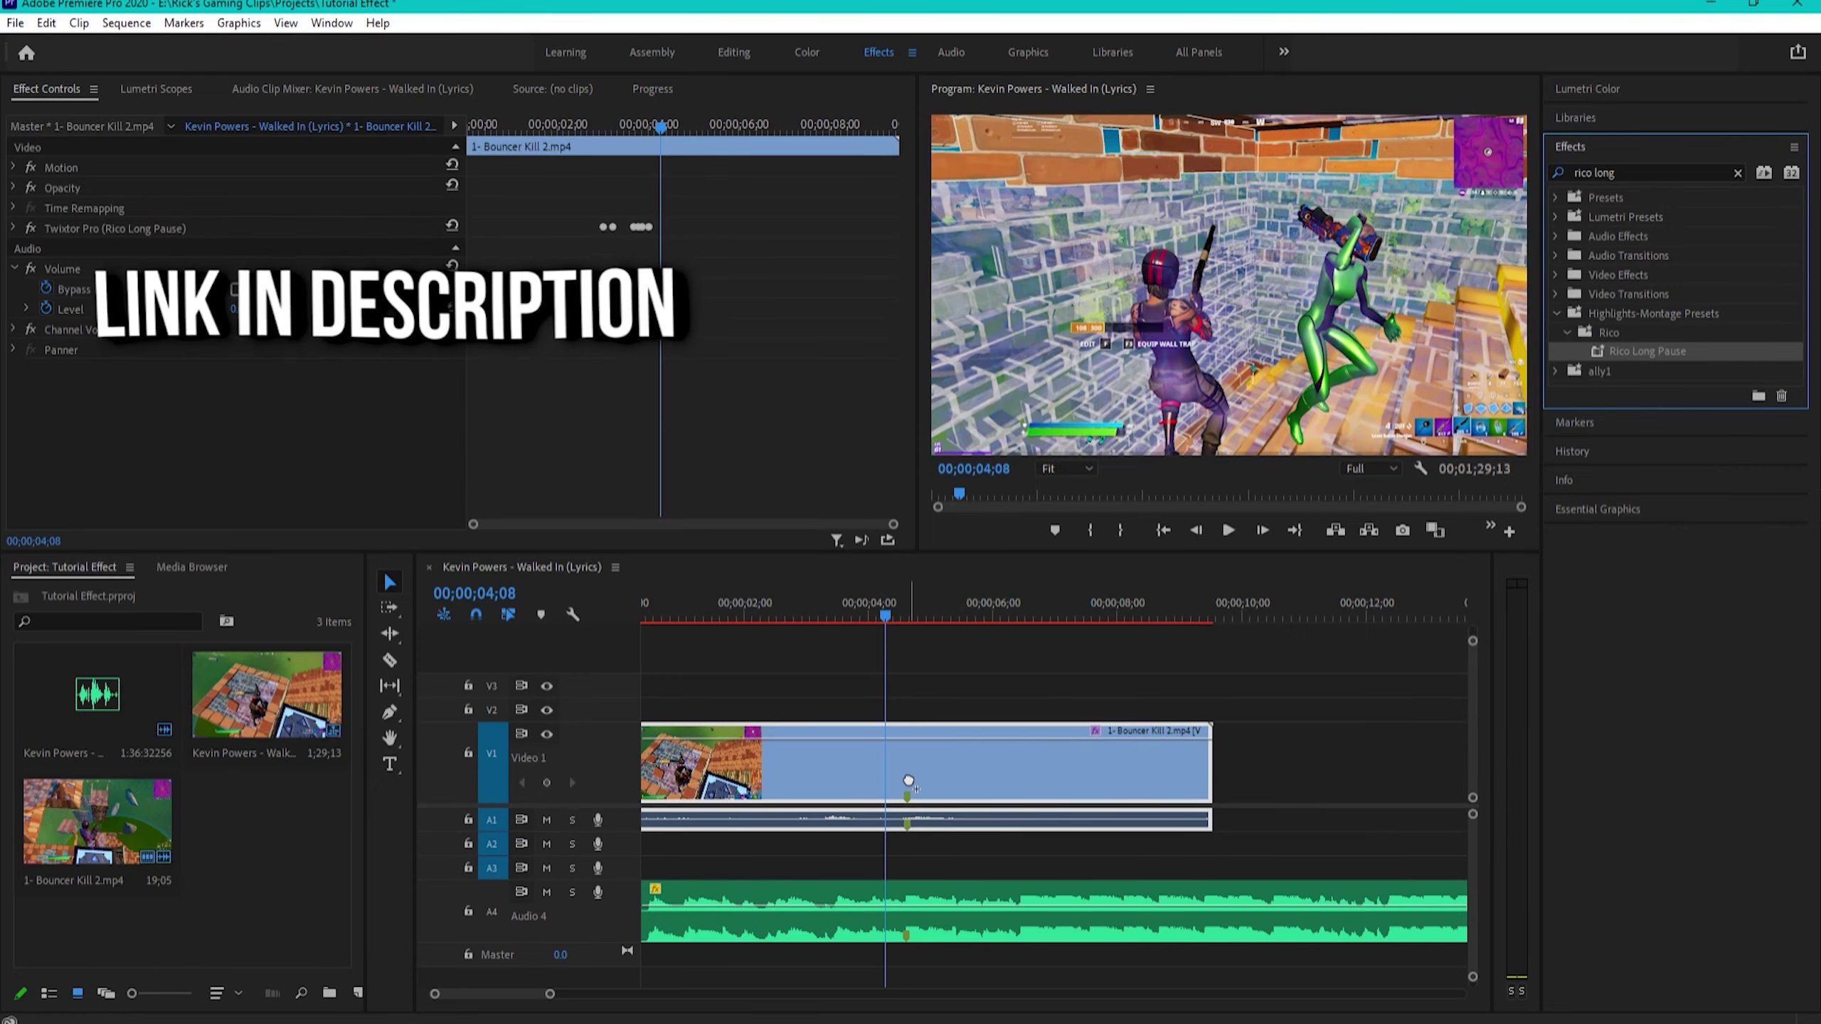
- Shift all Twixtor Pro Speed % keyframes so the second-to-last one lines up with the beat marker at 00;00;04;18
click(13, 228)
drag(474, 524, 603, 527)
drag(900, 614, 910, 614)
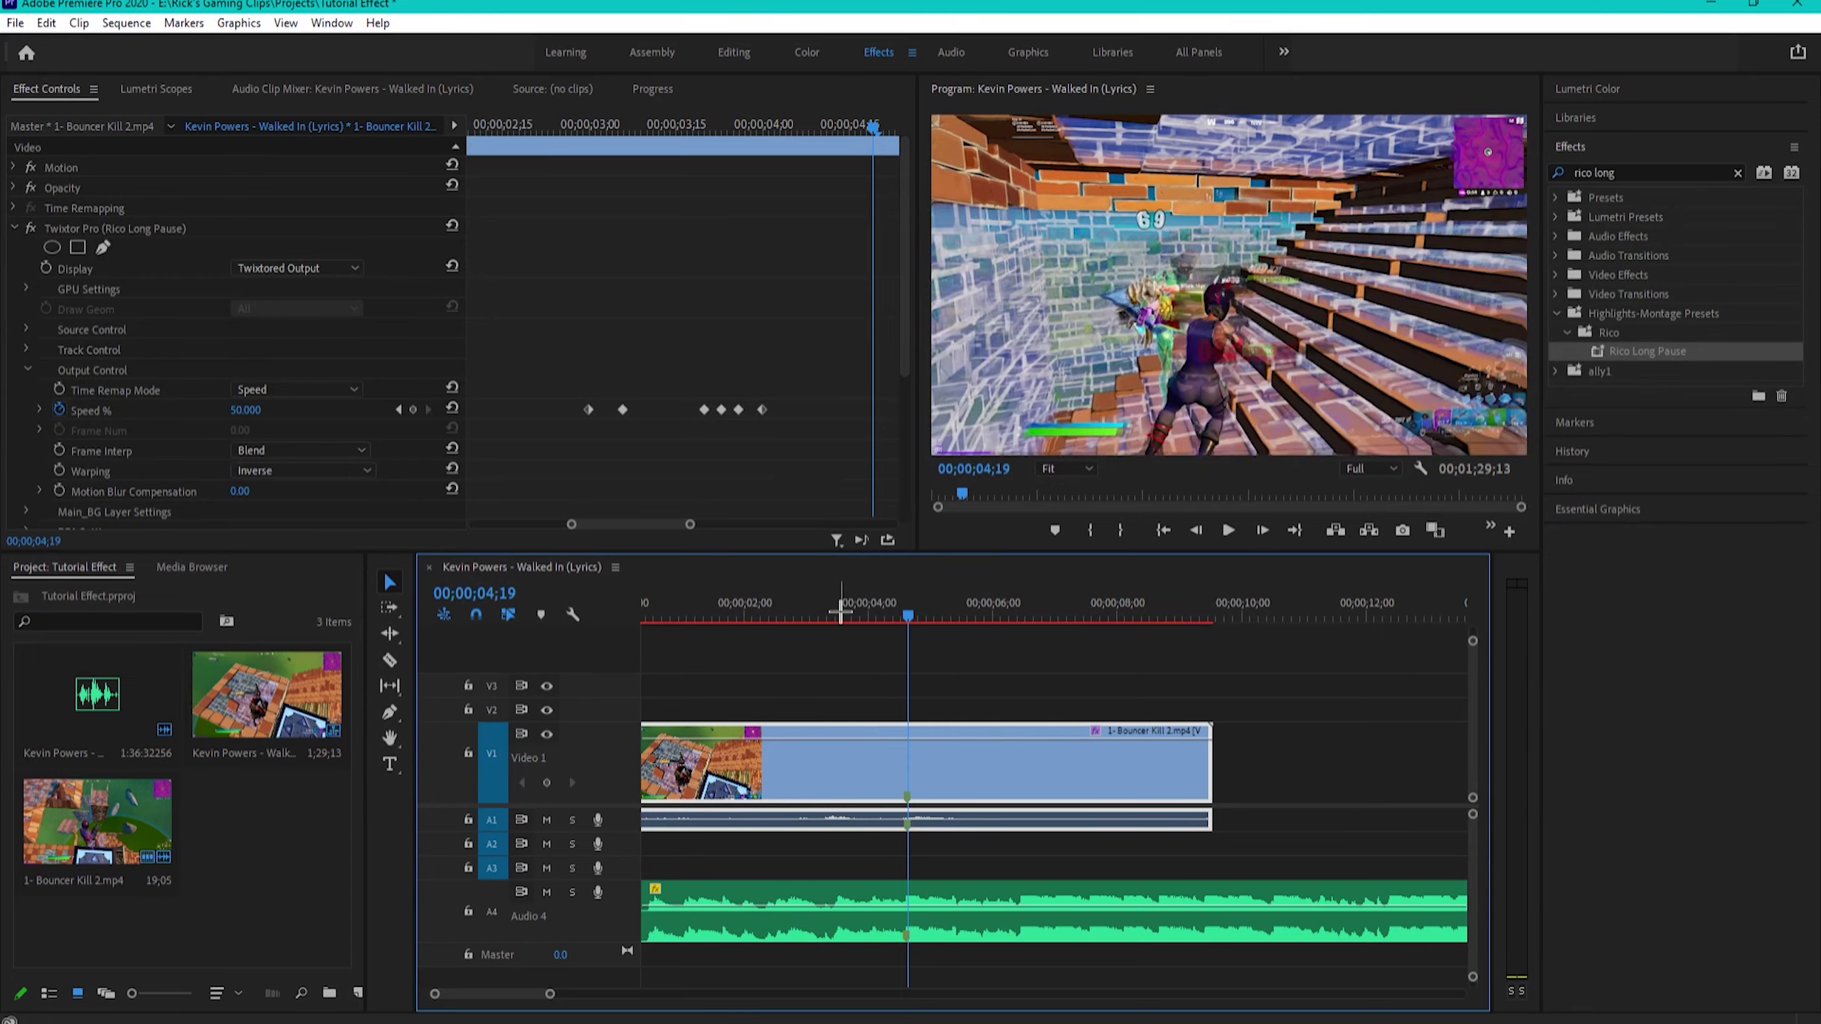
key(=)
key(=)
key(=)
key(Left)
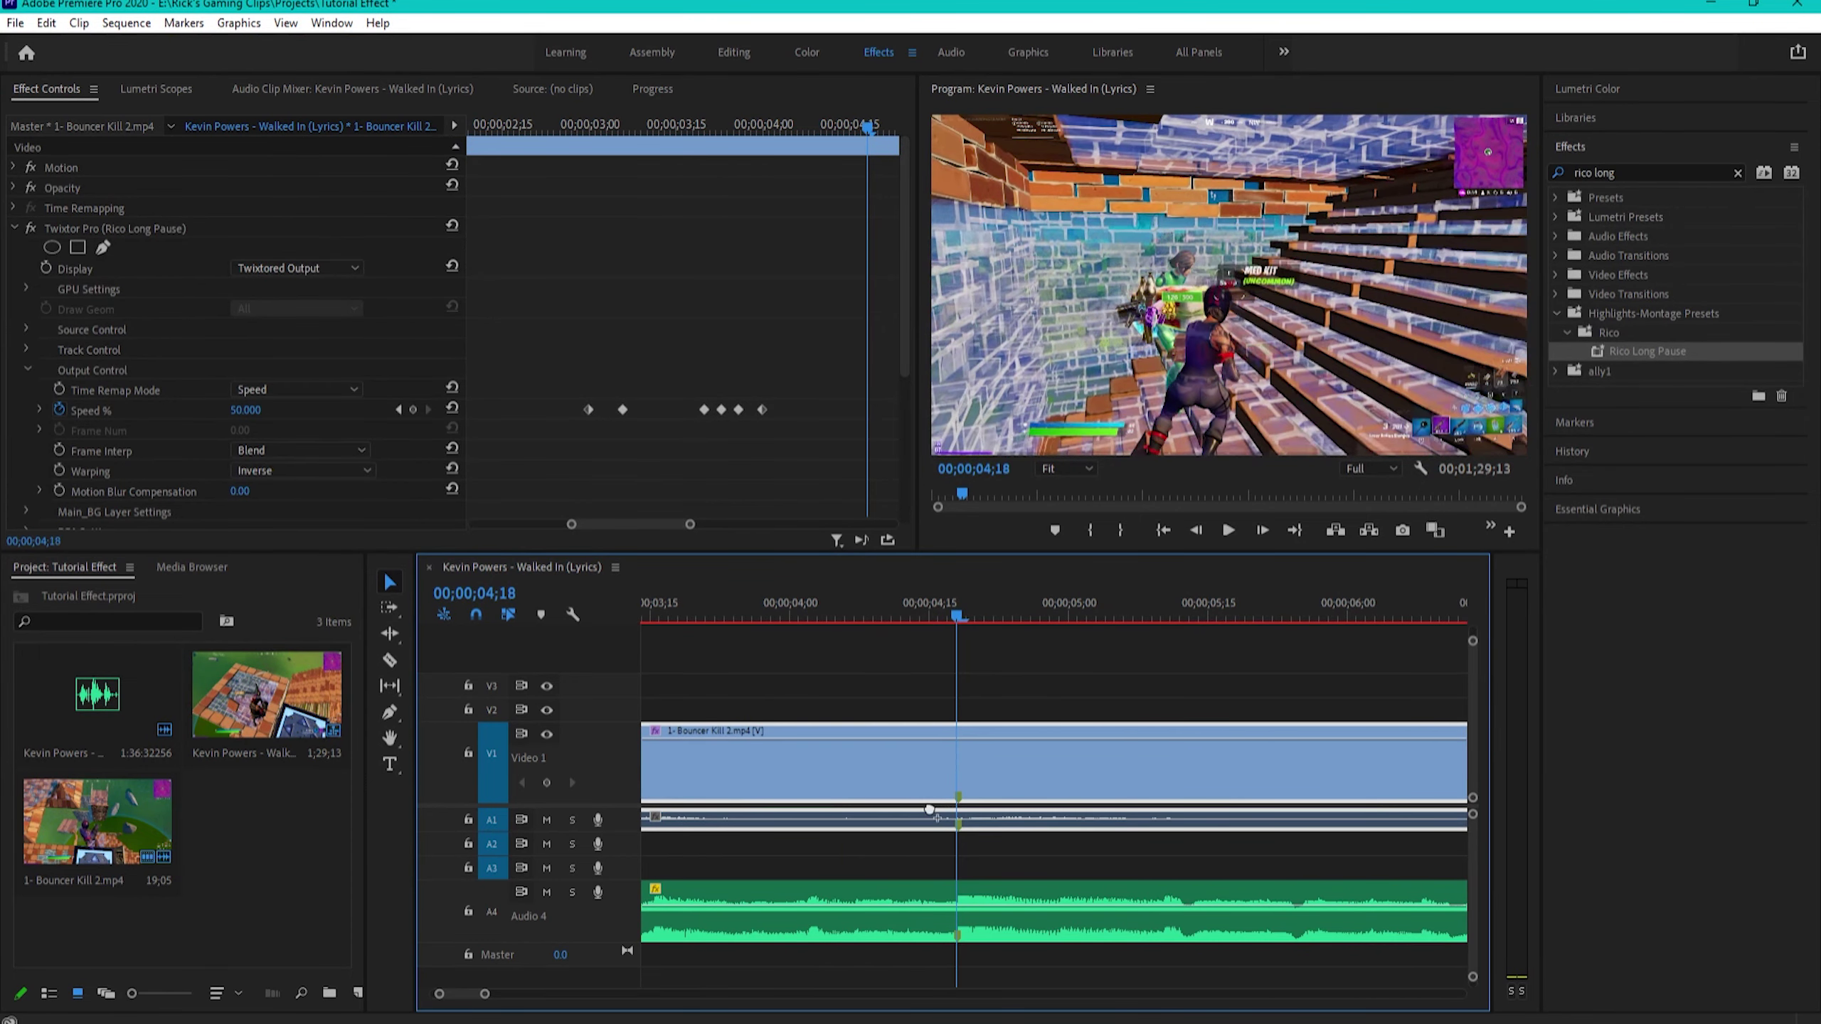
drag(548, 388, 835, 448)
drag(644, 524, 668, 527)
drag(639, 410, 772, 419)
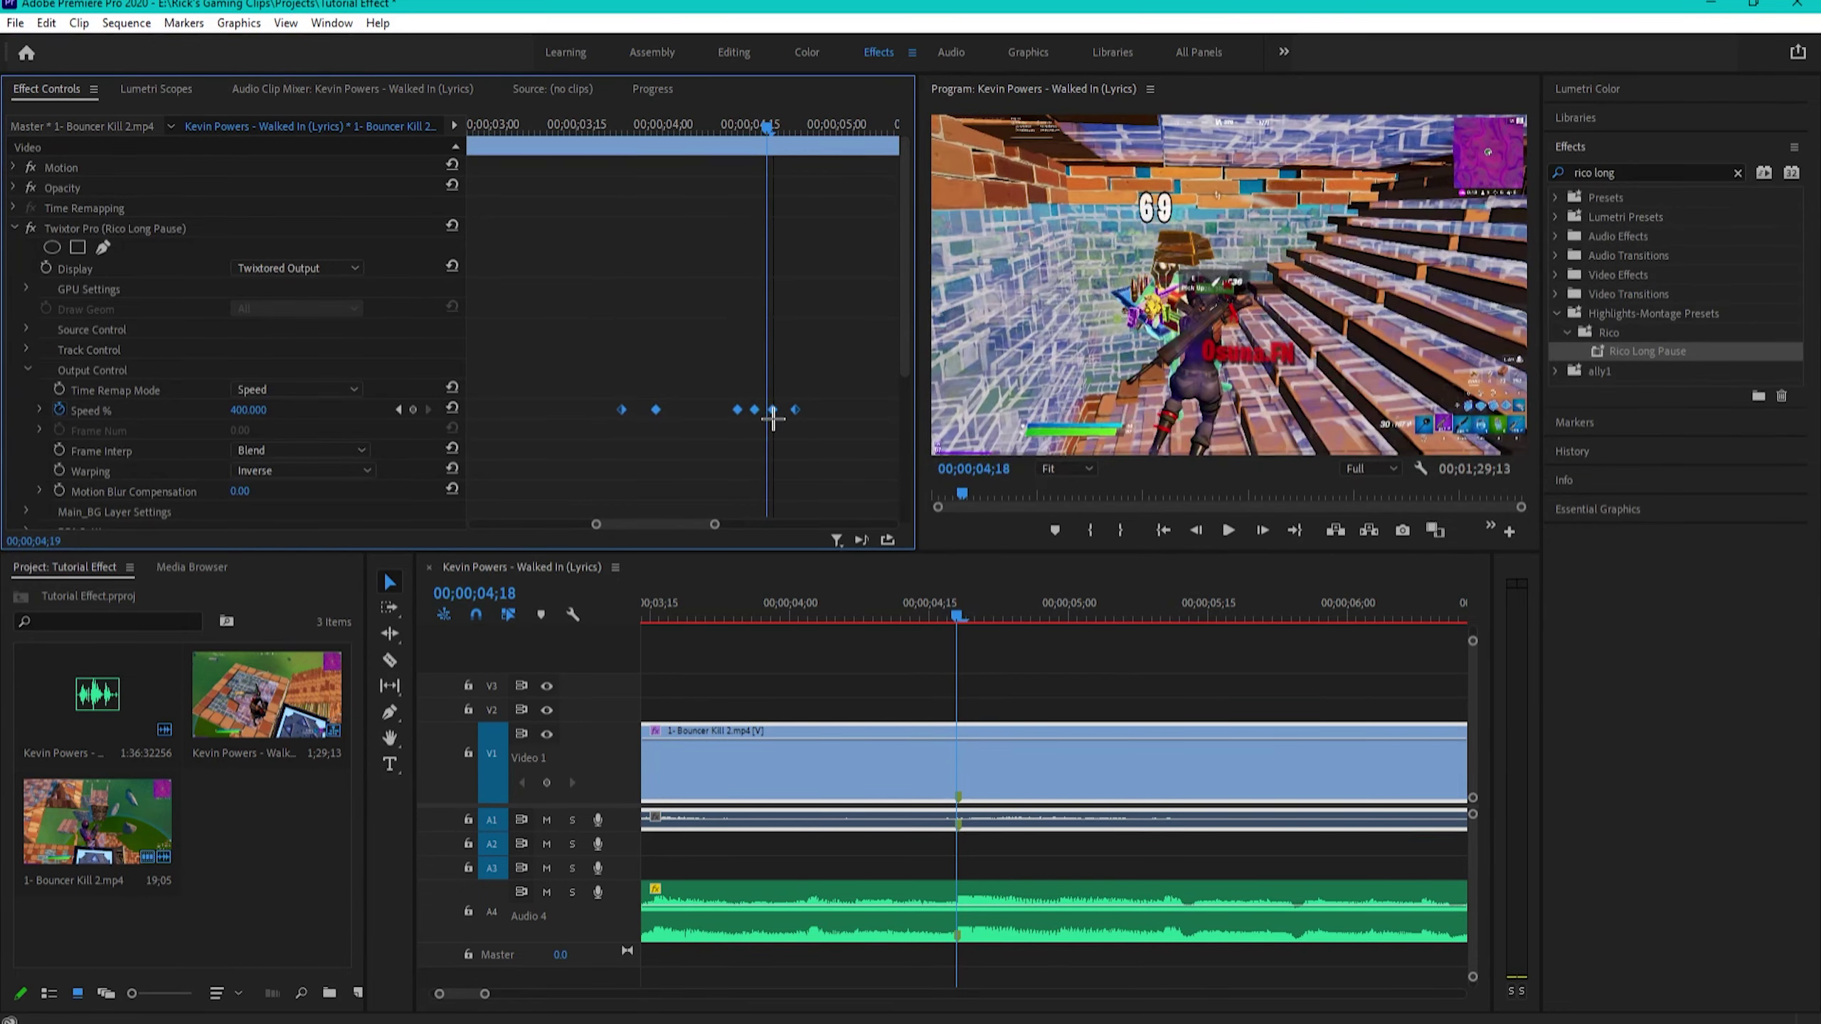
- Render the timeline and play back the retimed clip, and save the project
click(666, 646)
key(minus)
key(Return)
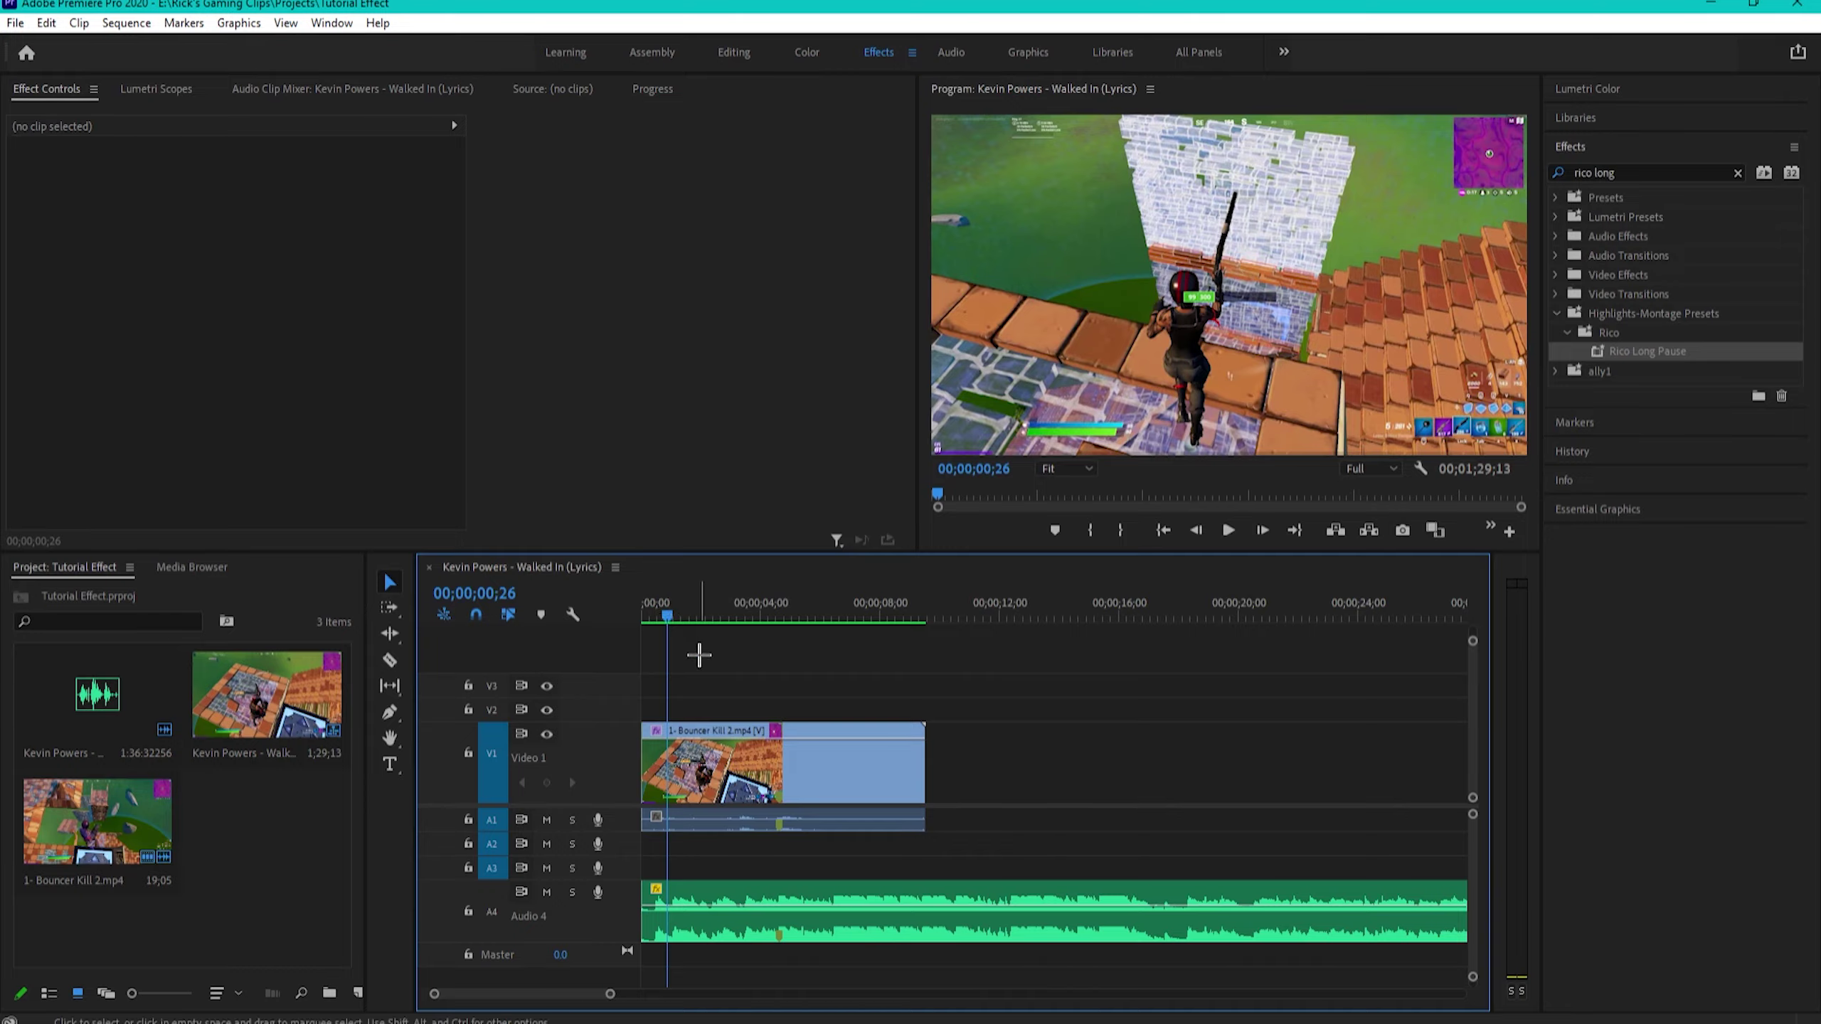
key(space)
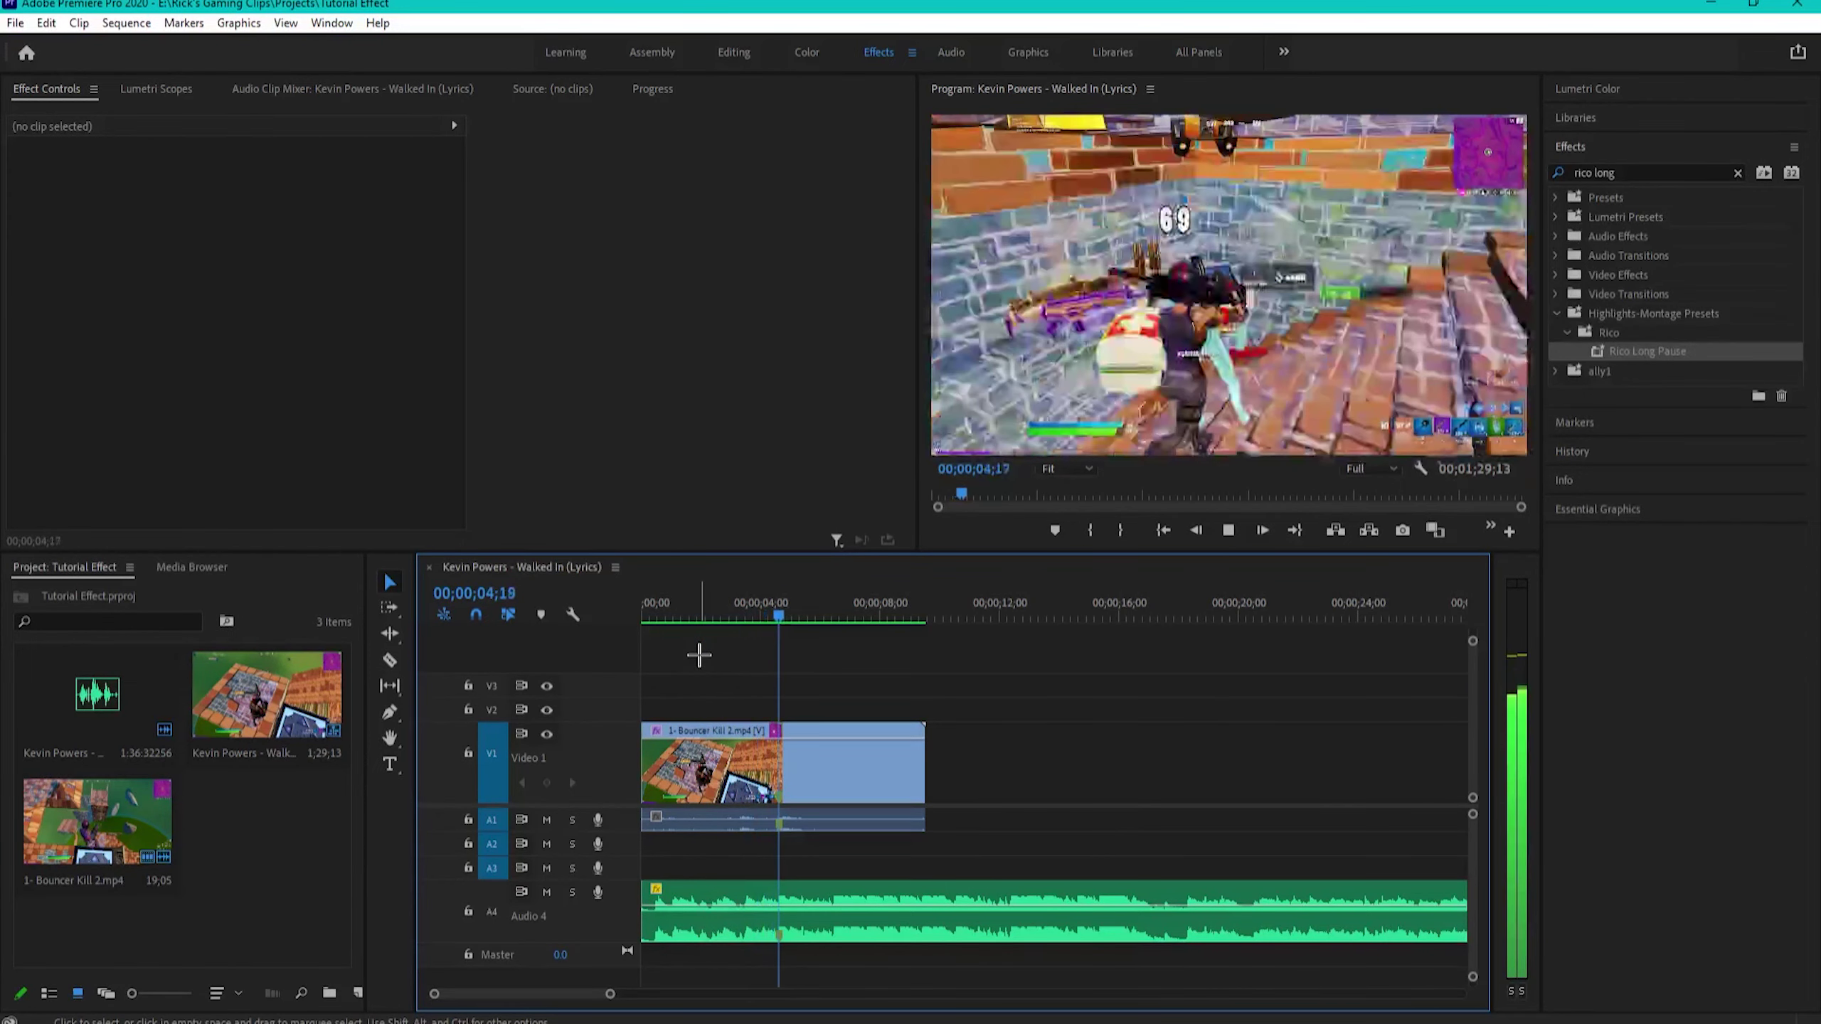
key(ctrl+s)
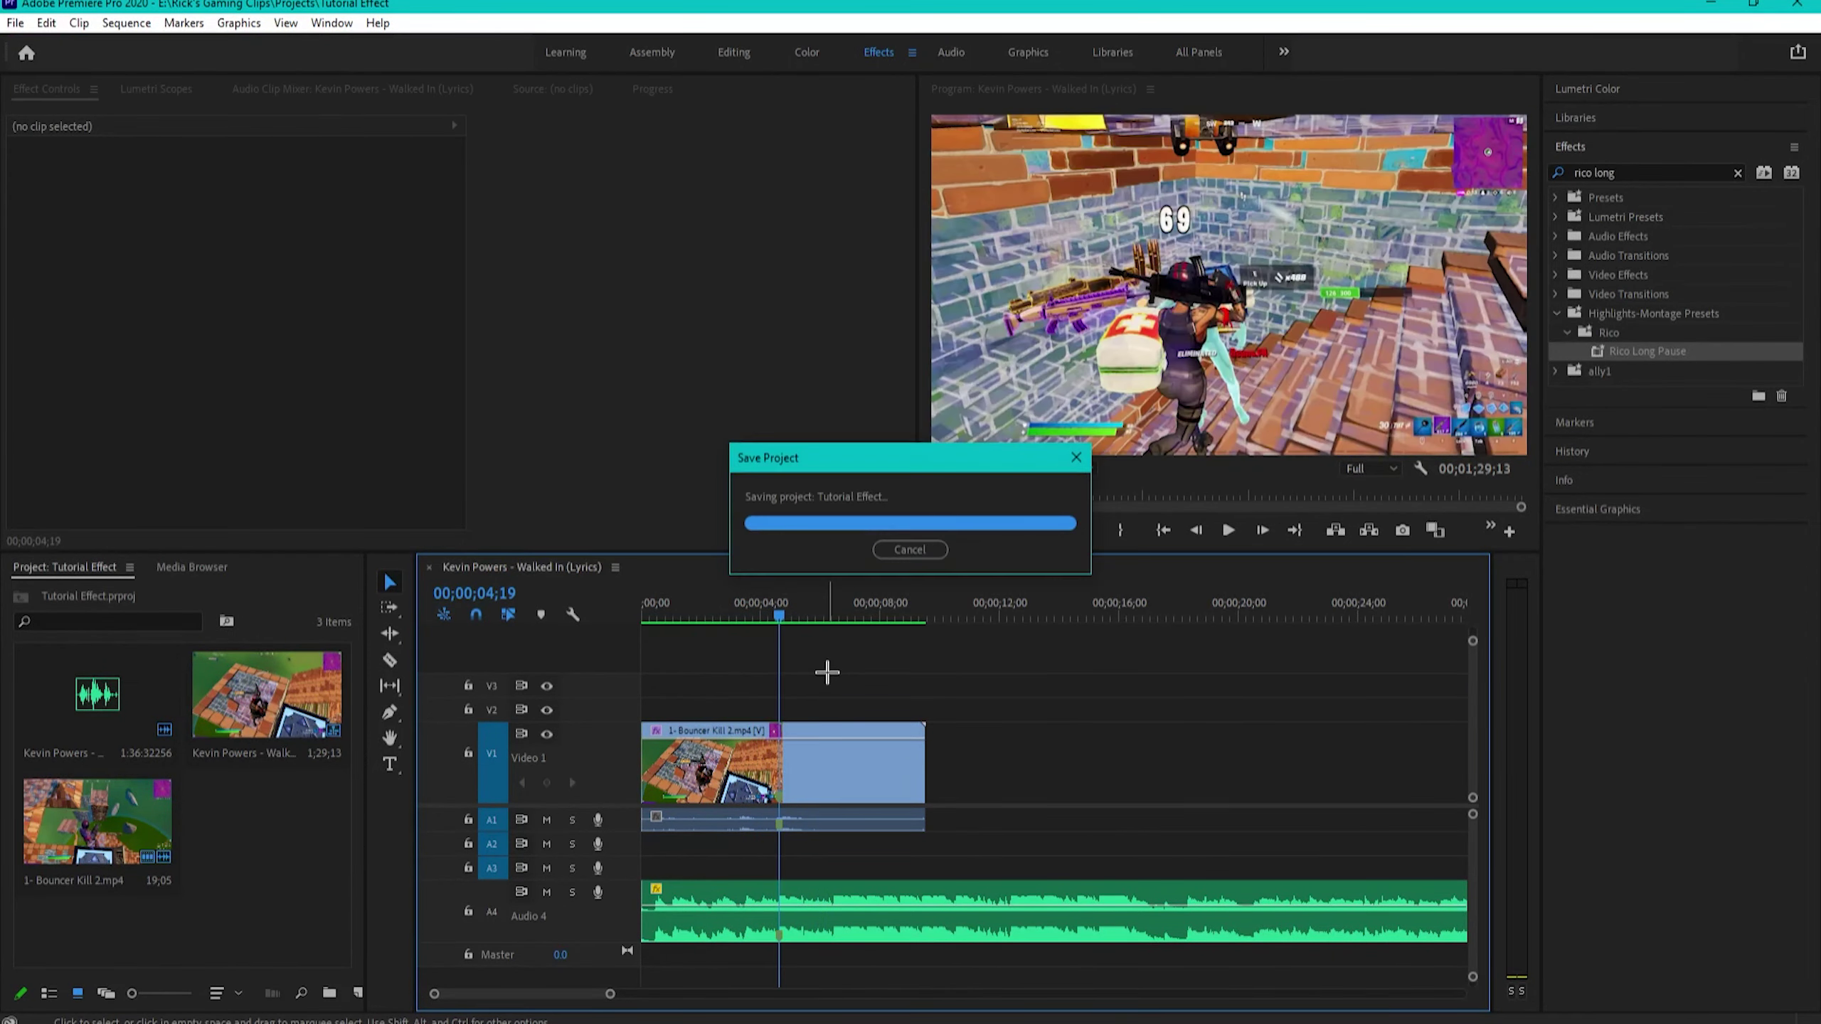
- Place the playhead on the marker at 00;00;04;18 and reveal the Motion properties of the video clip
scroll(824, 779, up, 5)
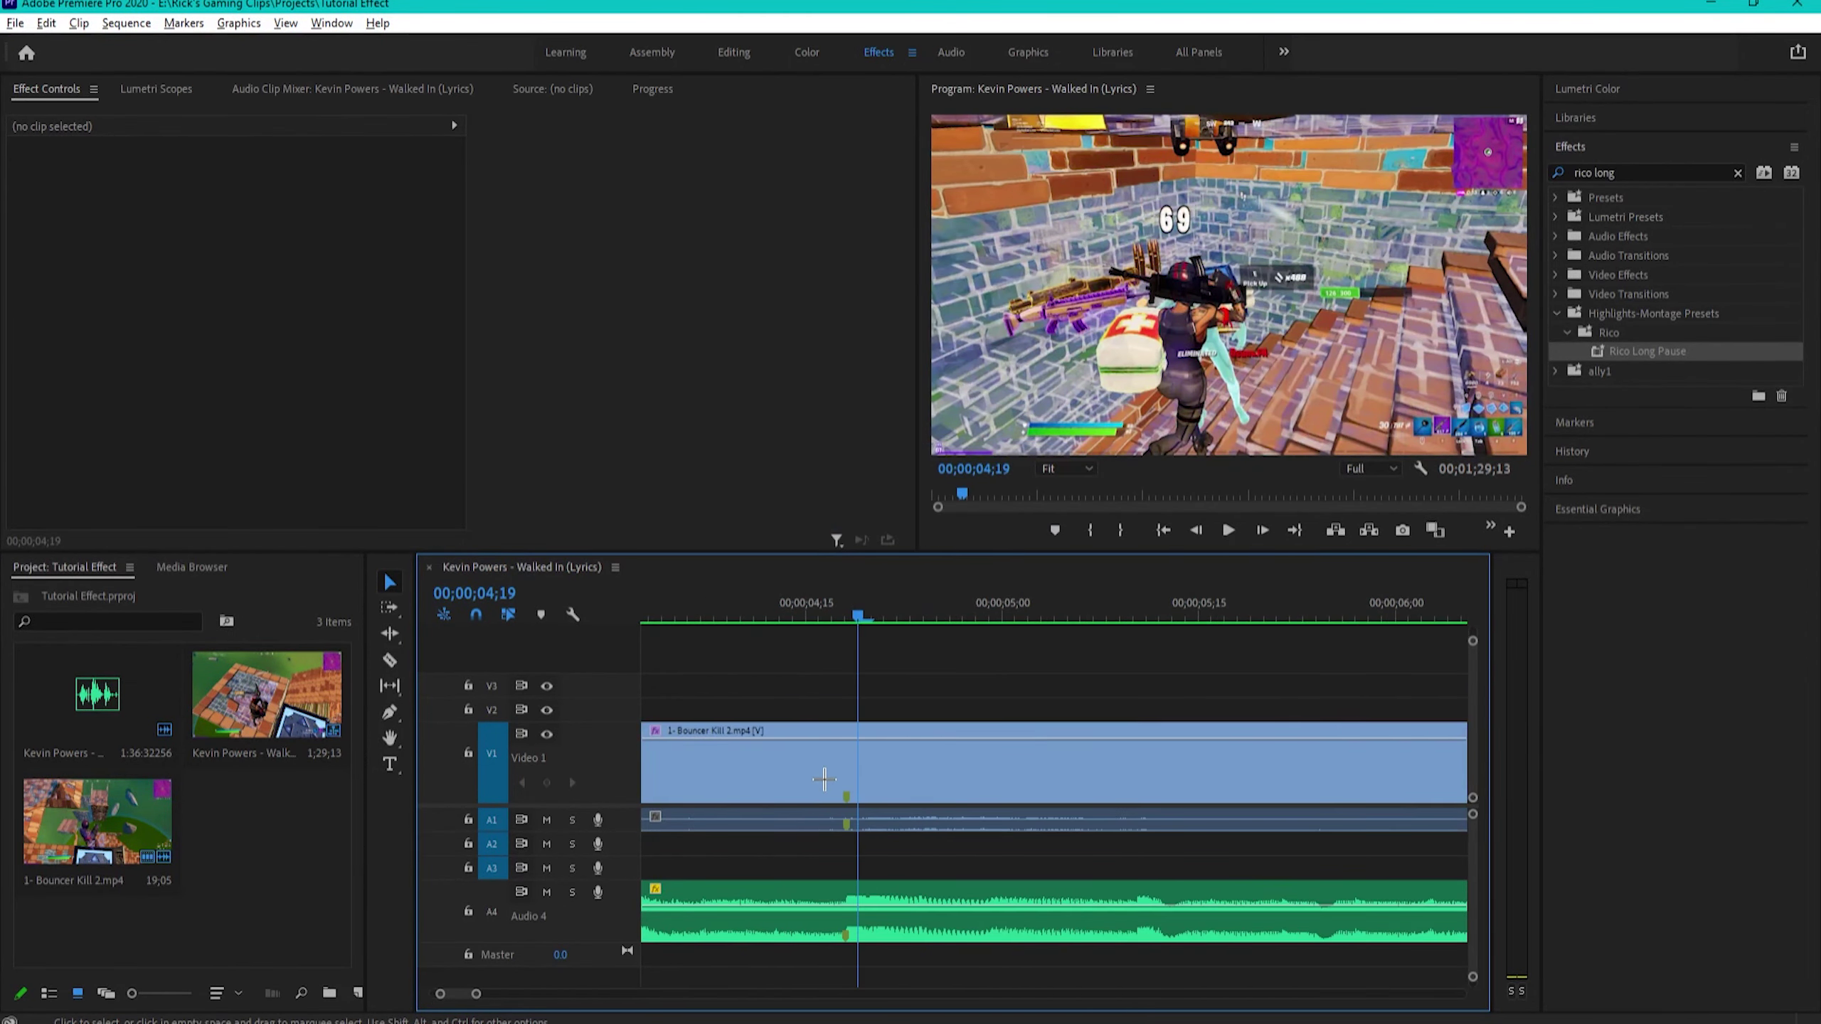
scroll(825, 779, up, 2)
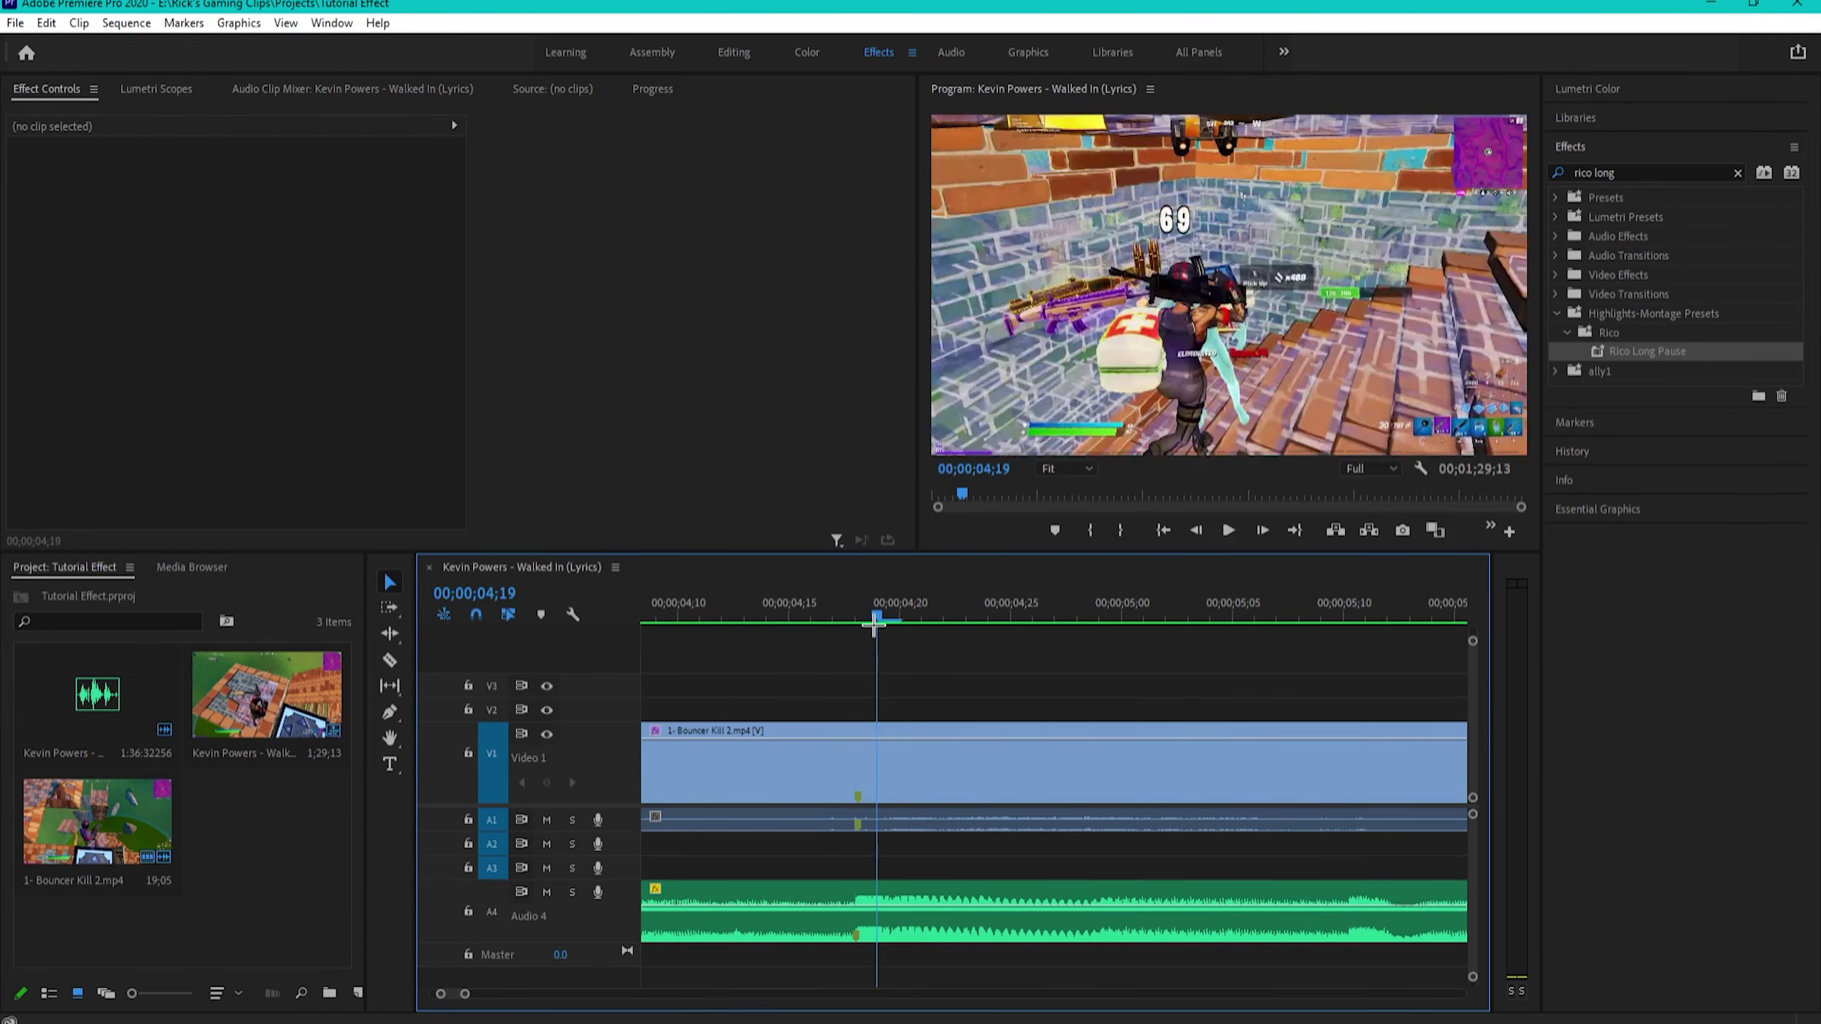
drag(874, 624, 873, 625)
scroll(817, 800, down, 3)
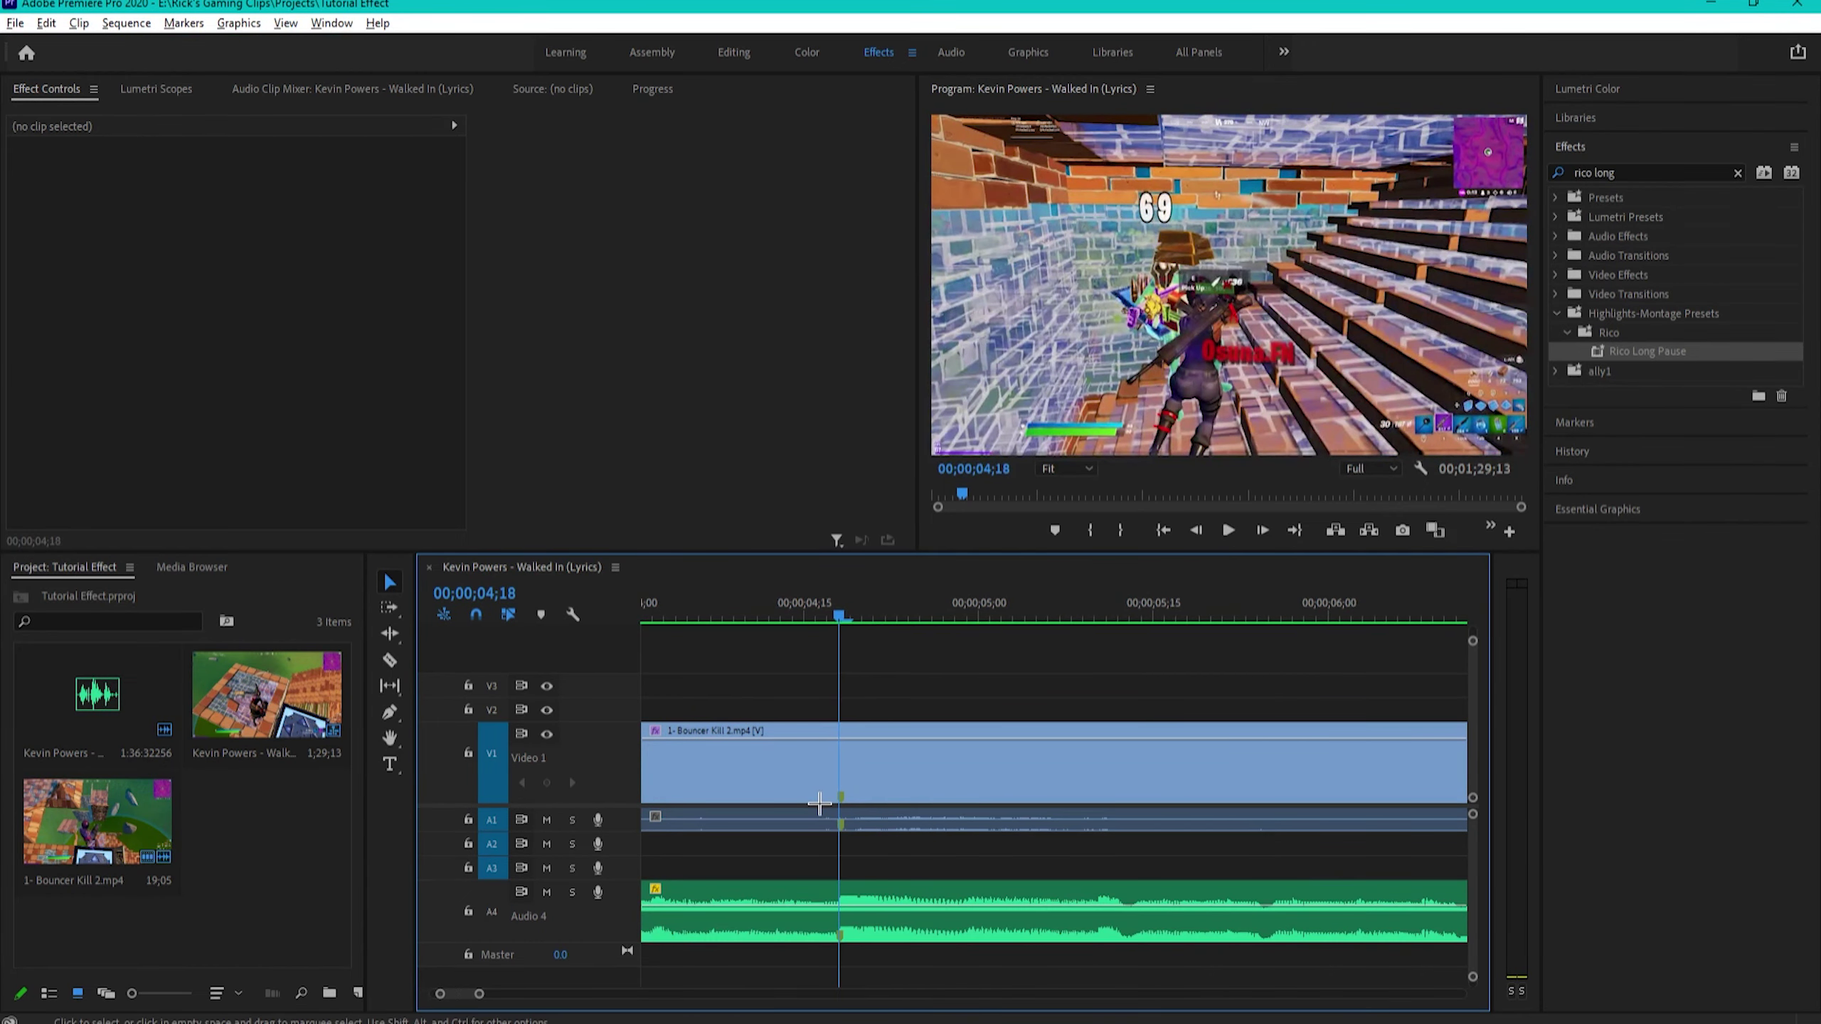
click(911, 784)
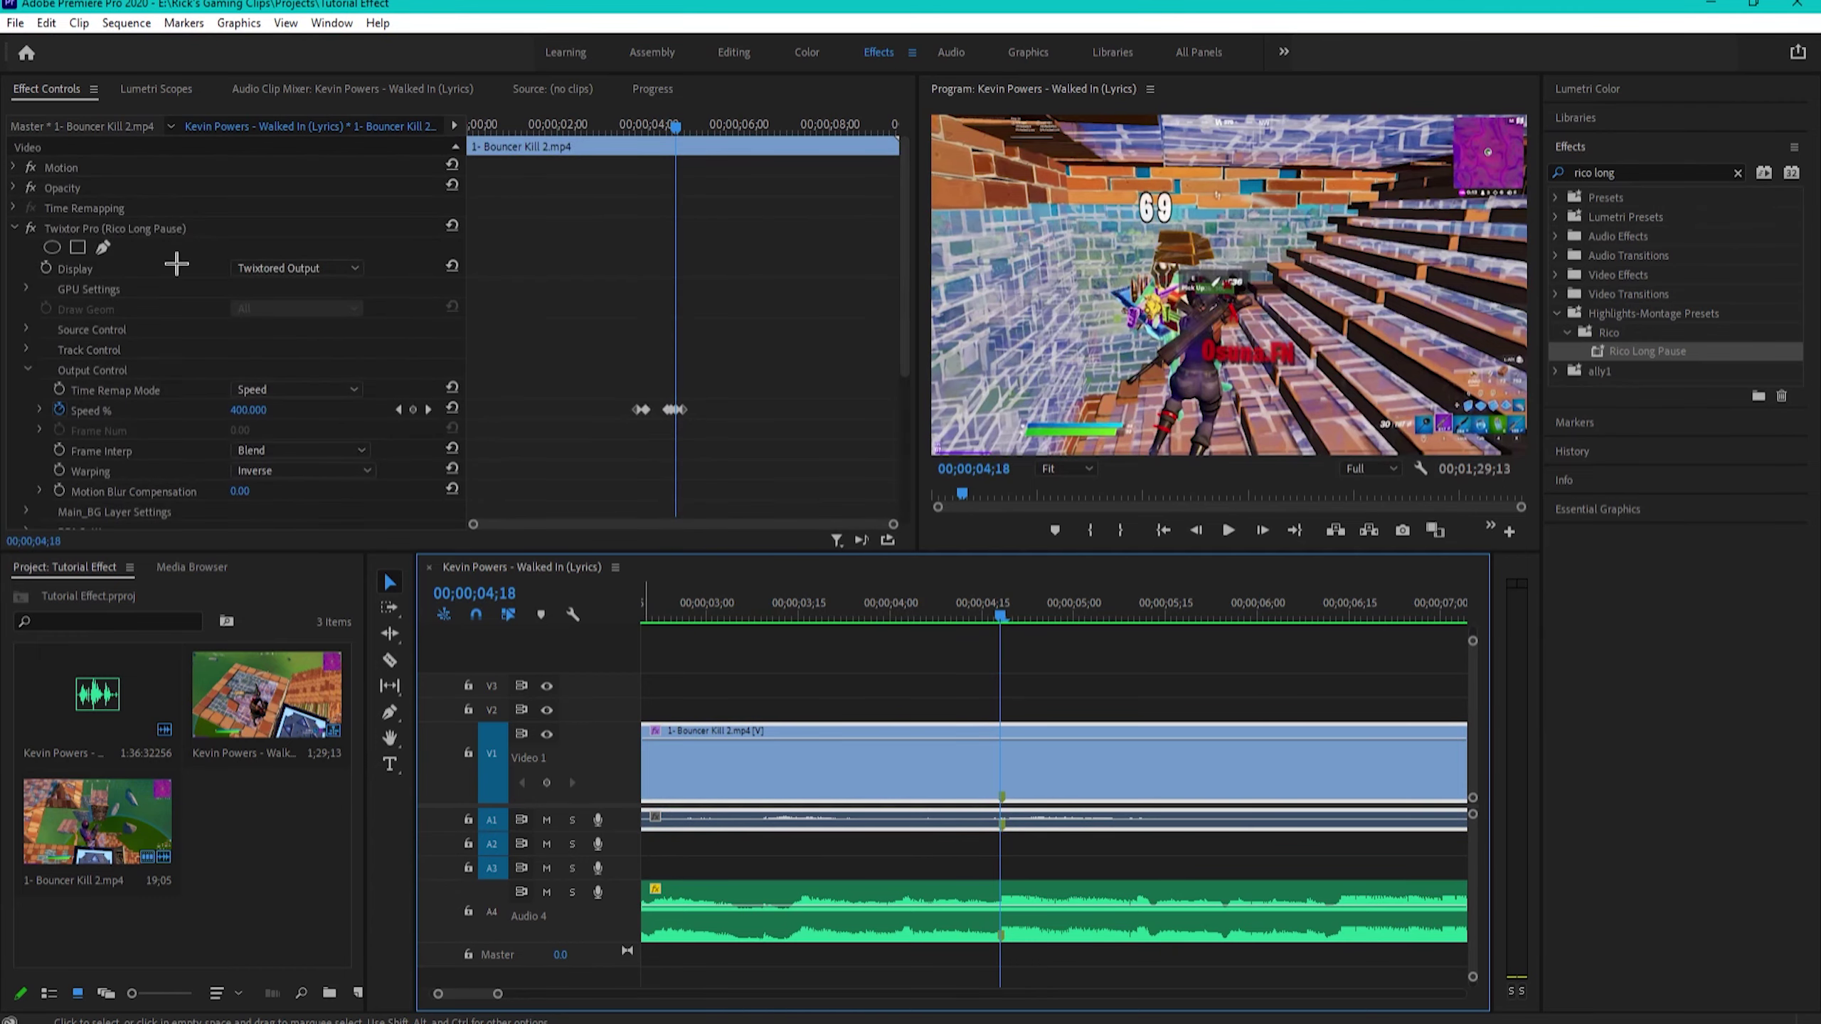
click(13, 229)
click(10, 166)
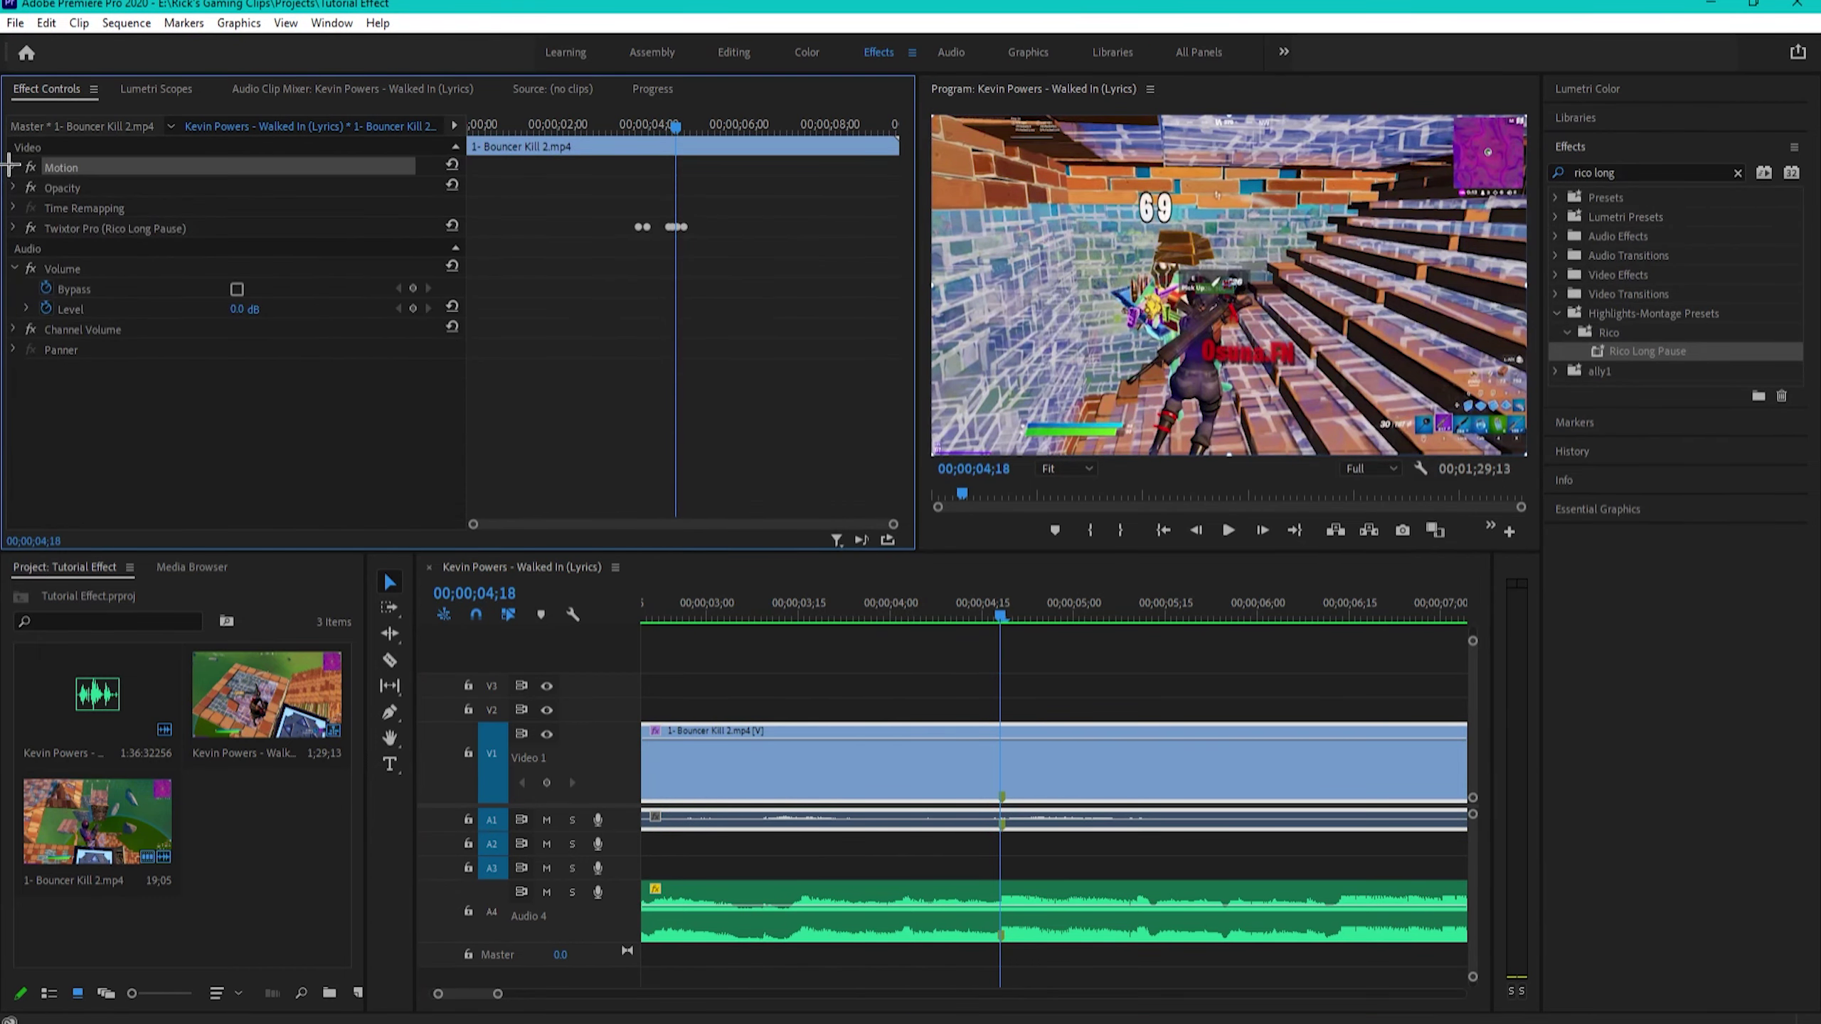
click(14, 167)
- Start animating Position, Scale and Rotation at 00;00;04;03, 15 frames before the marker, at their default values
click(1146, 759)
key(=)
key(=)
key(=)
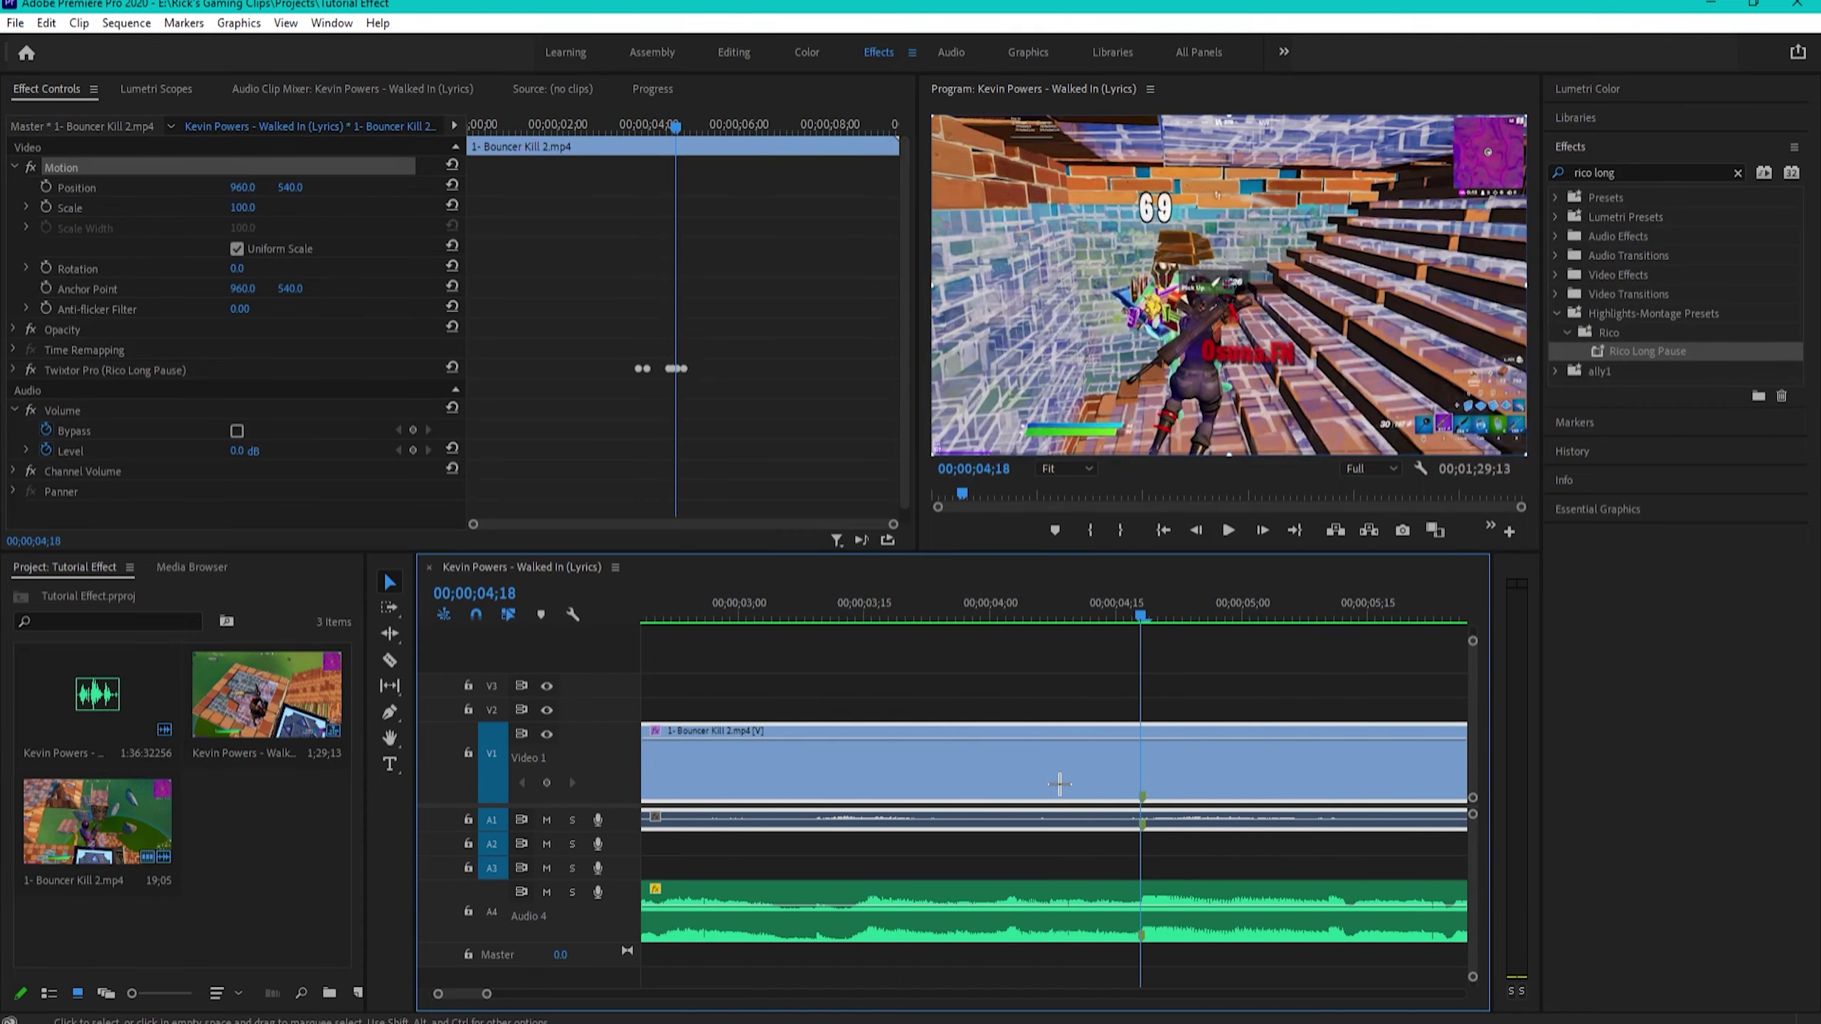
key(Left)
key(Left)
key(Left)
key(Left)
key(Left)
key(Left)
key(Left)
key(Left)
key(Left)
key(Left)
key(Left)
key(Left)
key(Left)
key(Left)
key(Left)
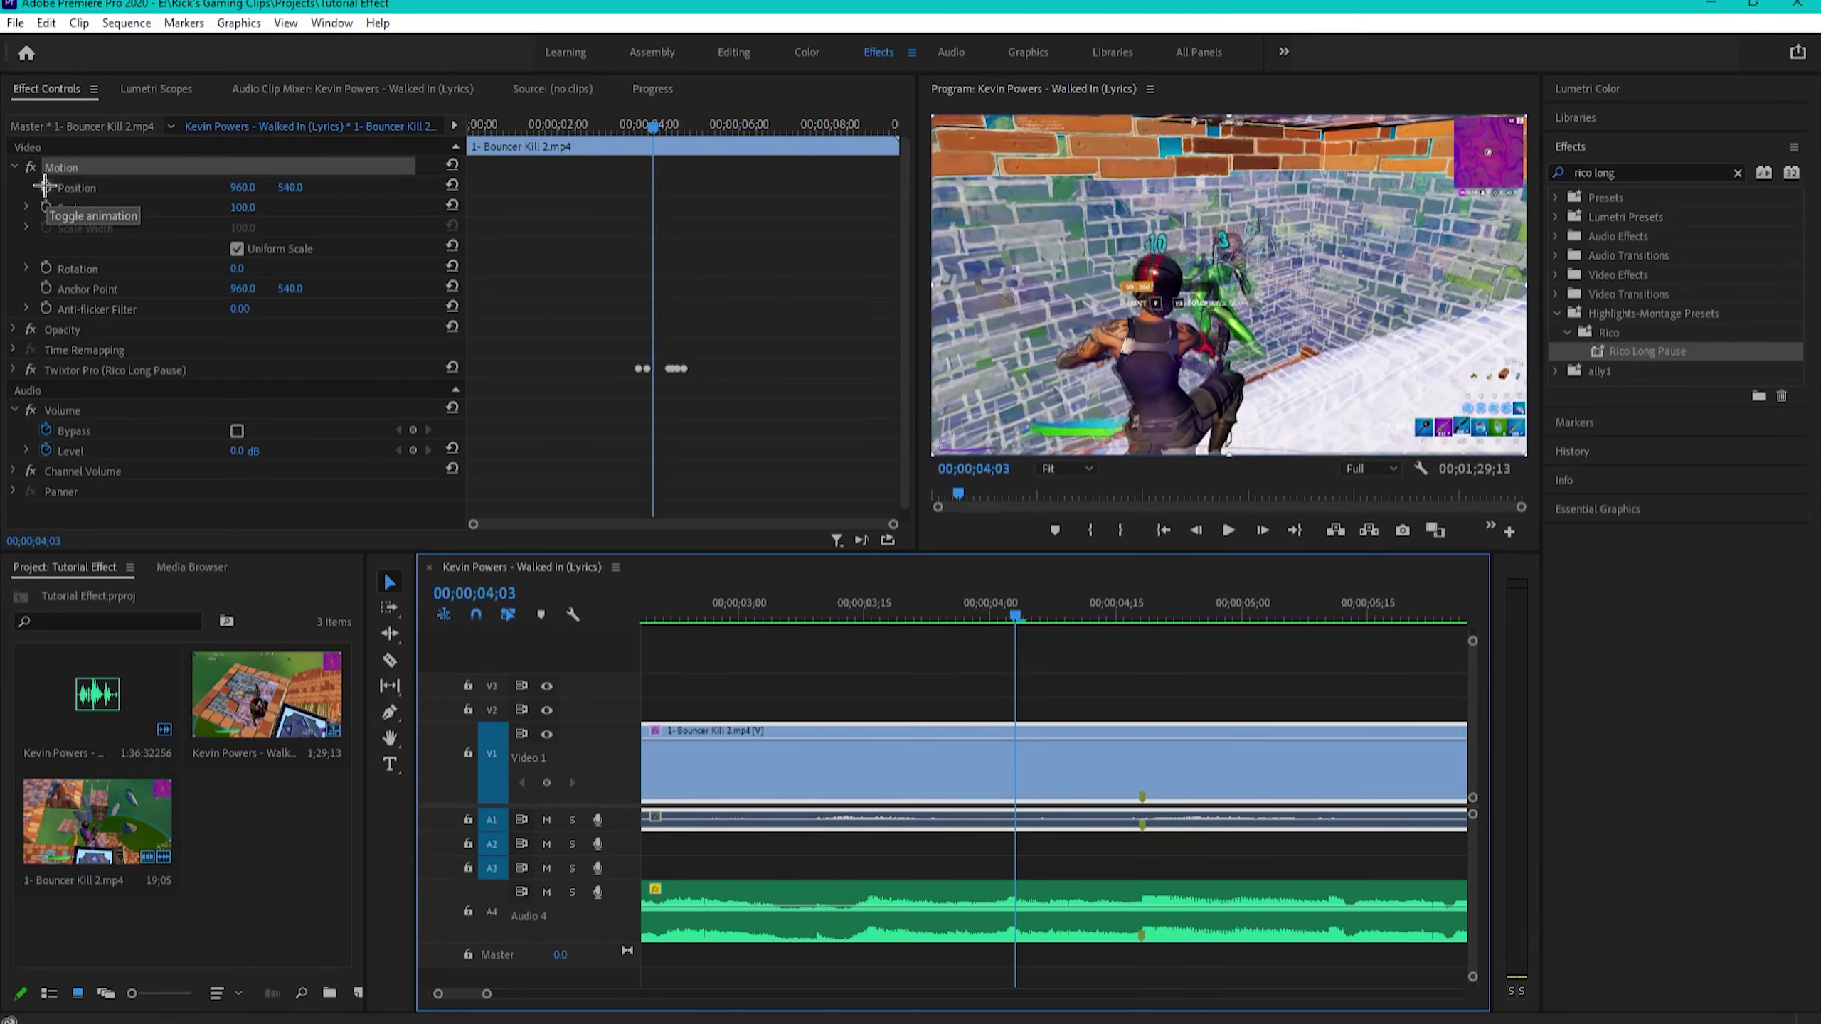
click(47, 186)
click(47, 207)
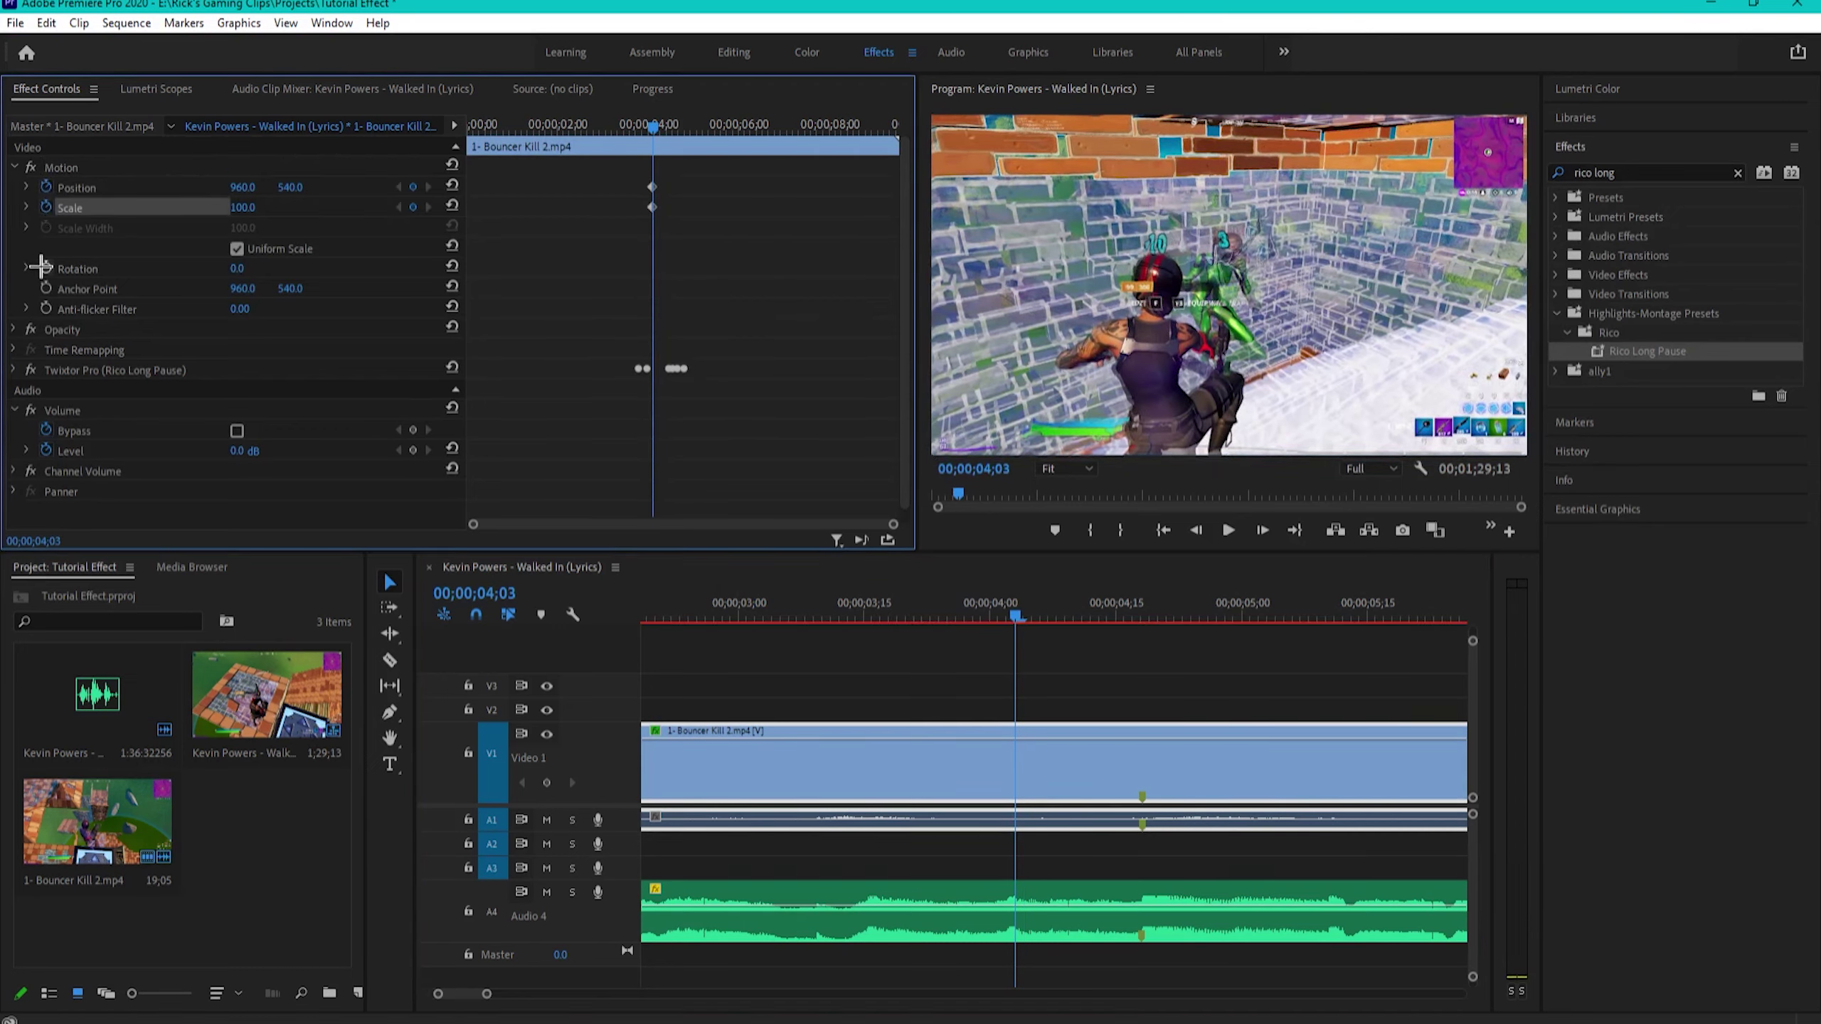
click(46, 268)
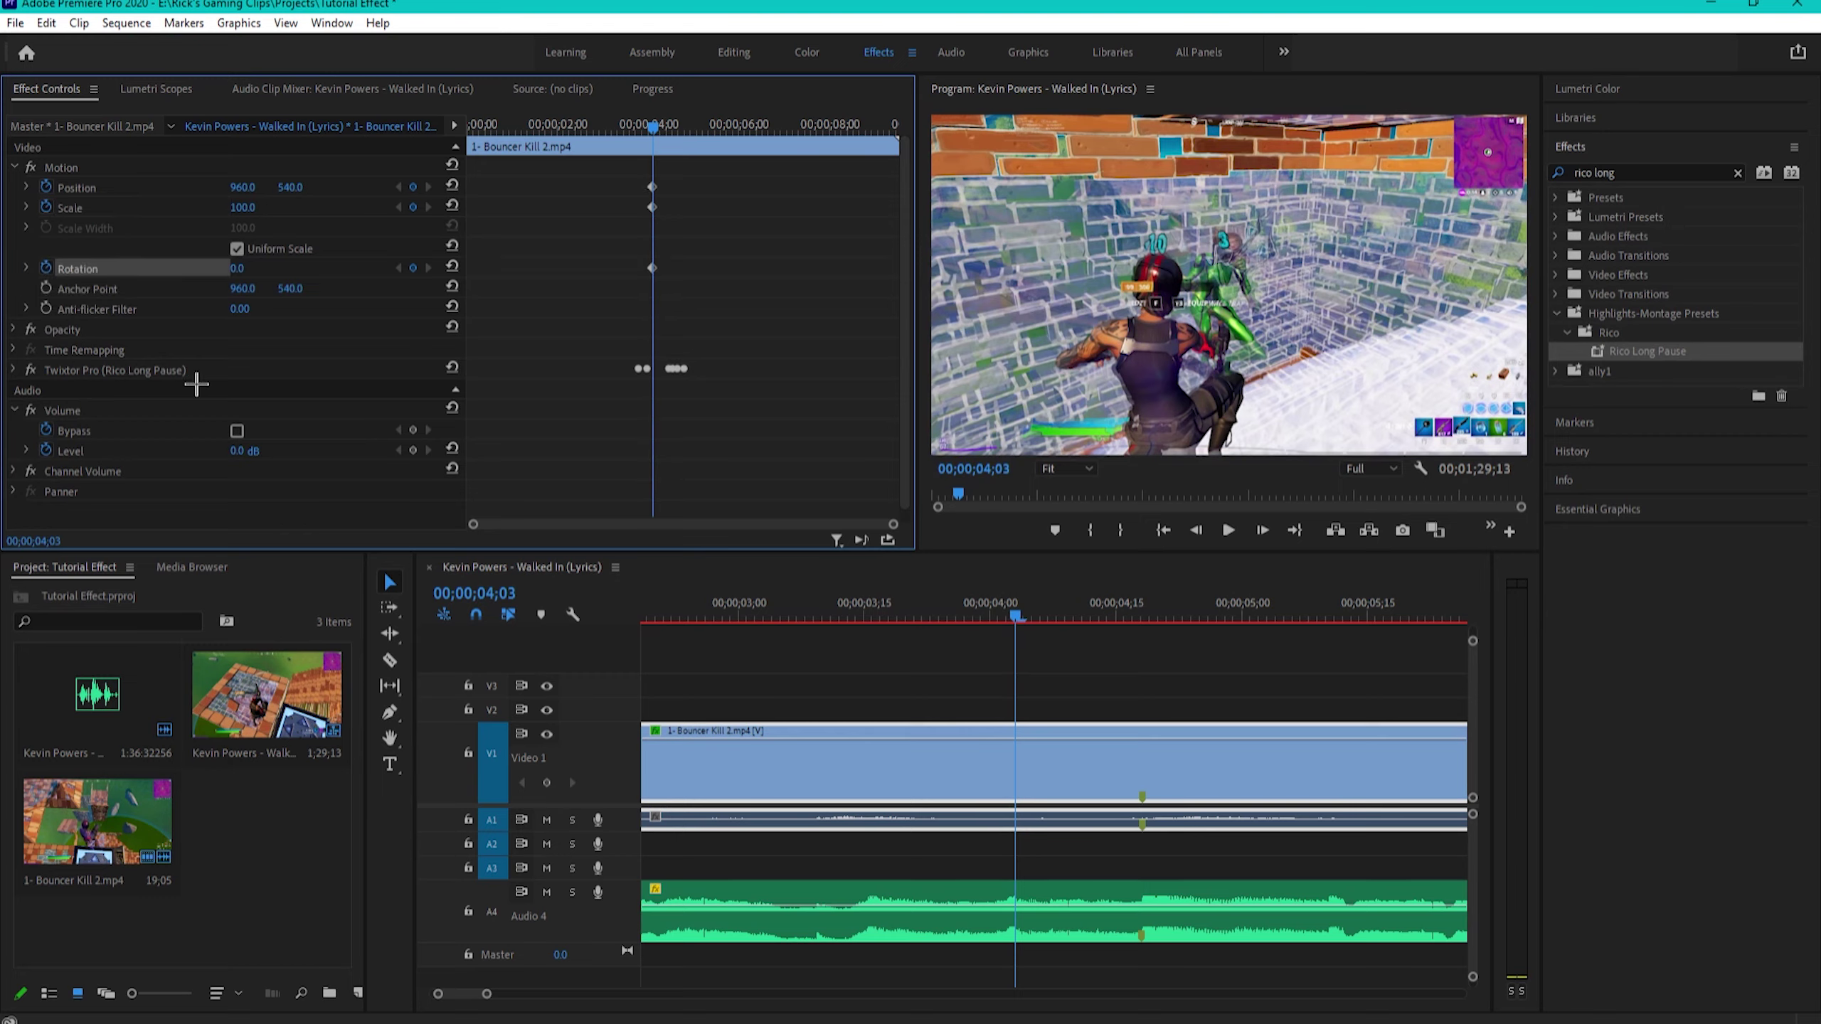
- Add a Position keyframe of 830, 540 at 00;00;04;15, three frames before the marker
scroll(1054, 717, up, 2)
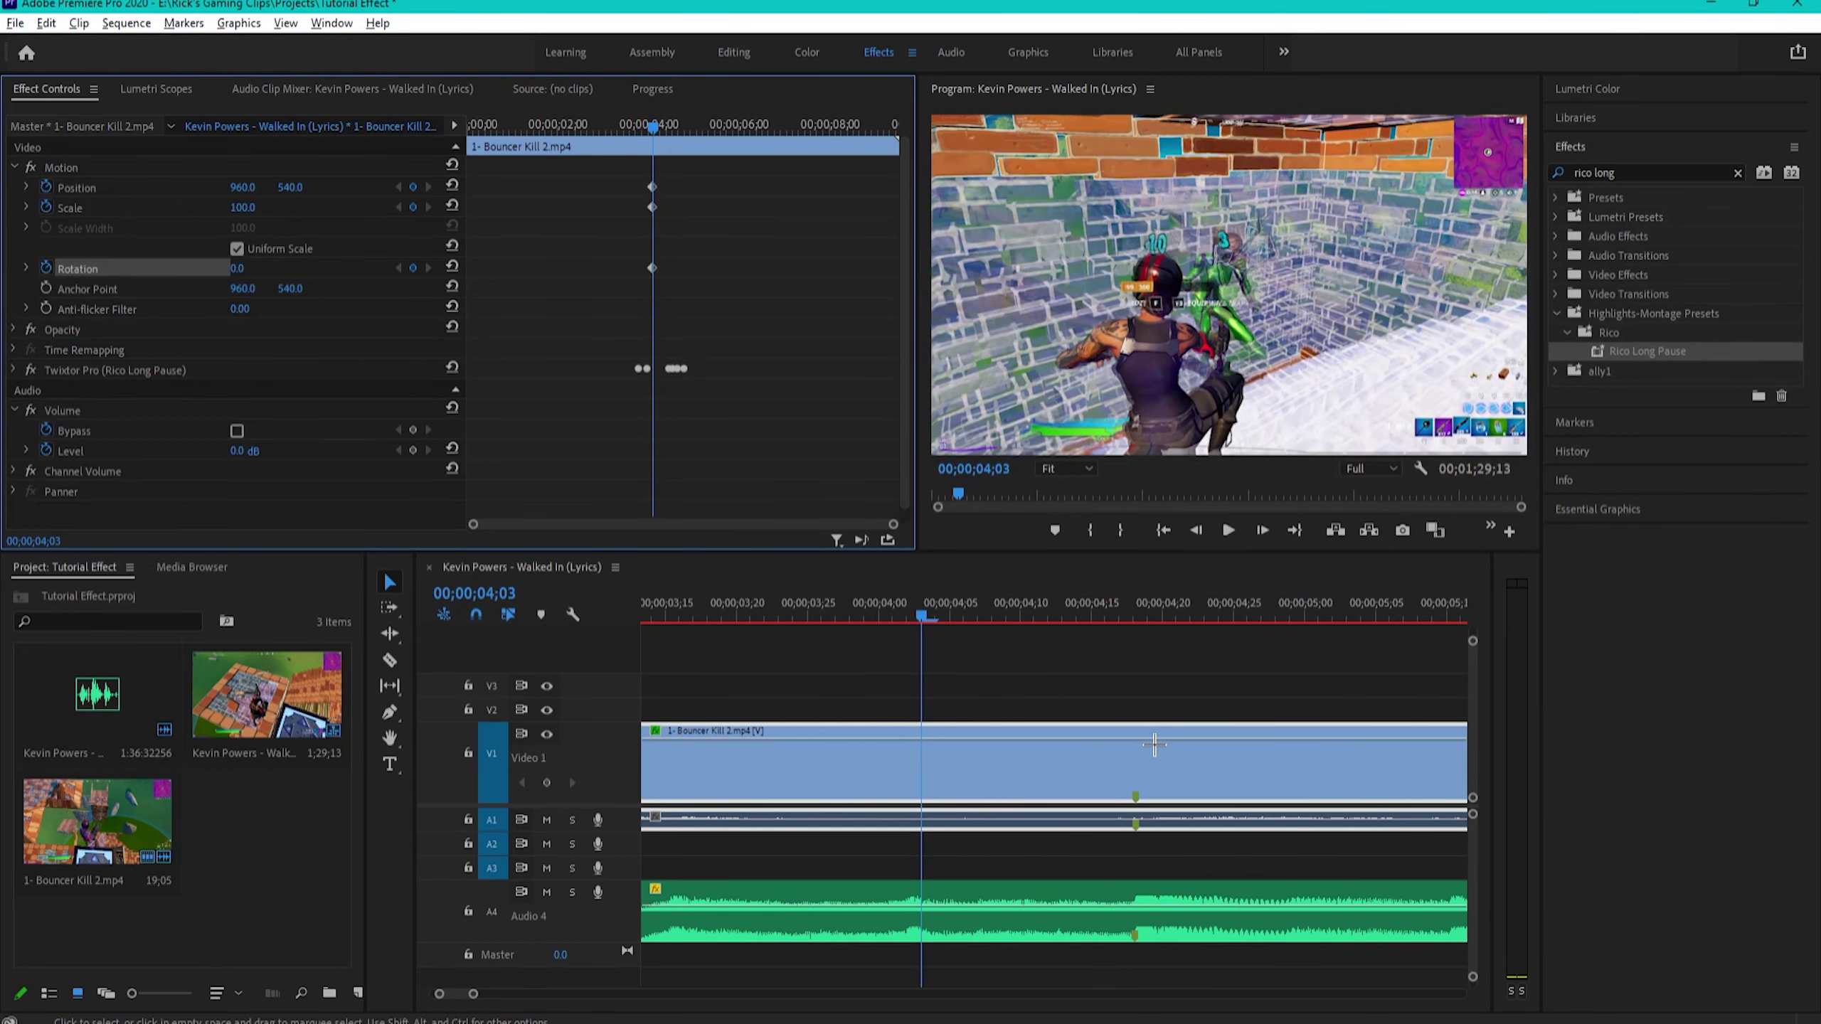
click(1133, 614)
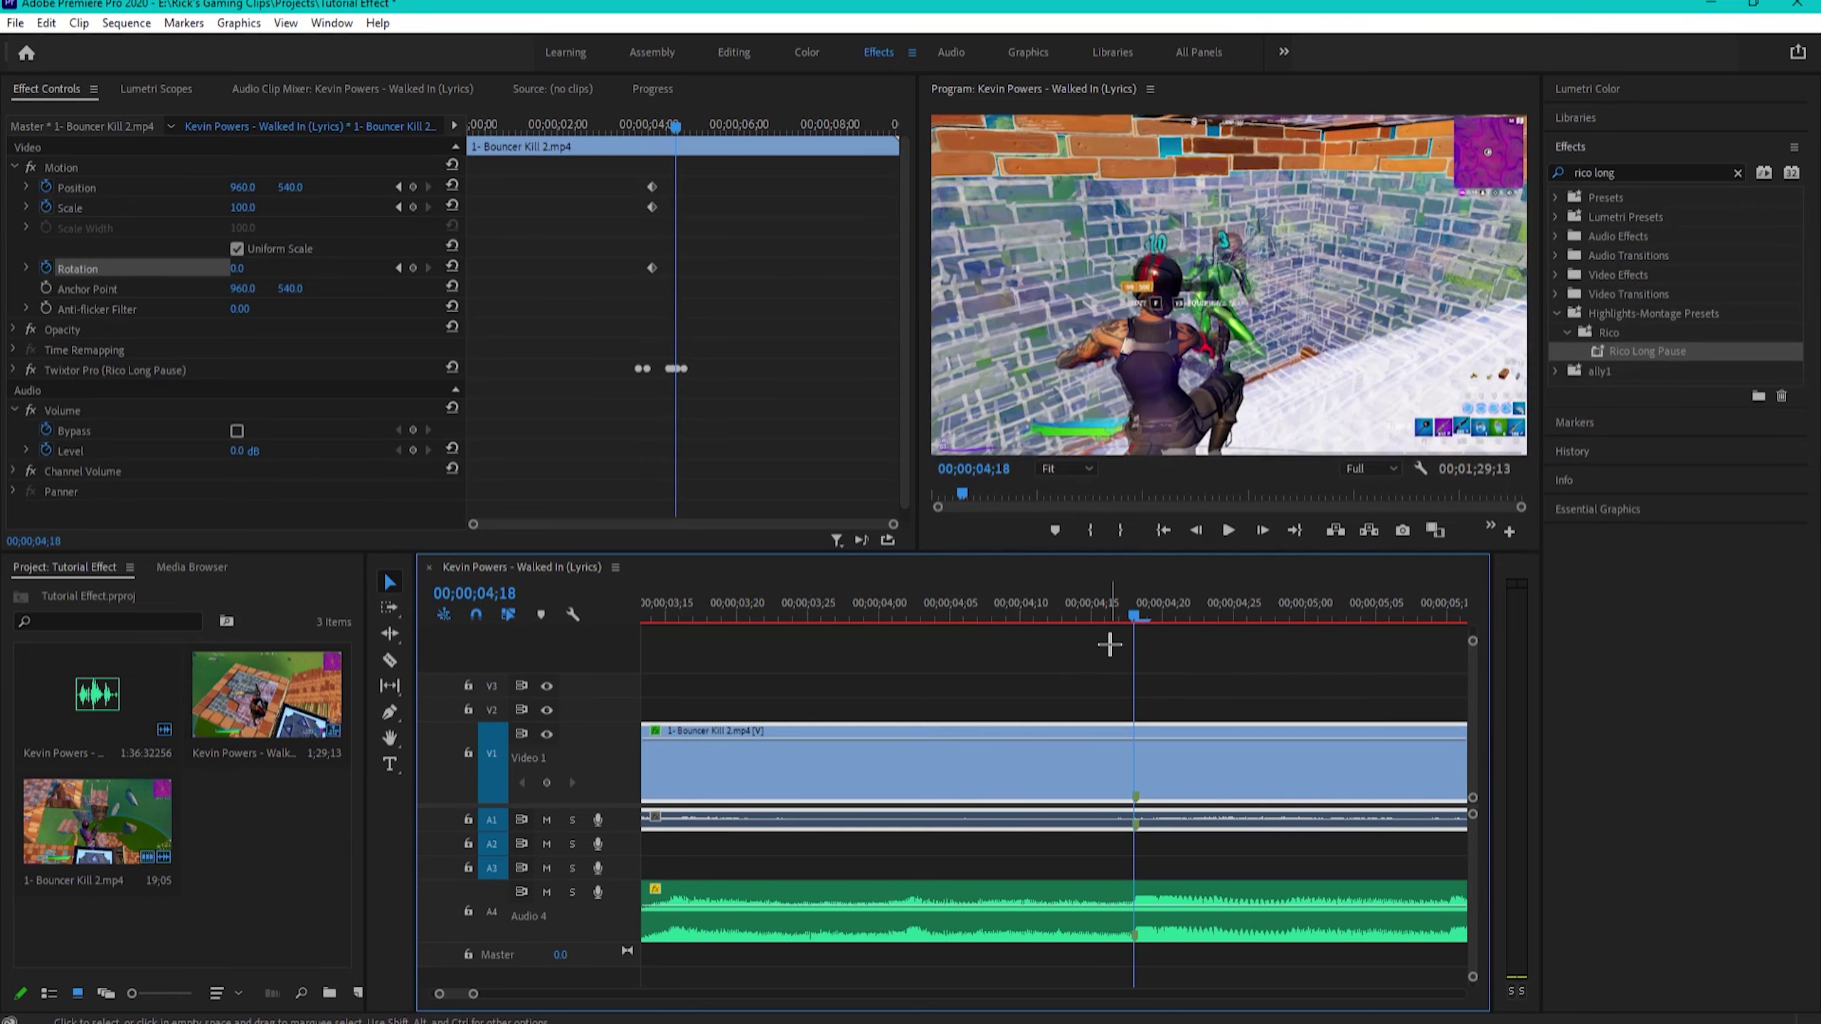
key(Left)
key(Left)
key(Left)
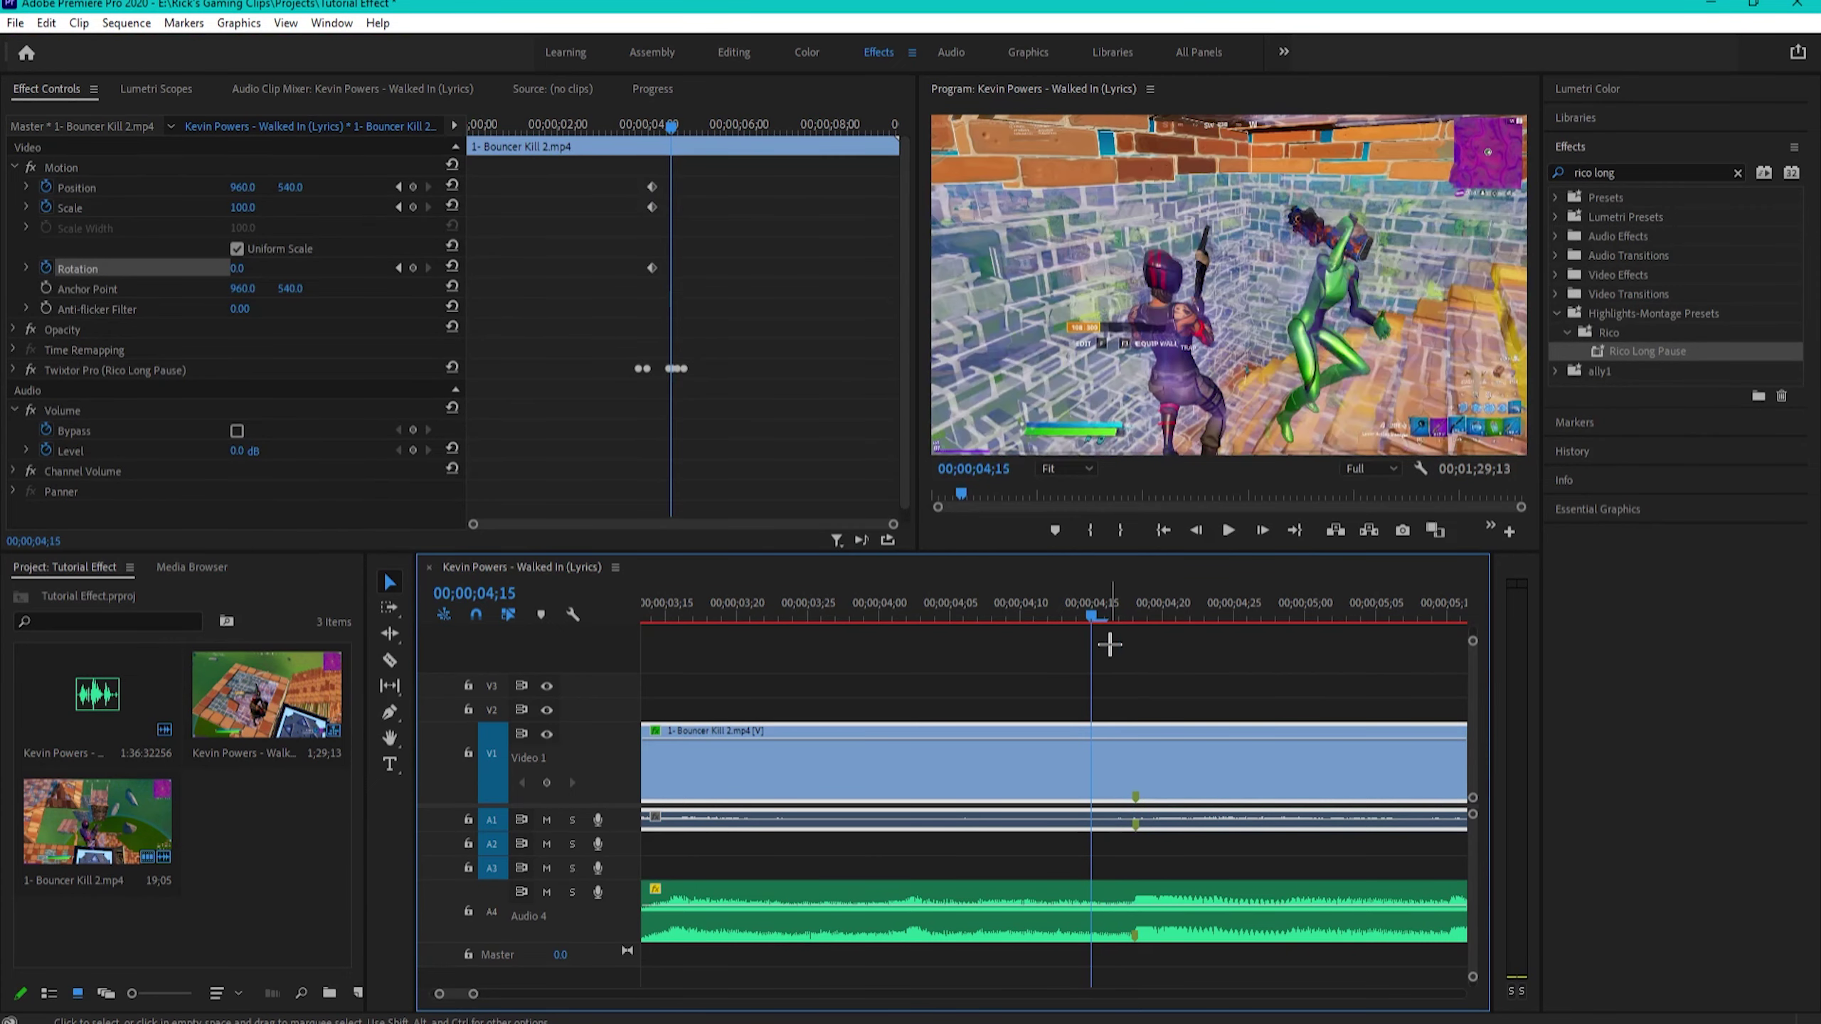
click(242, 188)
text(830)
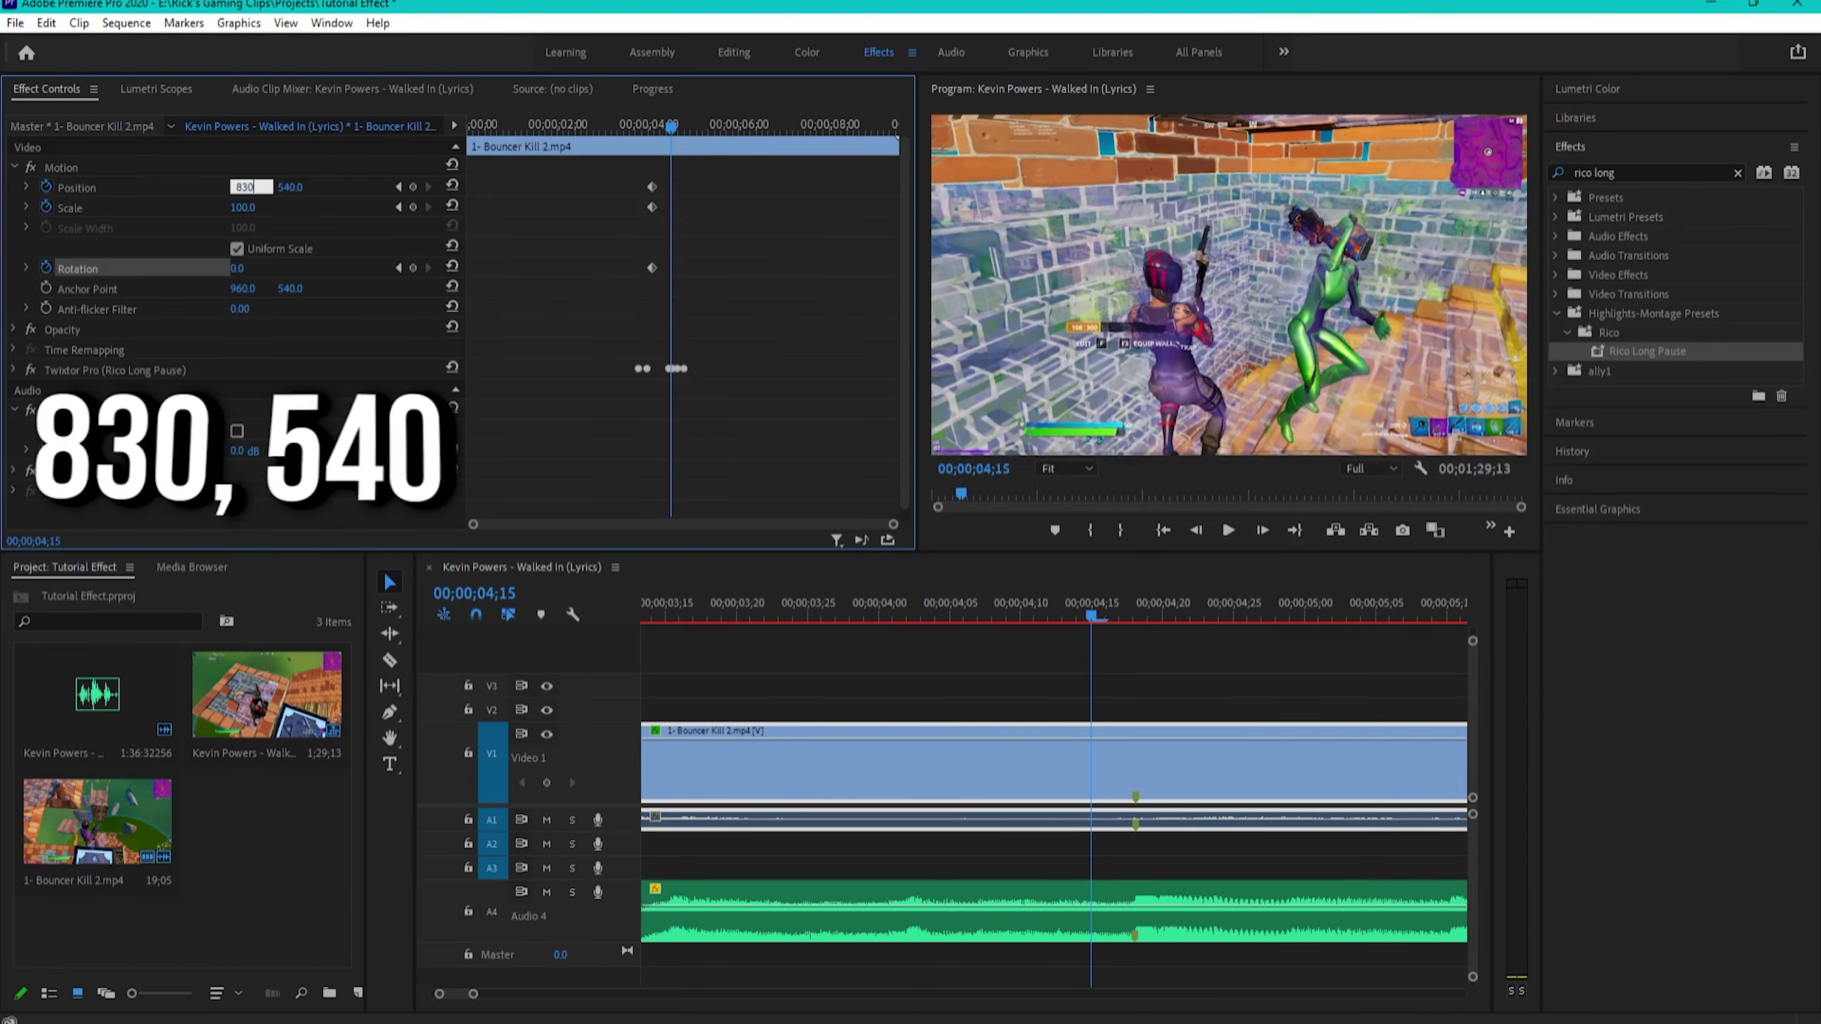
key(Return)
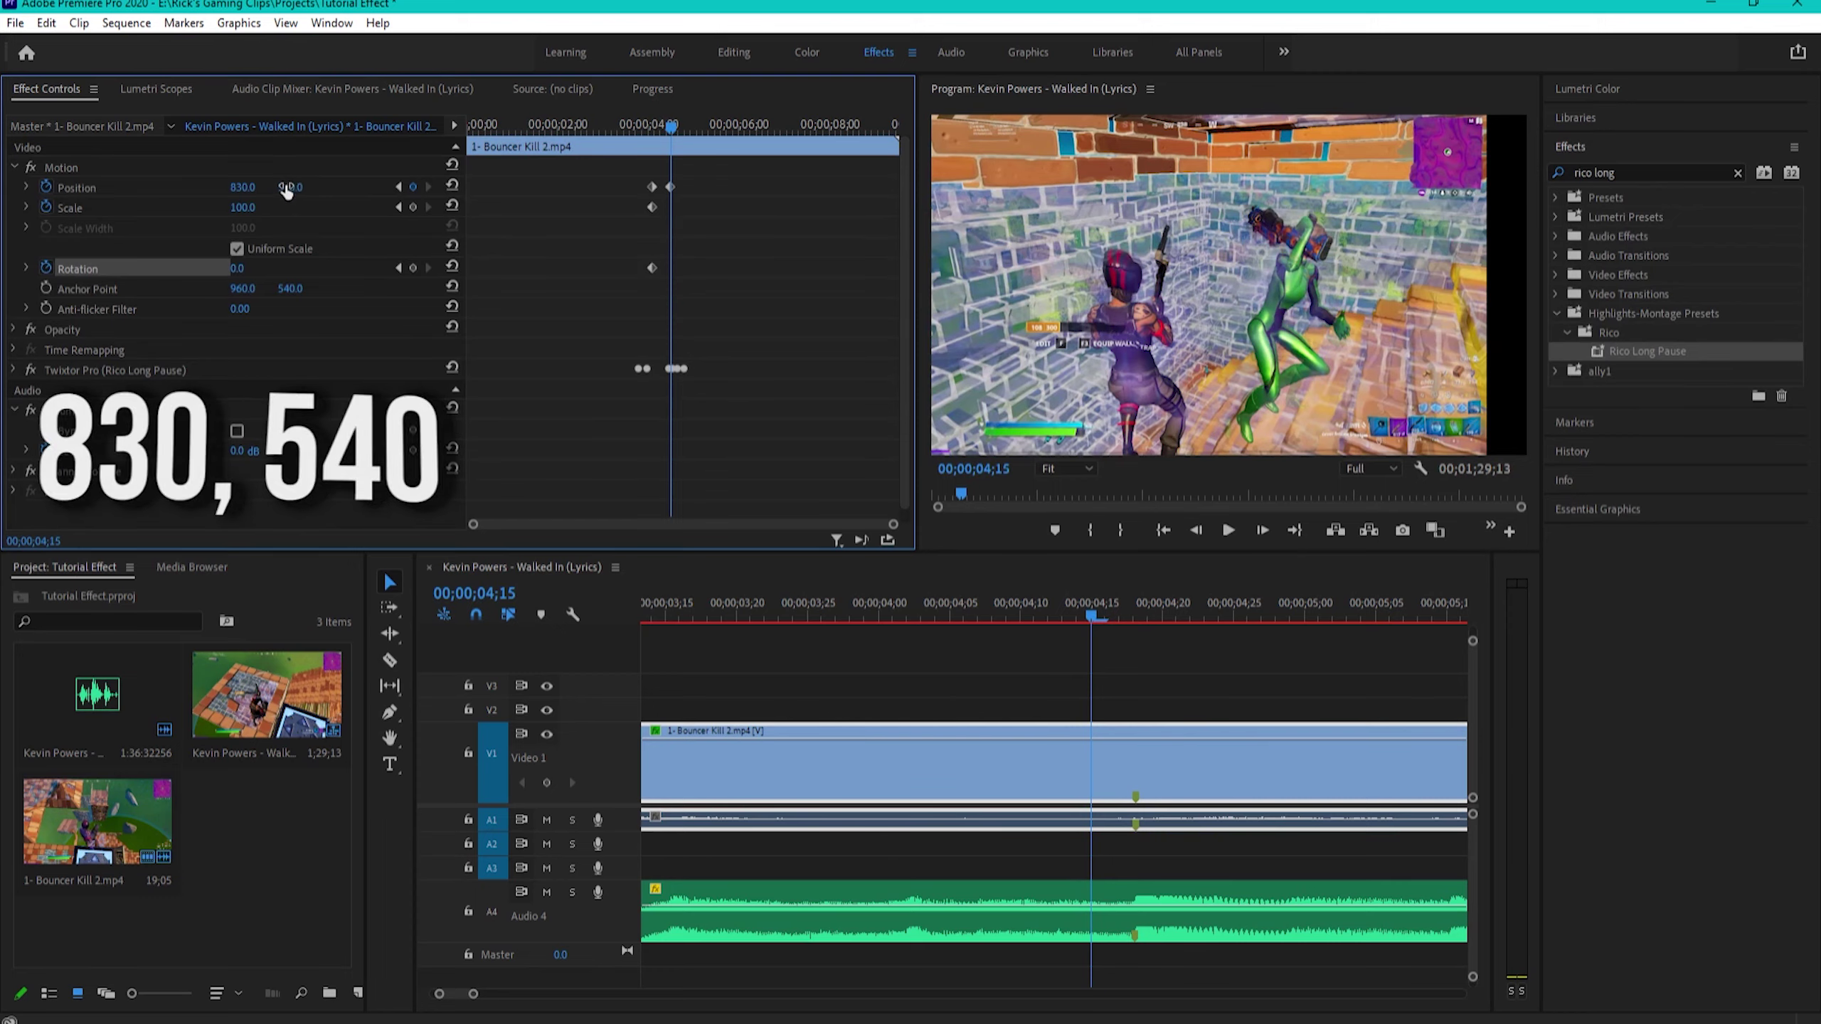
- Set Scale to 130 and Rotation to 5° at the same frame as the new Position keyframe
text(130)
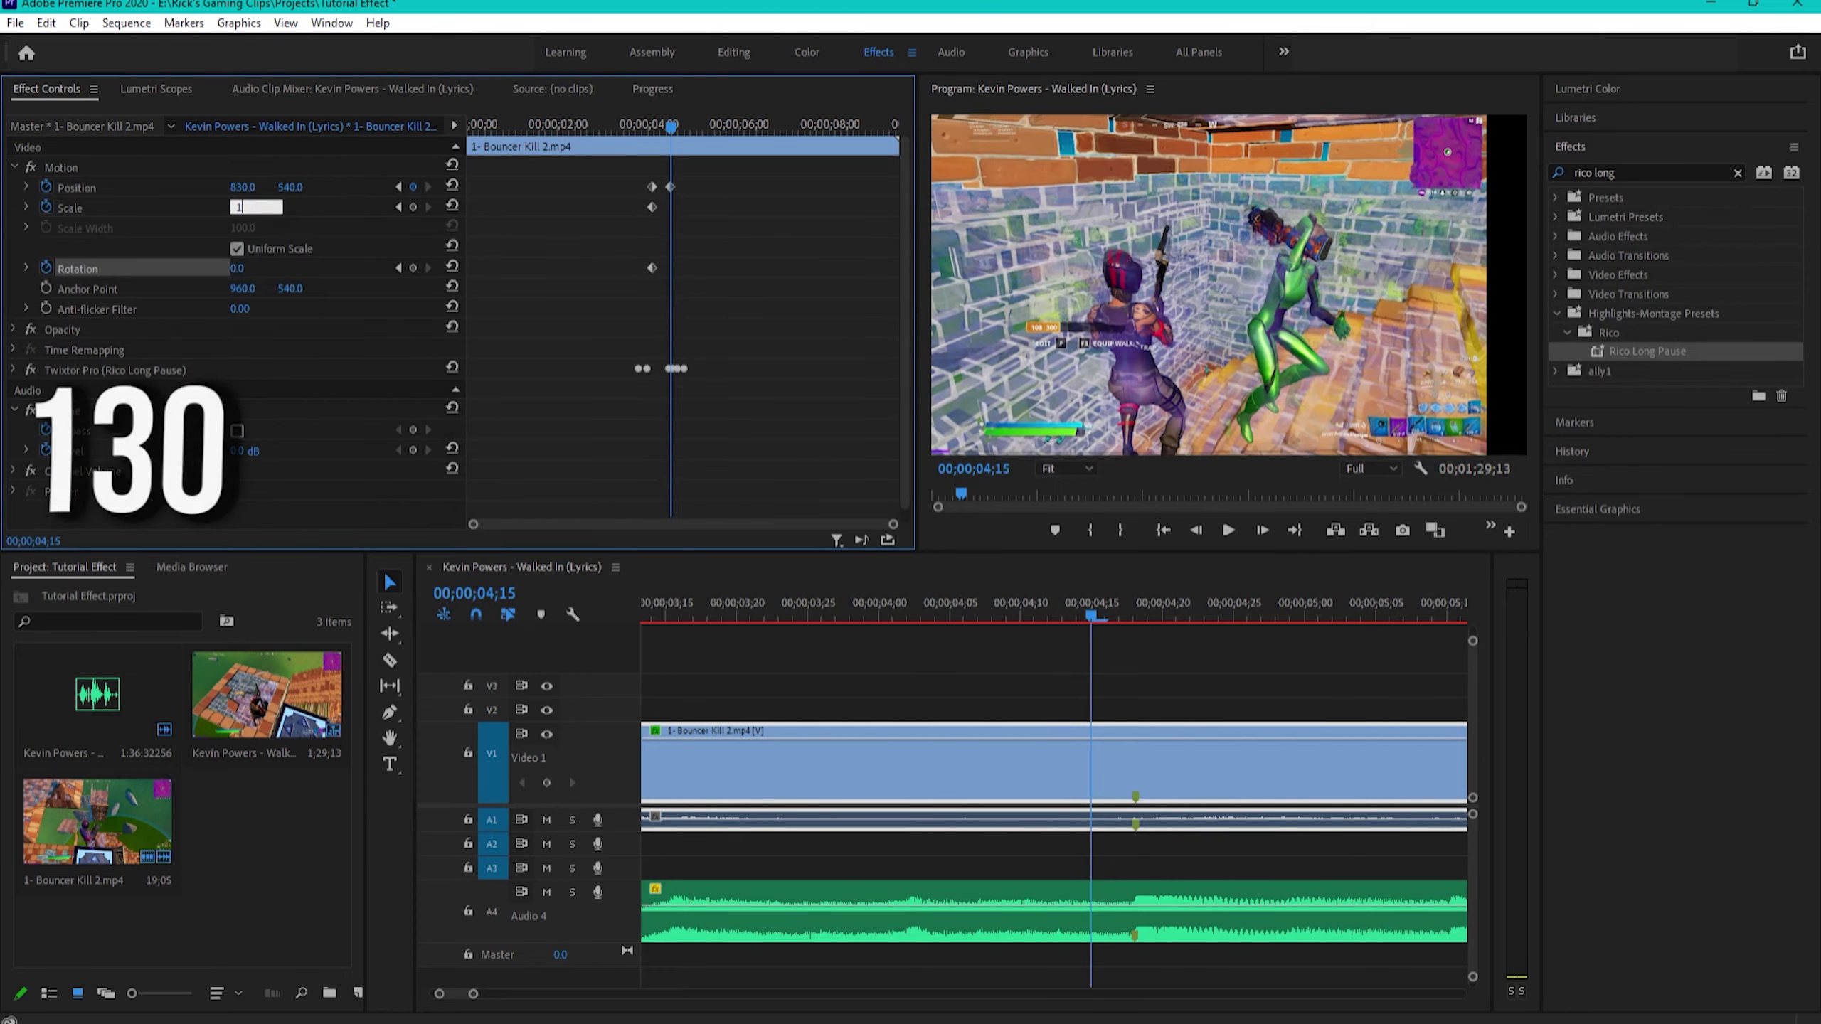
key(Return)
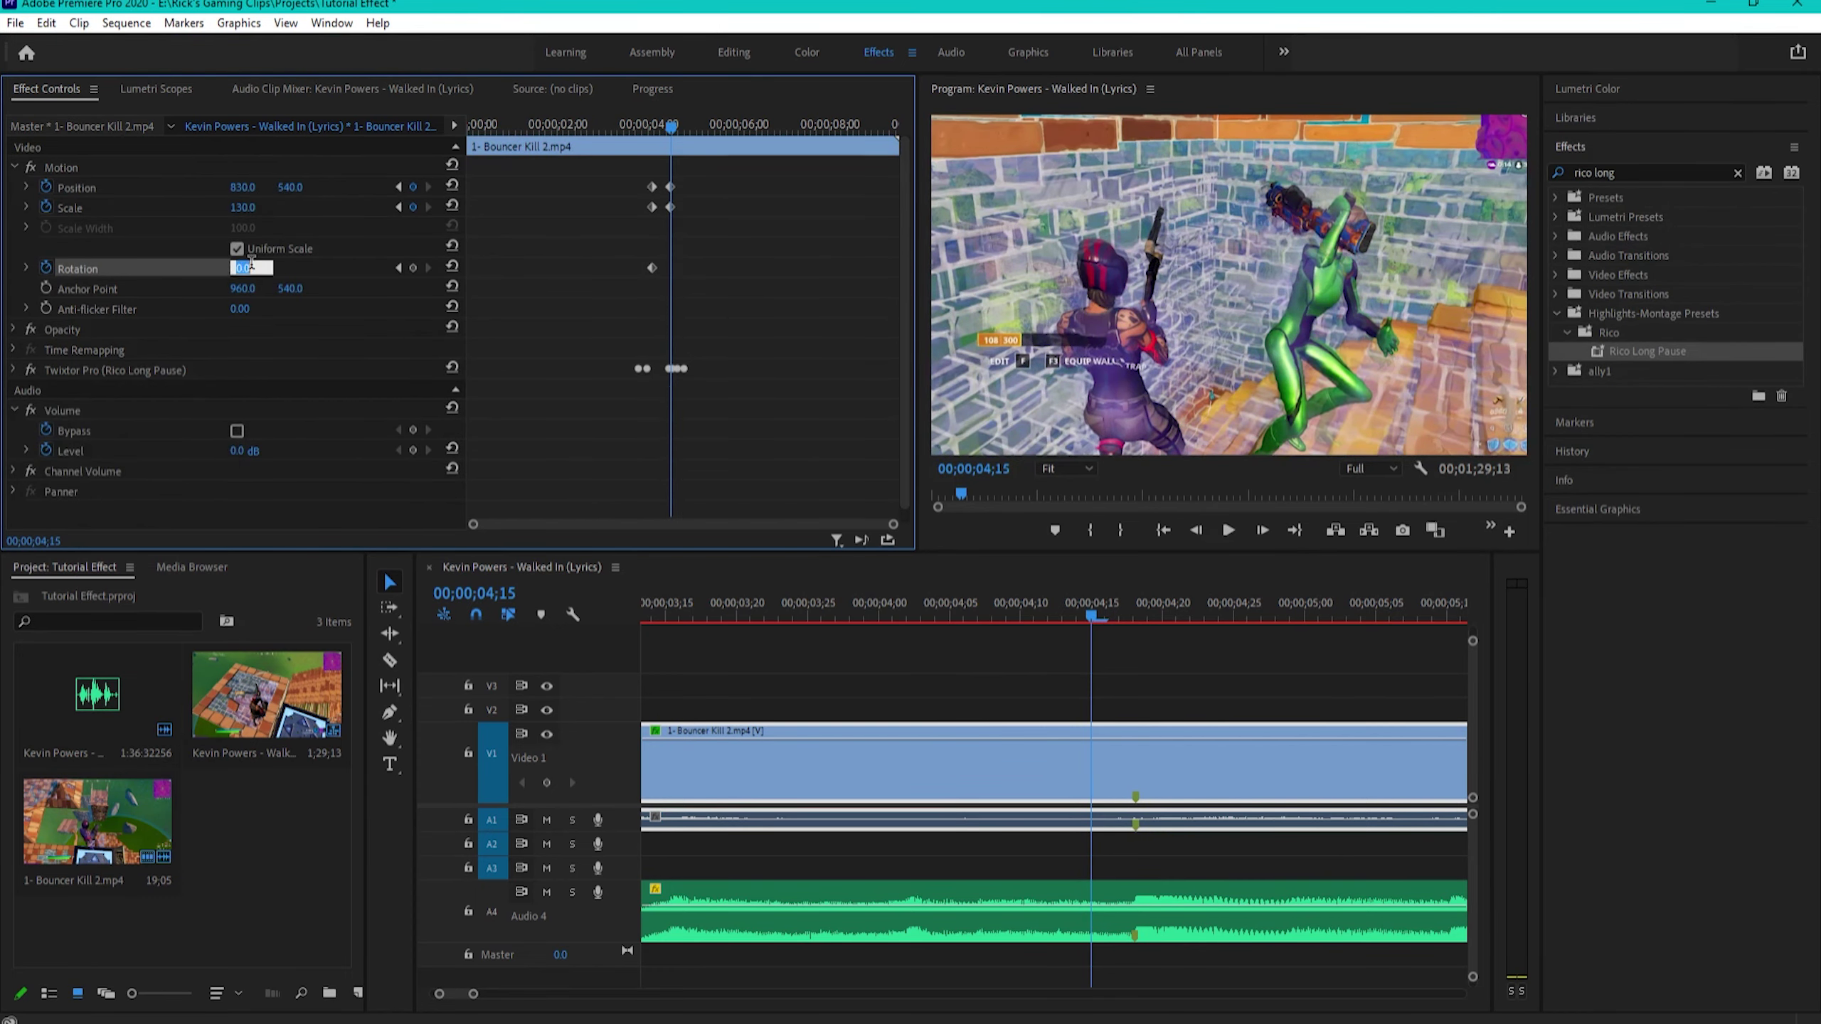
text(5)
key(Return)
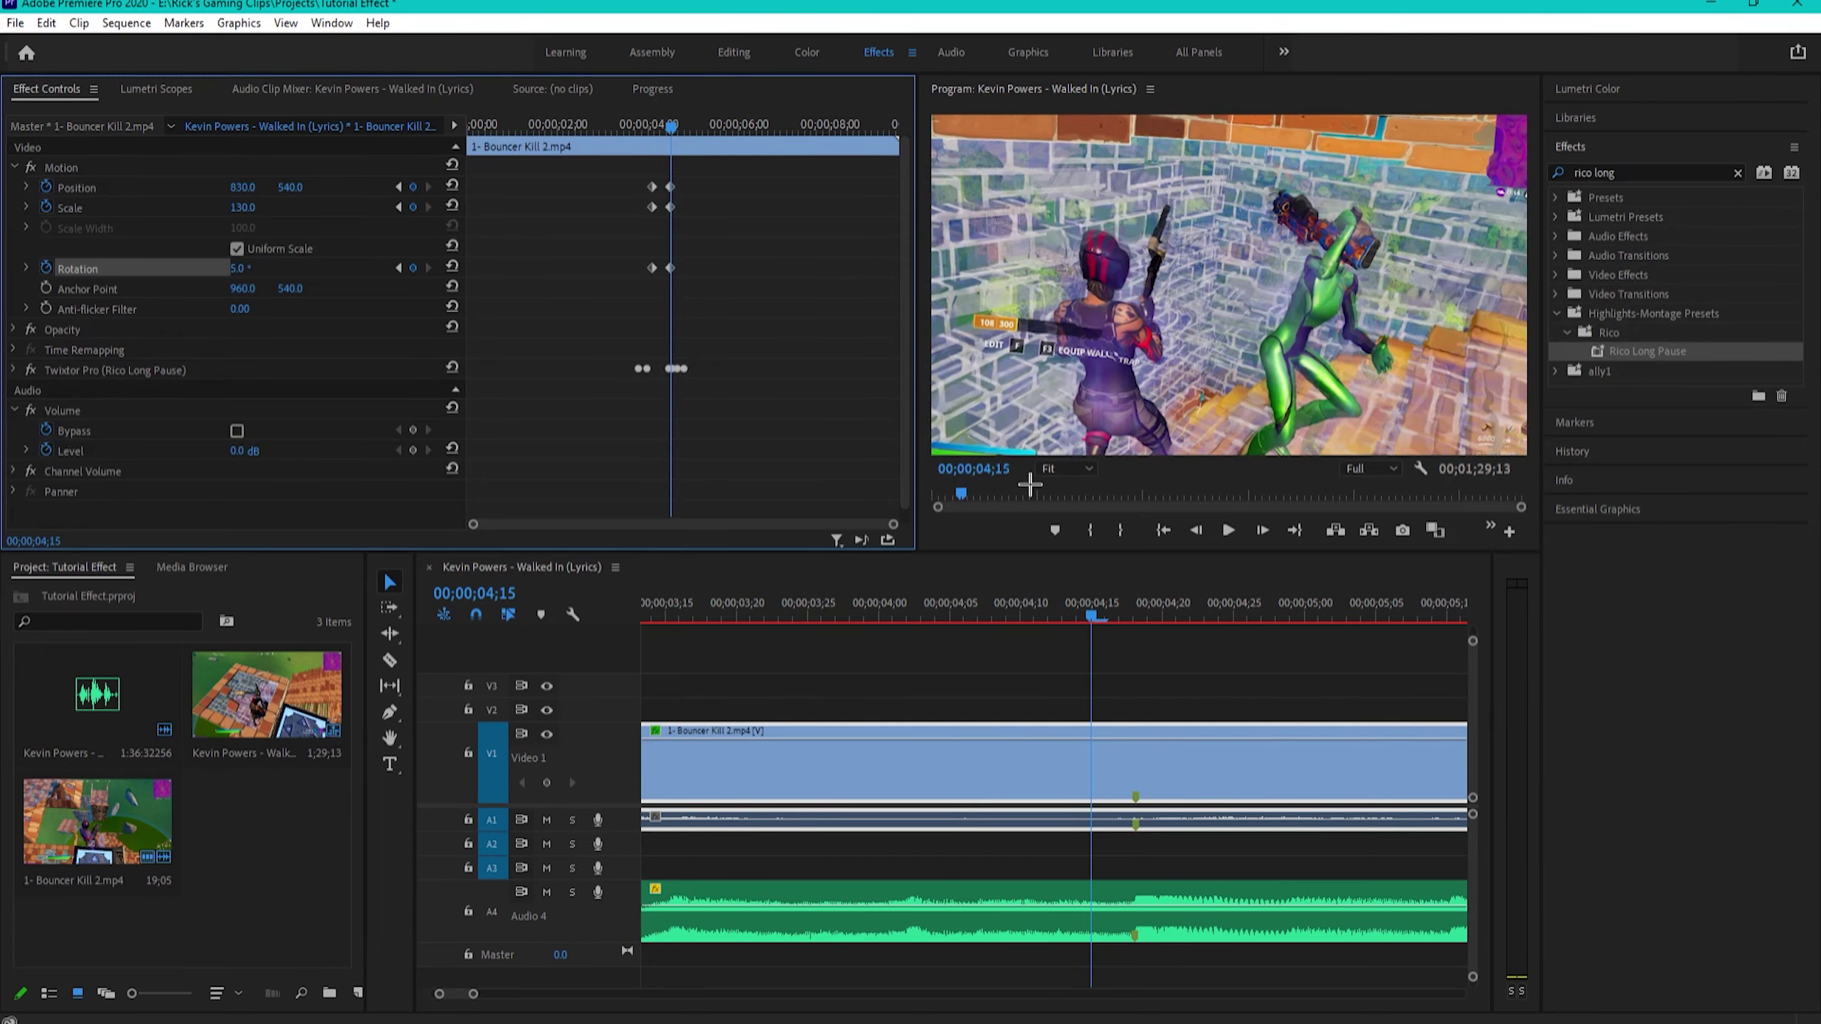
- Add keyframes at 00;00;04;17 returning Position to 960, 540, Scale to 100 and Rotation to 0°
click(1139, 615)
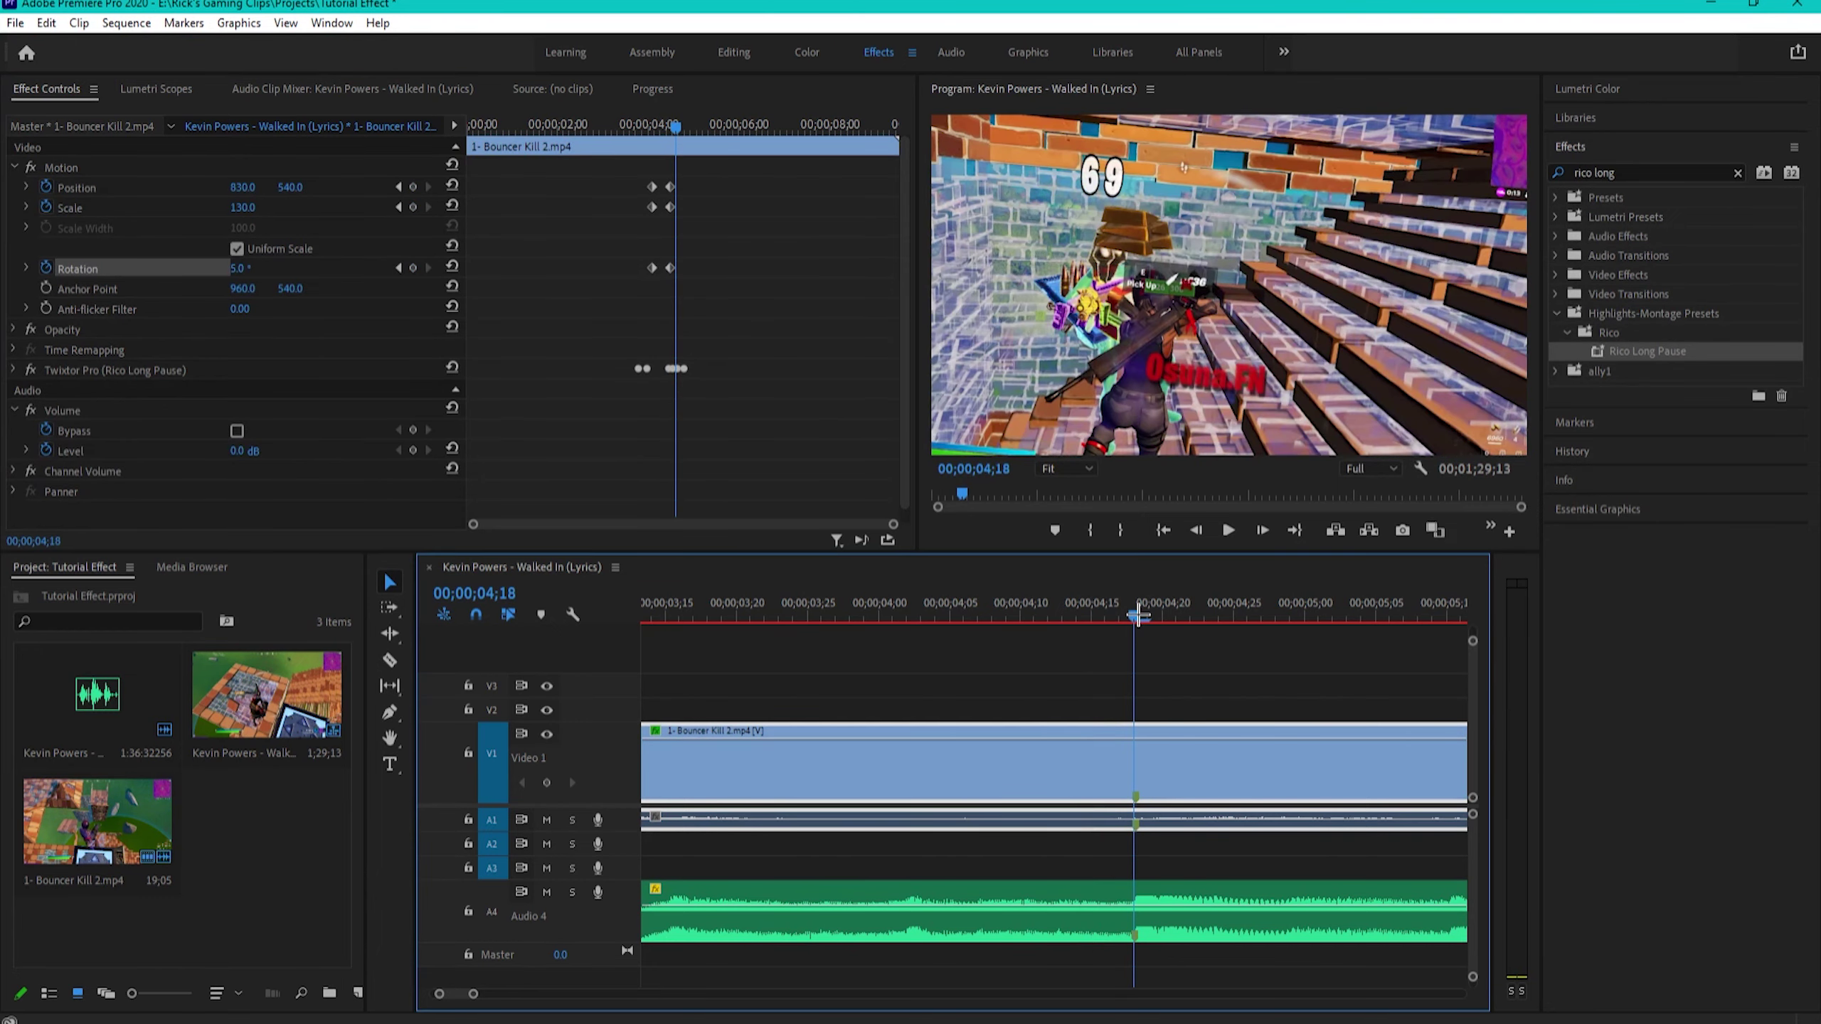
key(Left)
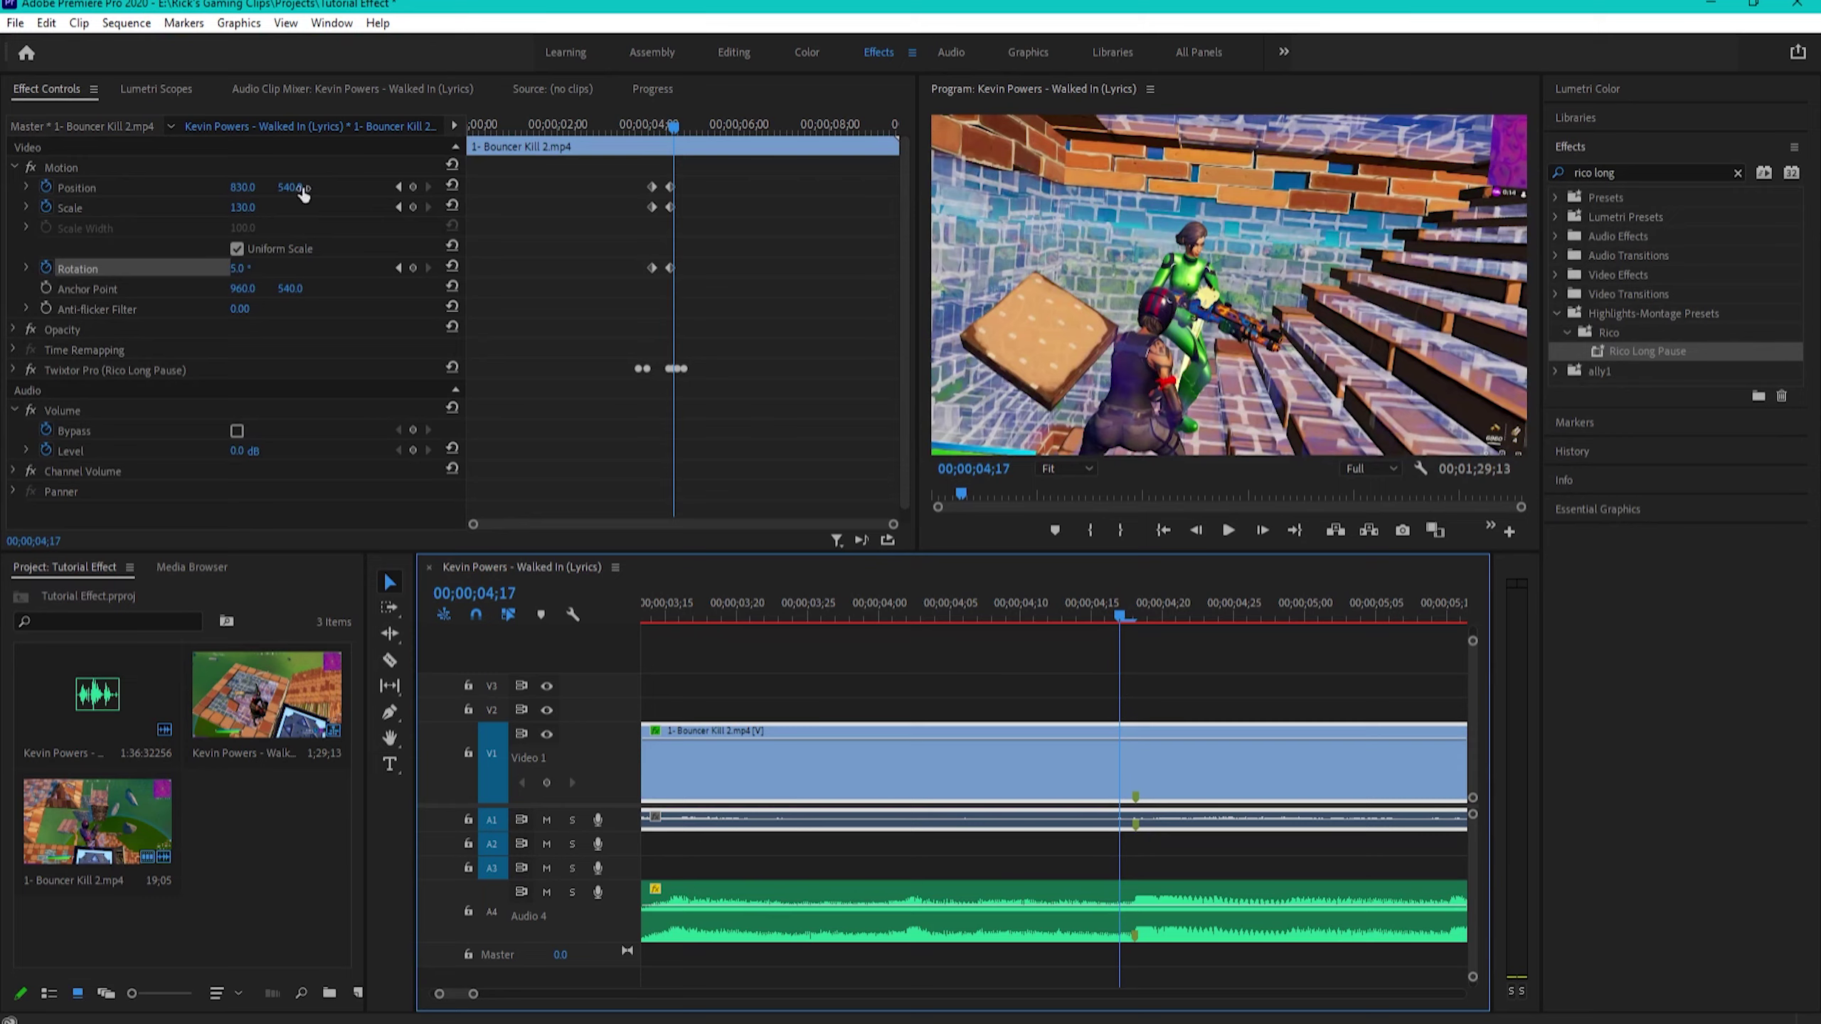
click(246, 187)
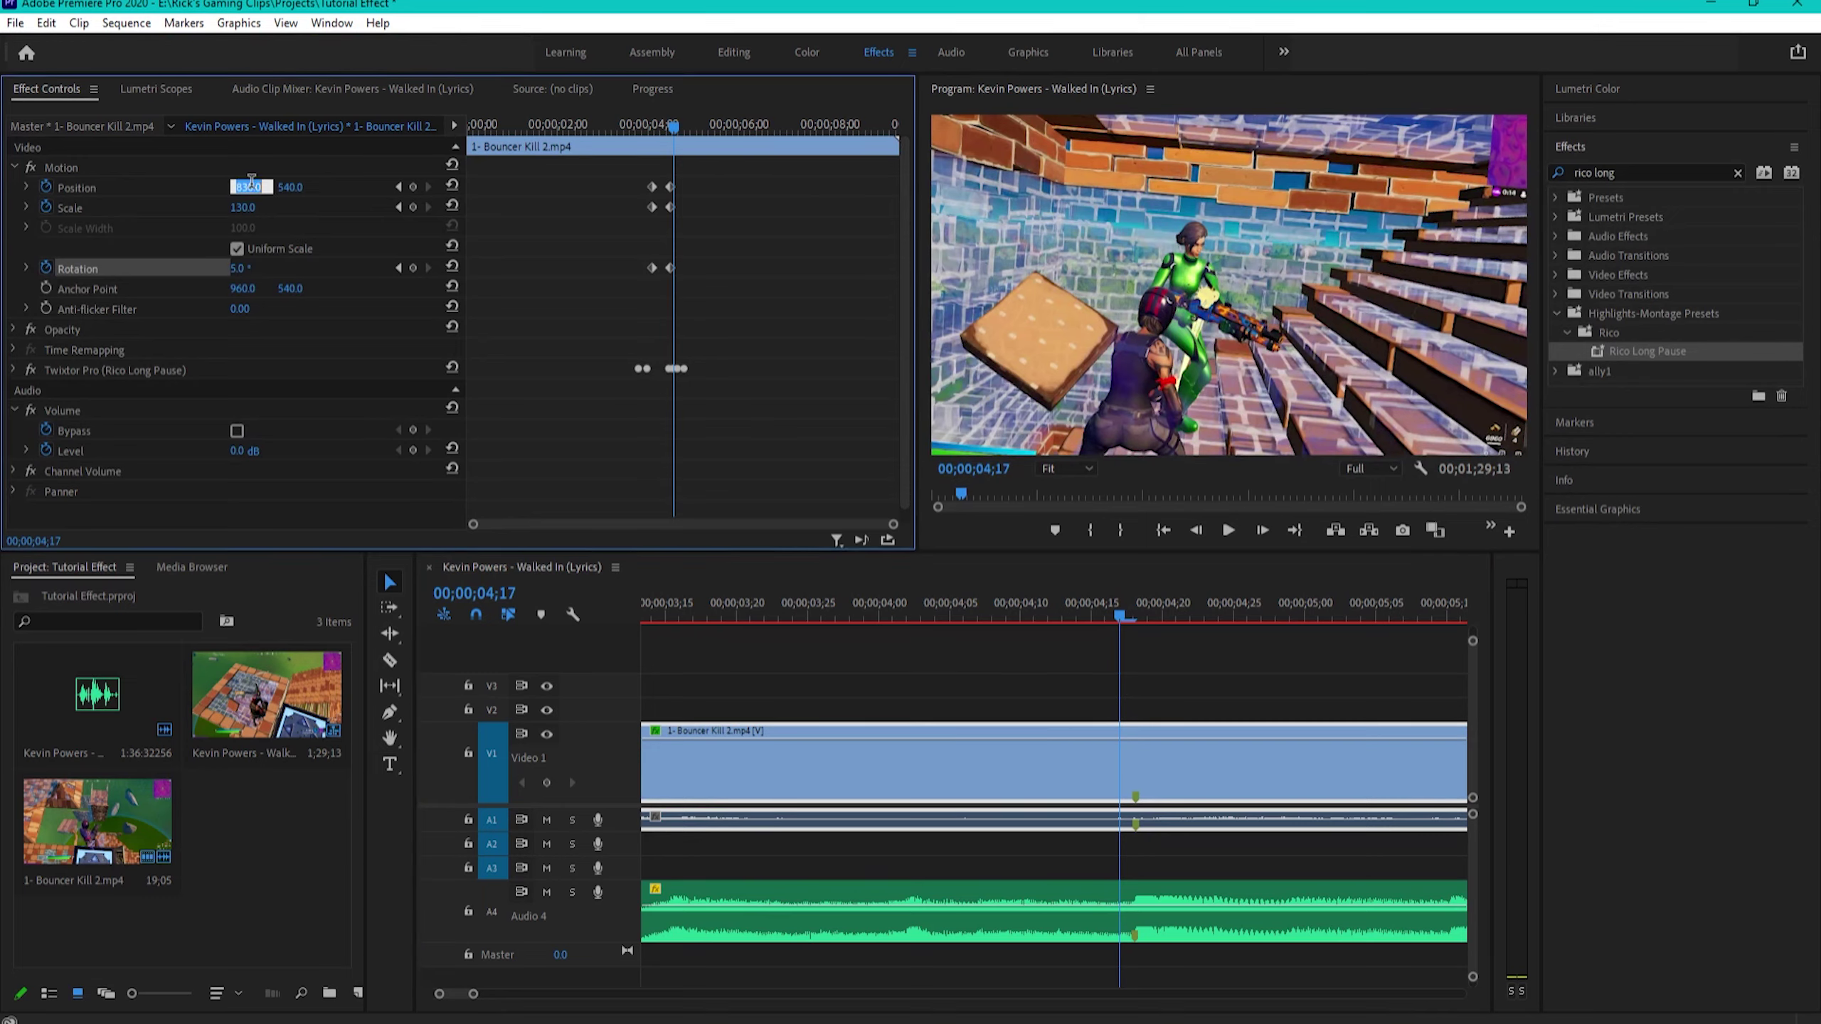
text(960)
key(Return)
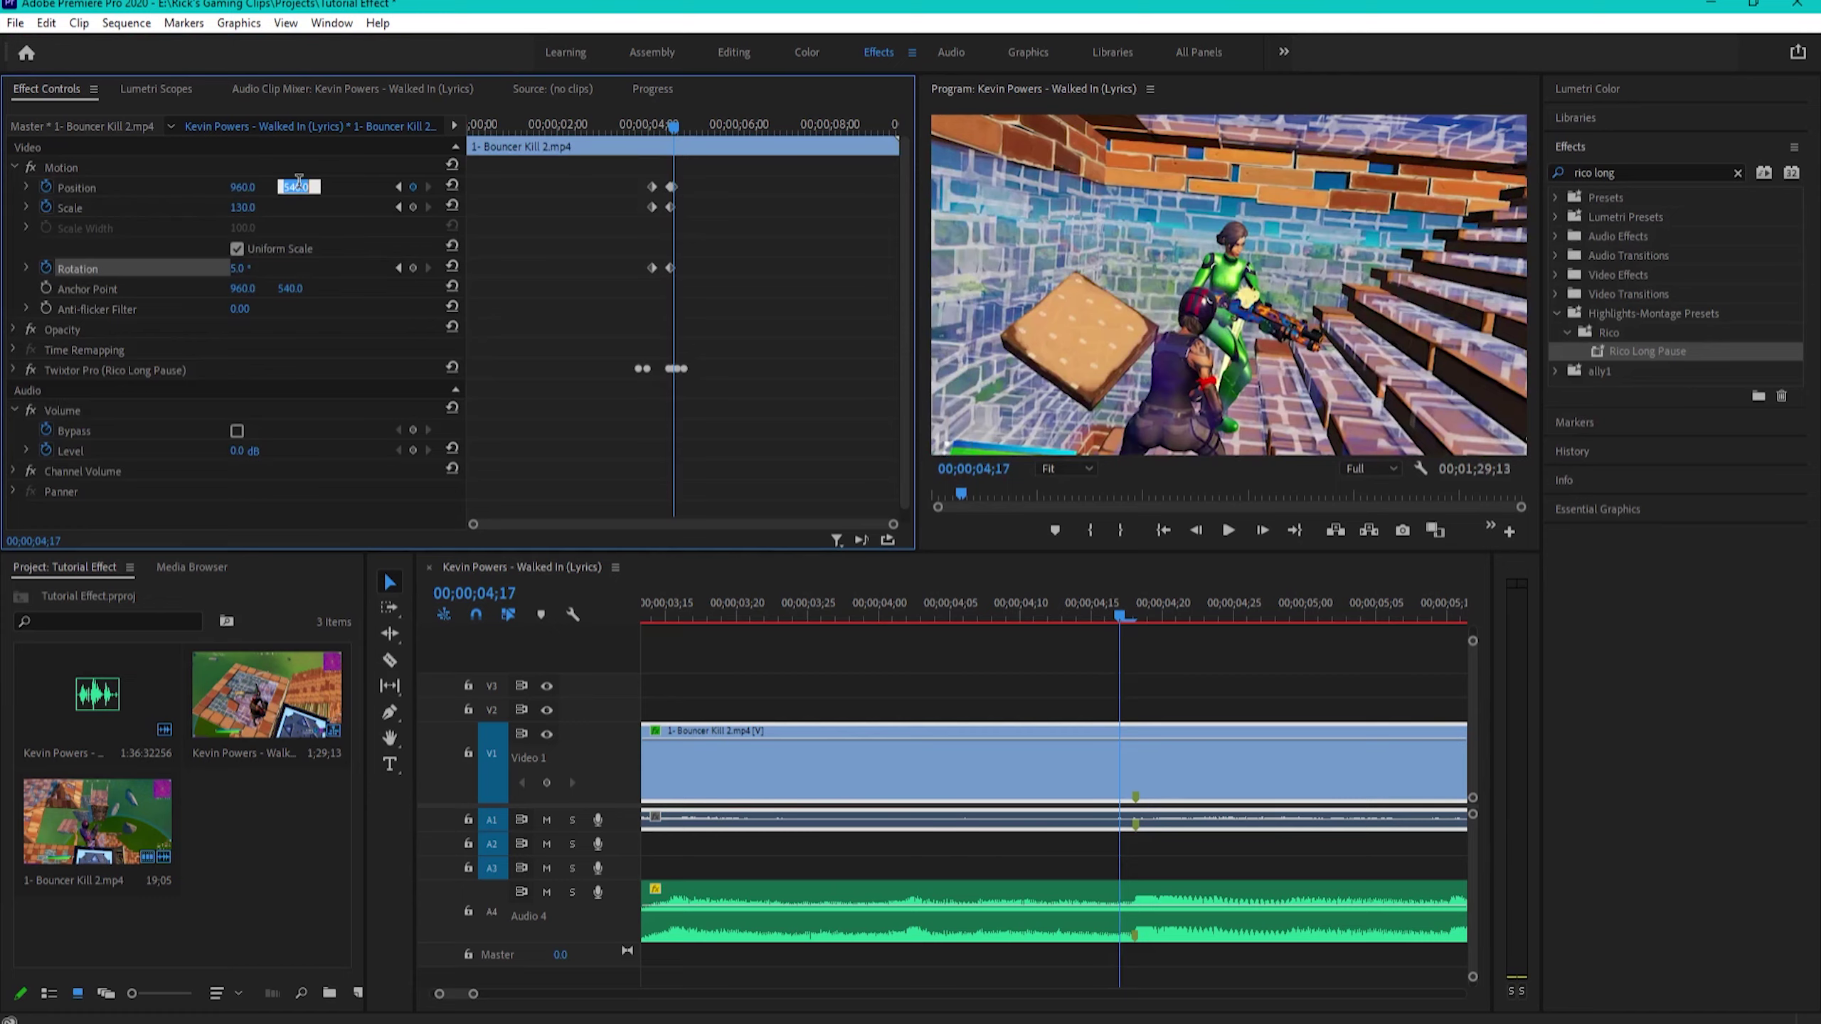
click(256, 203)
key(Return)
text(0)
key(Return)
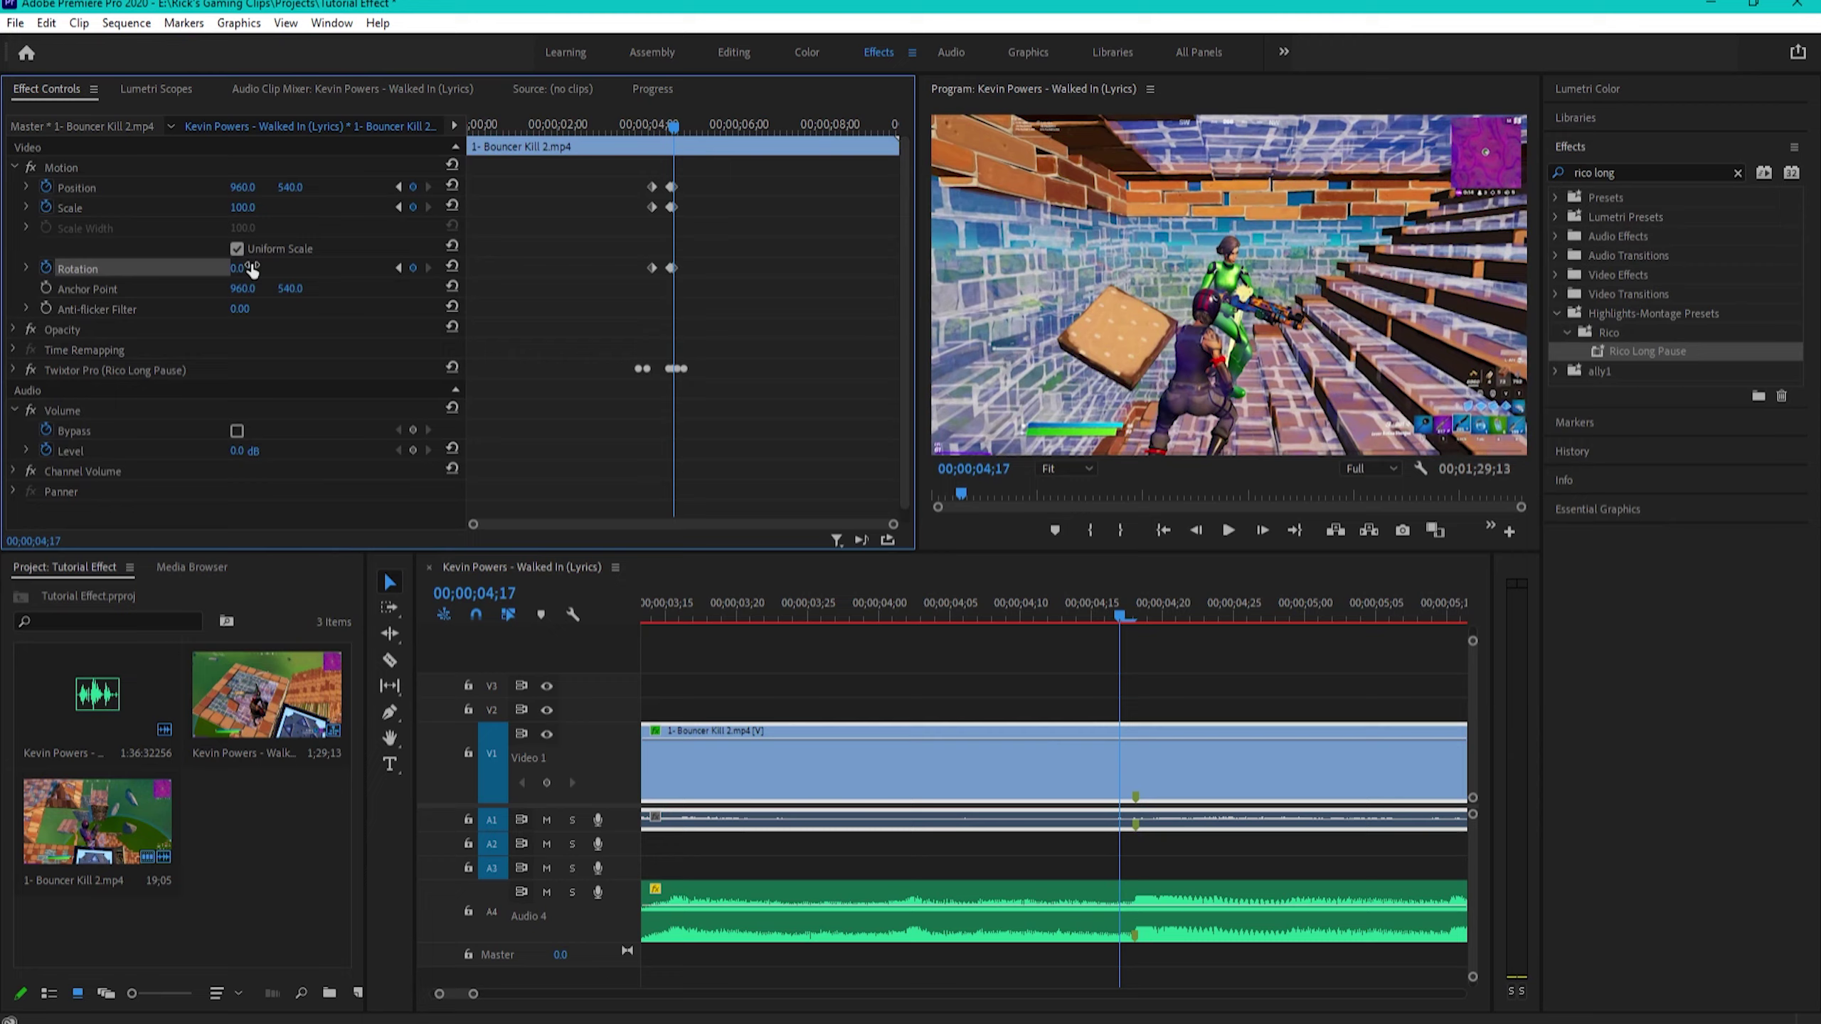
- Play the sequence from about 00;00;01;28 through the kill shot to review the animated motion
key(backslash)
click(719, 601)
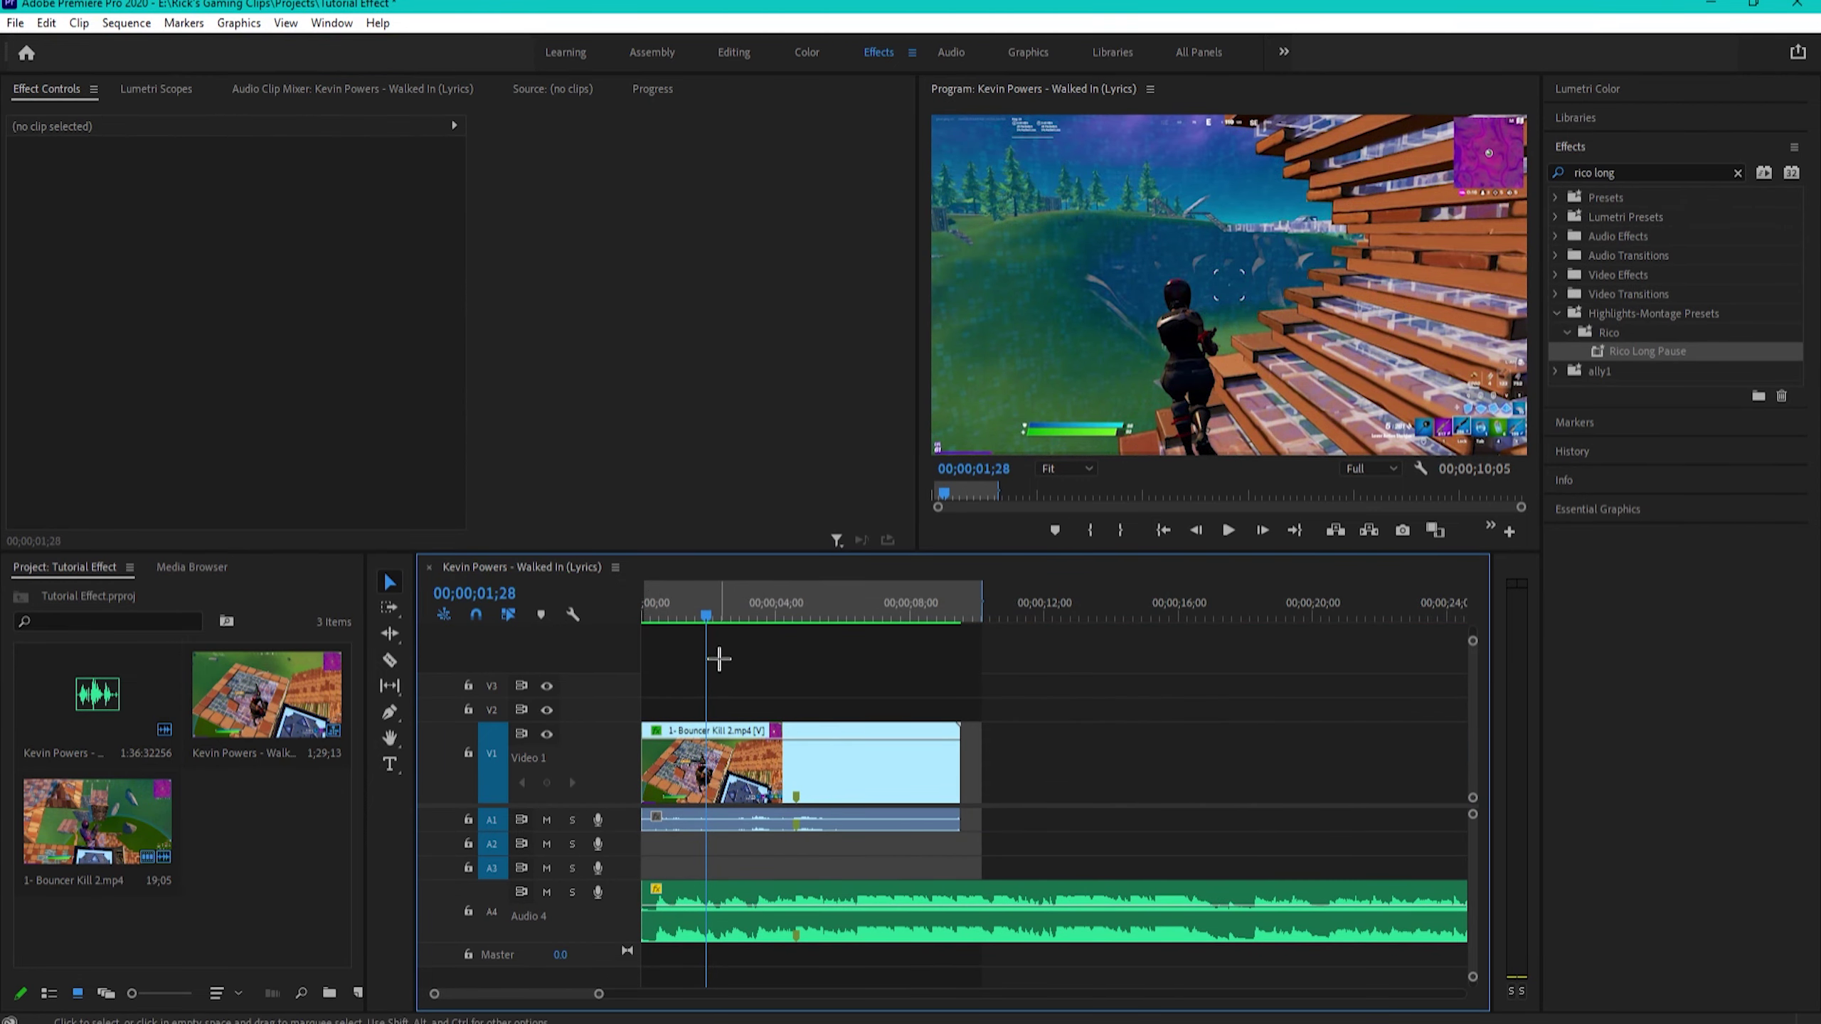
key(space)
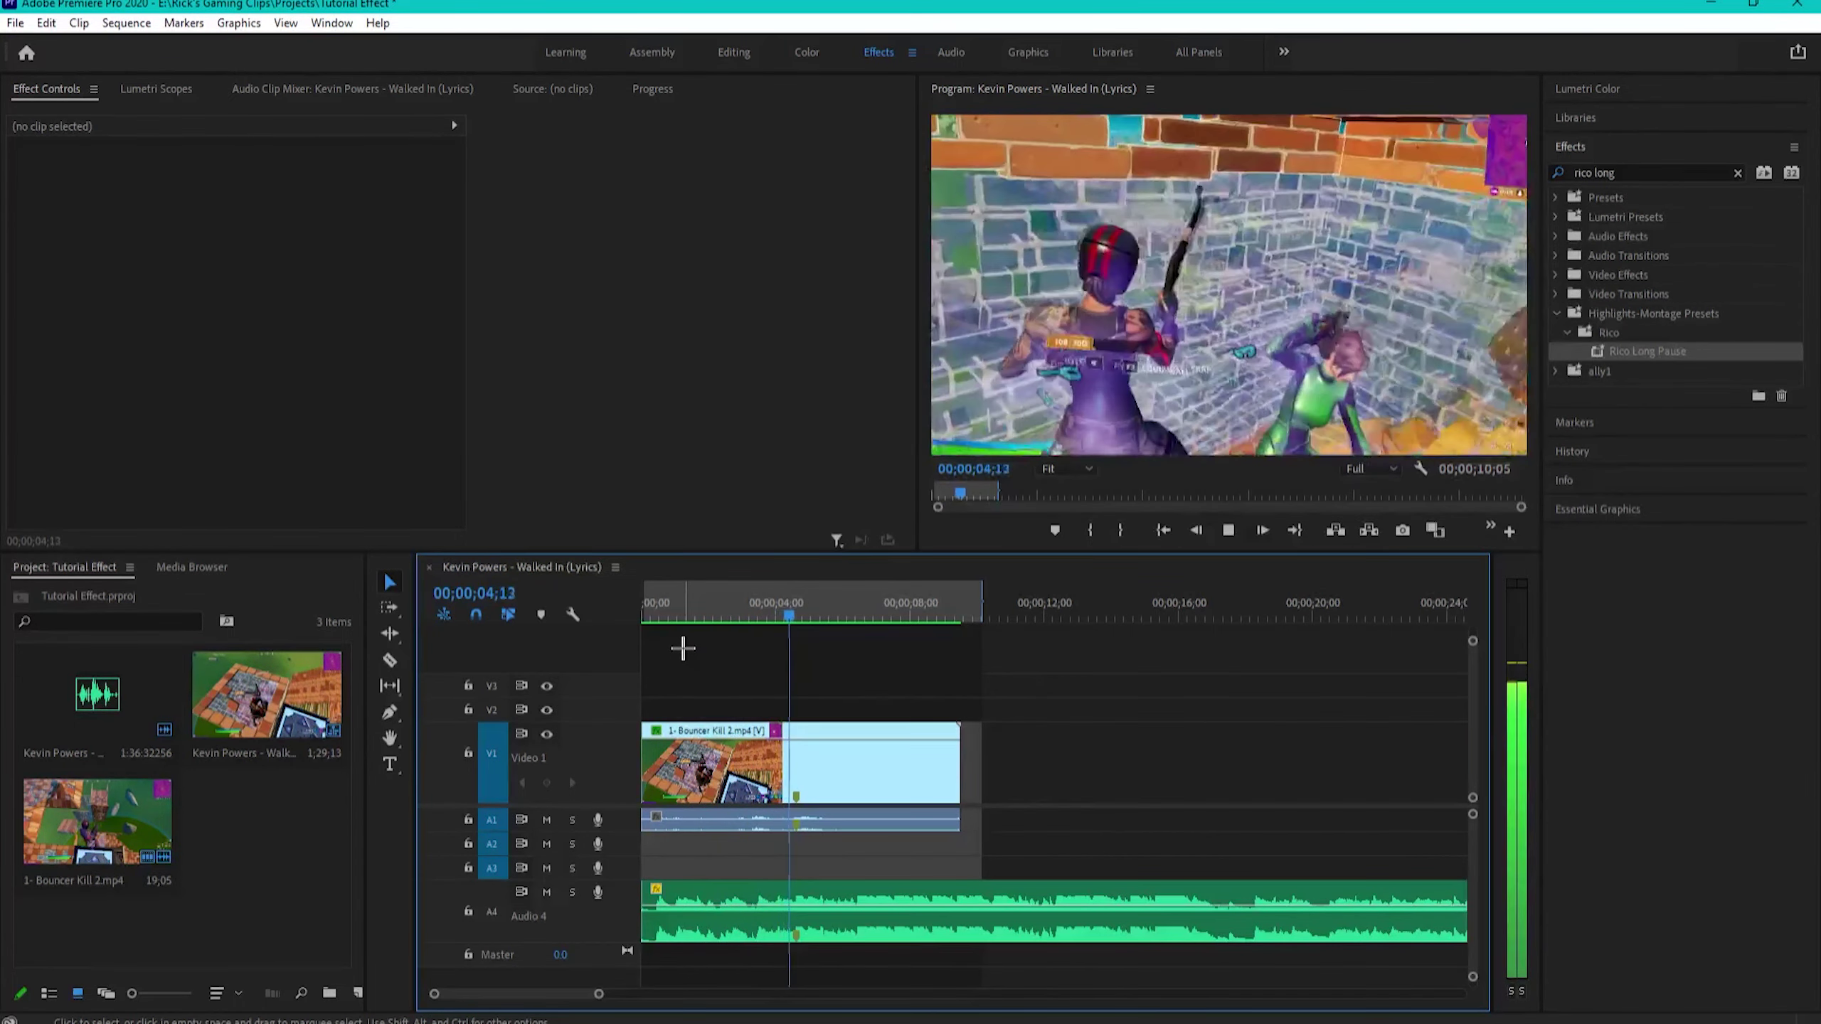
key(space)
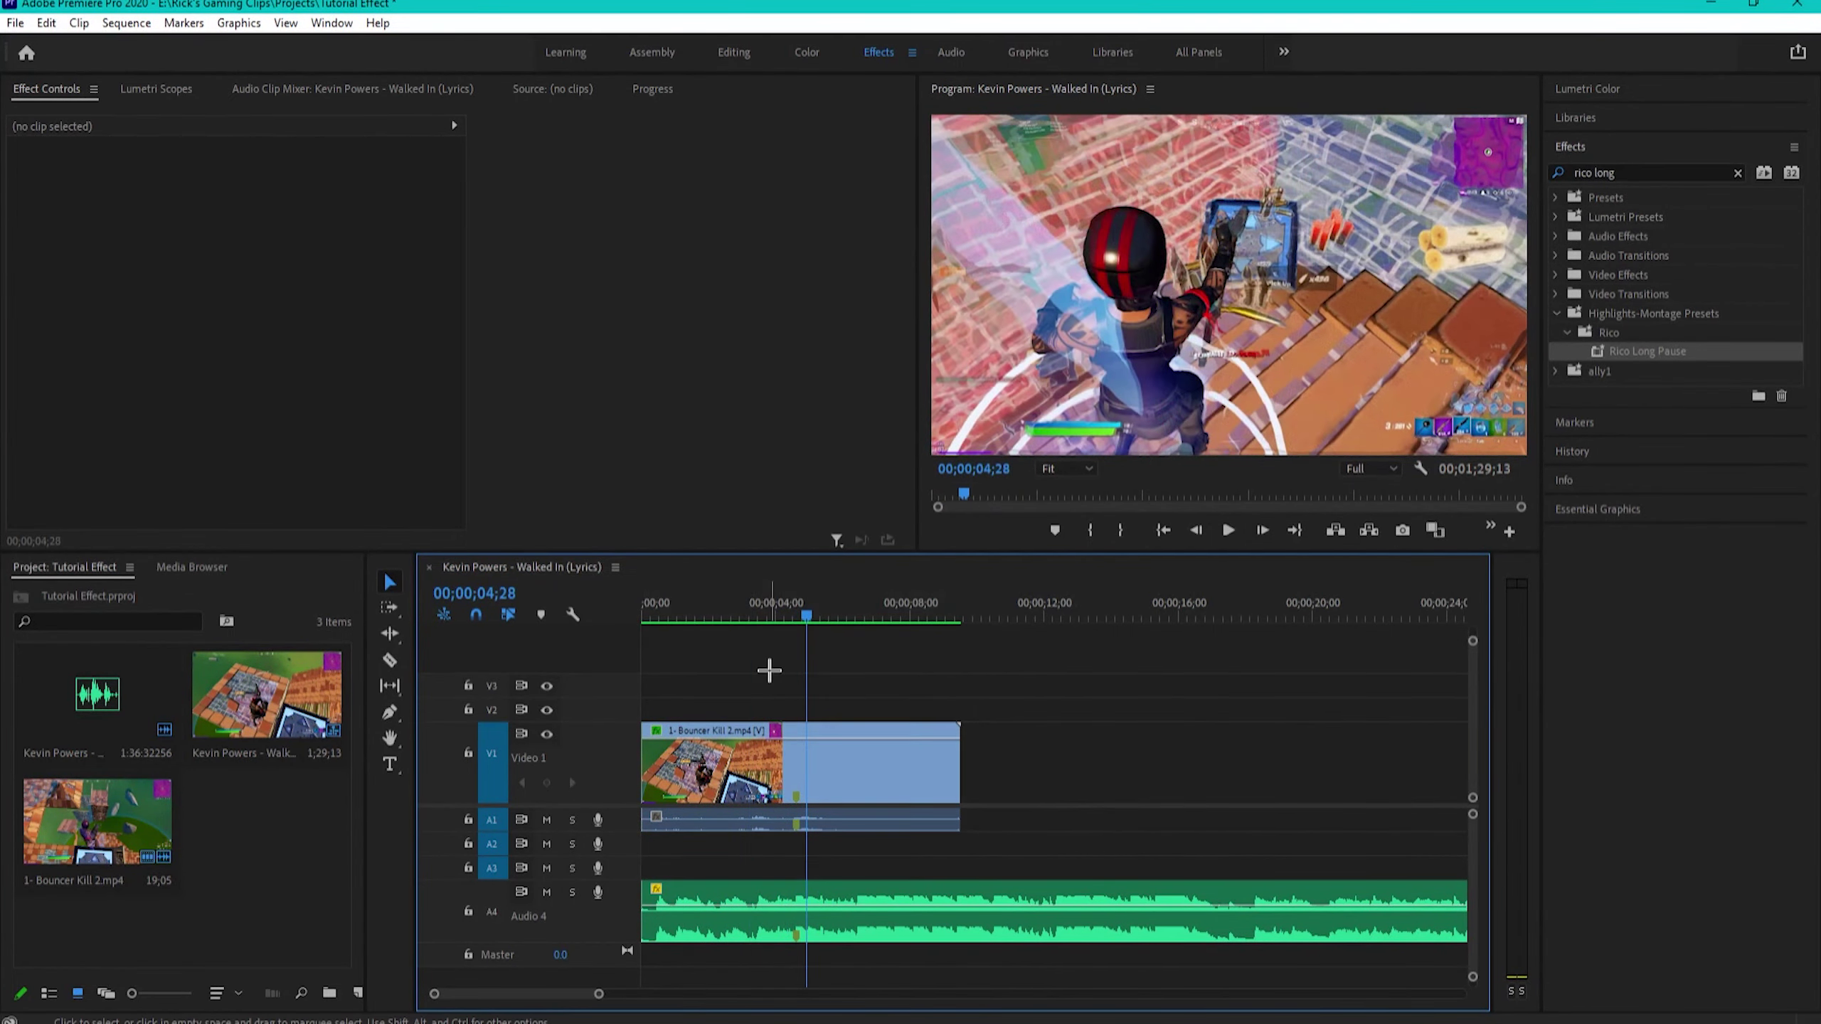
- Nest the gameplay clip on V1, keeping the default nest name
right_click(776, 755)
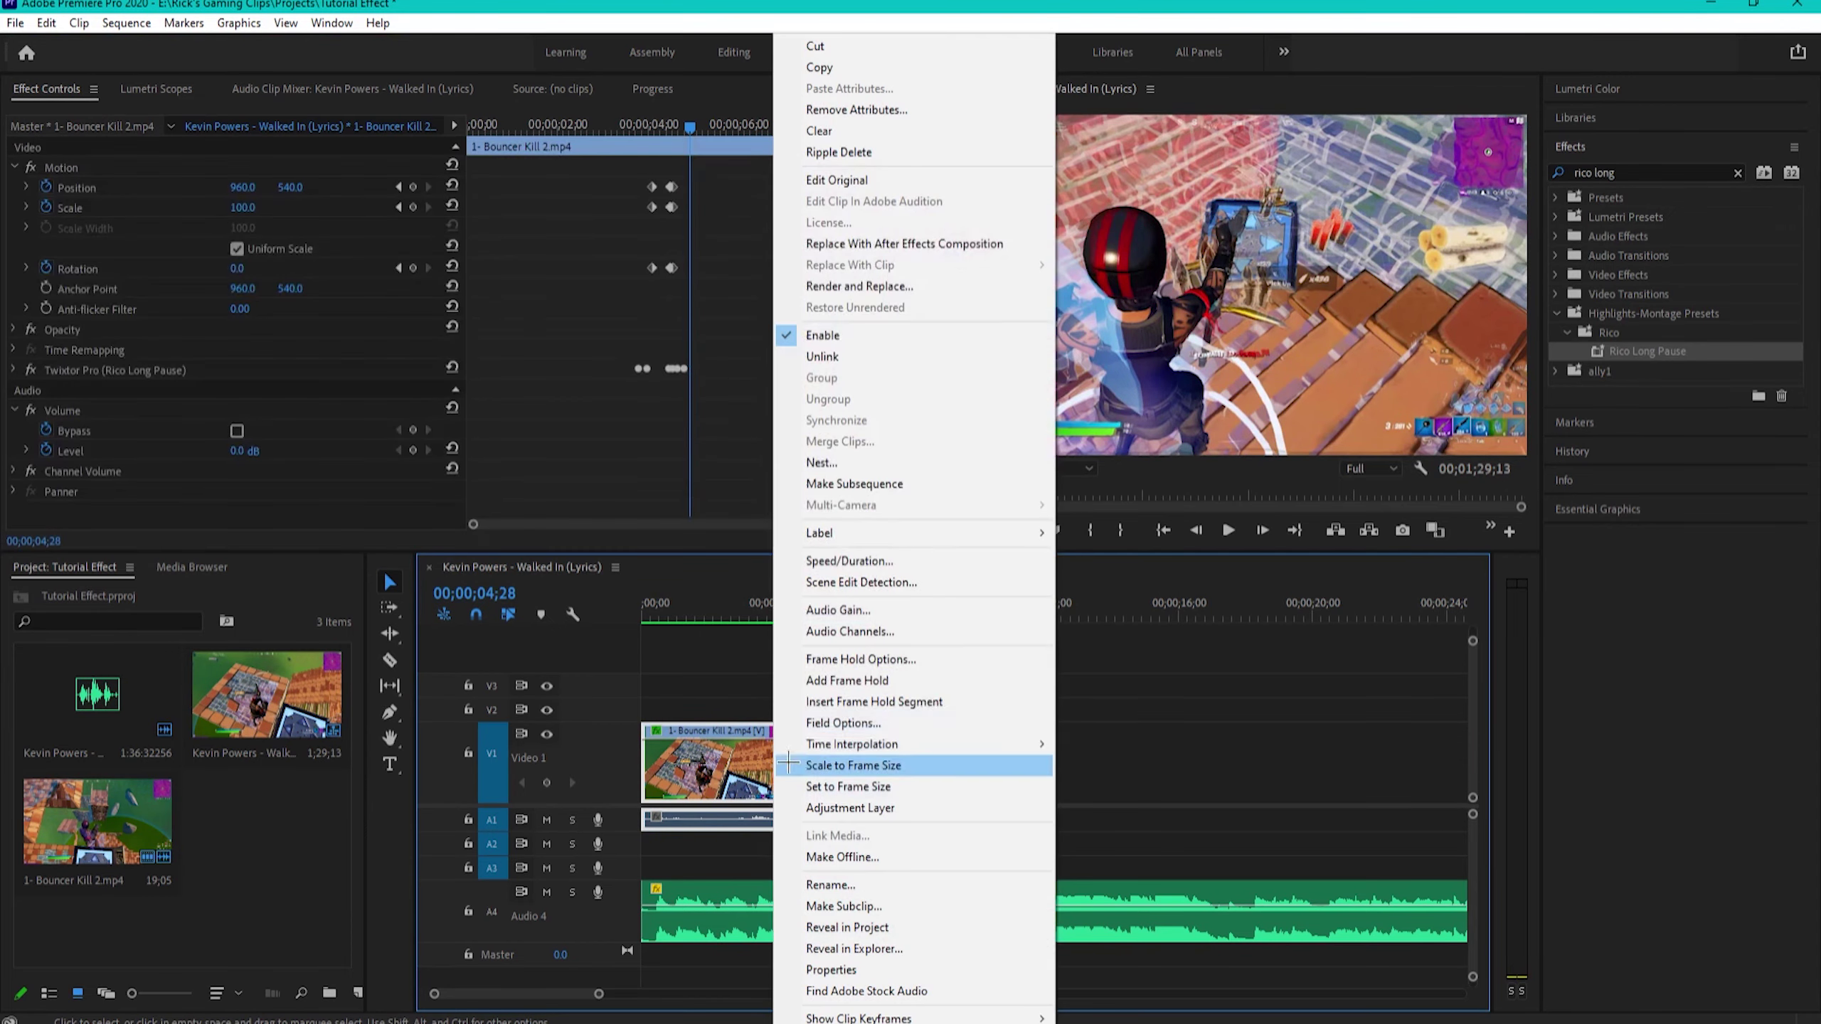
click(865, 463)
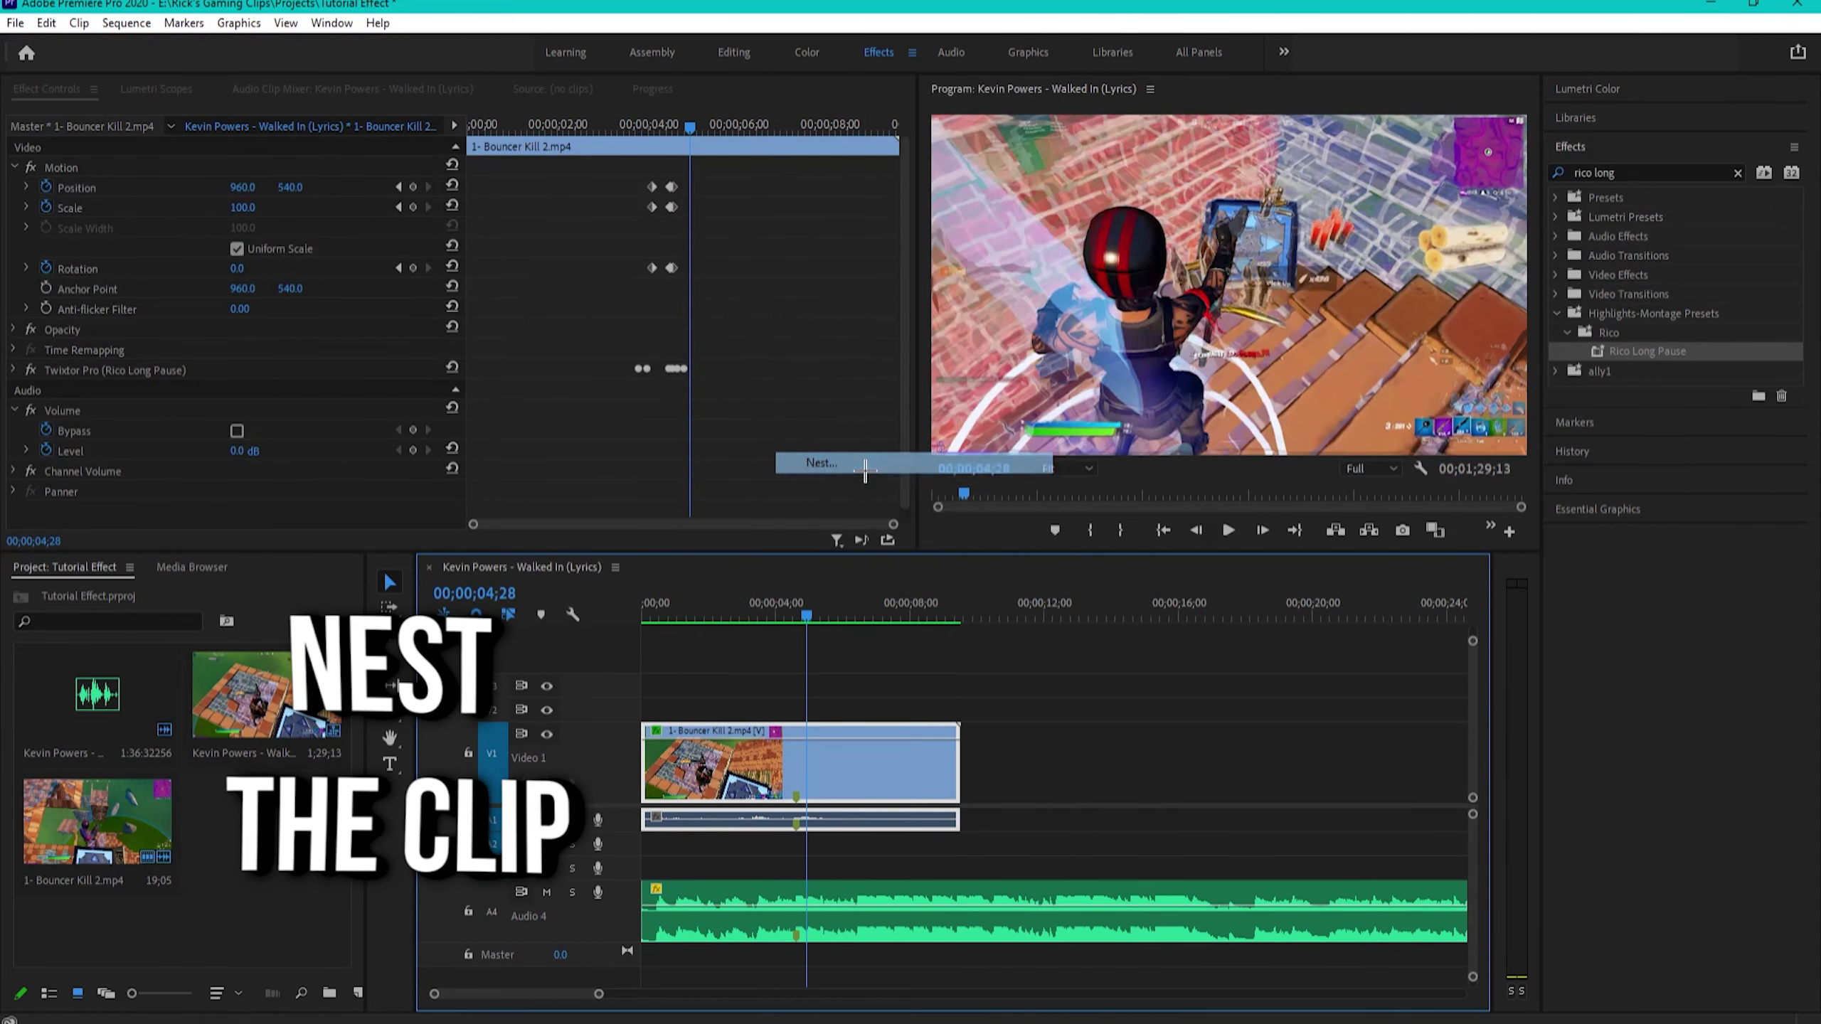
click(864, 533)
- Cut the nested sequence at the beat marker at 00;00;04;18
key(equal)
key(equal)
key(equal)
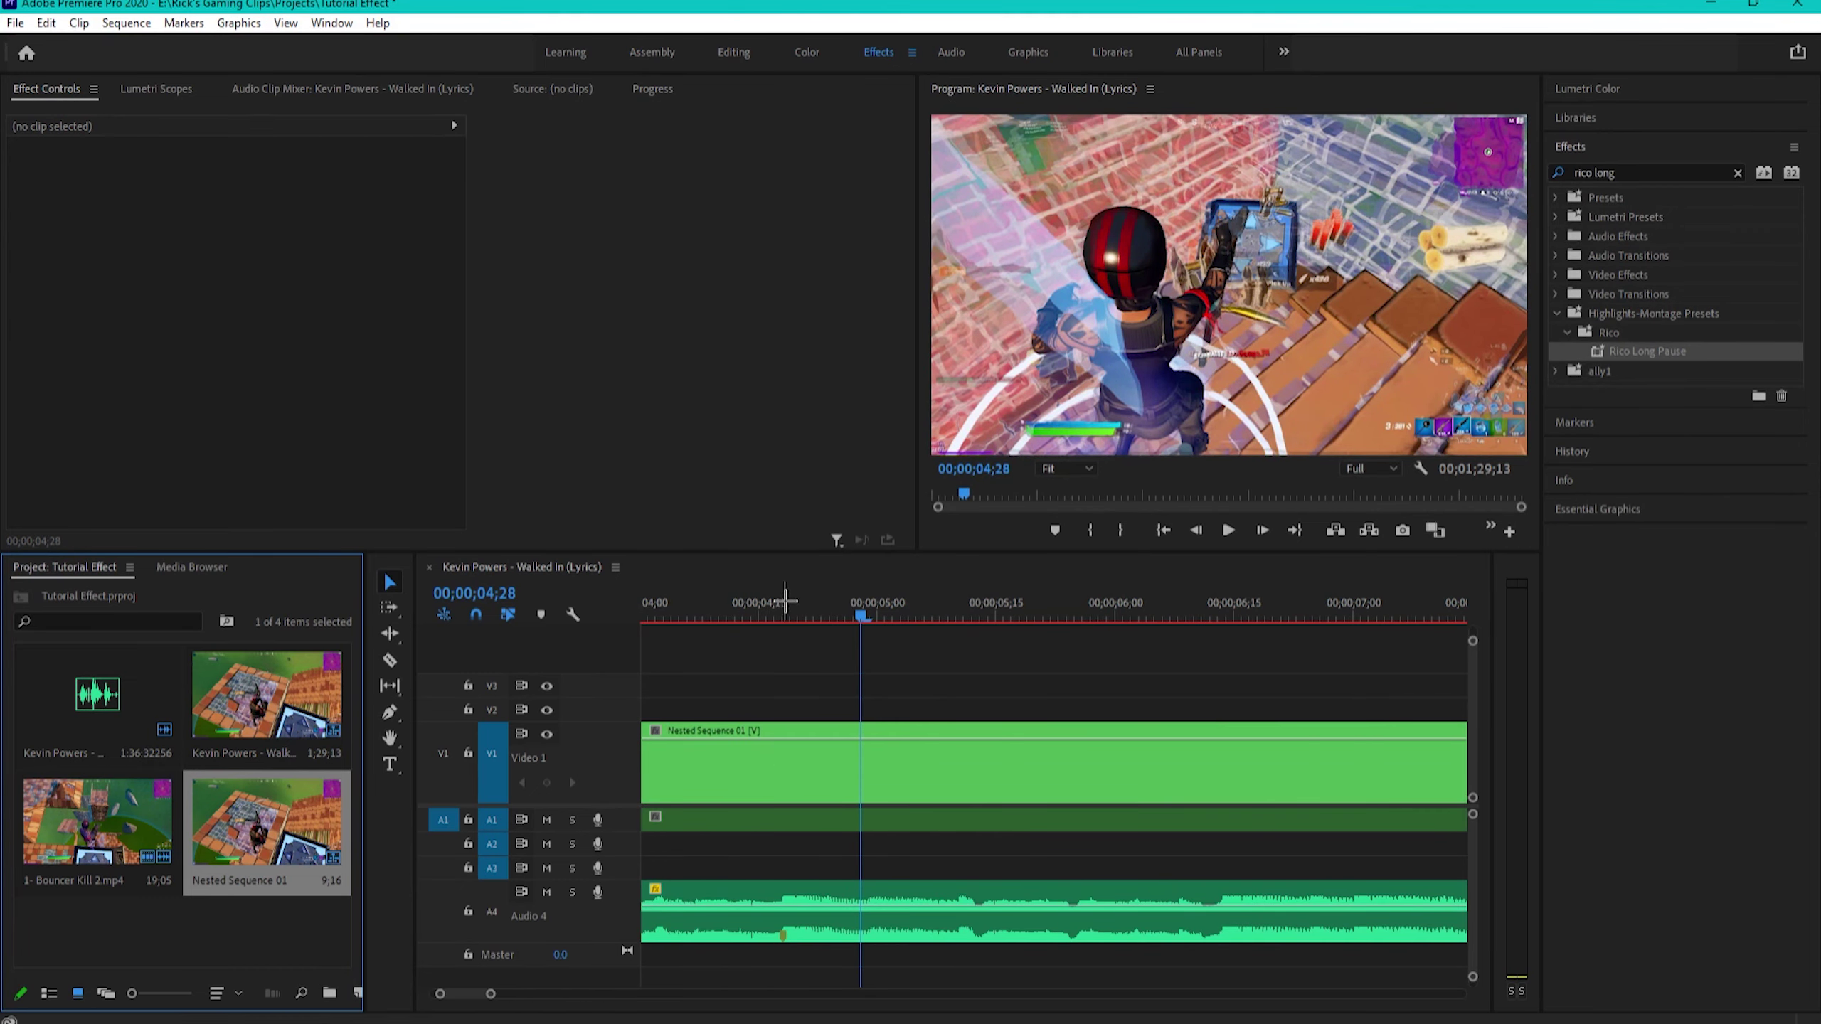
click(789, 613)
key(Left)
key(equal)
key(equal)
key(c)
click(804, 760)
key(v)
- Search the effects for huesat and apply S_HueSatBright to the nested segment before the cut
scroll(792, 837, down, 10)
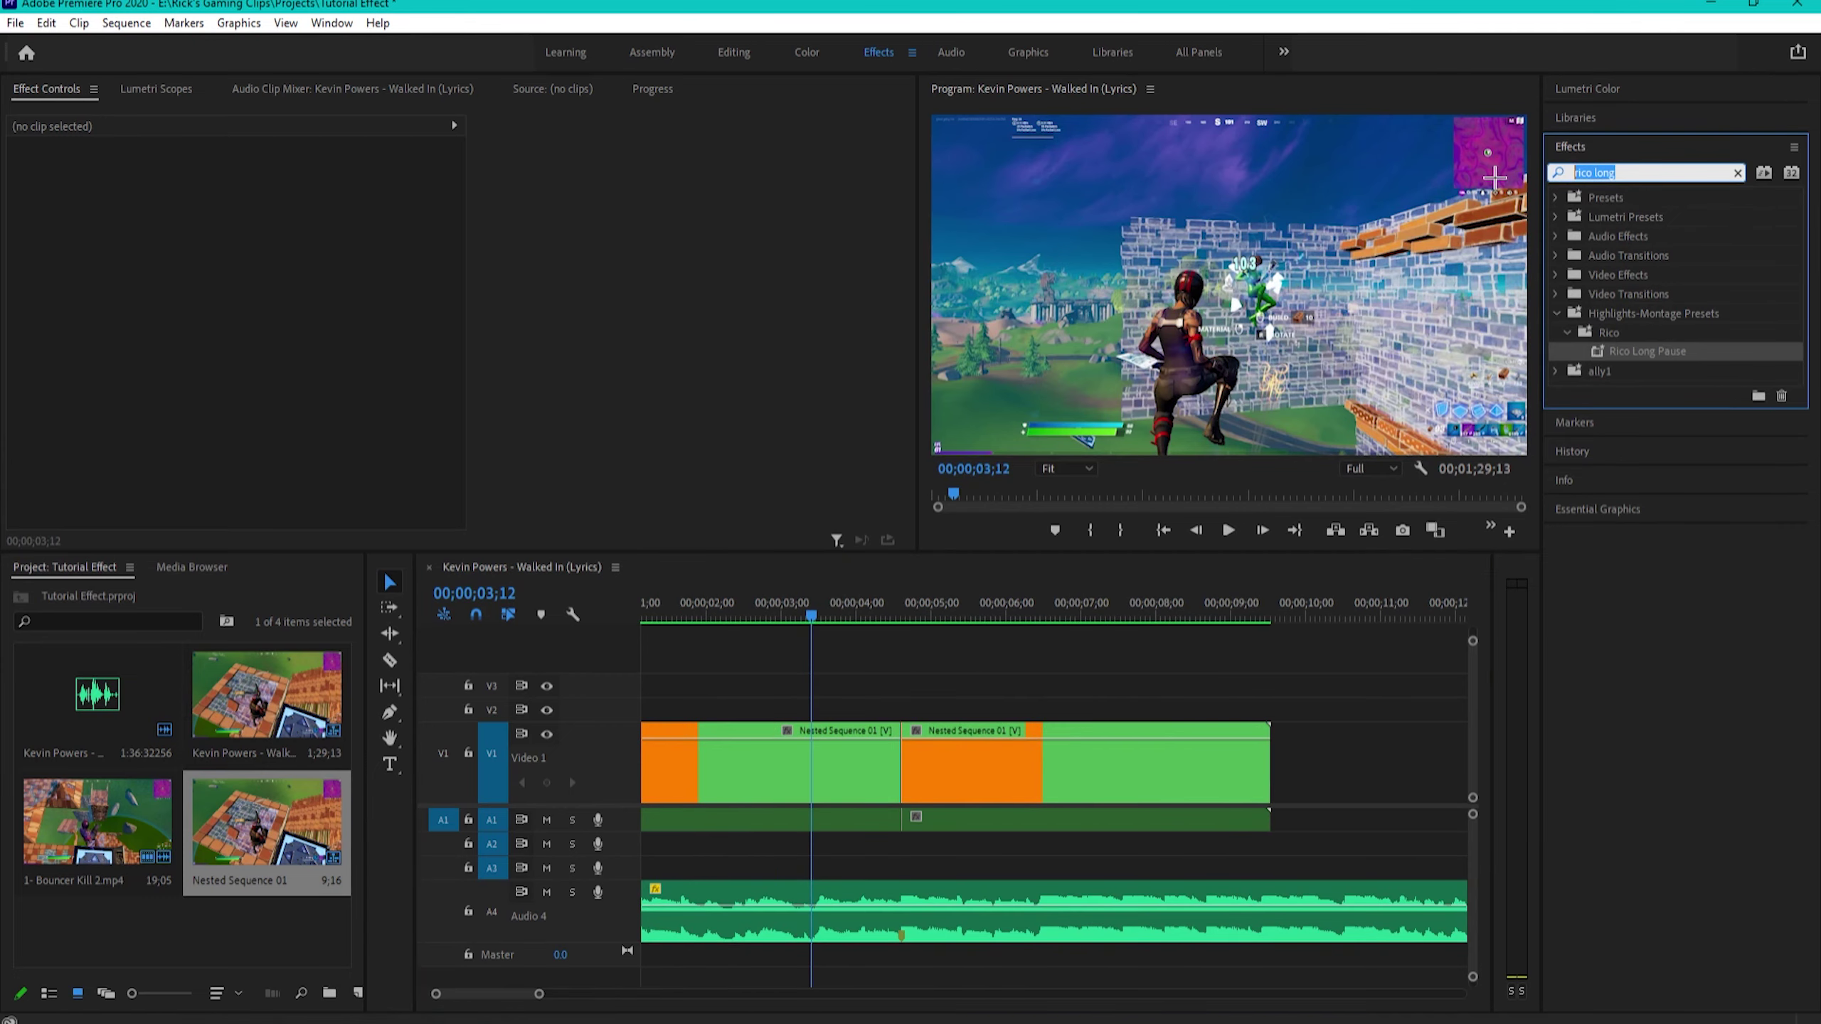
text(huesat)
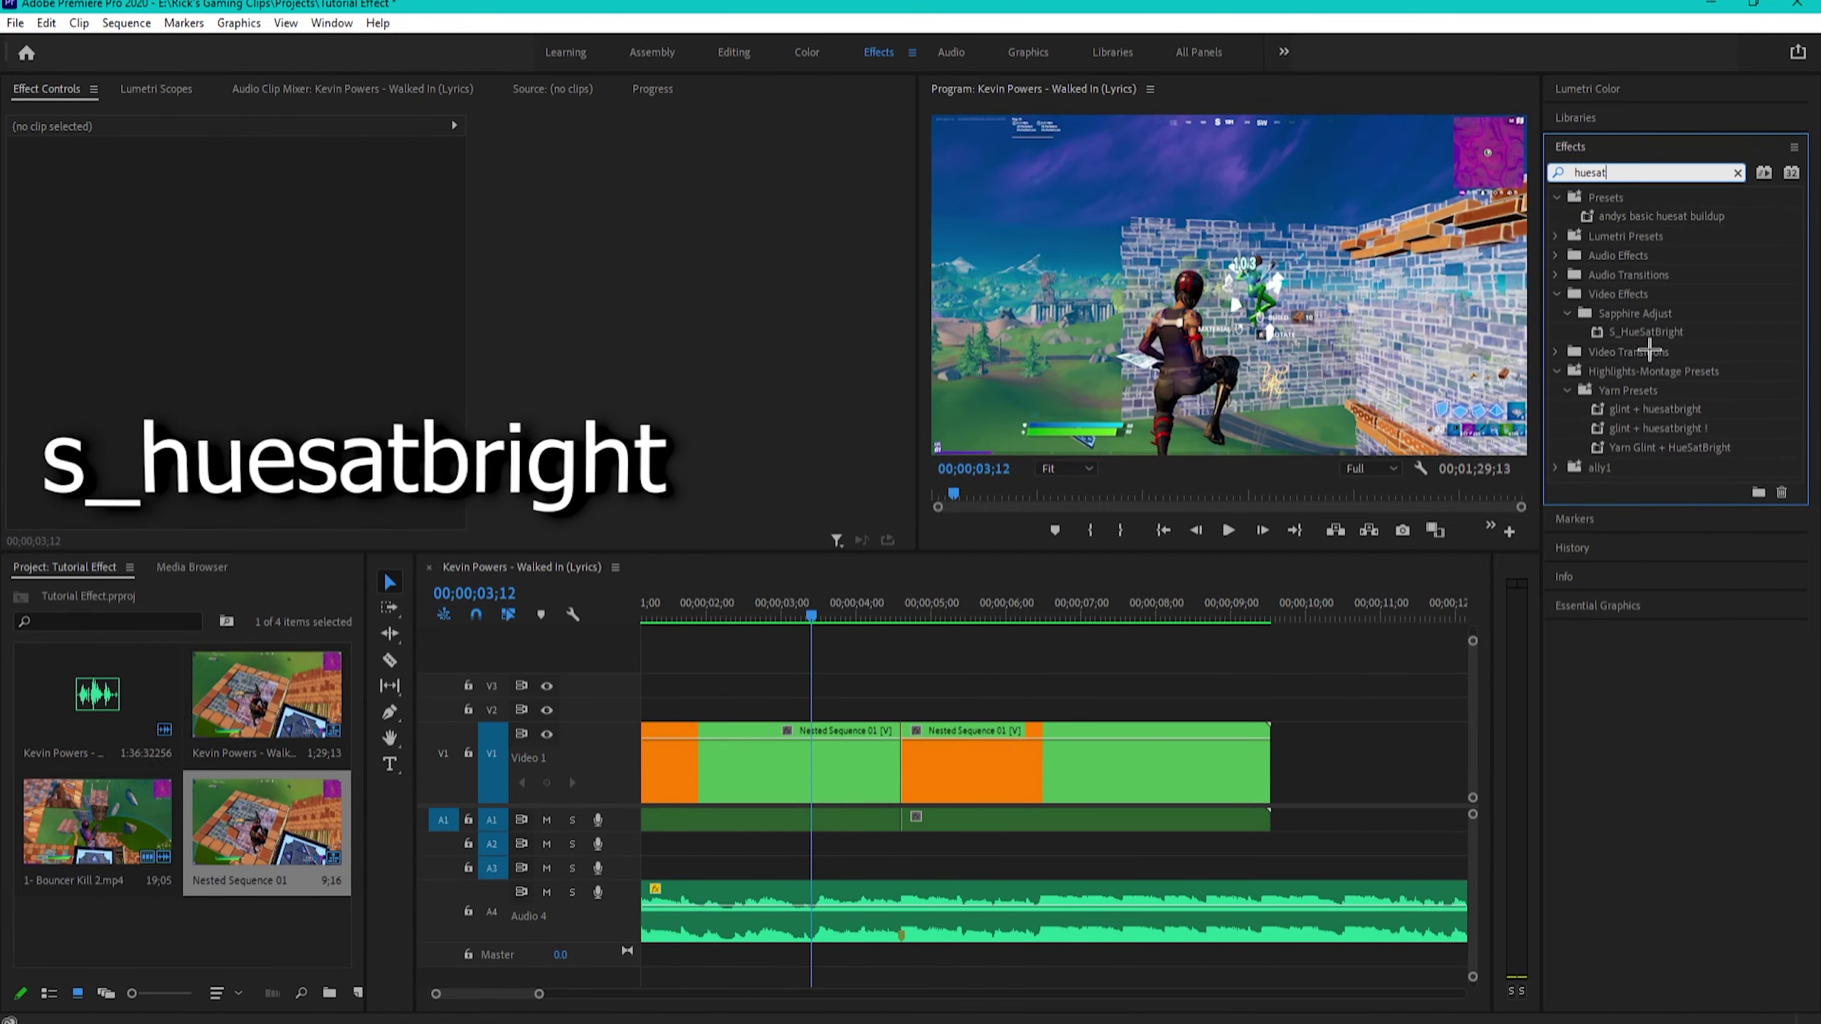
click(1649, 332)
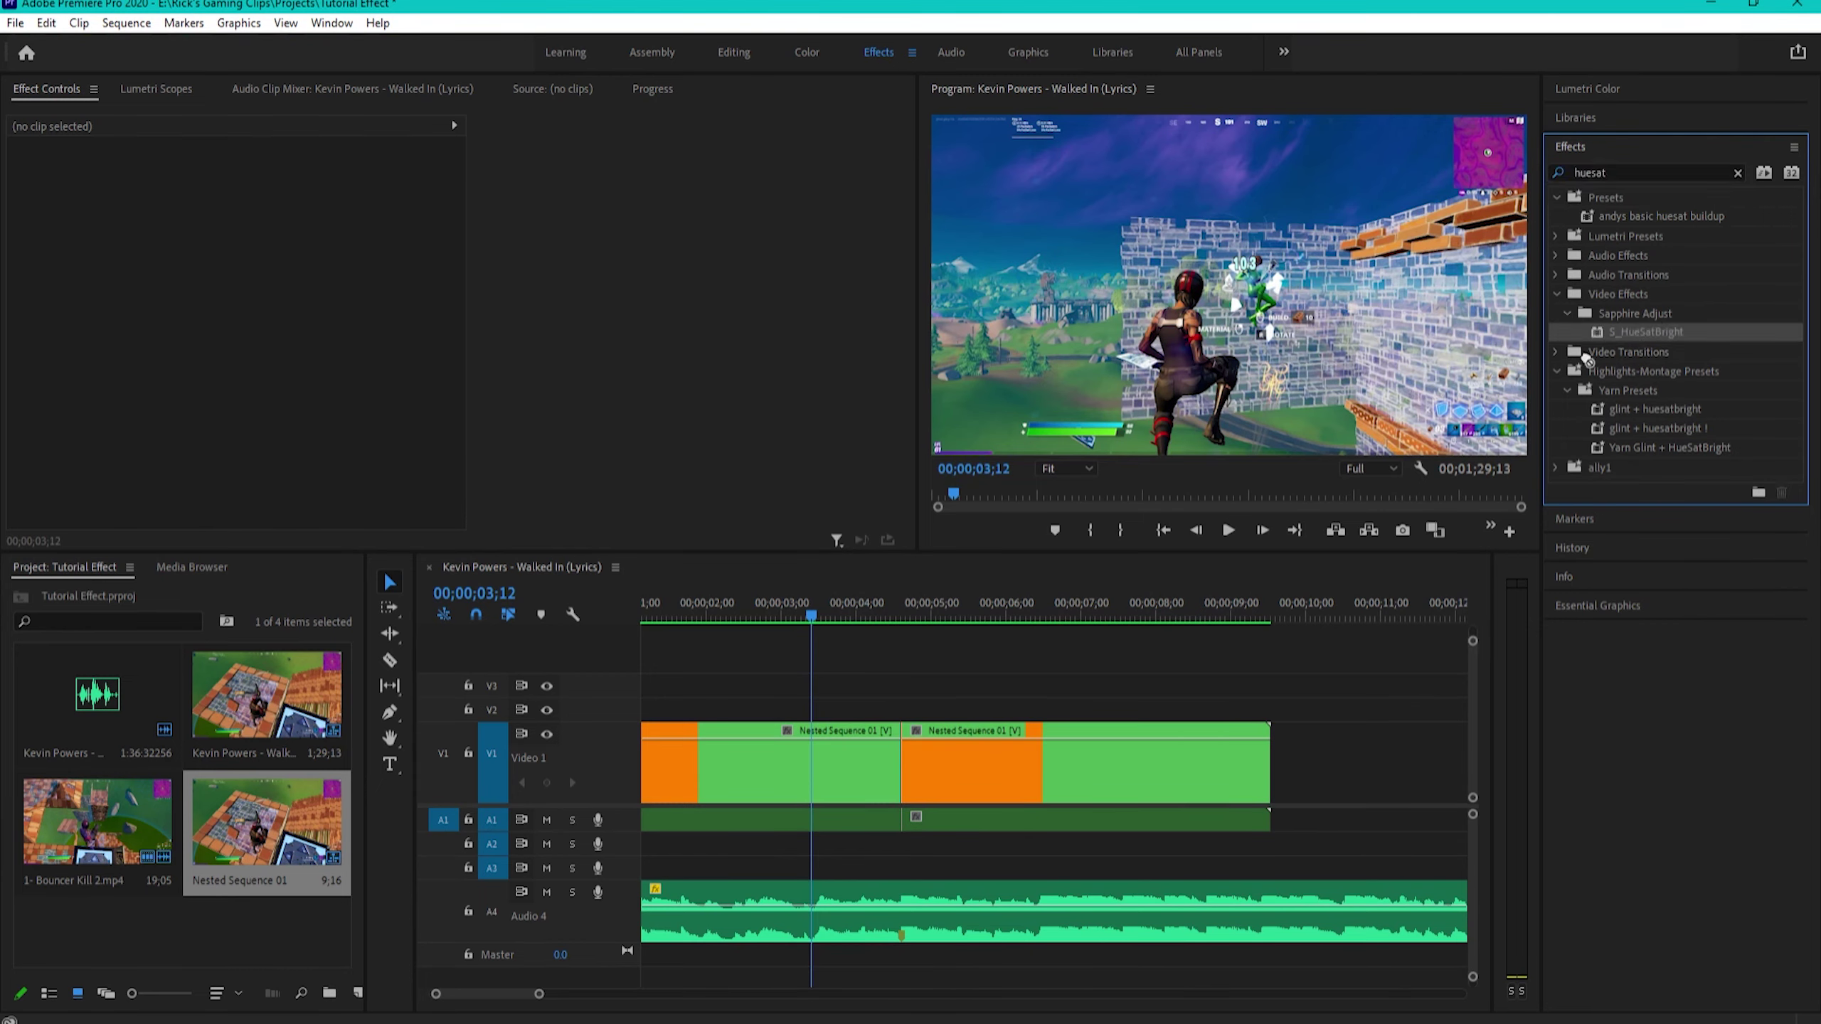
drag(887, 724, 838, 746)
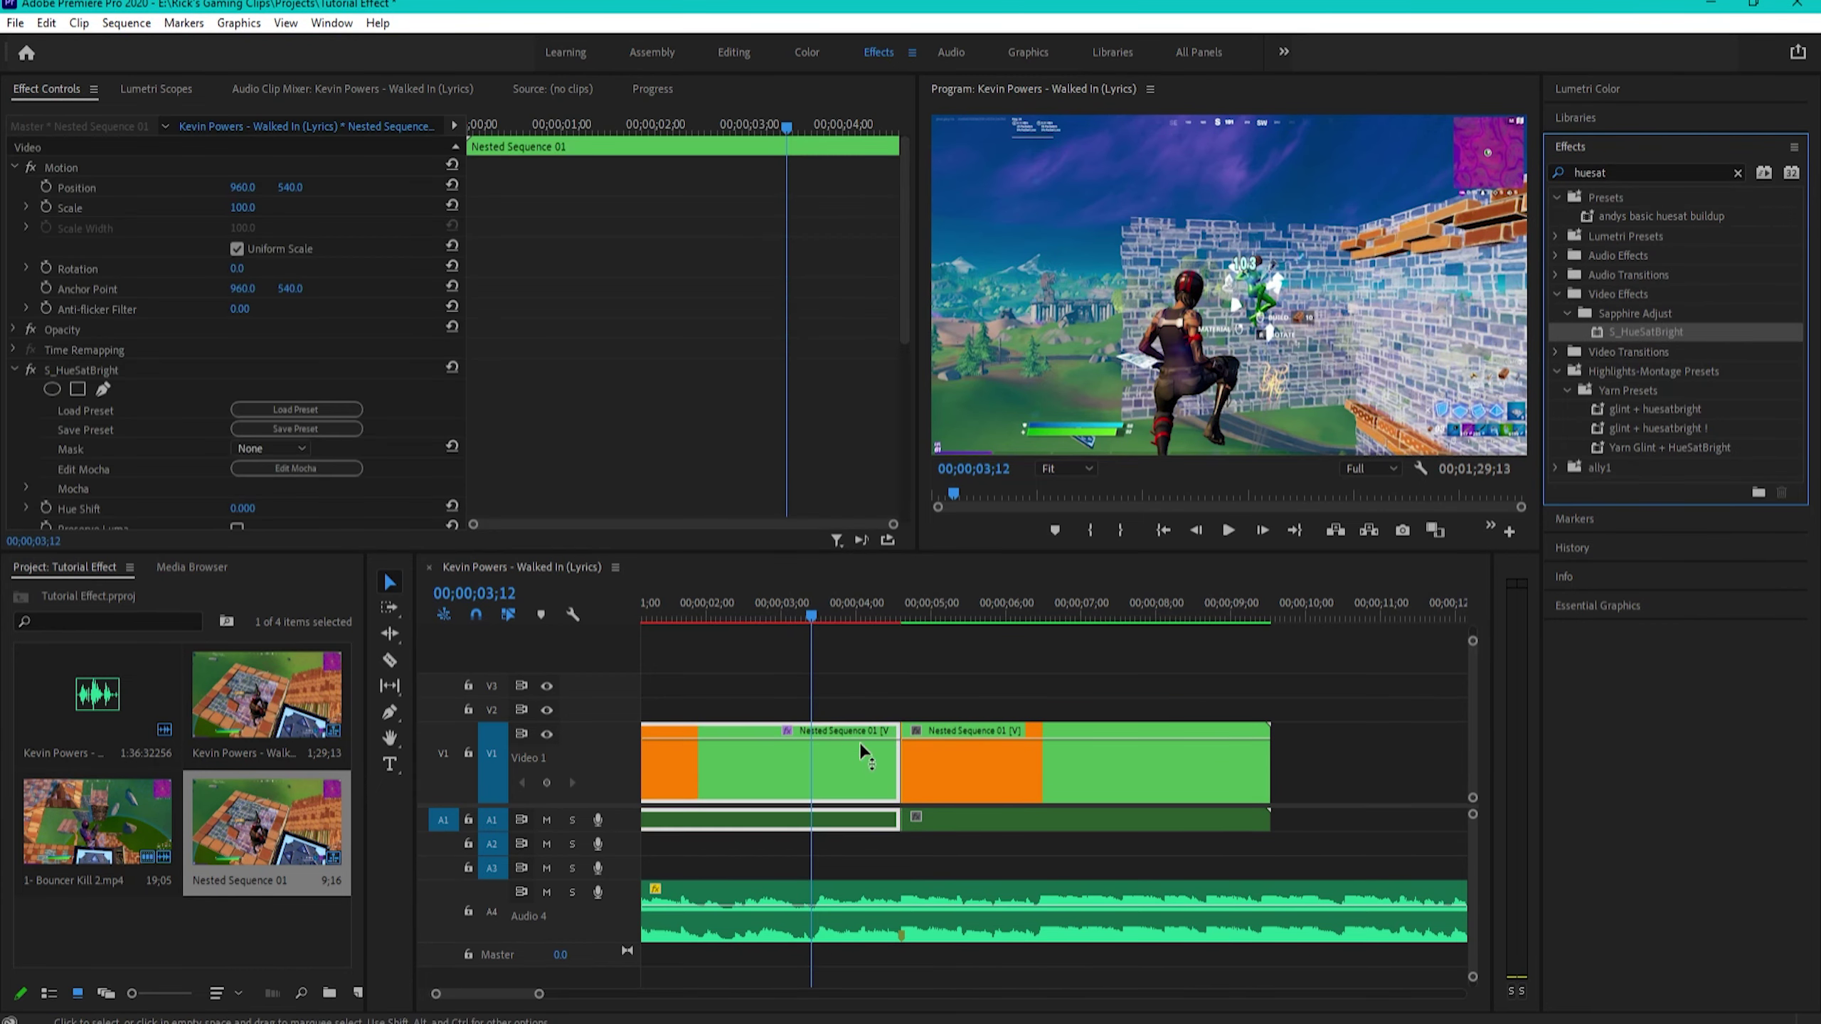
- Start animating S_HueSatBright's Saturation at its default value at 00;00;03;28, 20 frames before the marker
scroll(853, 742, up, 2)
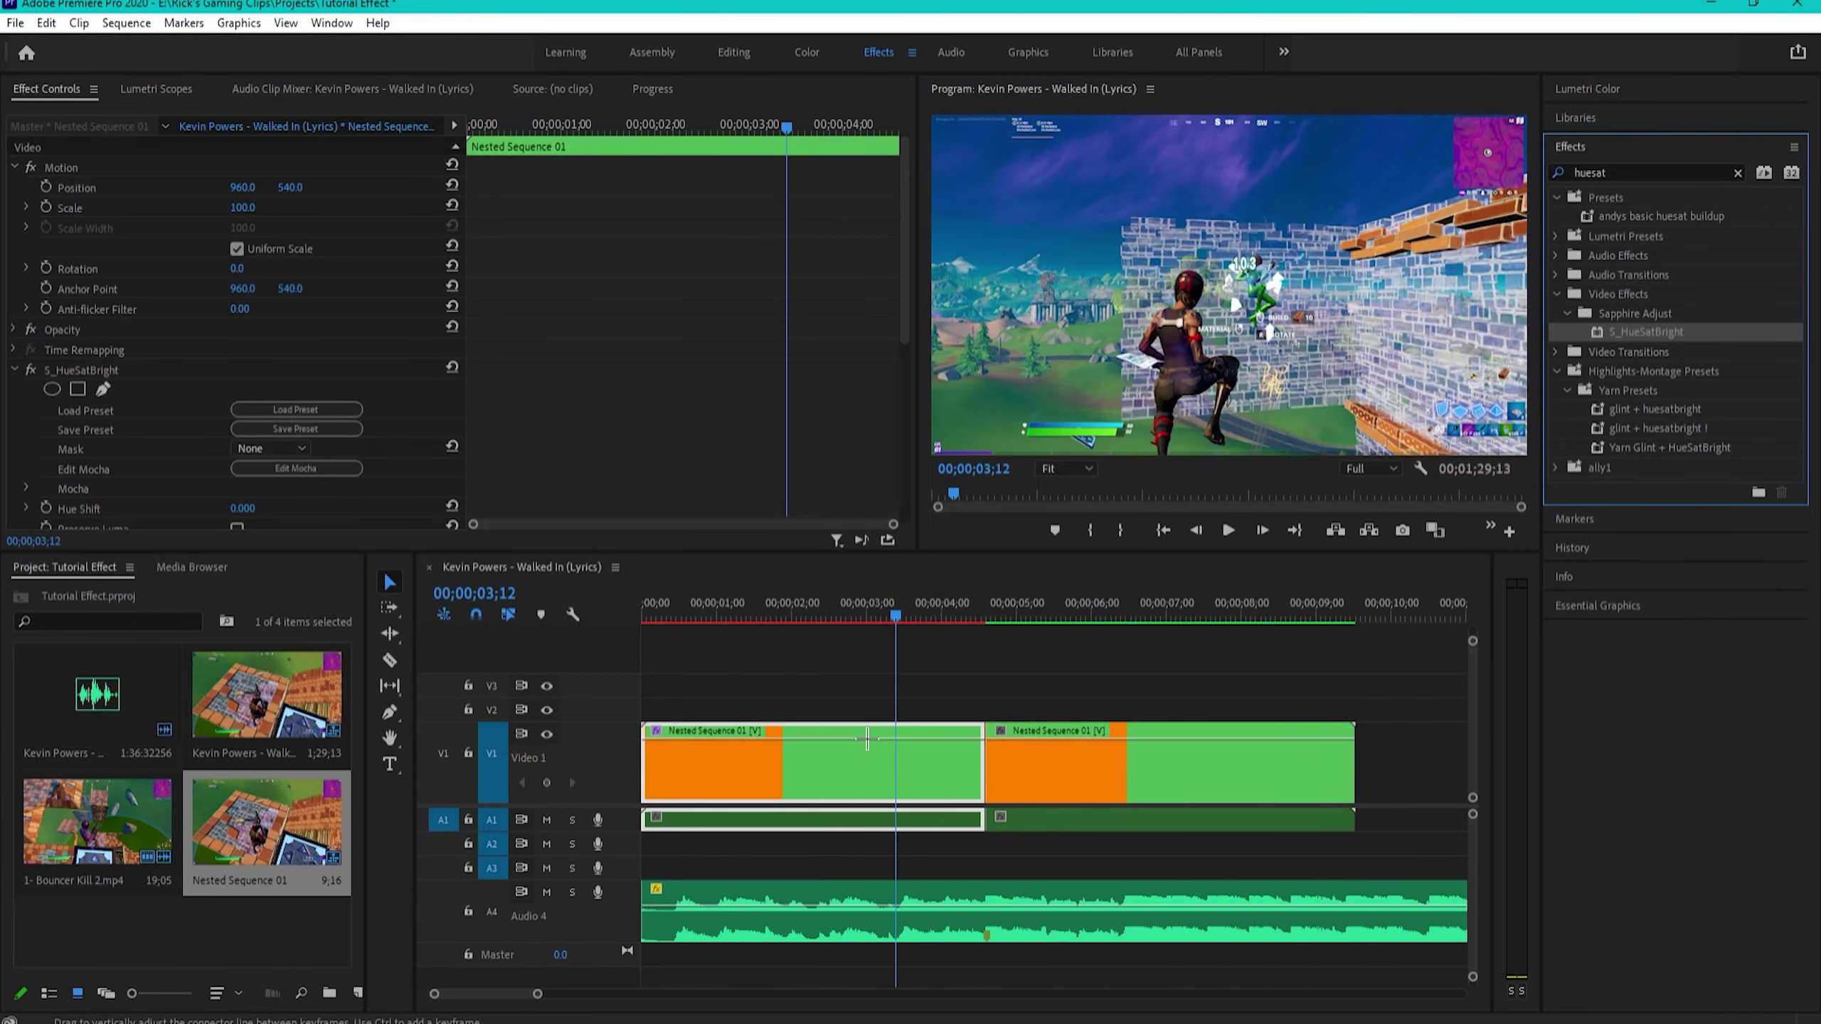
click(986, 622)
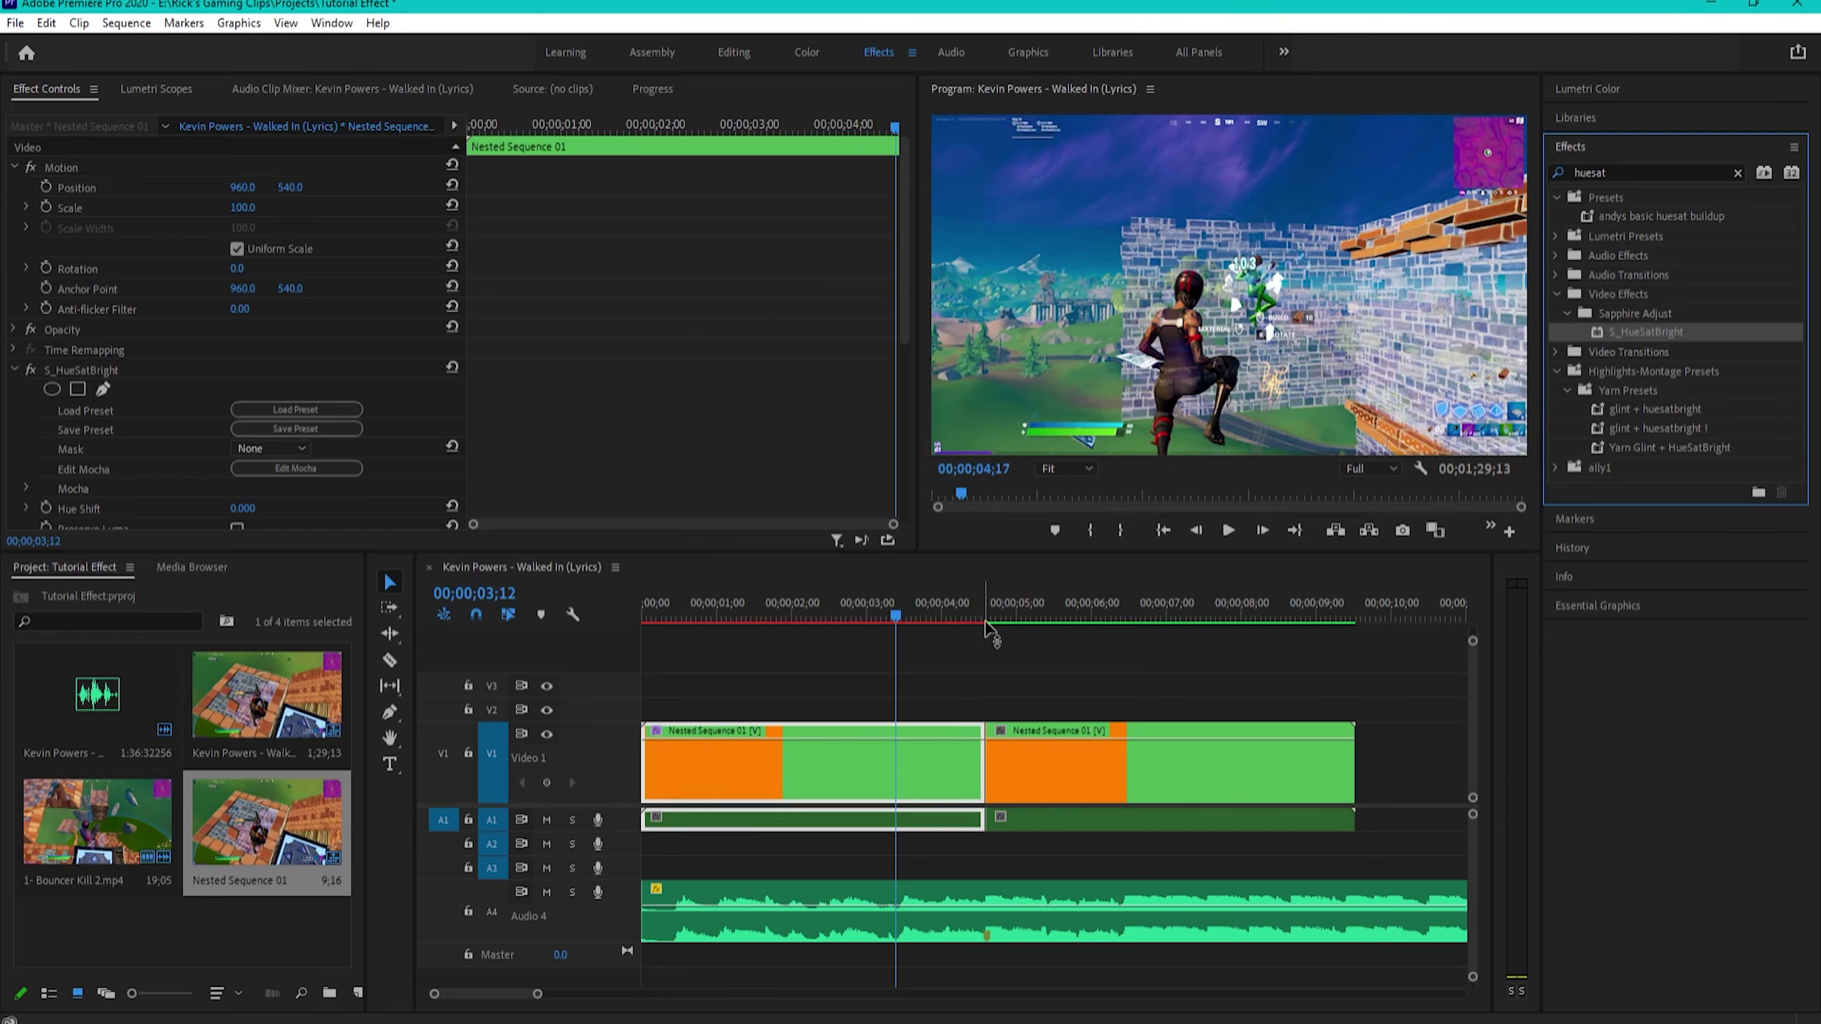
key(equal)
key(Right)
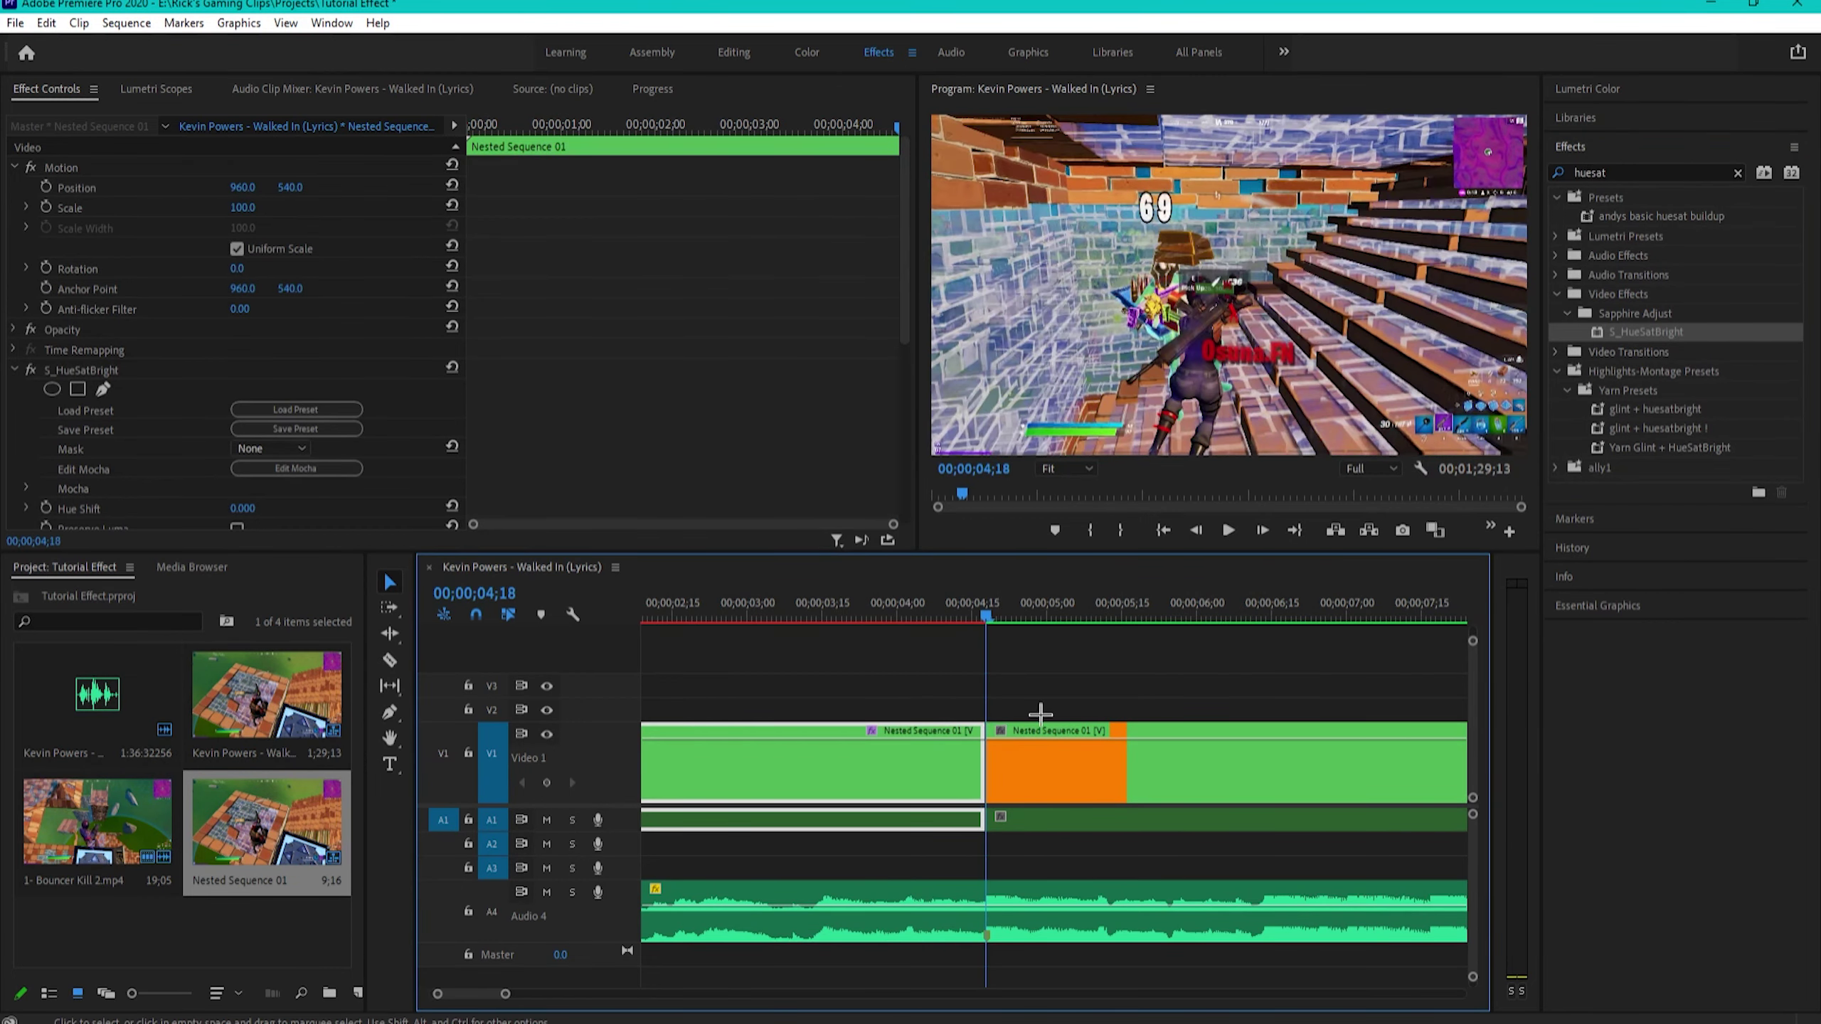
key(minus)
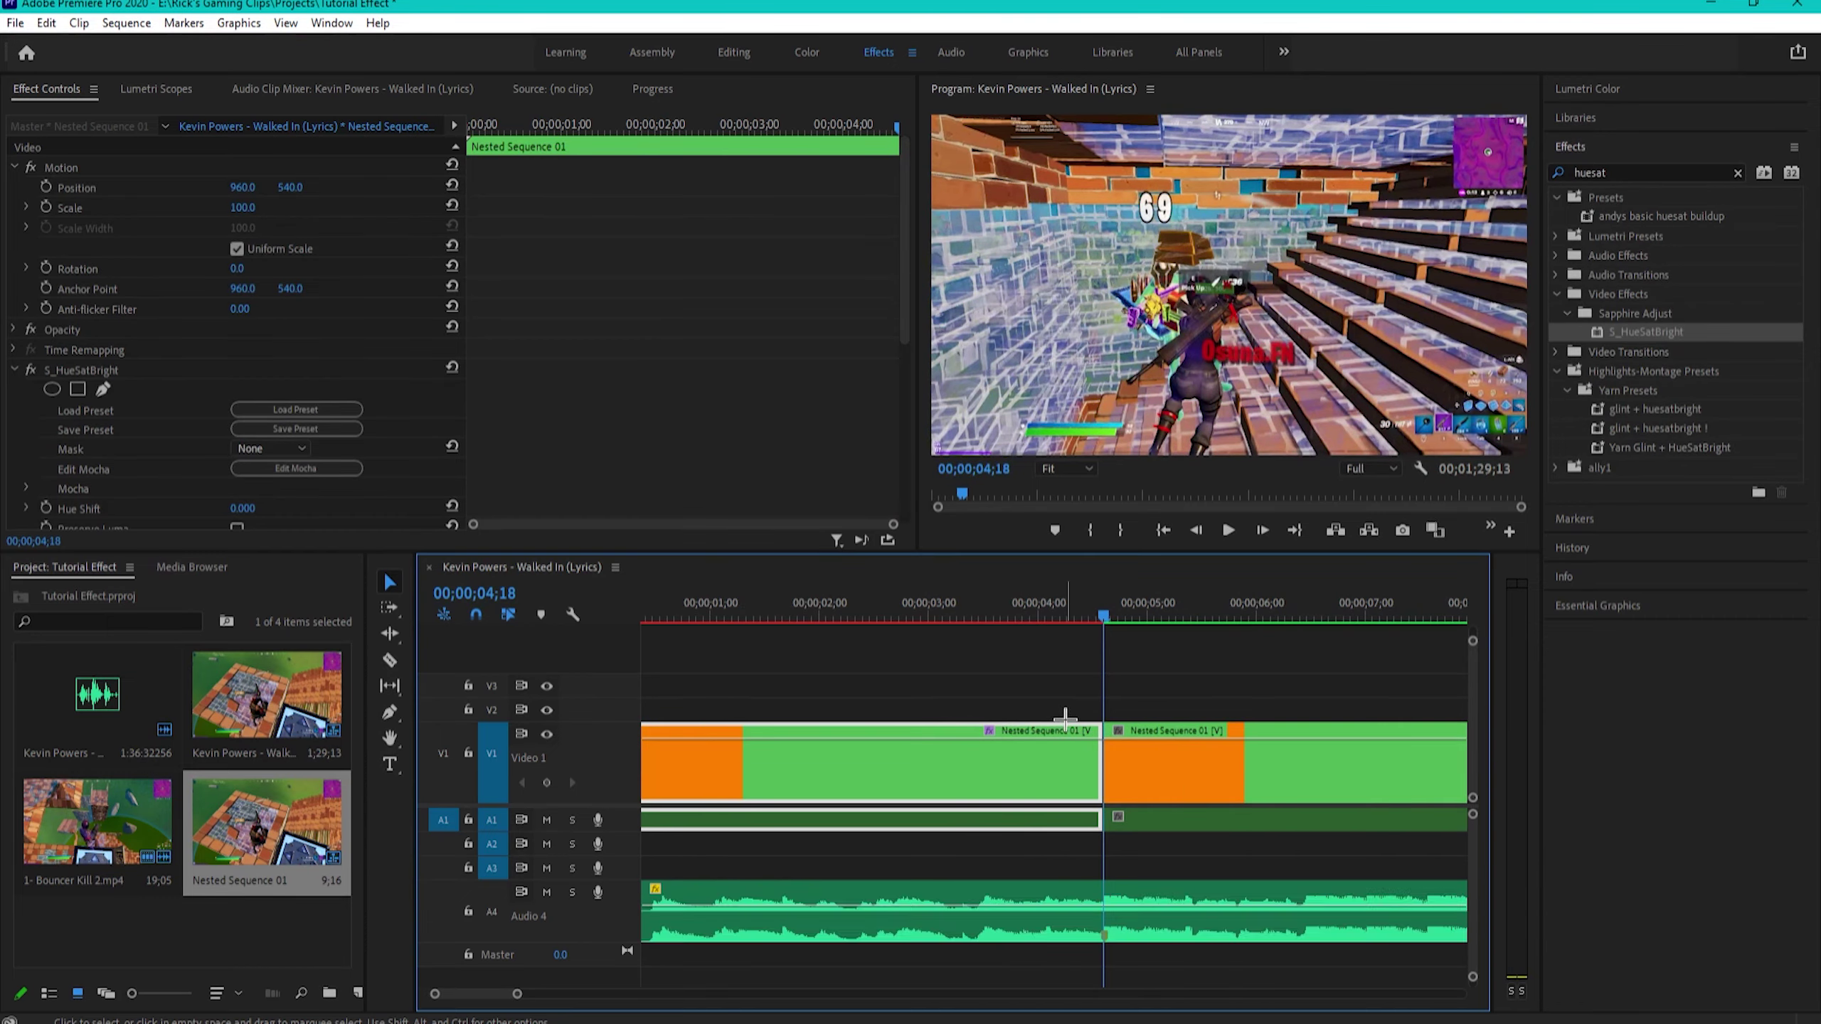
key(Left)
key(Left)
key(Left)
key(Left)
key(Left)
key(Left)
key(Left)
key(Left)
key(Left)
key(Left)
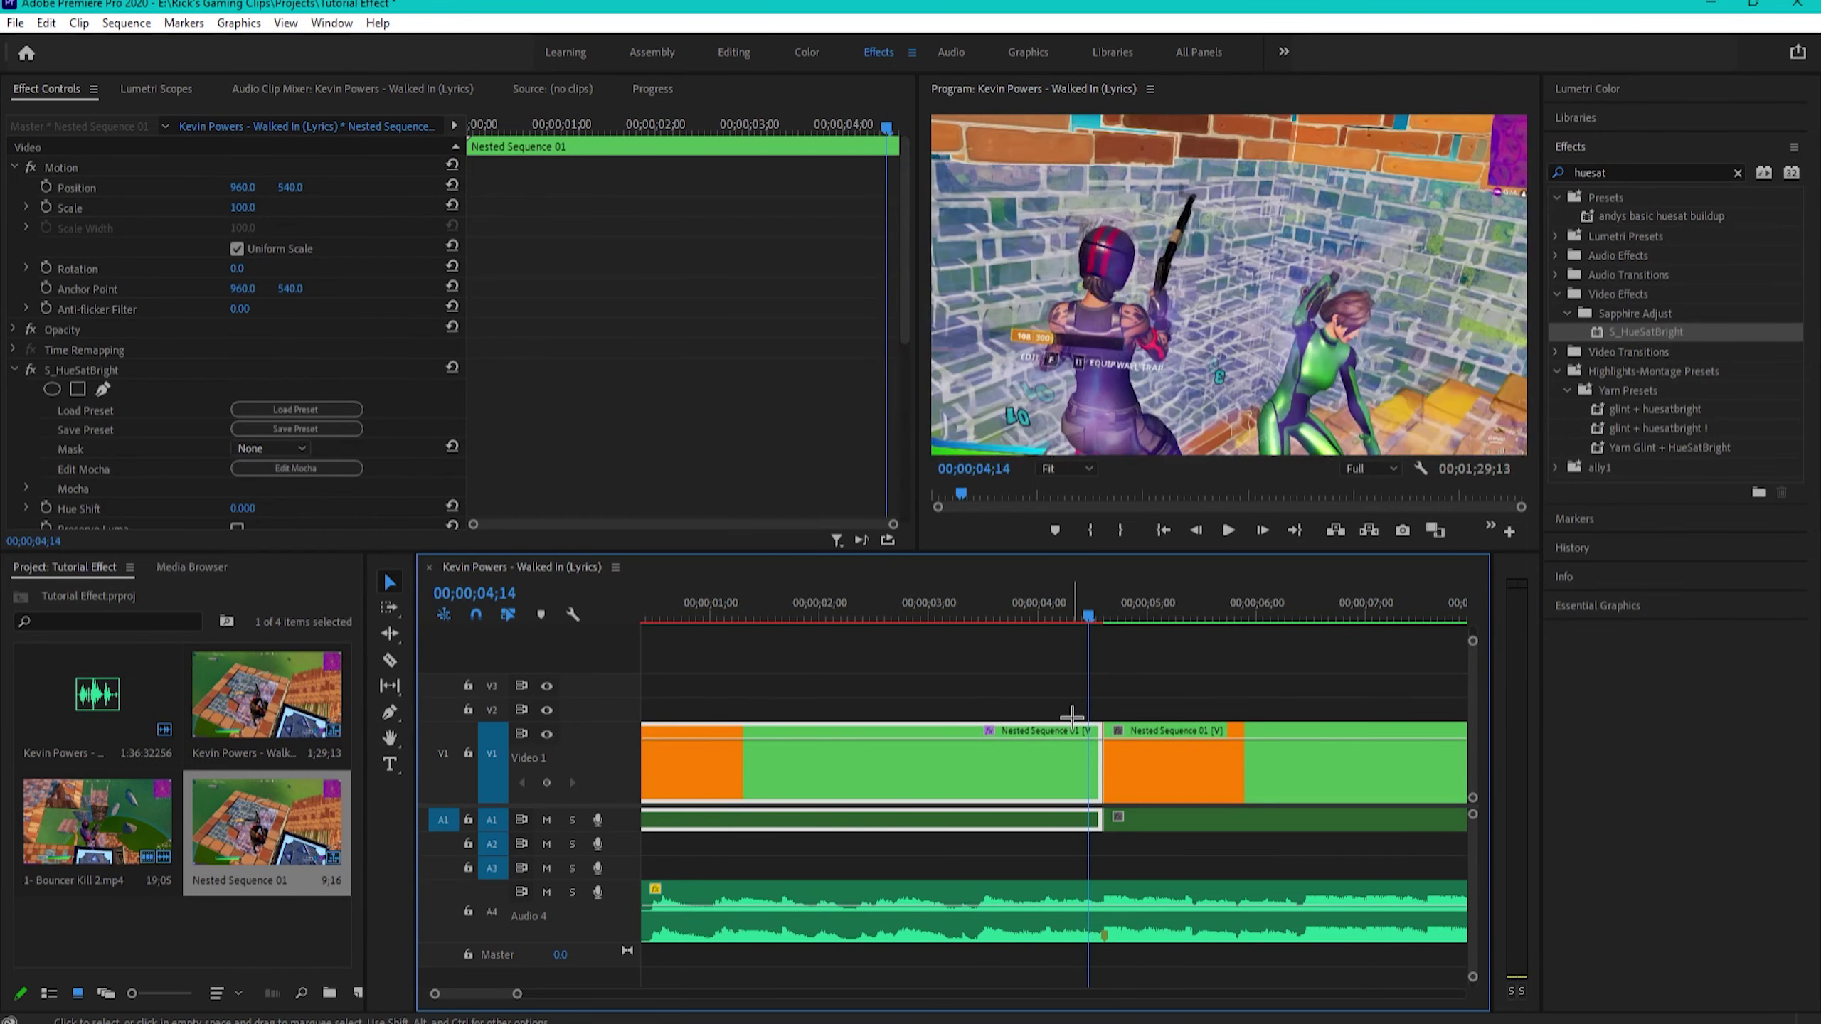
key(Left)
key(Left)
key(Left)
key(Left)
key(Left)
key(Left)
key(Left)
key(Left)
key(Left)
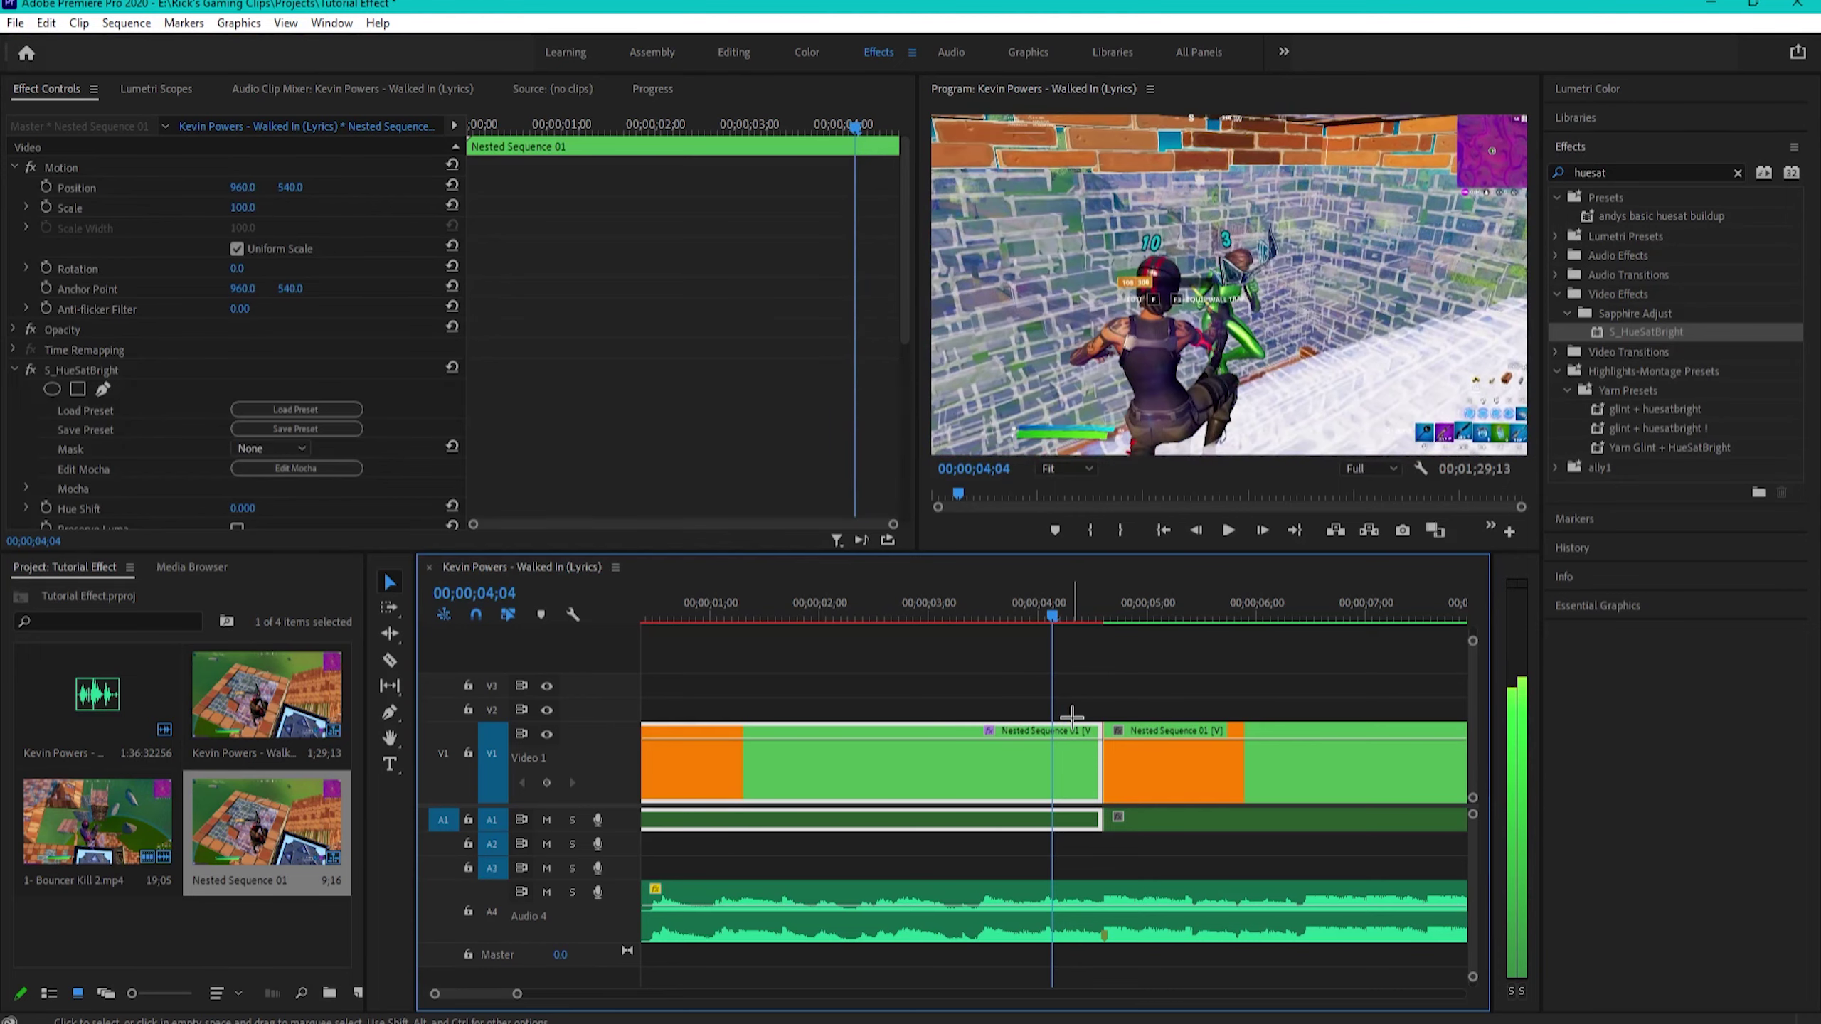
key(Left)
scroll(160, 427, down, 2)
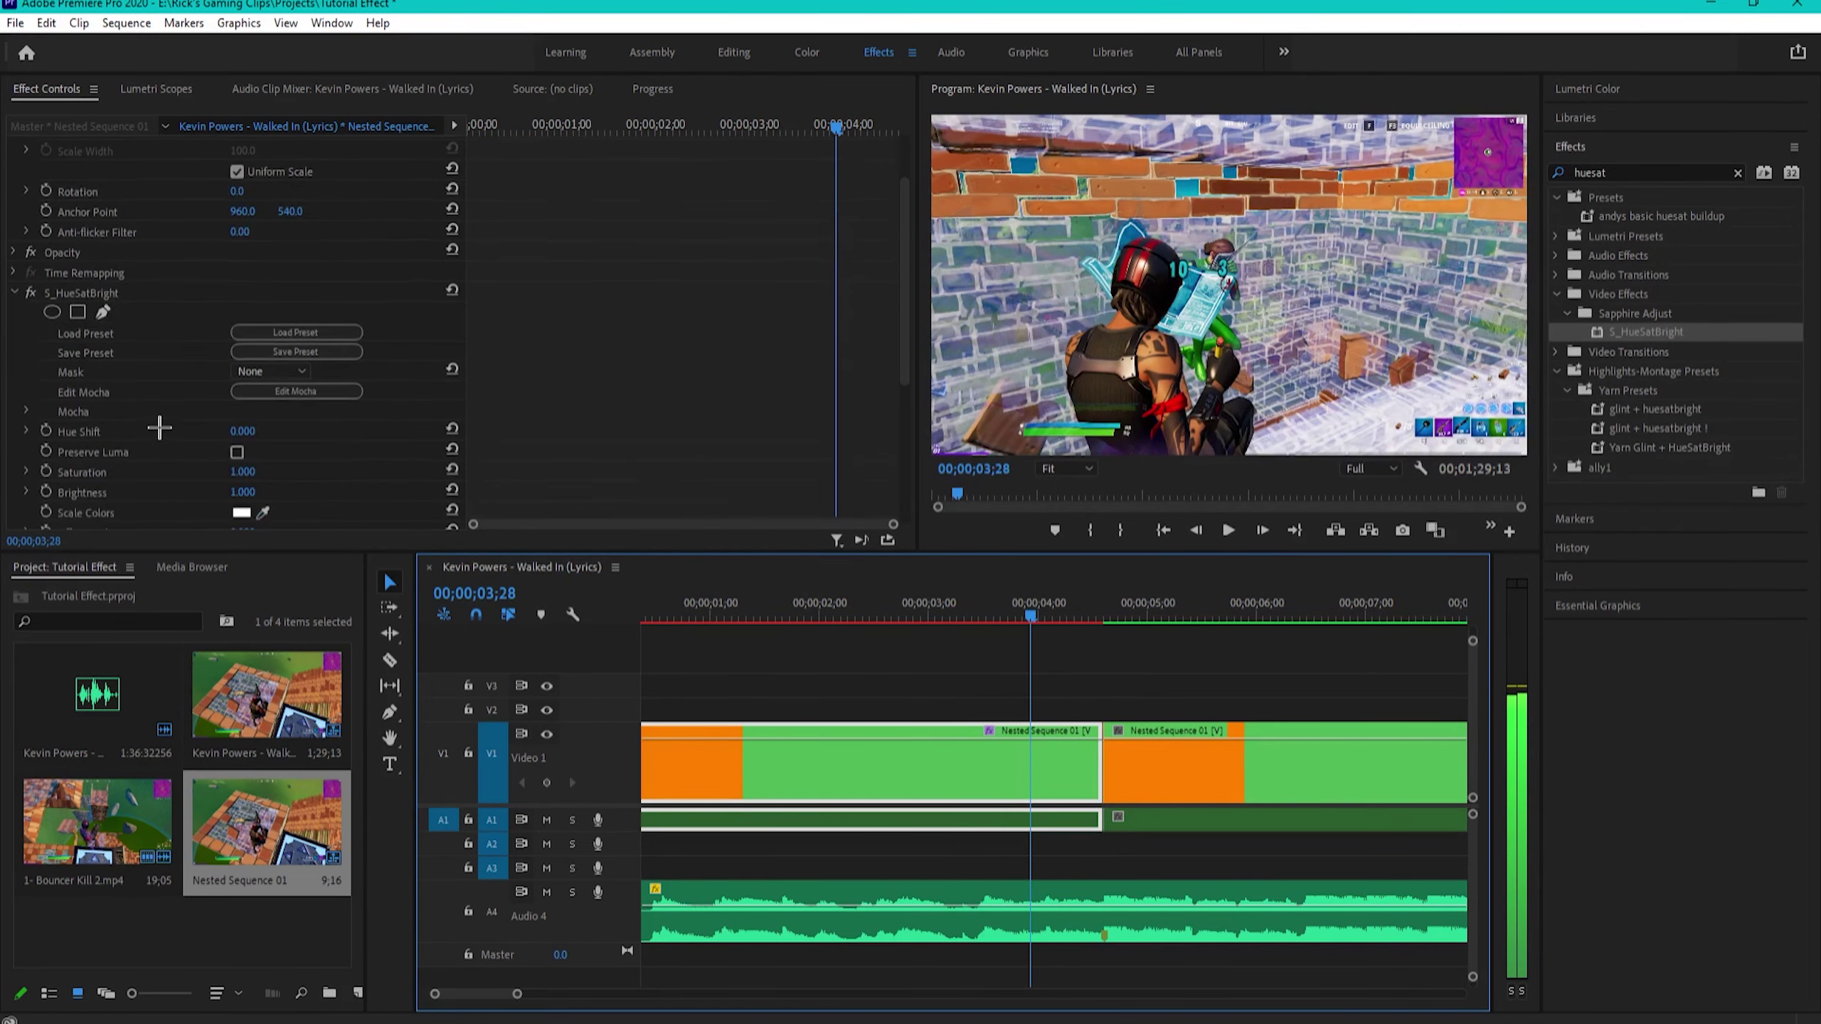
scroll(156, 458, down, 2)
click(46, 414)
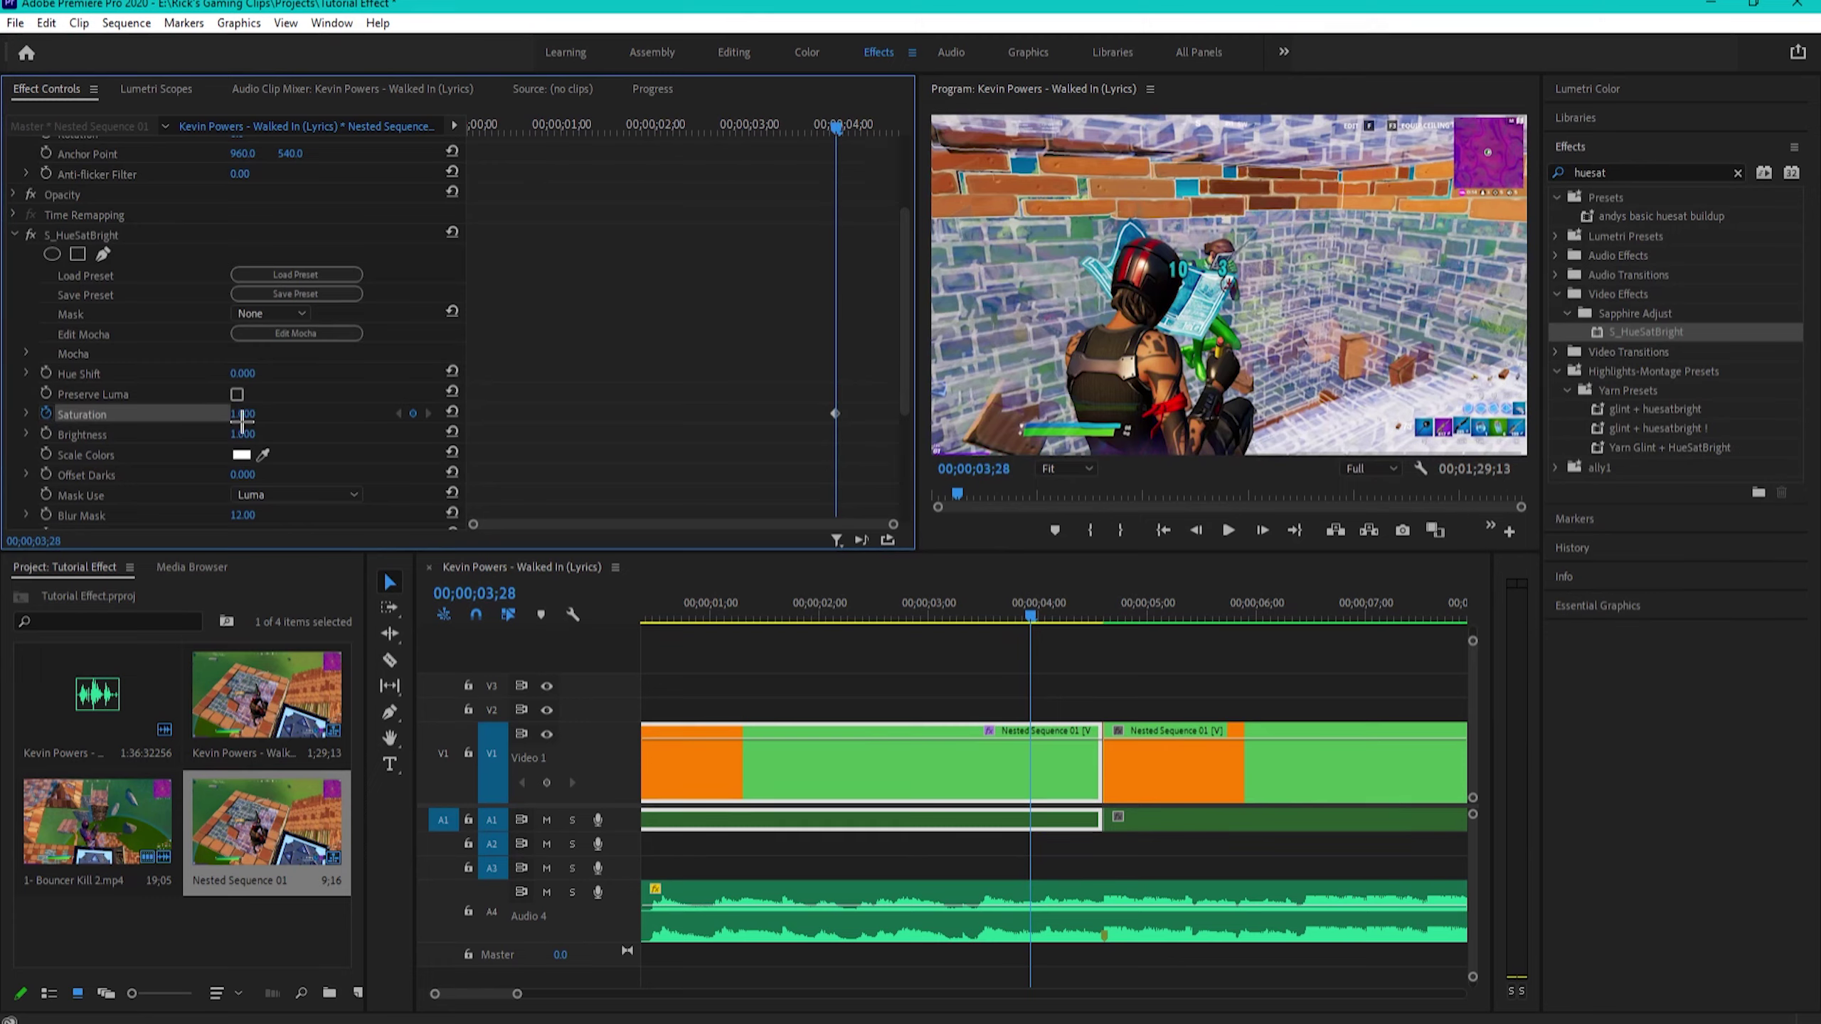
- Add a Saturation keyframe of 0 at 00;00;04;13, five frames before the marker
click(1104, 611)
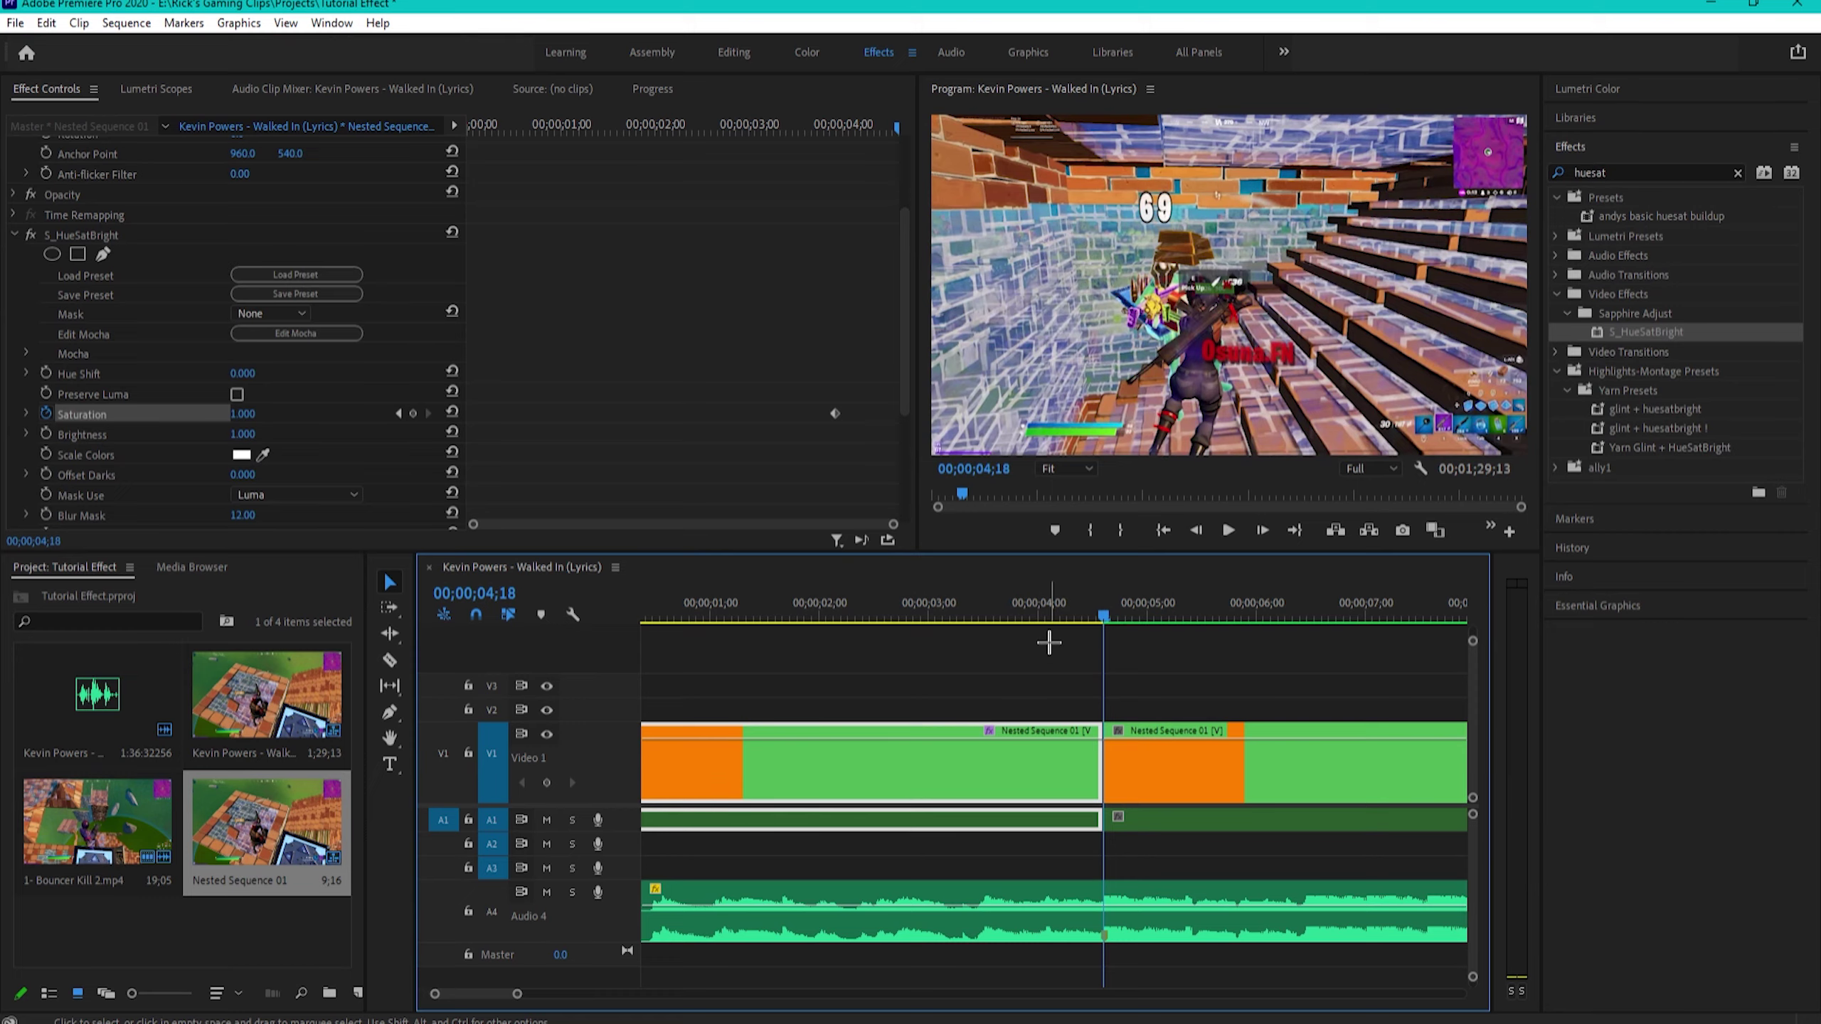
key(Left)
key(Left)
key(Left)
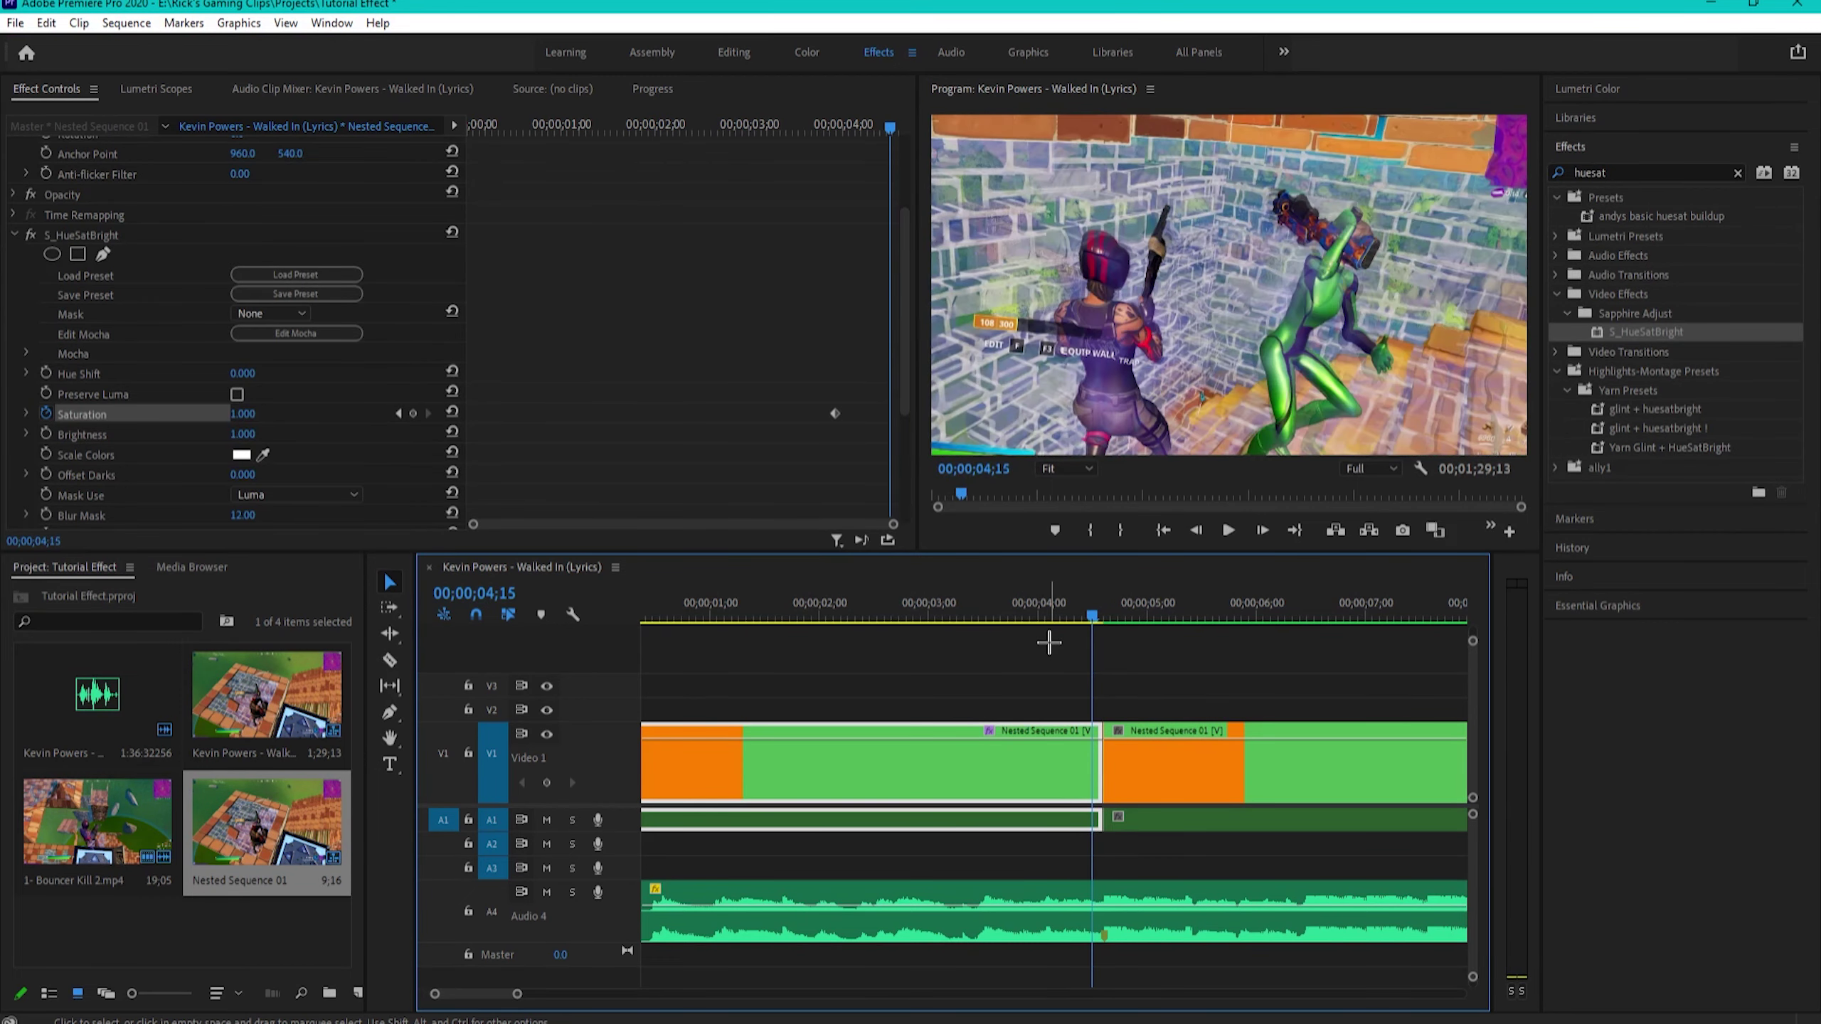
key(Left)
key(Left)
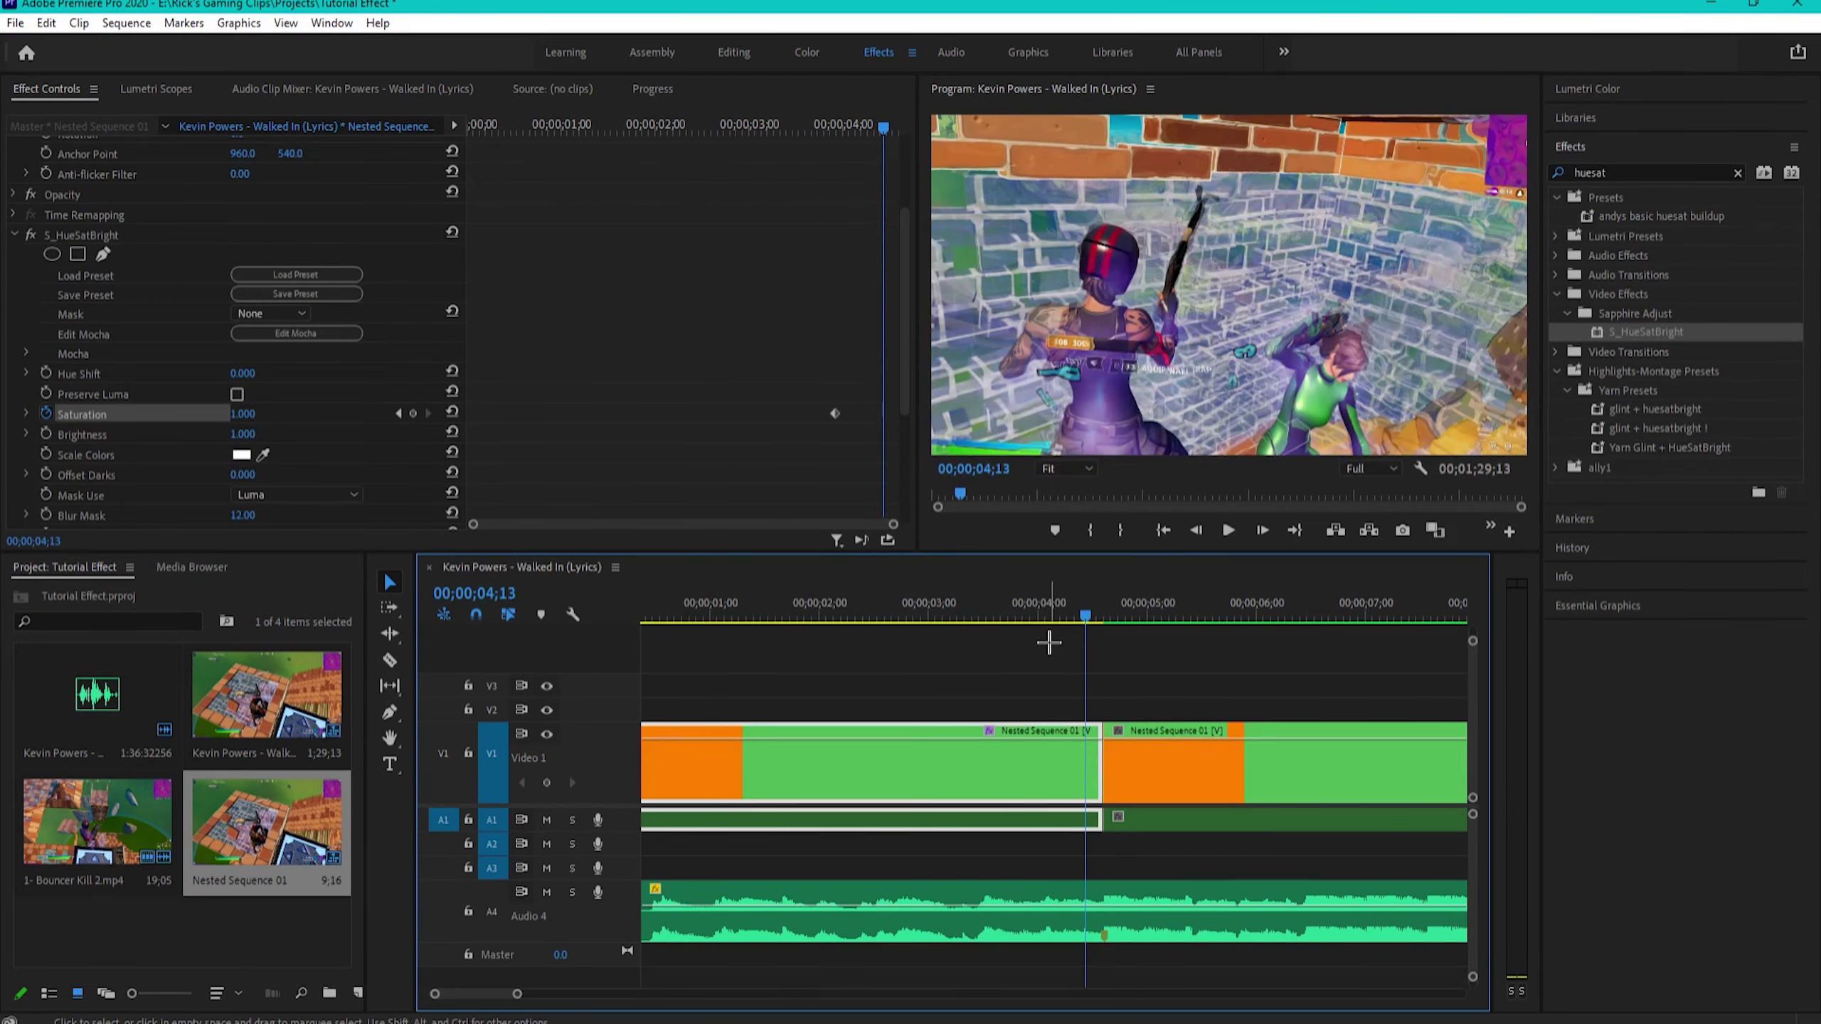
click(242, 414)
text(0)
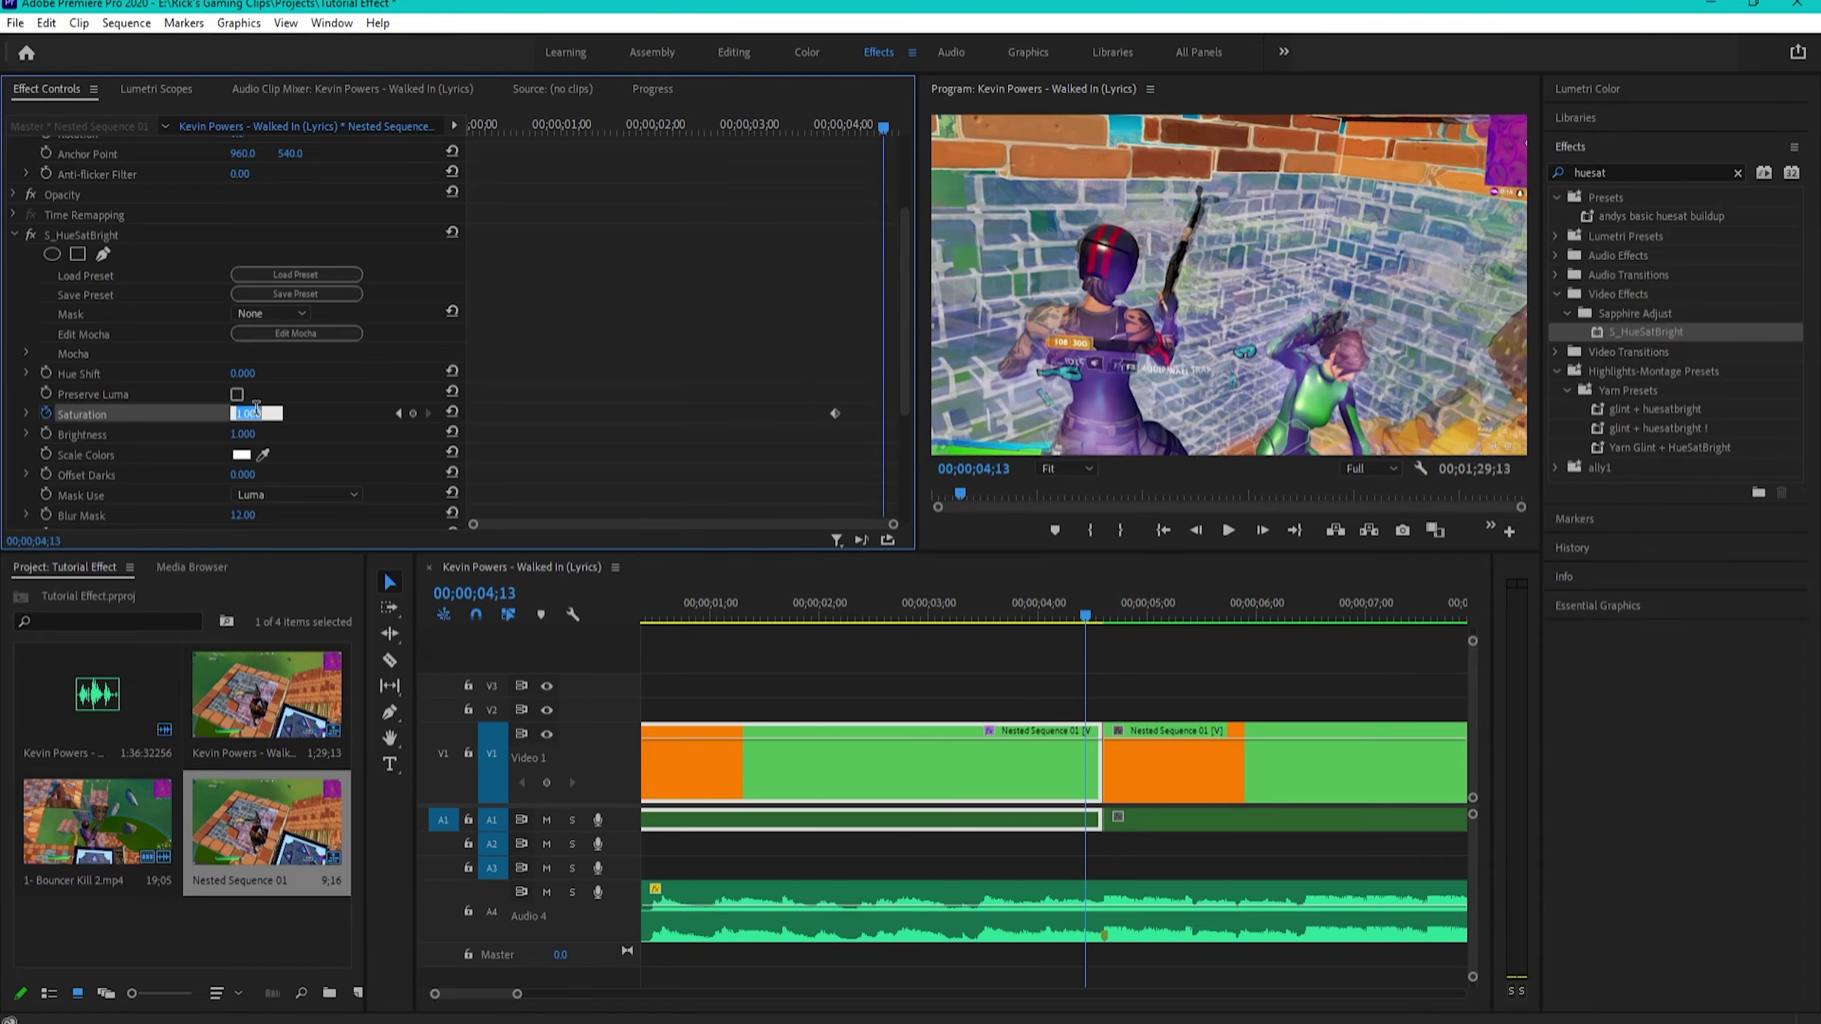
key(Return)
- Preview the saturation fade leading up to the cut
drag(1008, 608, 1053, 608)
key(space)
click(1016, 609)
- Collapse the Motion and S_HueSatBright settings and apply the S_DuoTone effect to the nested segment before the cut
scroll(14, 366, up, 3)
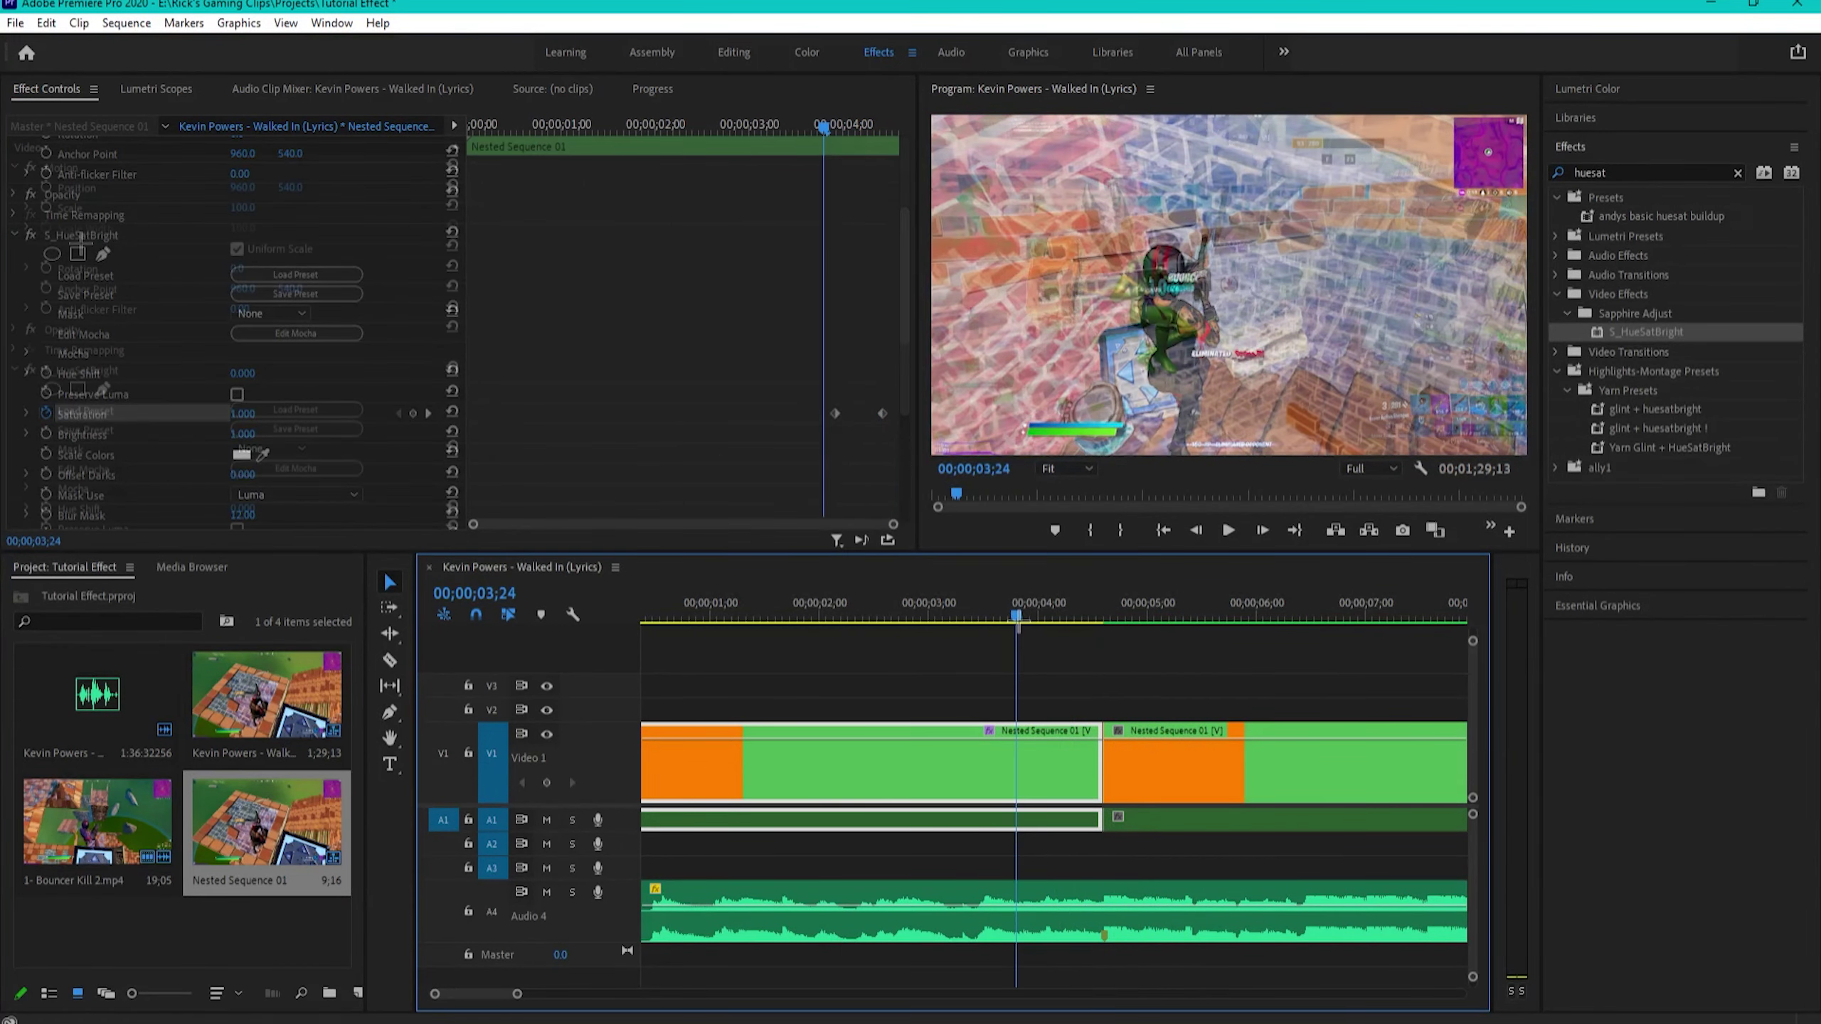
click(14, 369)
click(14, 167)
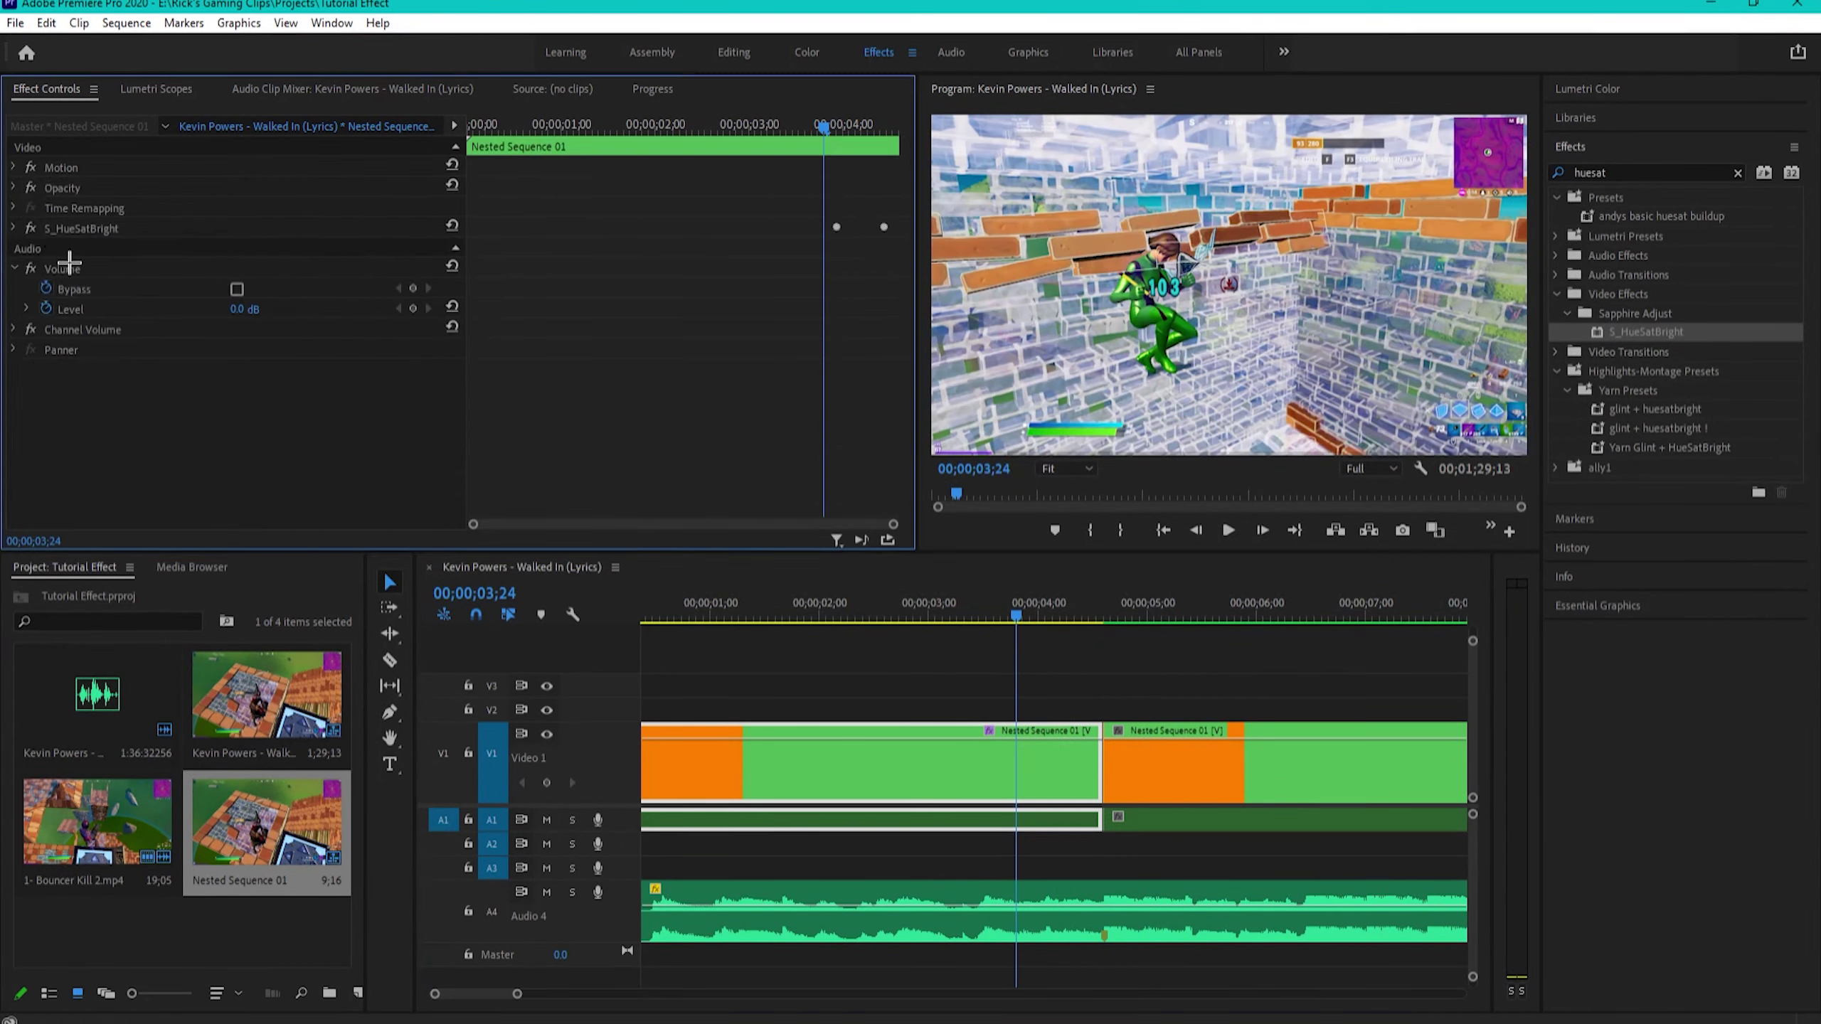
drag(1634, 173, 1491, 170)
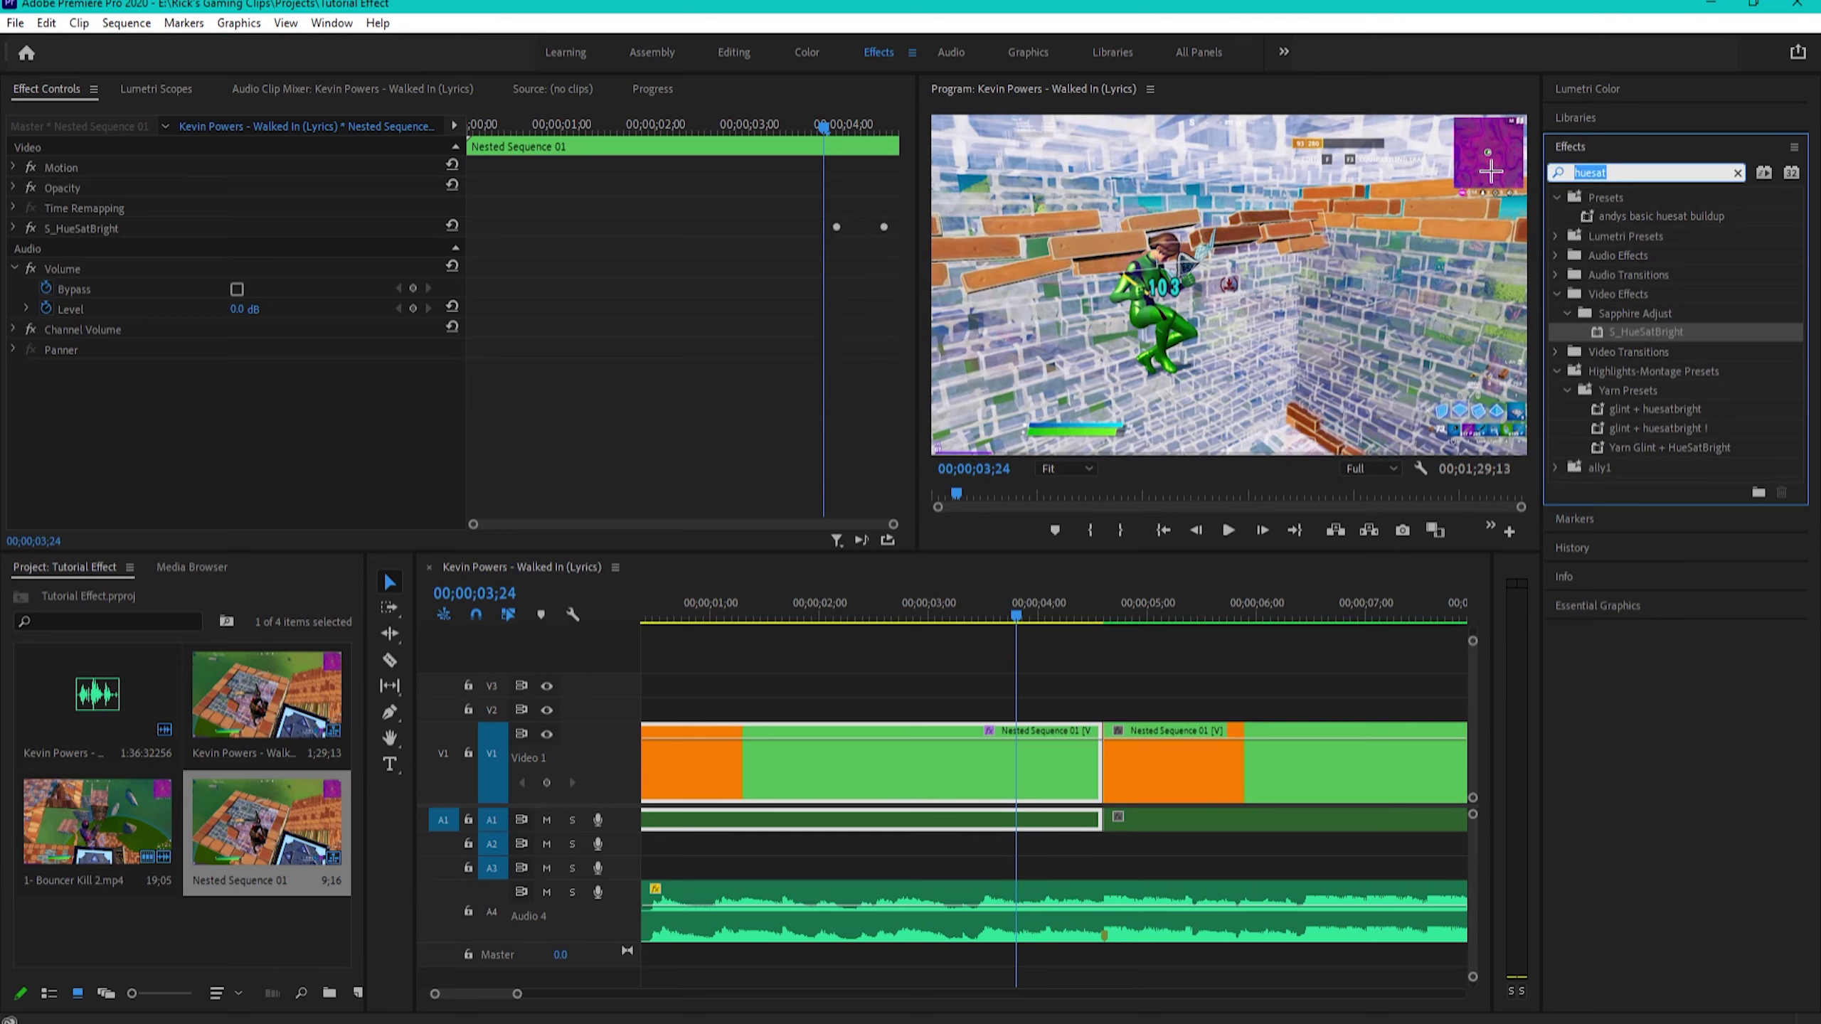
text(s_duotone)
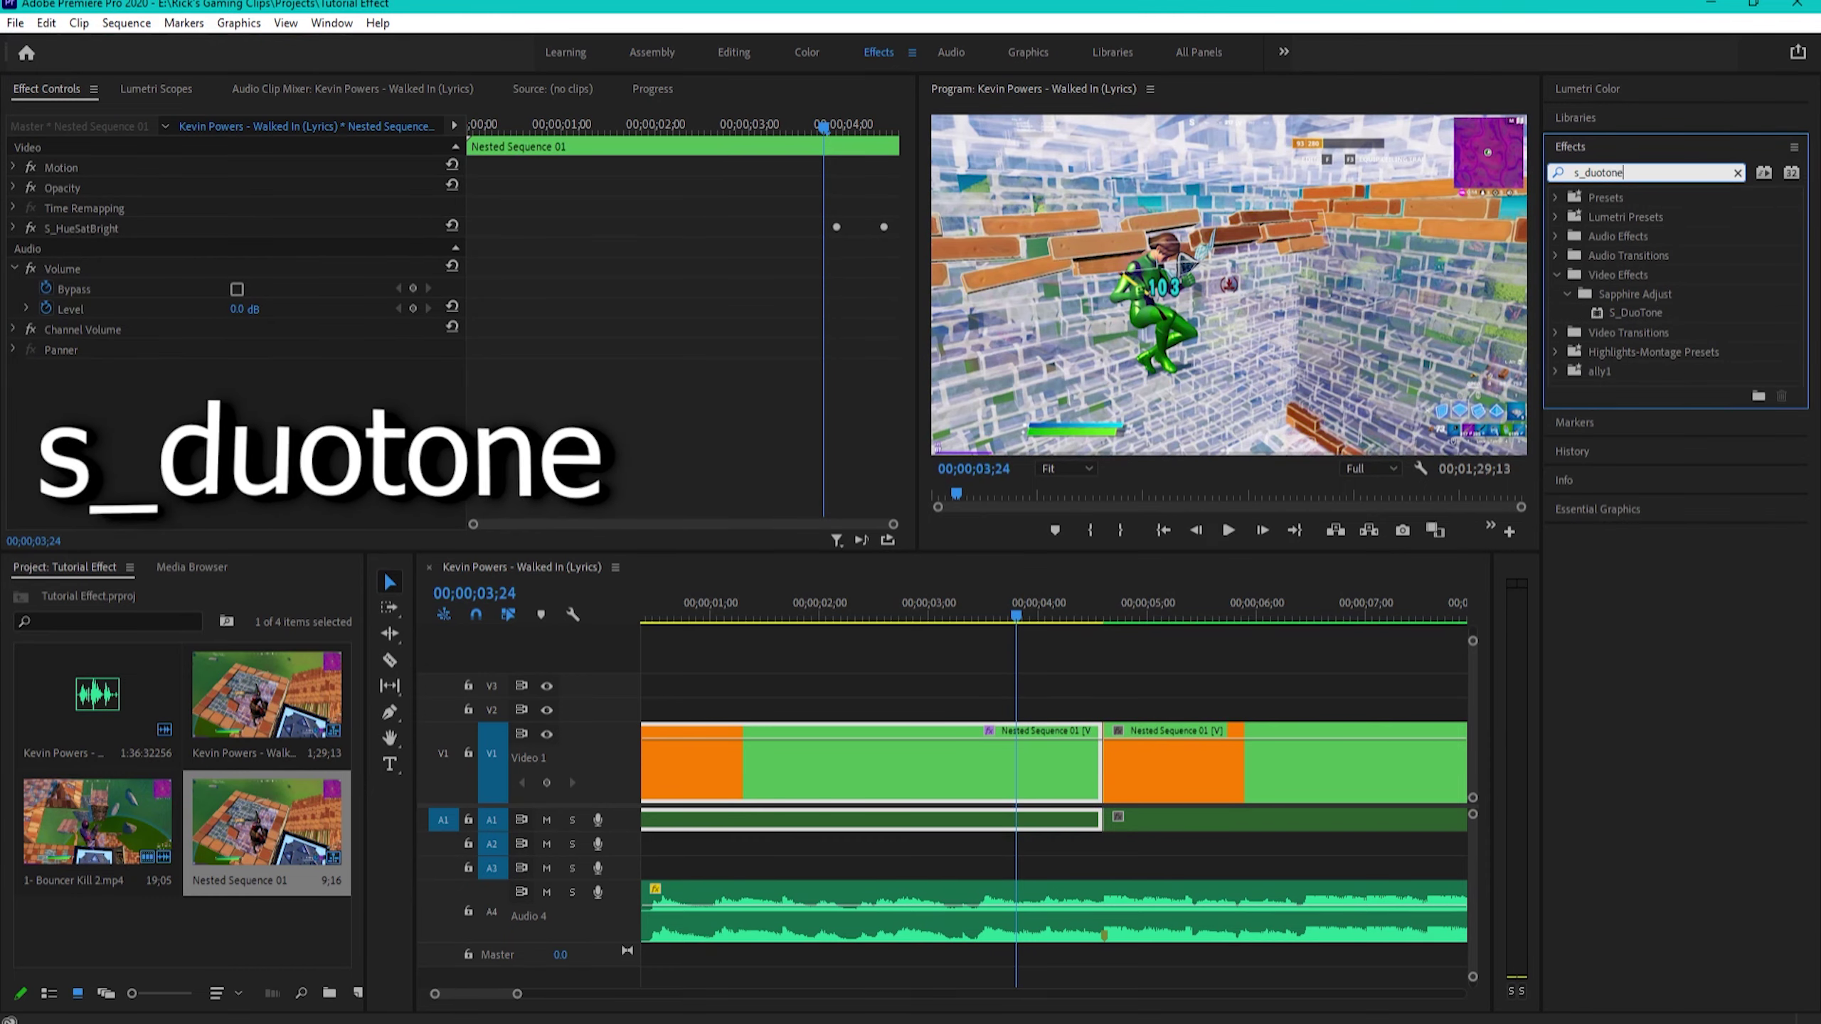
drag(1635, 312, 1060, 735)
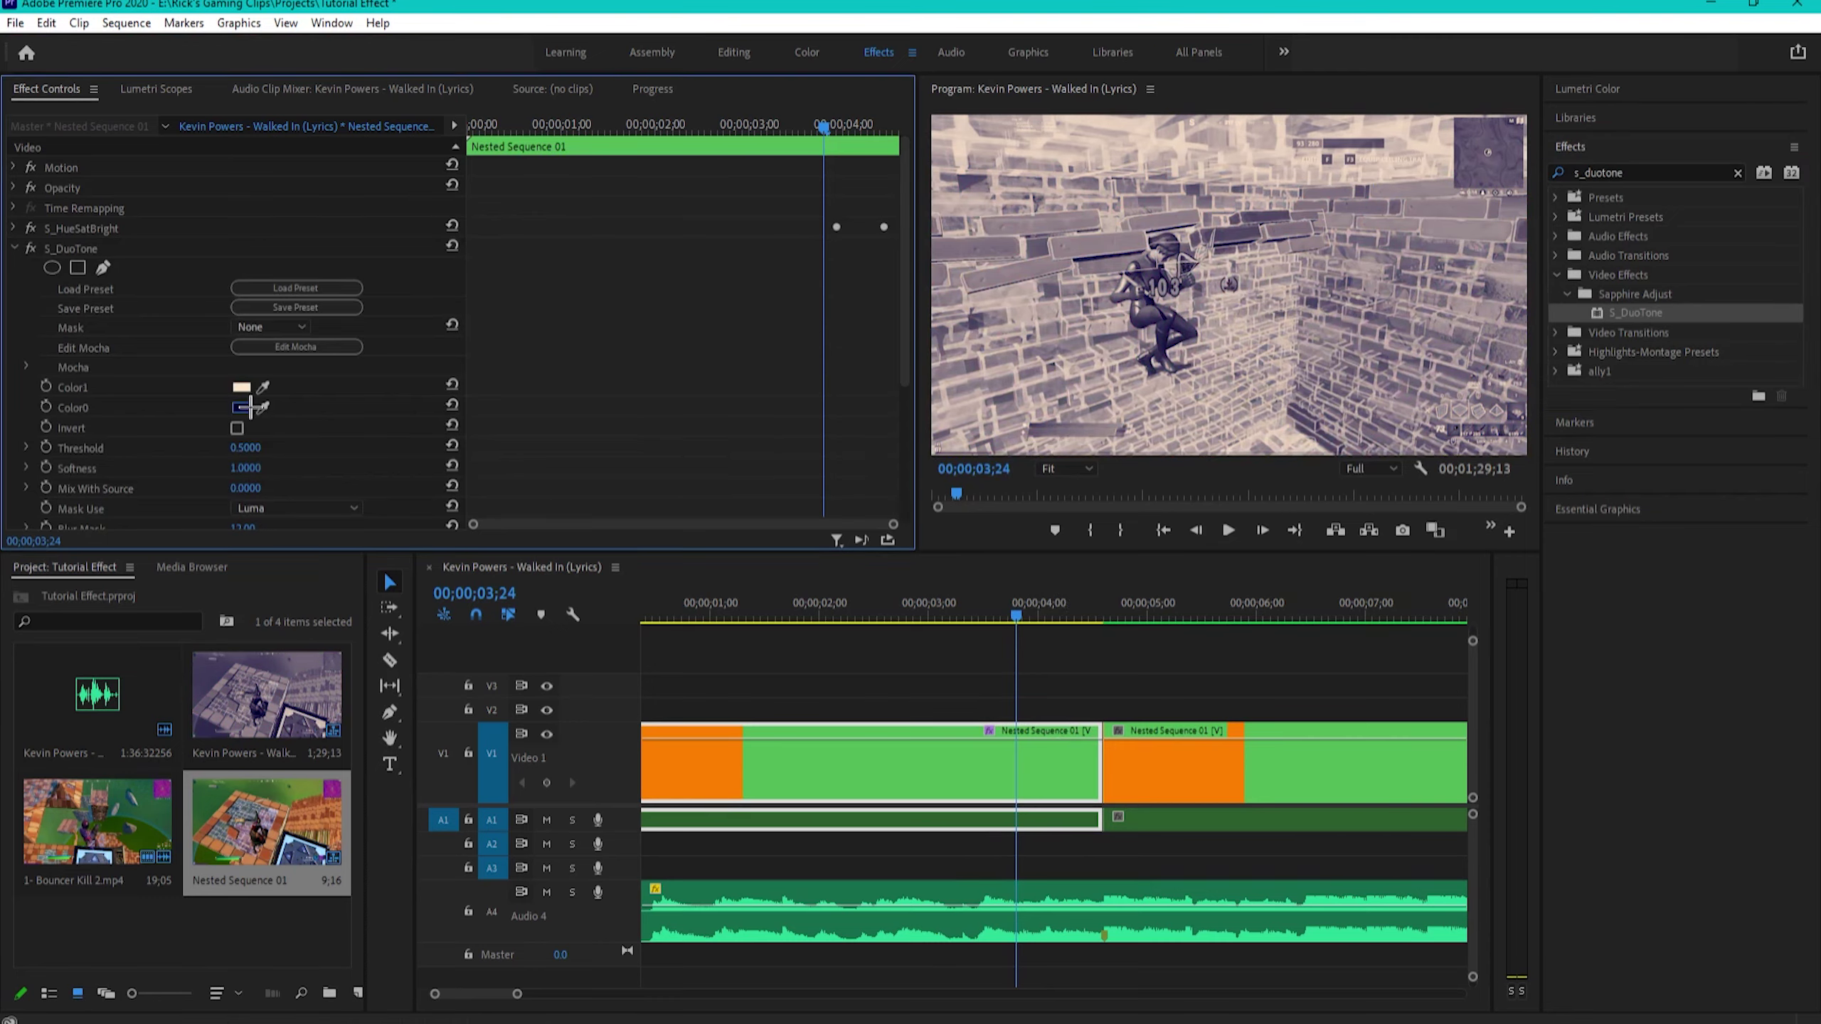
- Change S_DuoTone's Color0 to black
click(242, 407)
drag(712, 229, 715, 230)
drag(508, 314, 427, 266)
click(884, 261)
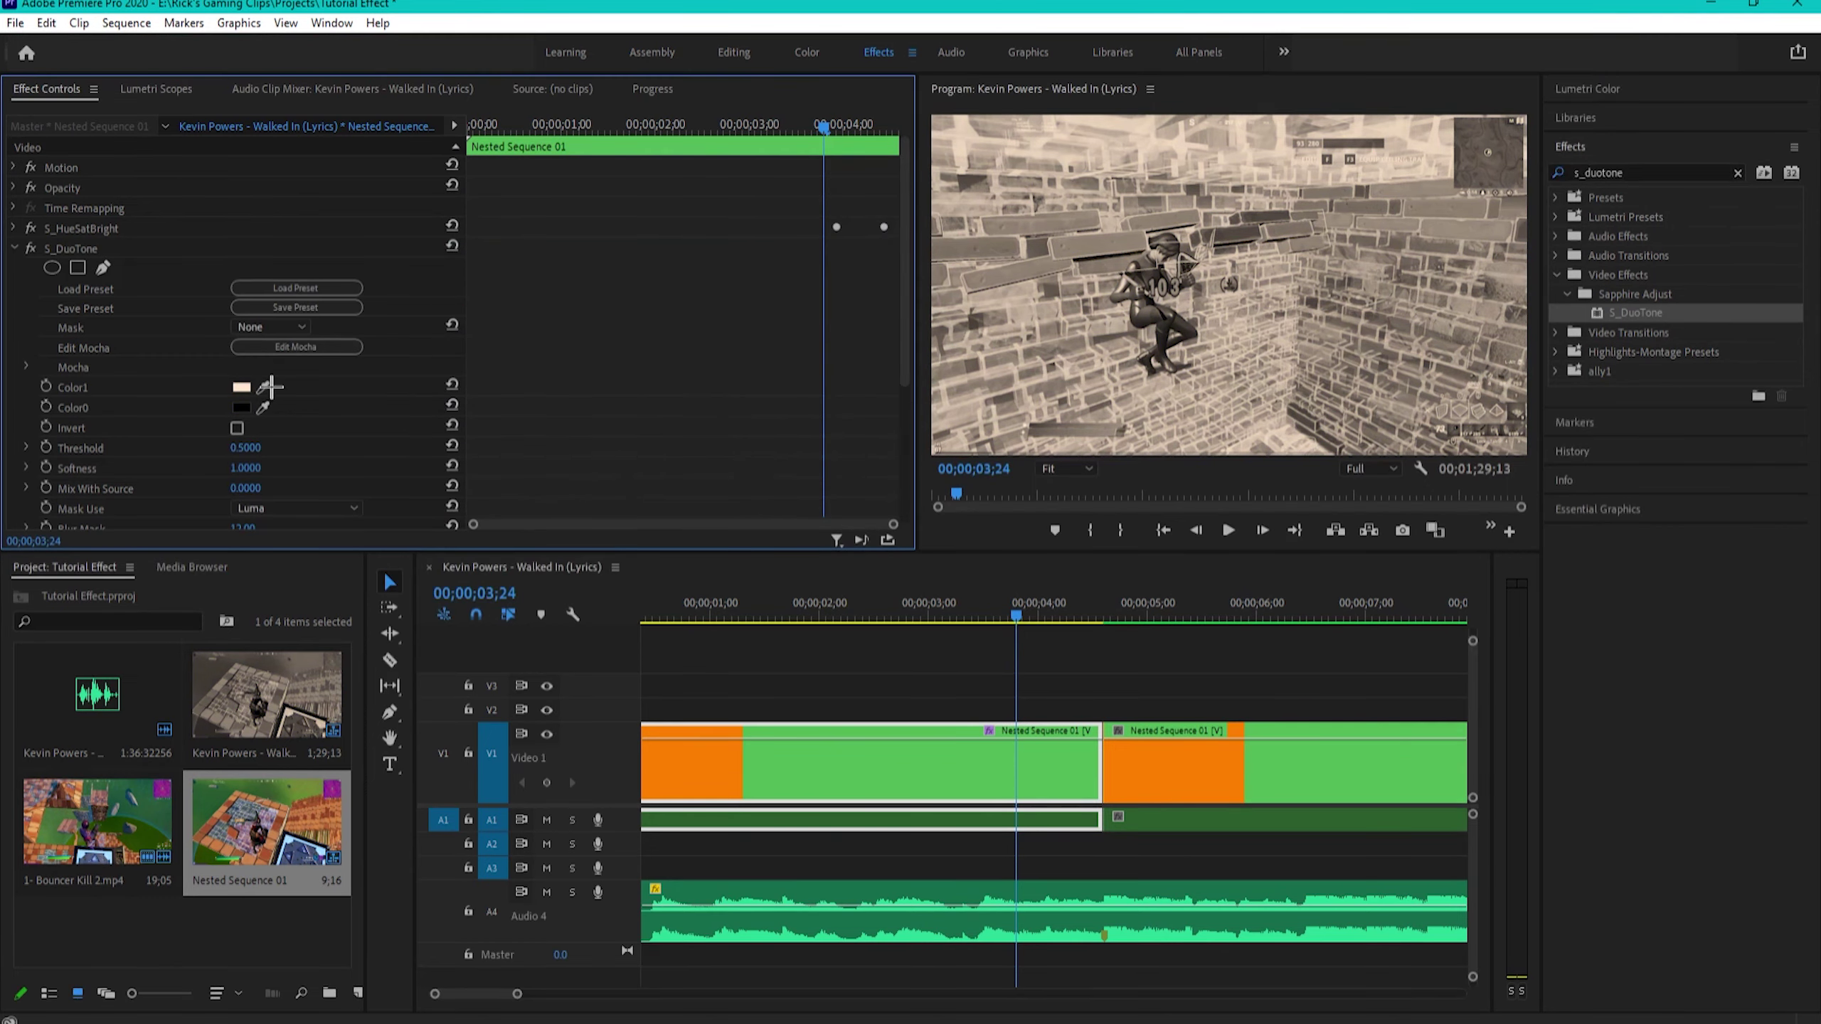
- Start animating S_DuoTone's Color1 at 00;00;03;28, aligned with the first Saturation keyframe
drag(1093, 610, 1110, 615)
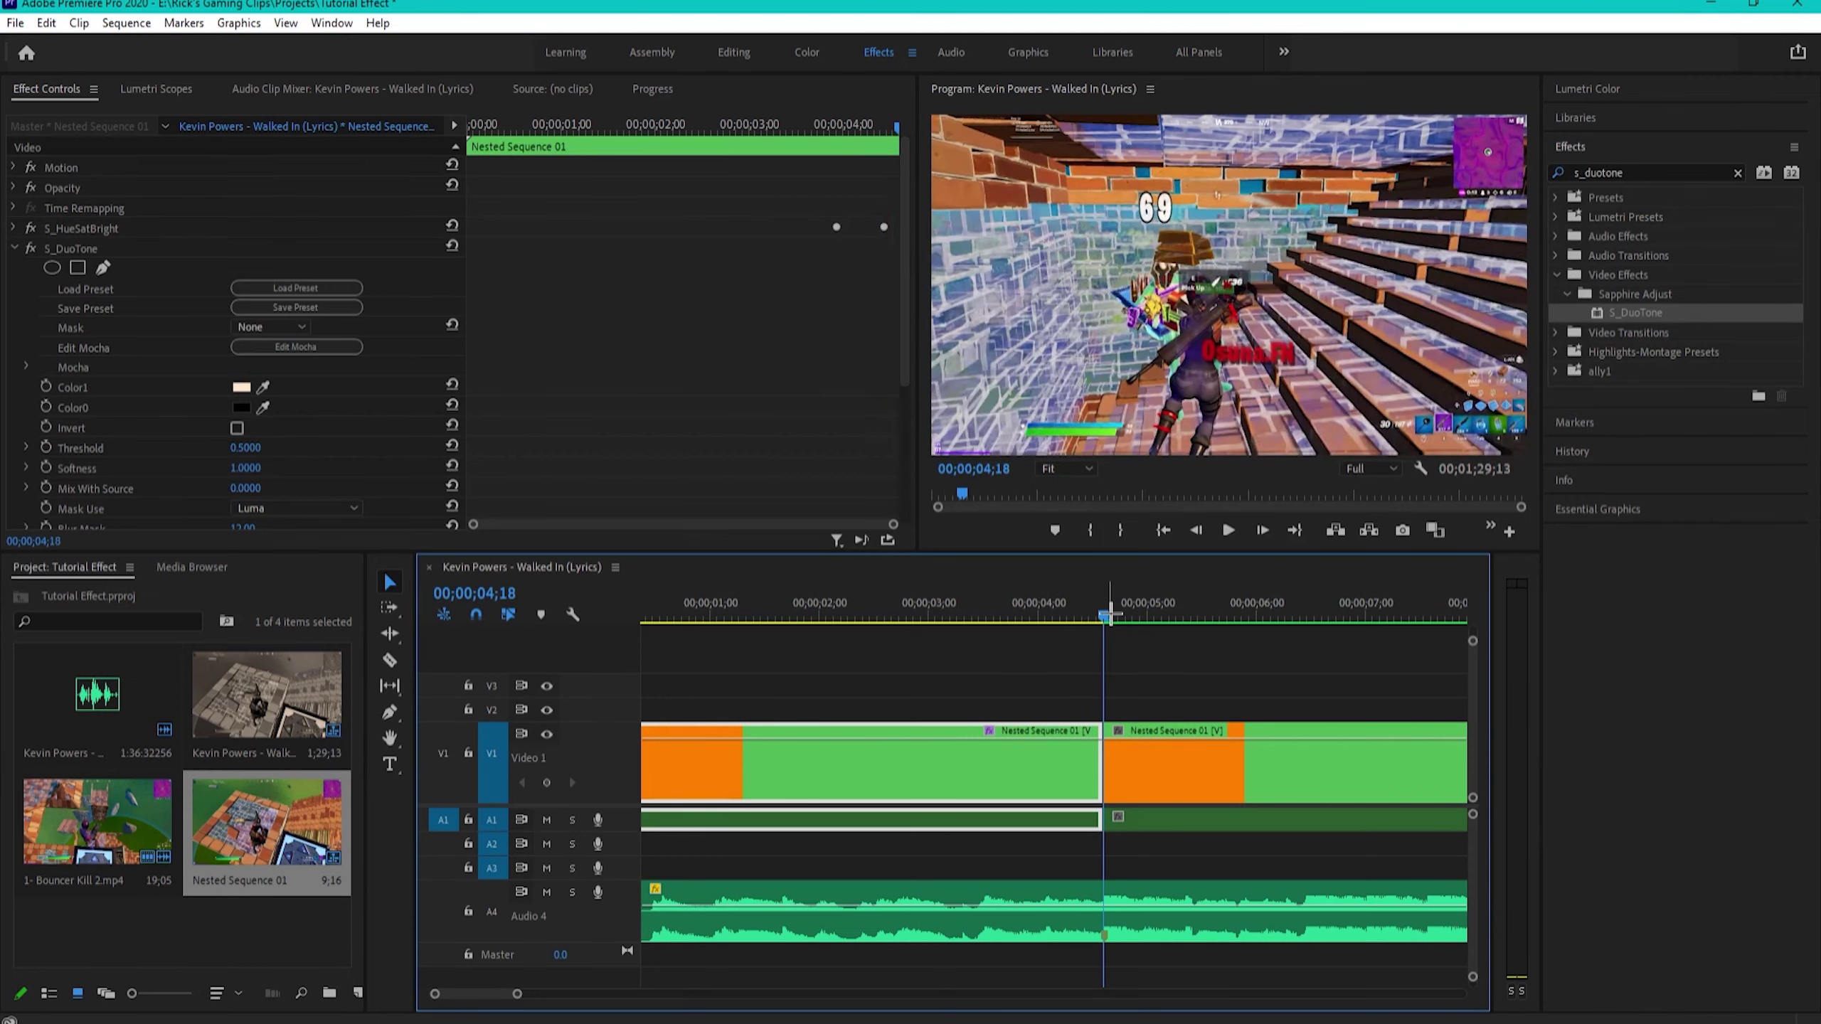
key(Left)
key(Left)
key(Left)
key(Left)
key(Left)
key(Left)
key(Left)
key(Left)
key(Left)
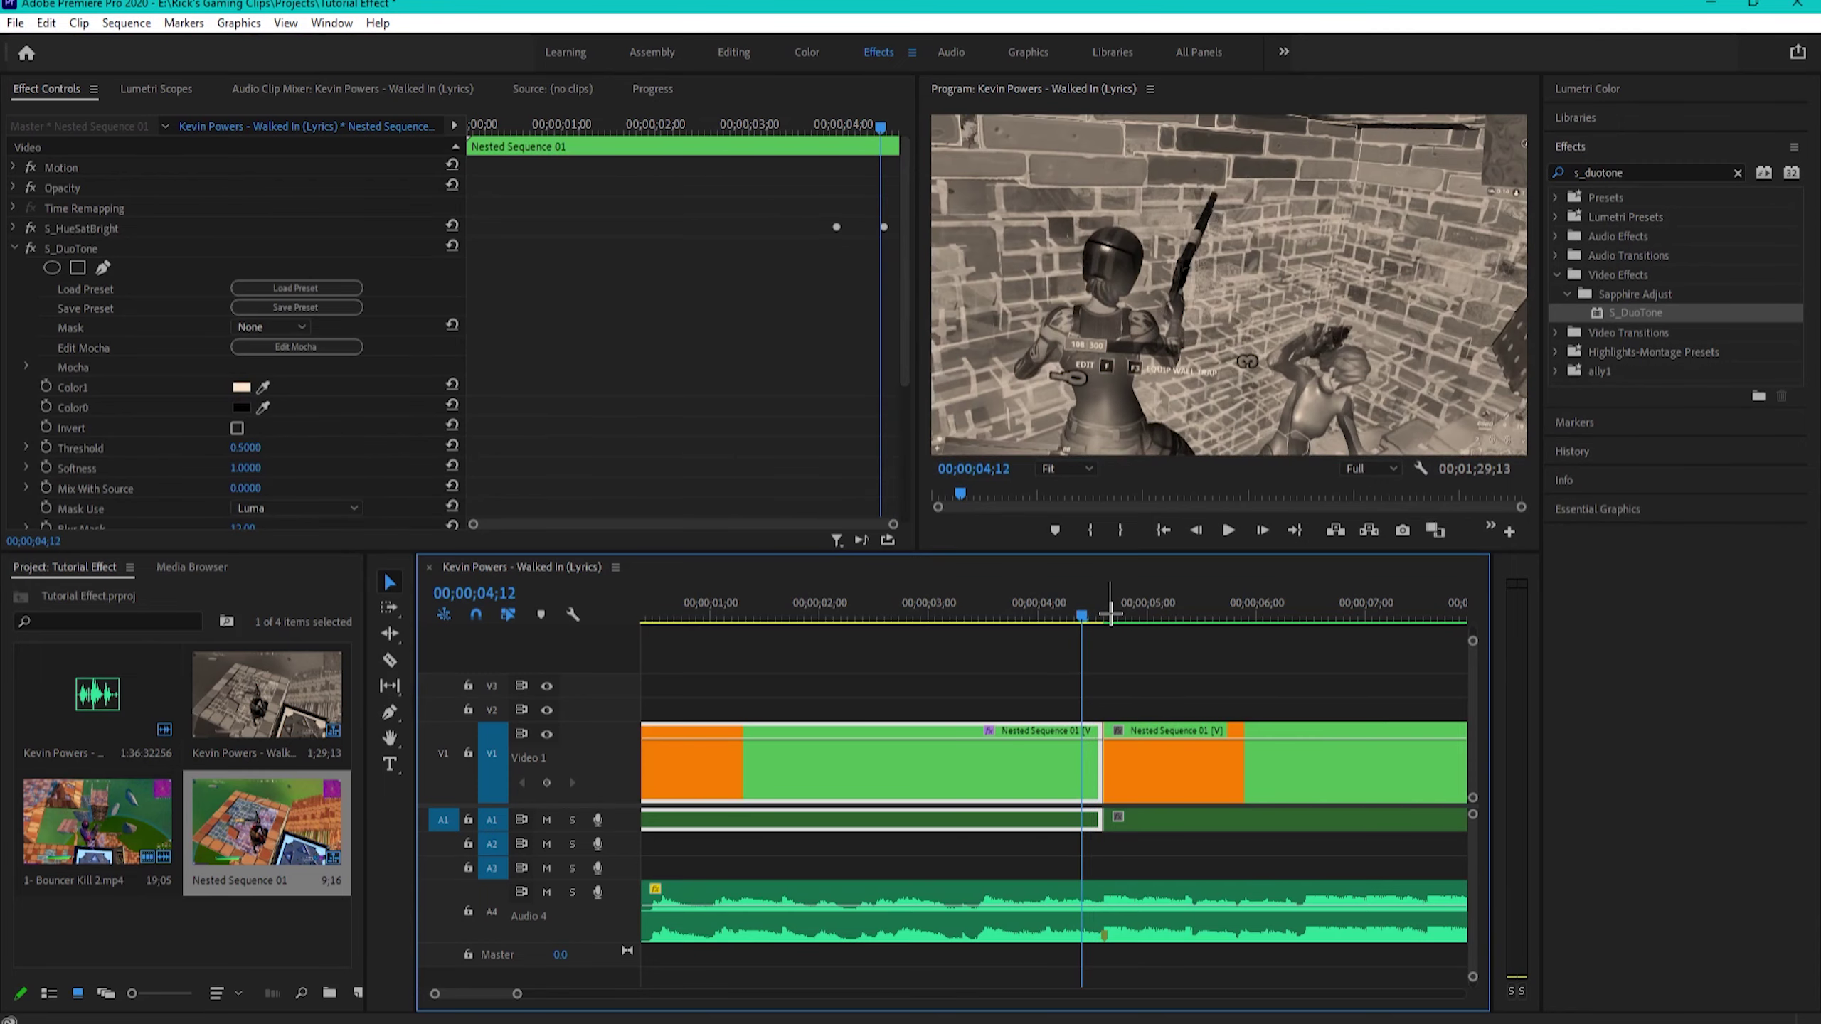
key(Left)
key(Left)
key(Left)
key(Left)
key(Left)
key(Left)
key(Left)
key(Left)
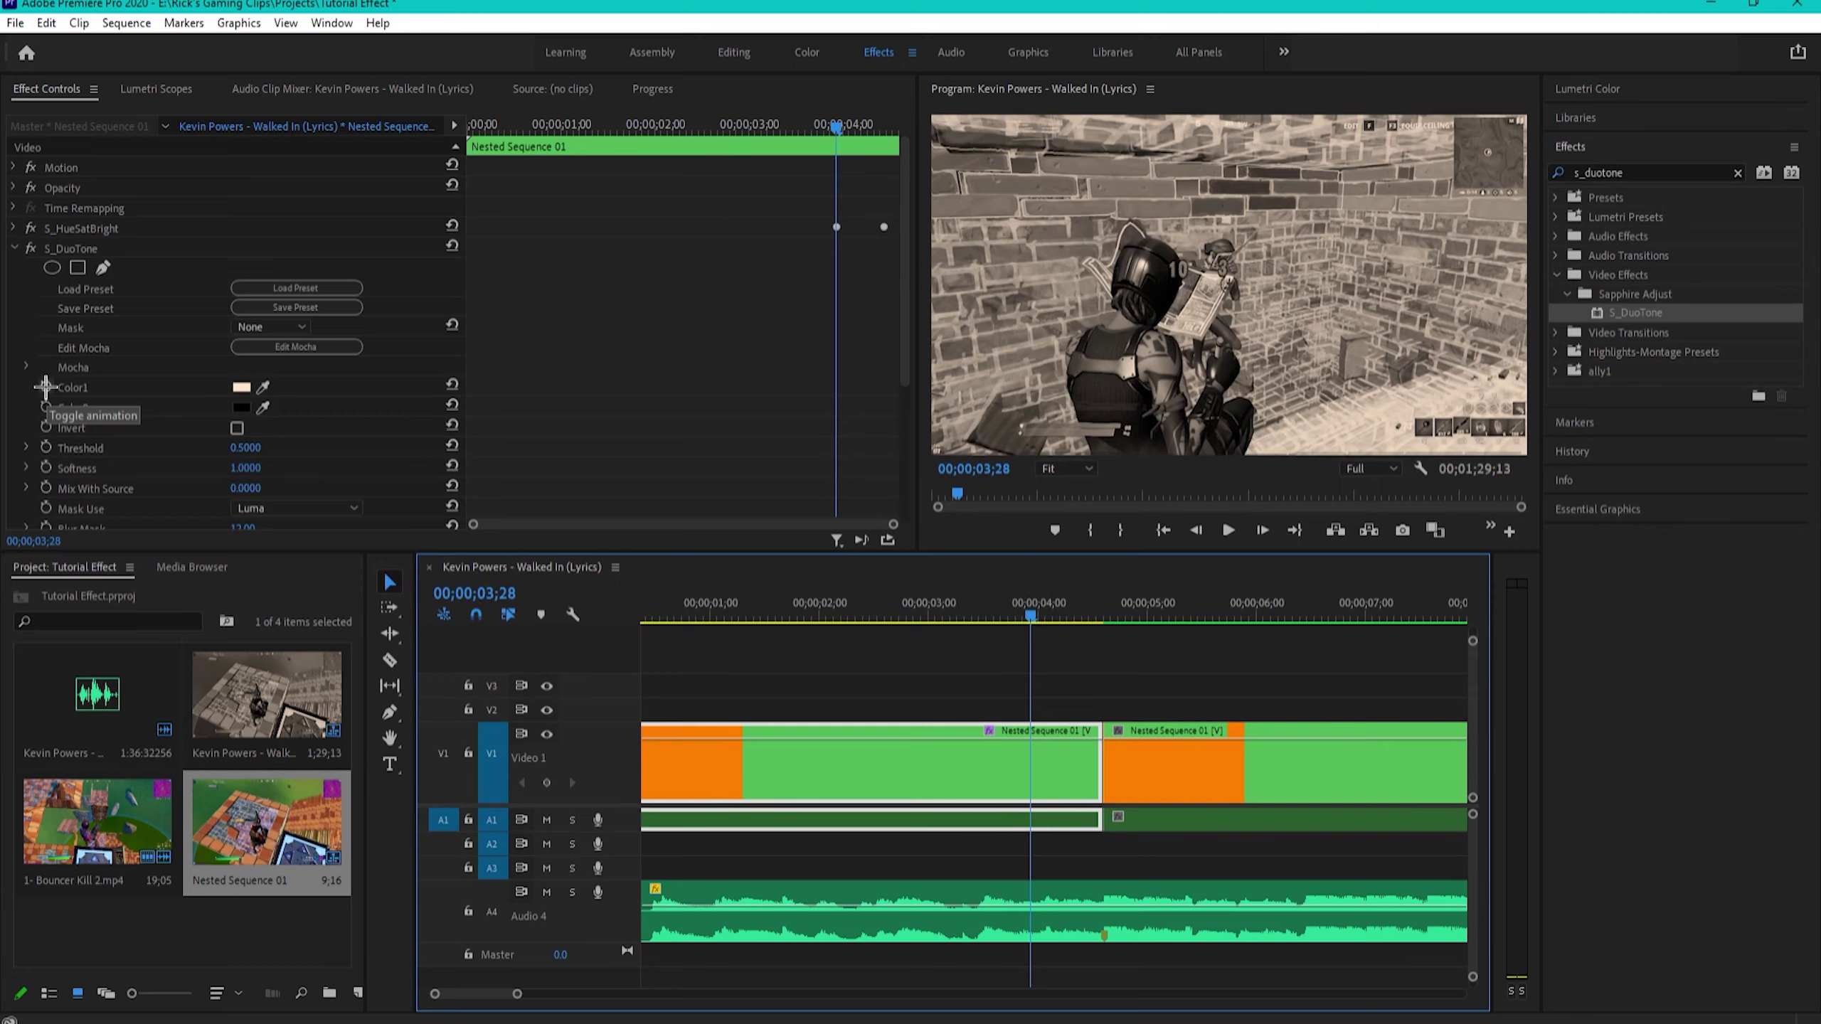
click(44, 387)
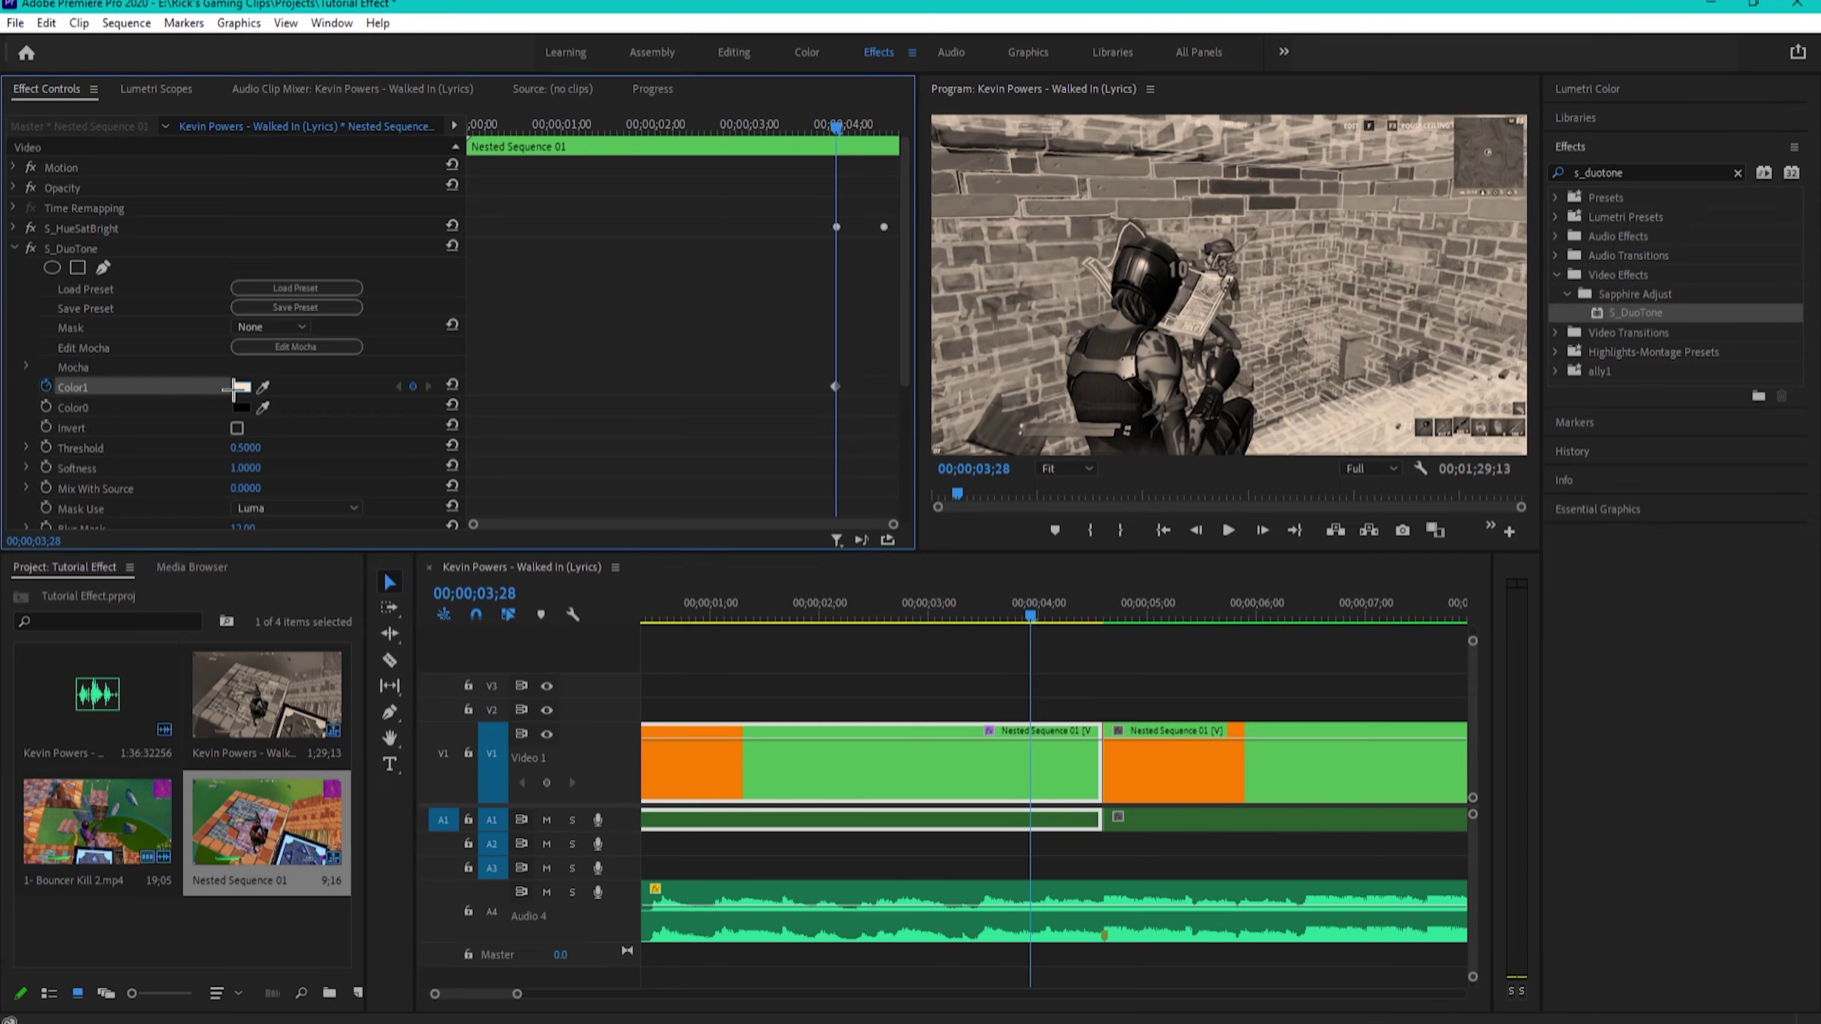
- Set S_DuoTone's Color1 to the bright cyan 00E4FF at the 00;00;03;28 keyframe
click(239, 387)
drag(714, 371, 715, 393)
click(647, 462)
drag(665, 476, 697, 529)
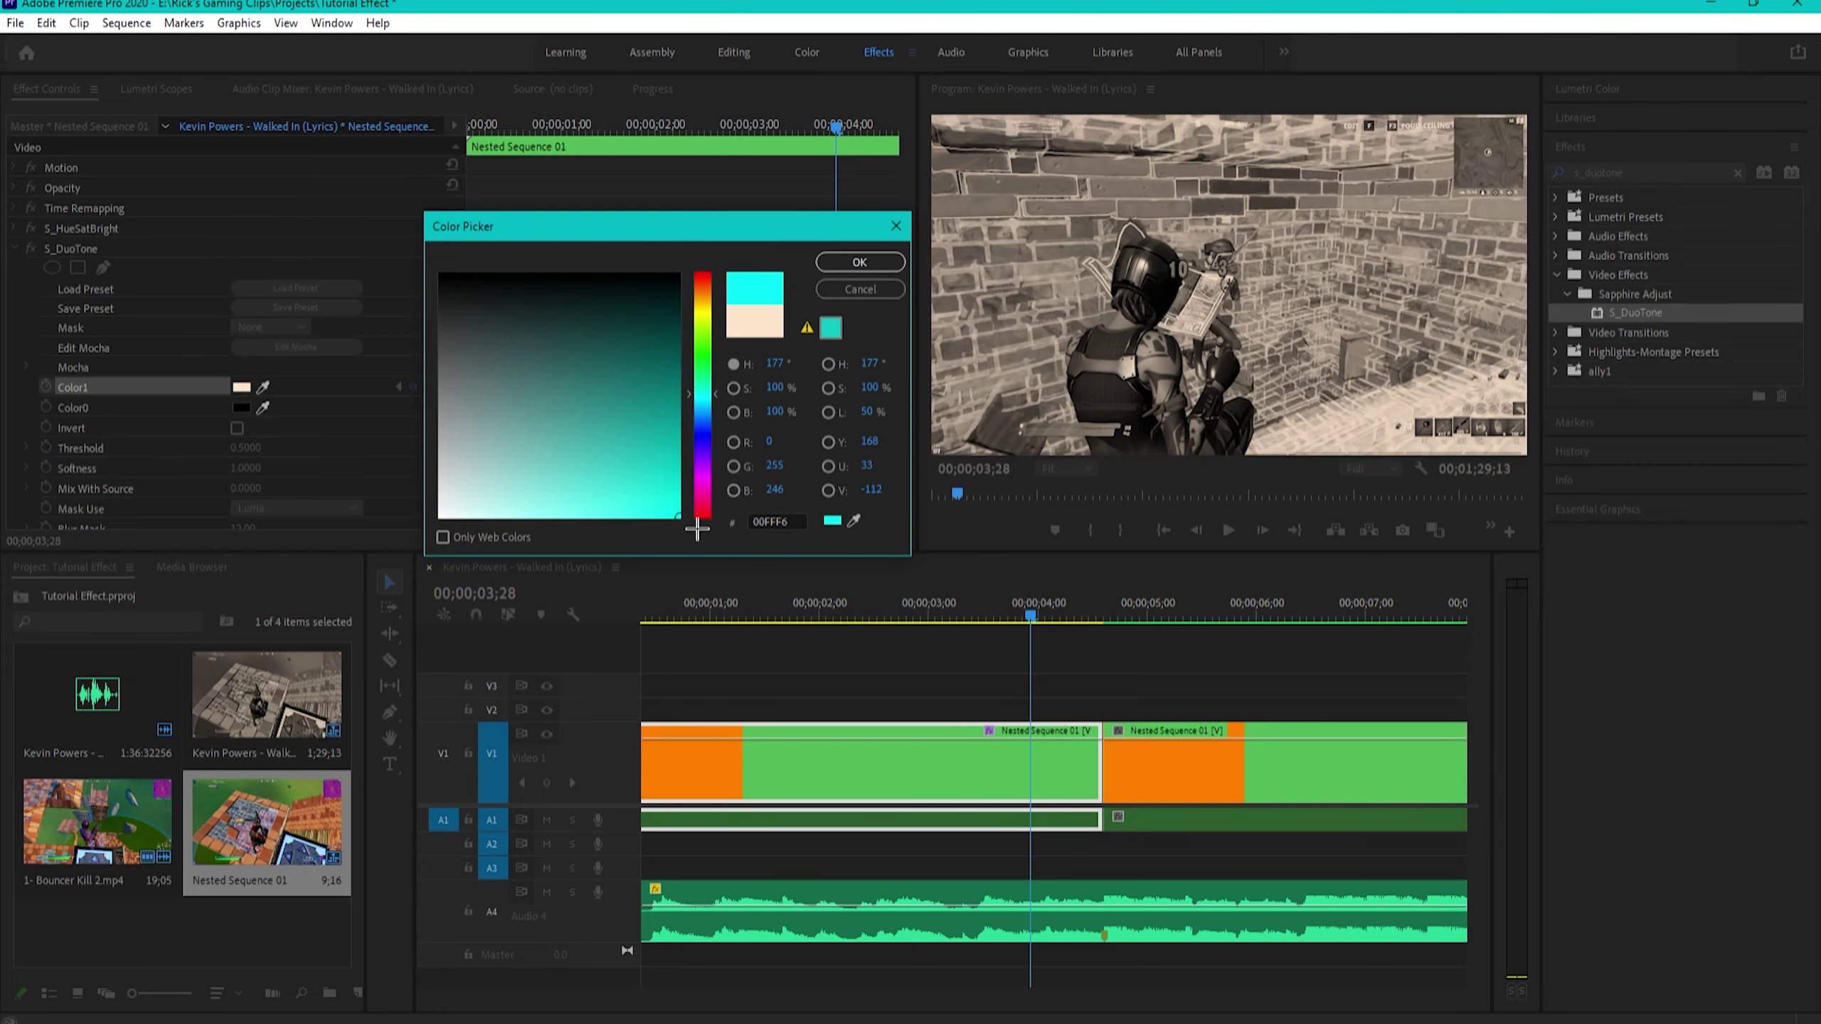
drag(714, 383, 711, 400)
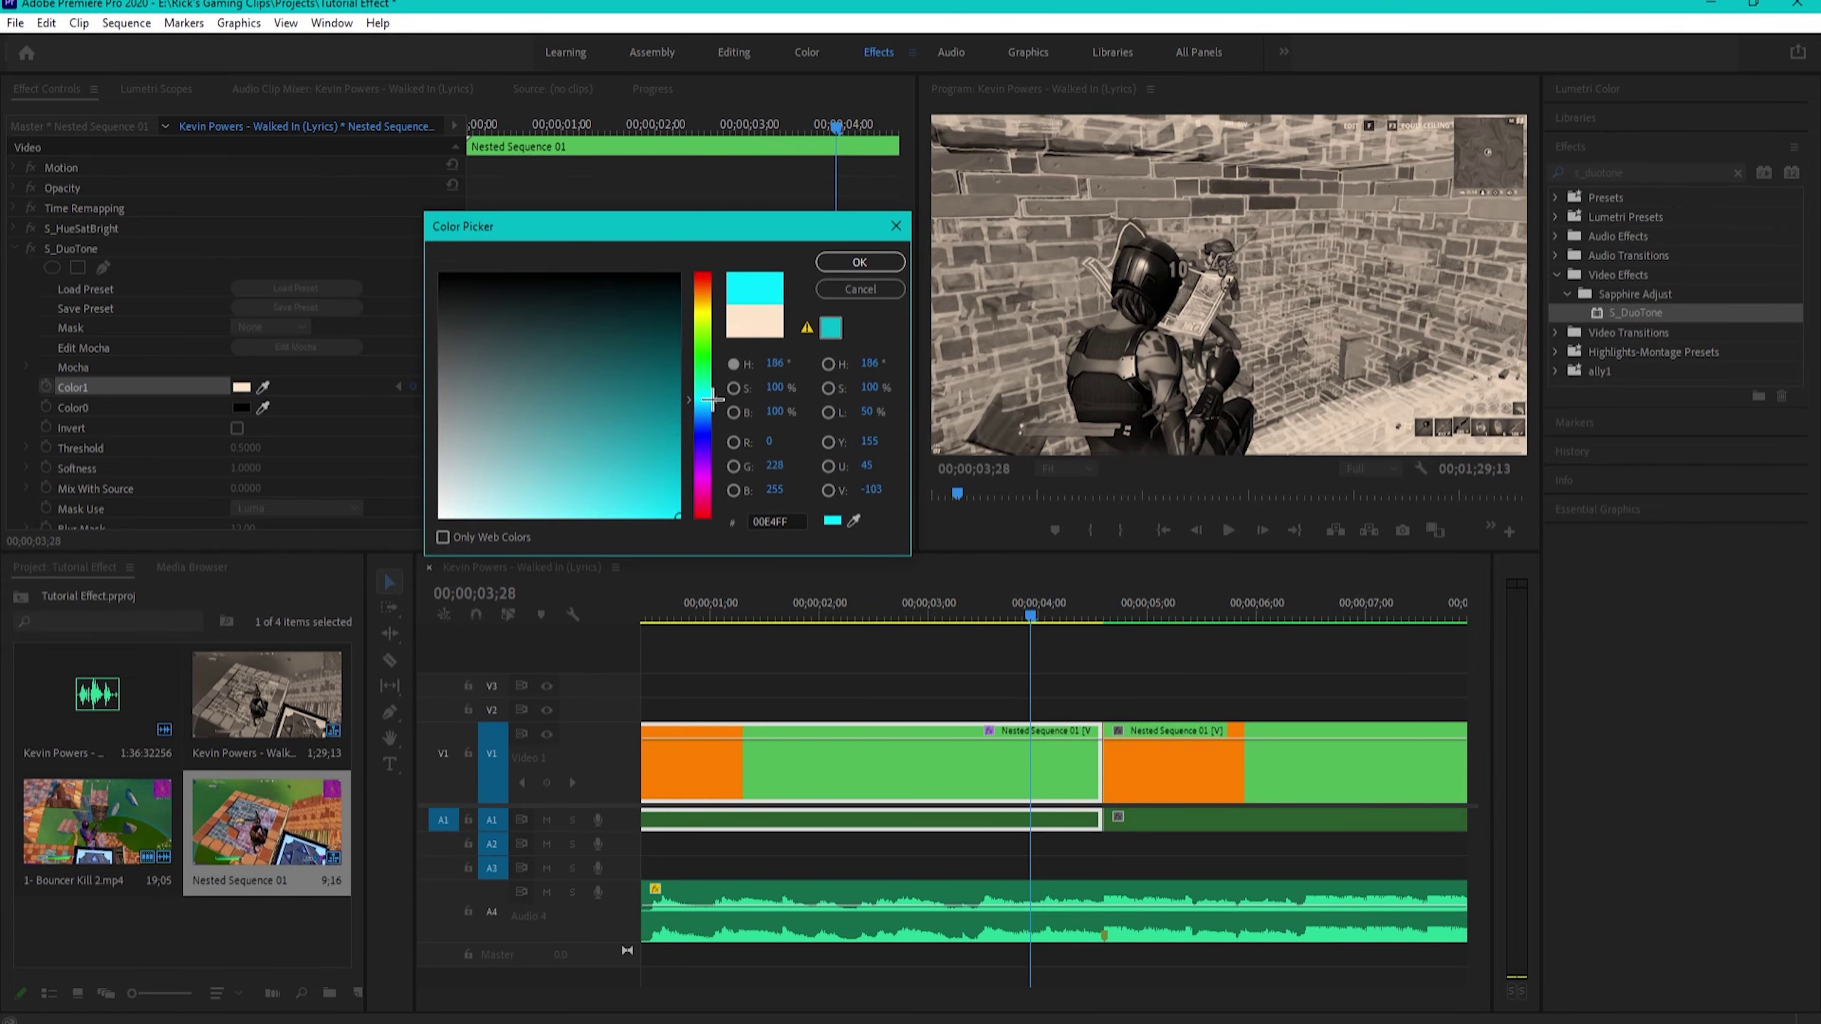
click(857, 261)
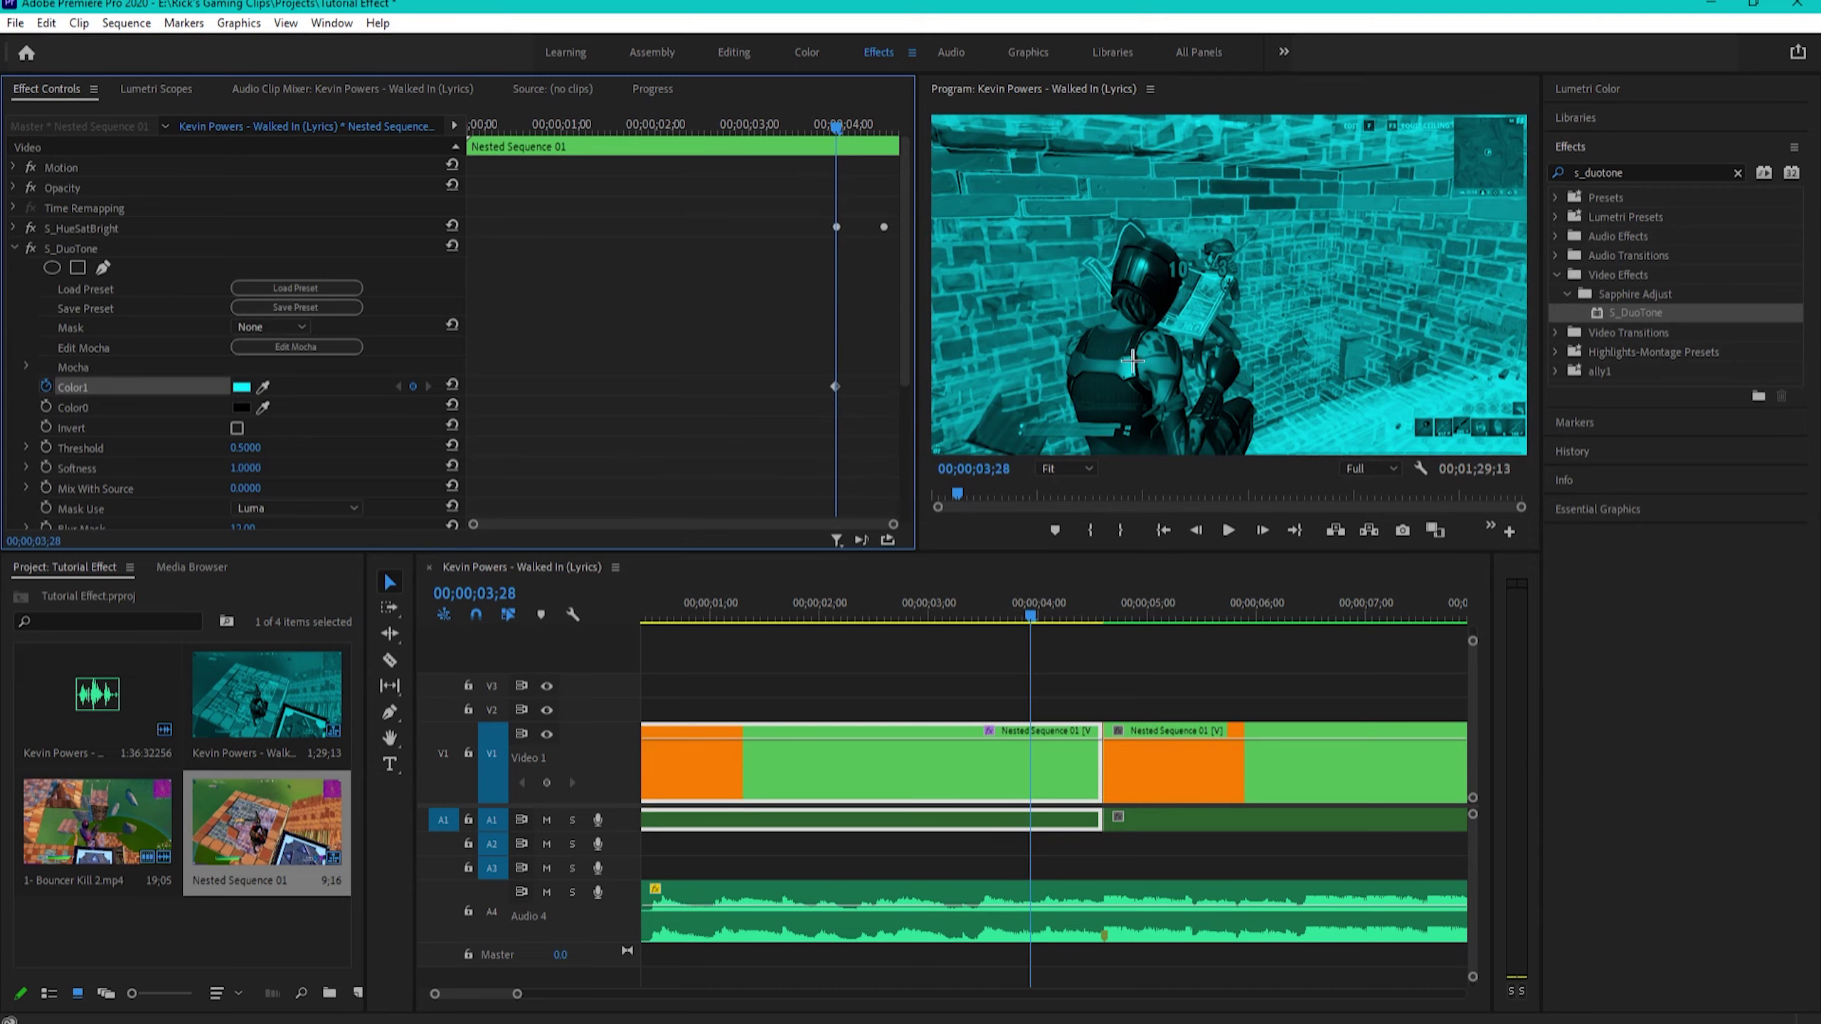
- Add a Color1 keyframe on S_DuoTone at 00;00;04;05, 13 frames before the cut, with the purple D800FF
click(1104, 612)
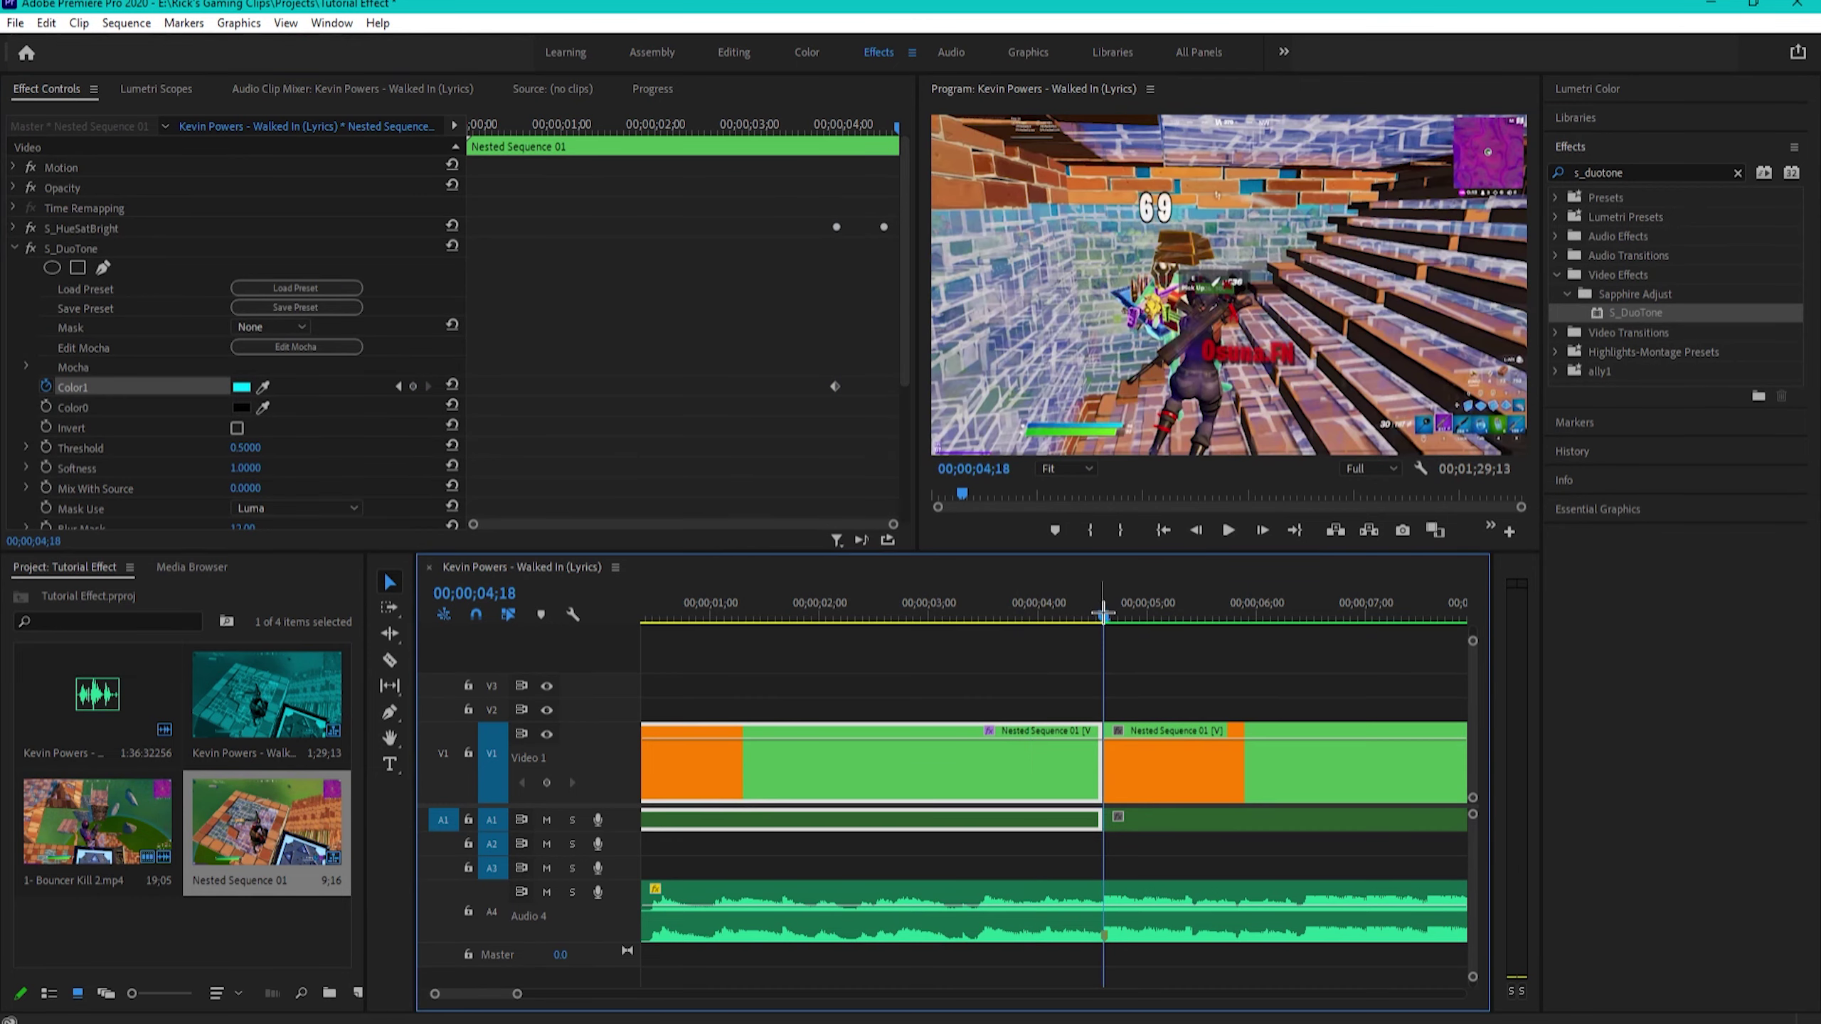
key(Left)
key(Left)
key(Left)
key(Left)
key(Left)
key(Left)
key(Left)
key(Left)
key(Left)
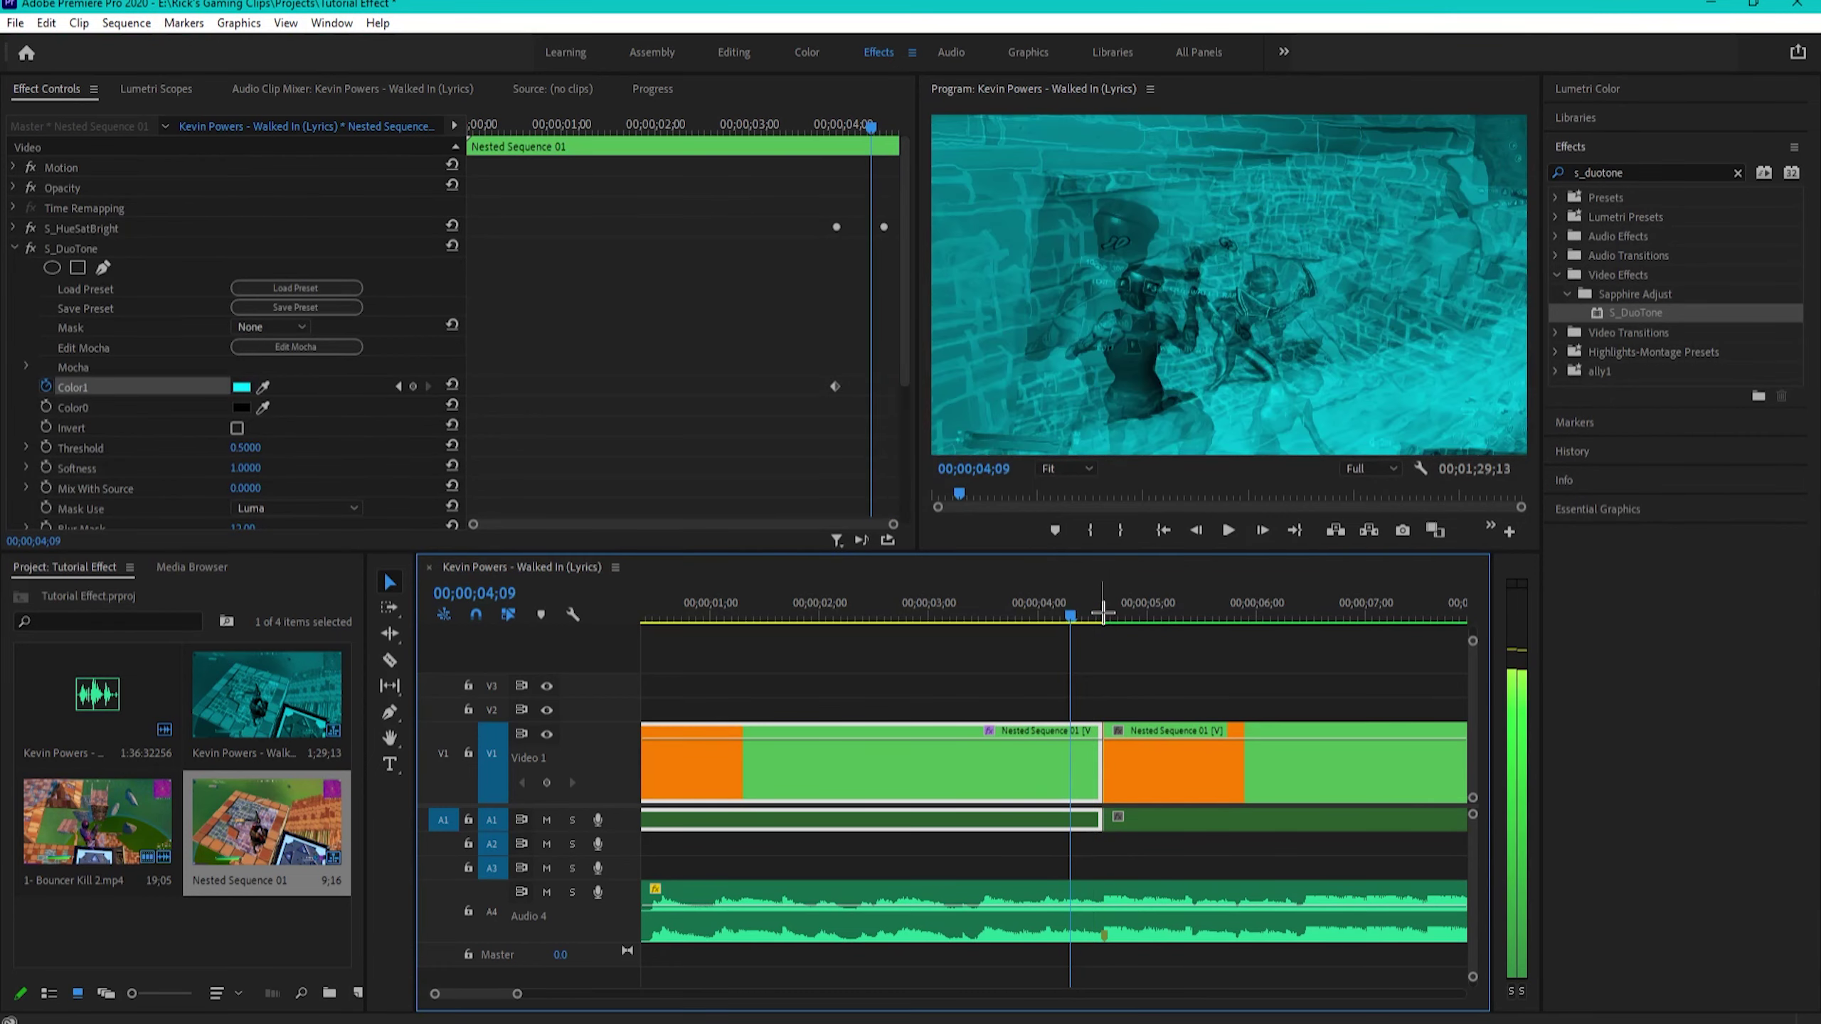
key(Left)
key(Left)
key(Left)
key(Left)
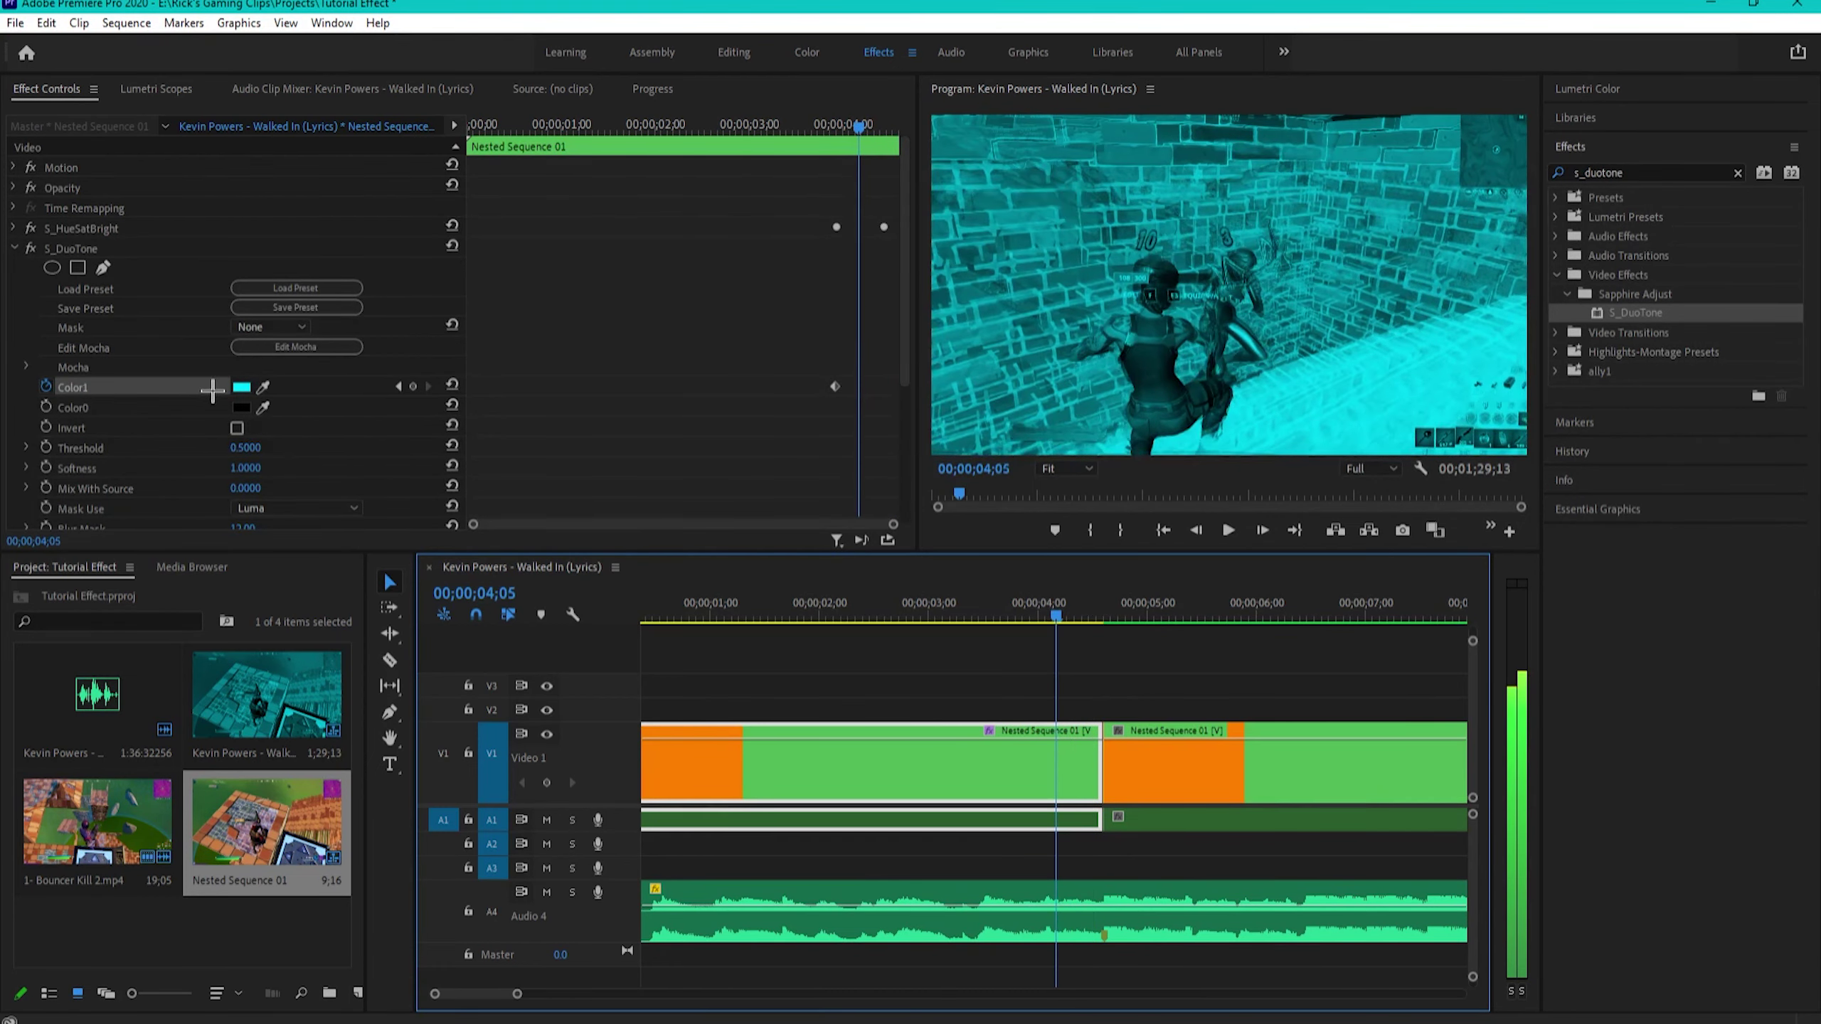
click(242, 388)
drag(713, 371, 713, 471)
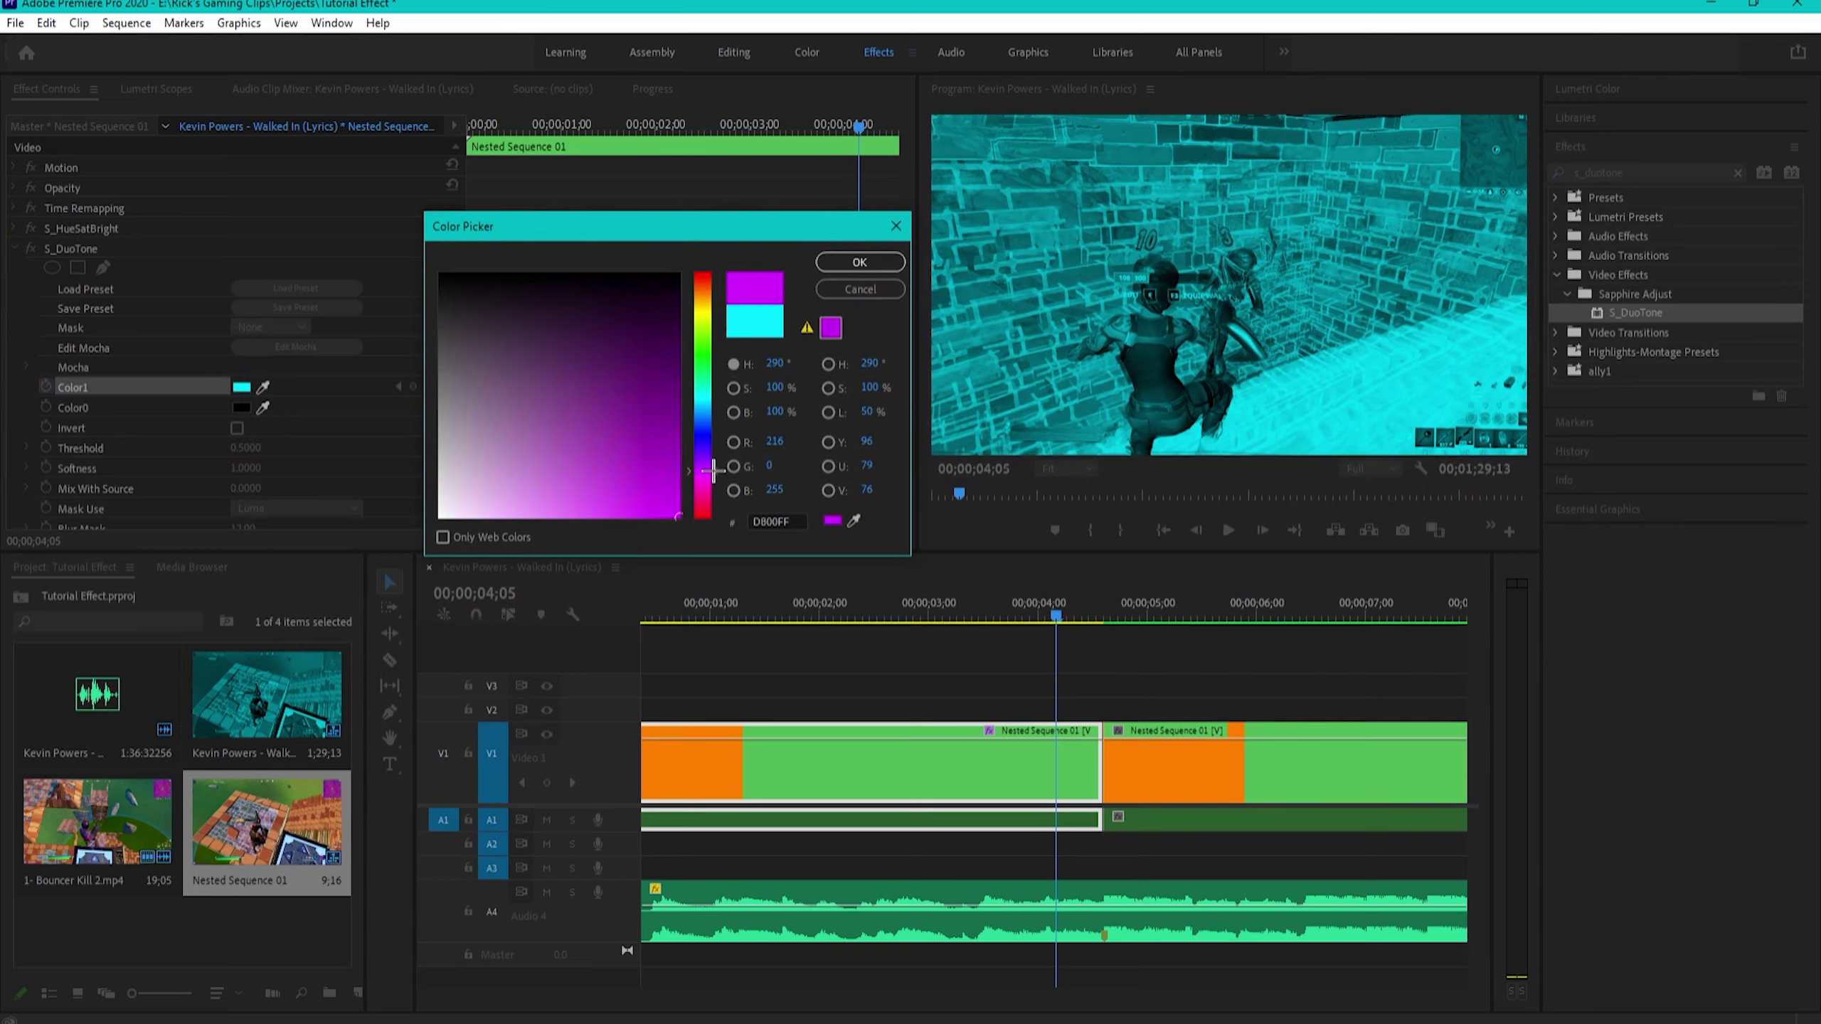
click(859, 262)
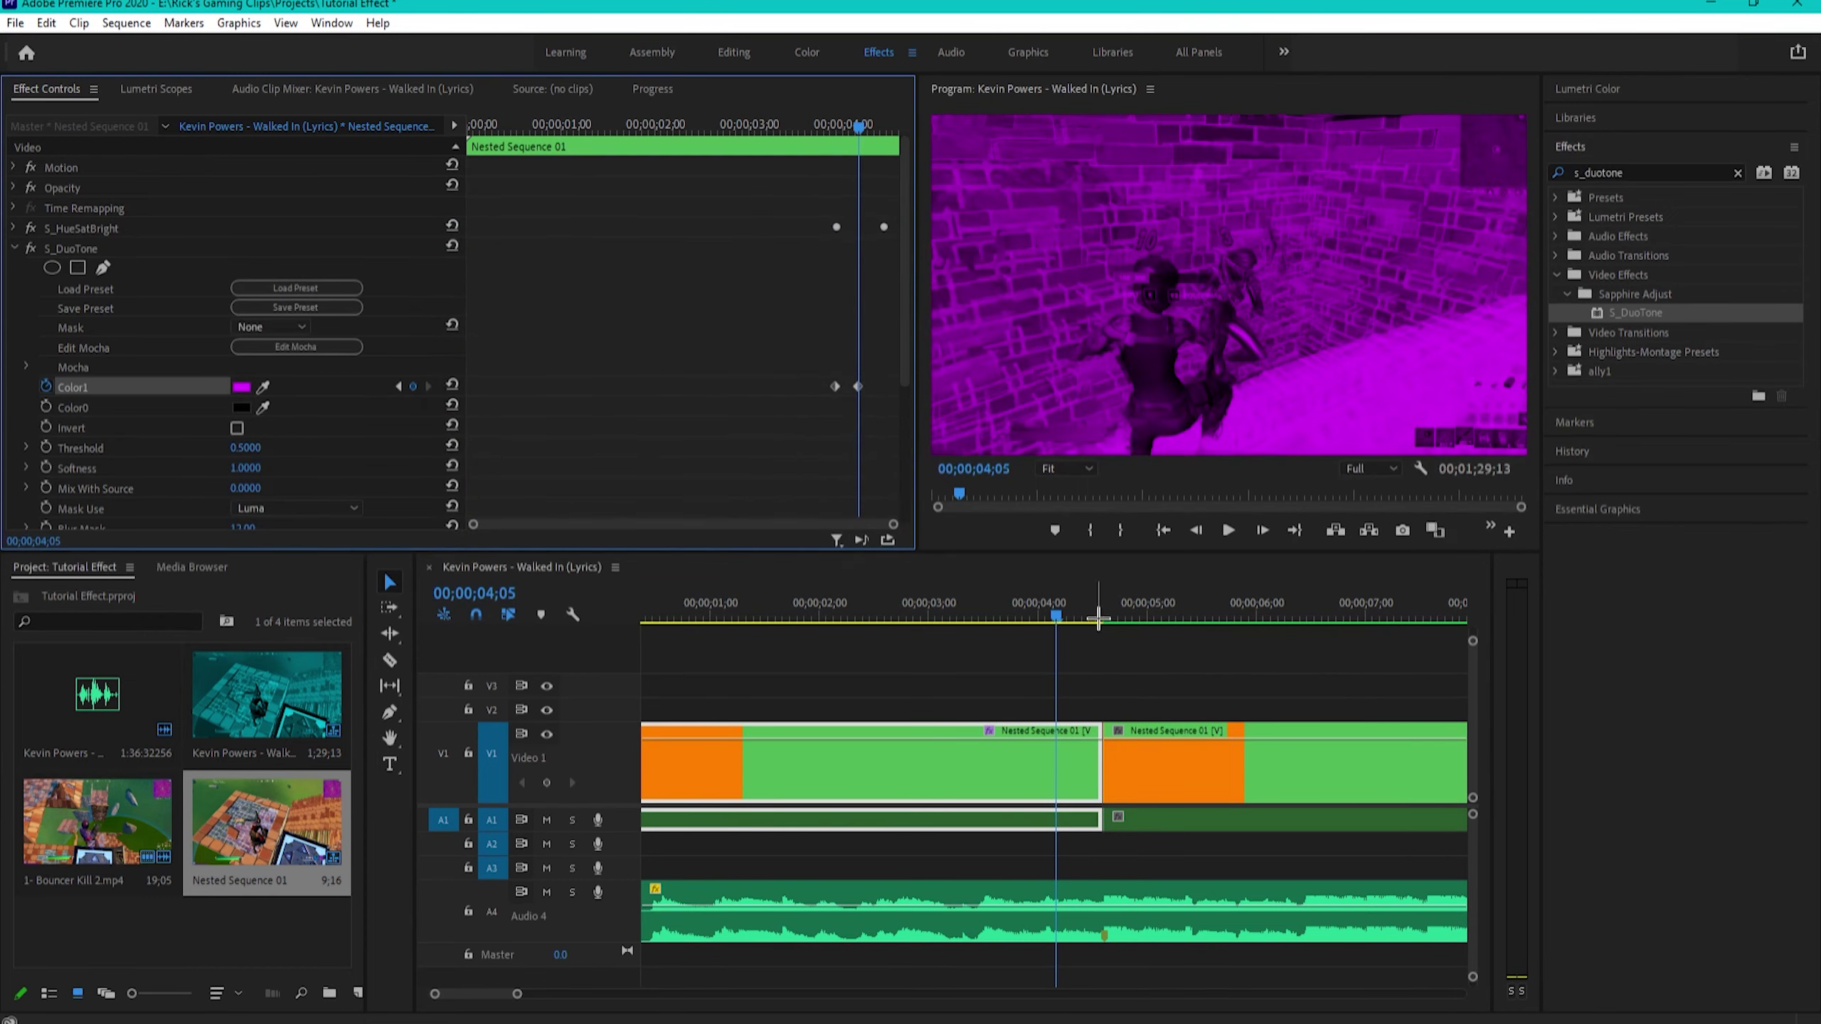
- Add a Color1 keyframe on S_DuoTone at 00;00;04;14, four frames before the cut, with the green 00FF8A
click(1105, 613)
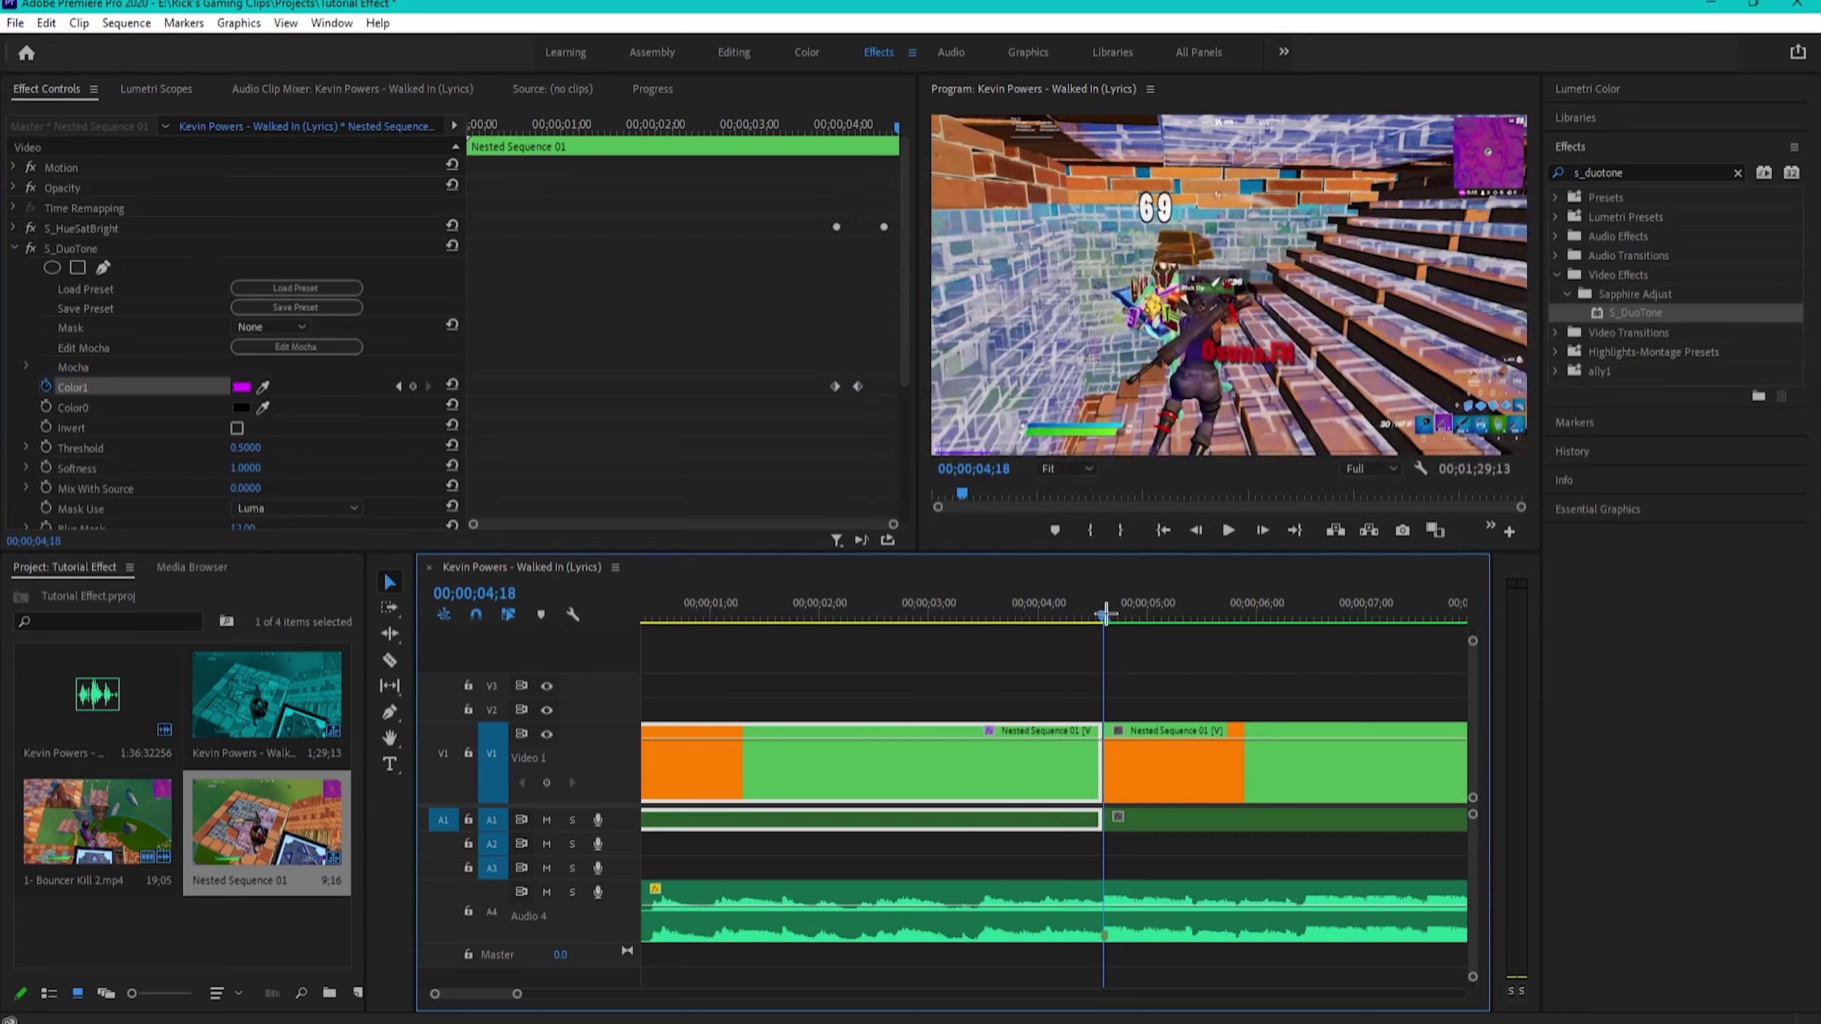
key(Left)
key(Left)
key(Left)
key(Left)
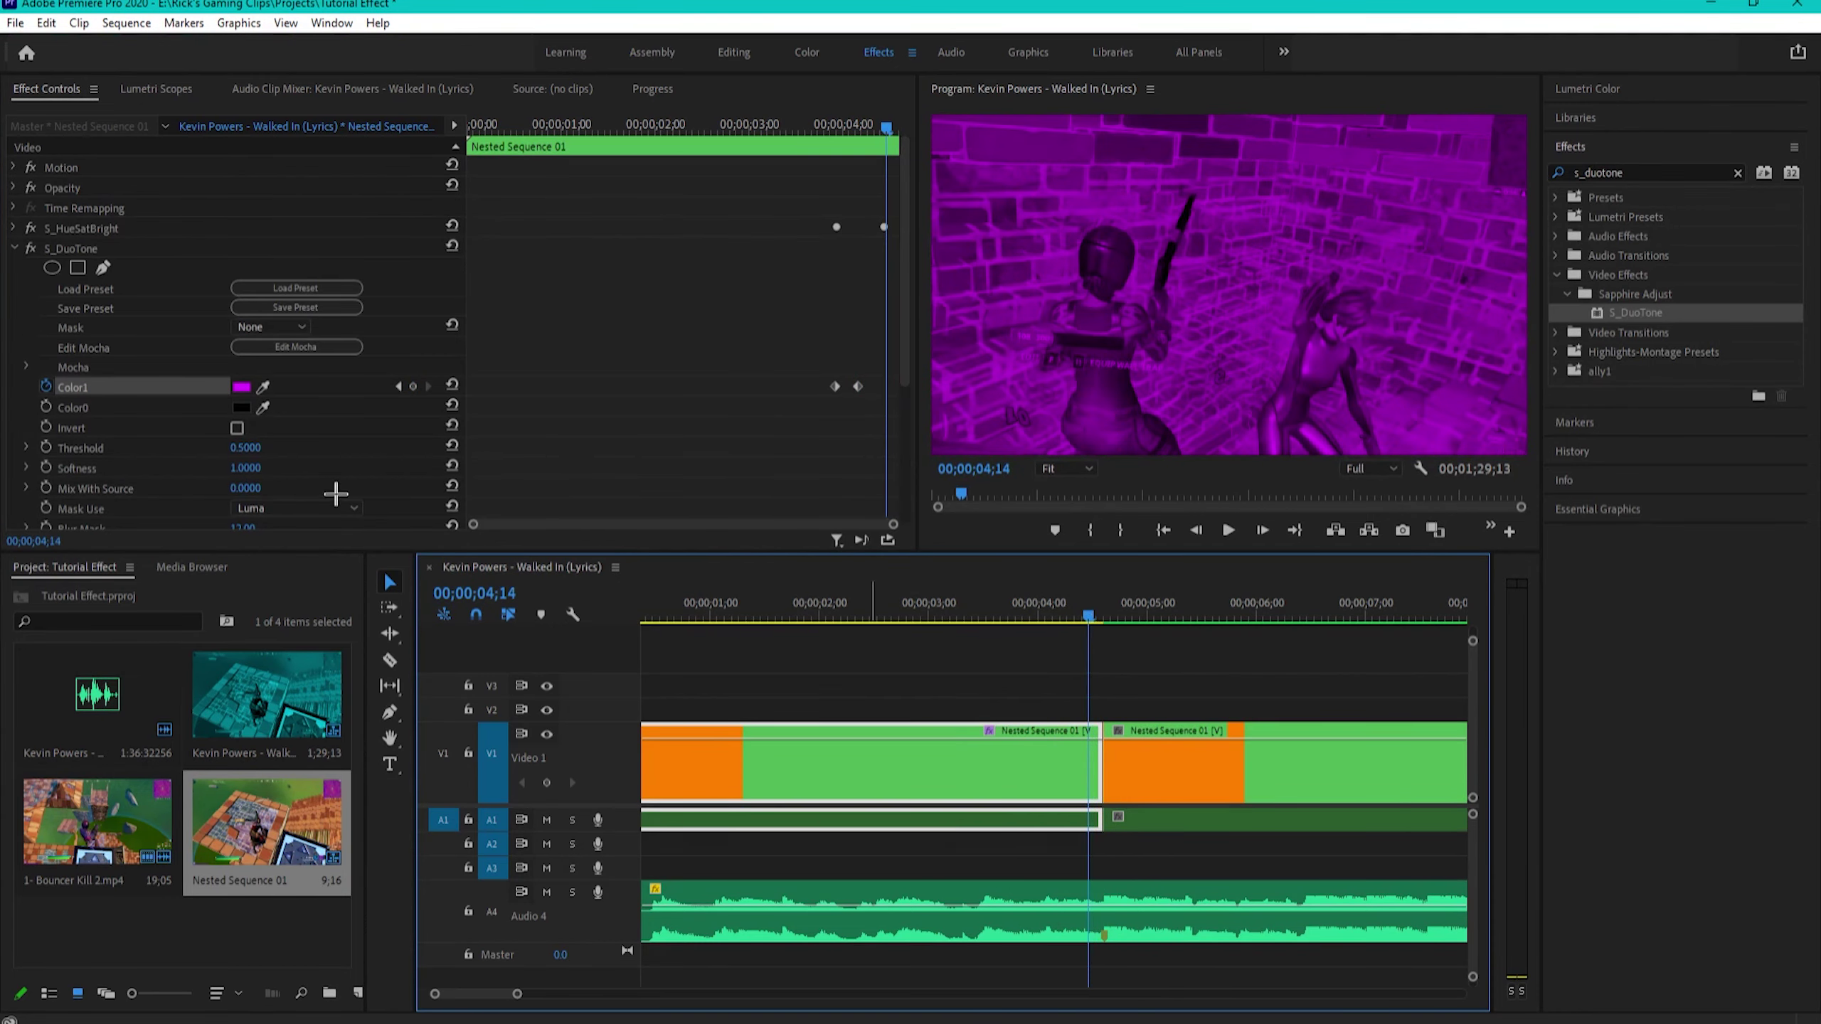
click(237, 388)
click(702, 376)
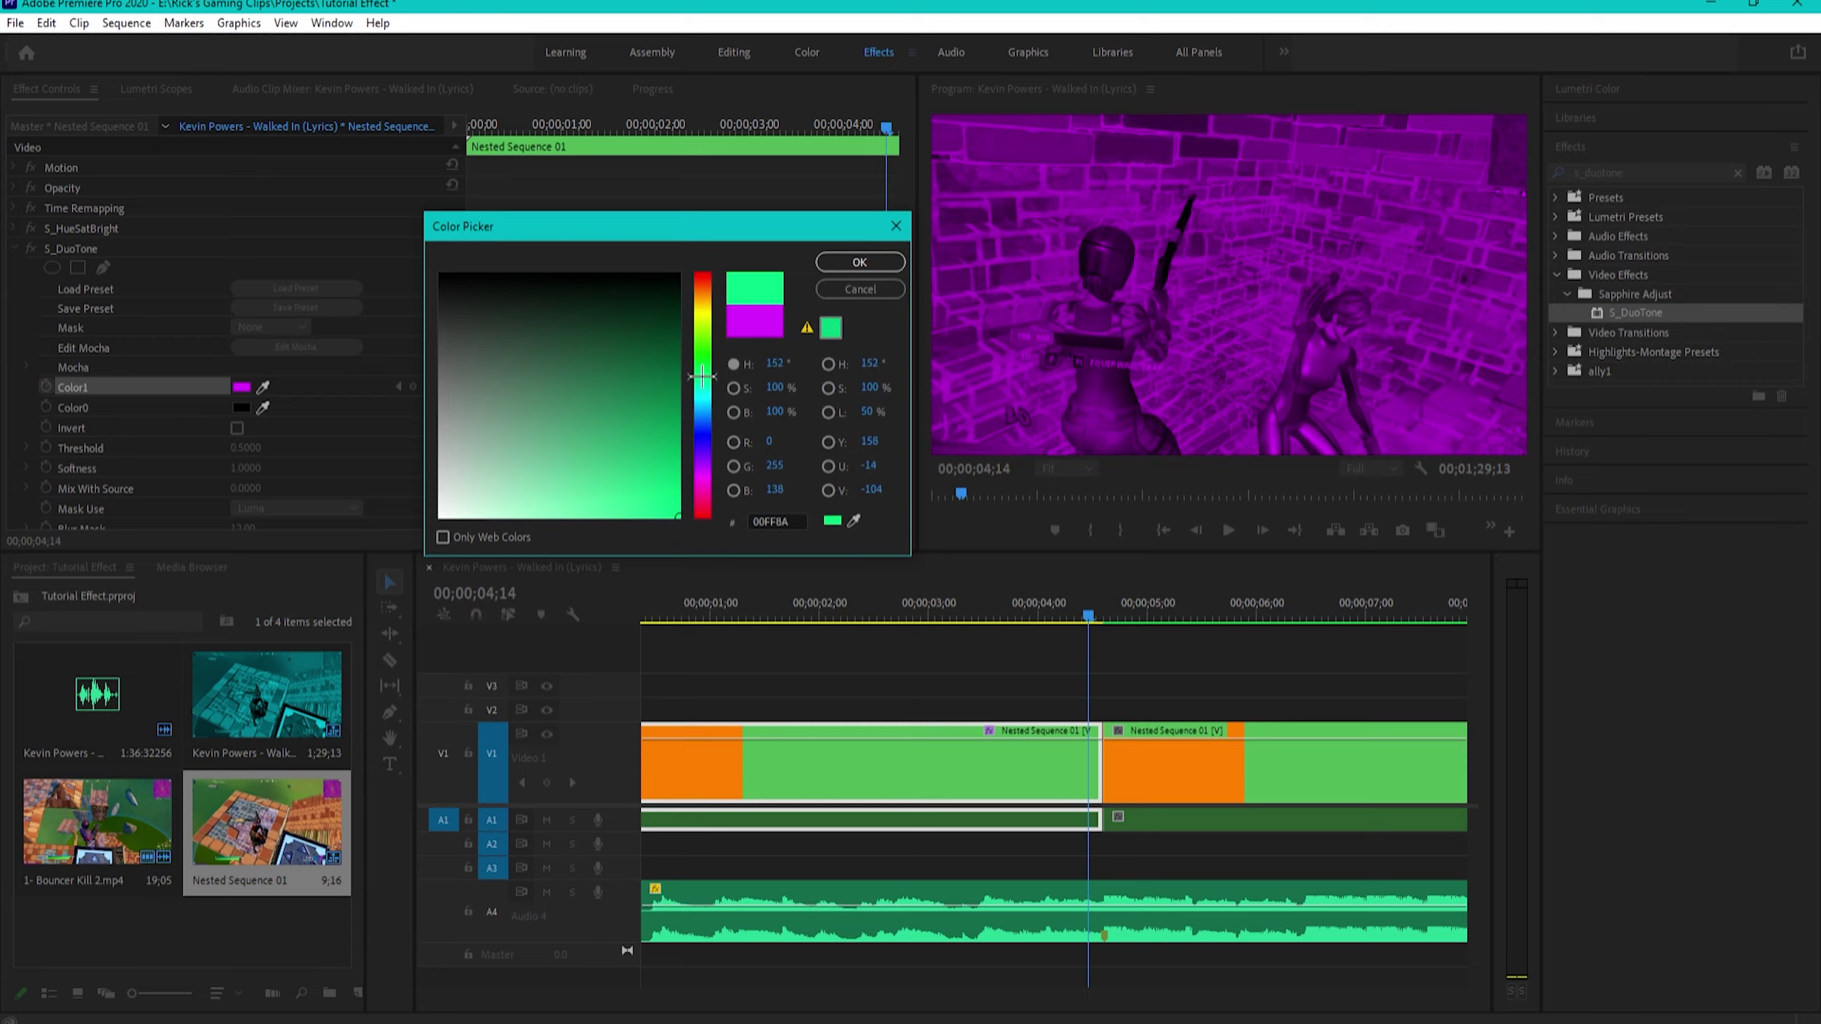
click(847, 263)
- Start animating S_DuoTone's Mix With Source at 00;00;03;28, aligned with the first Color1 keyframe, and set it to 1
drag(803, 618, 1102, 616)
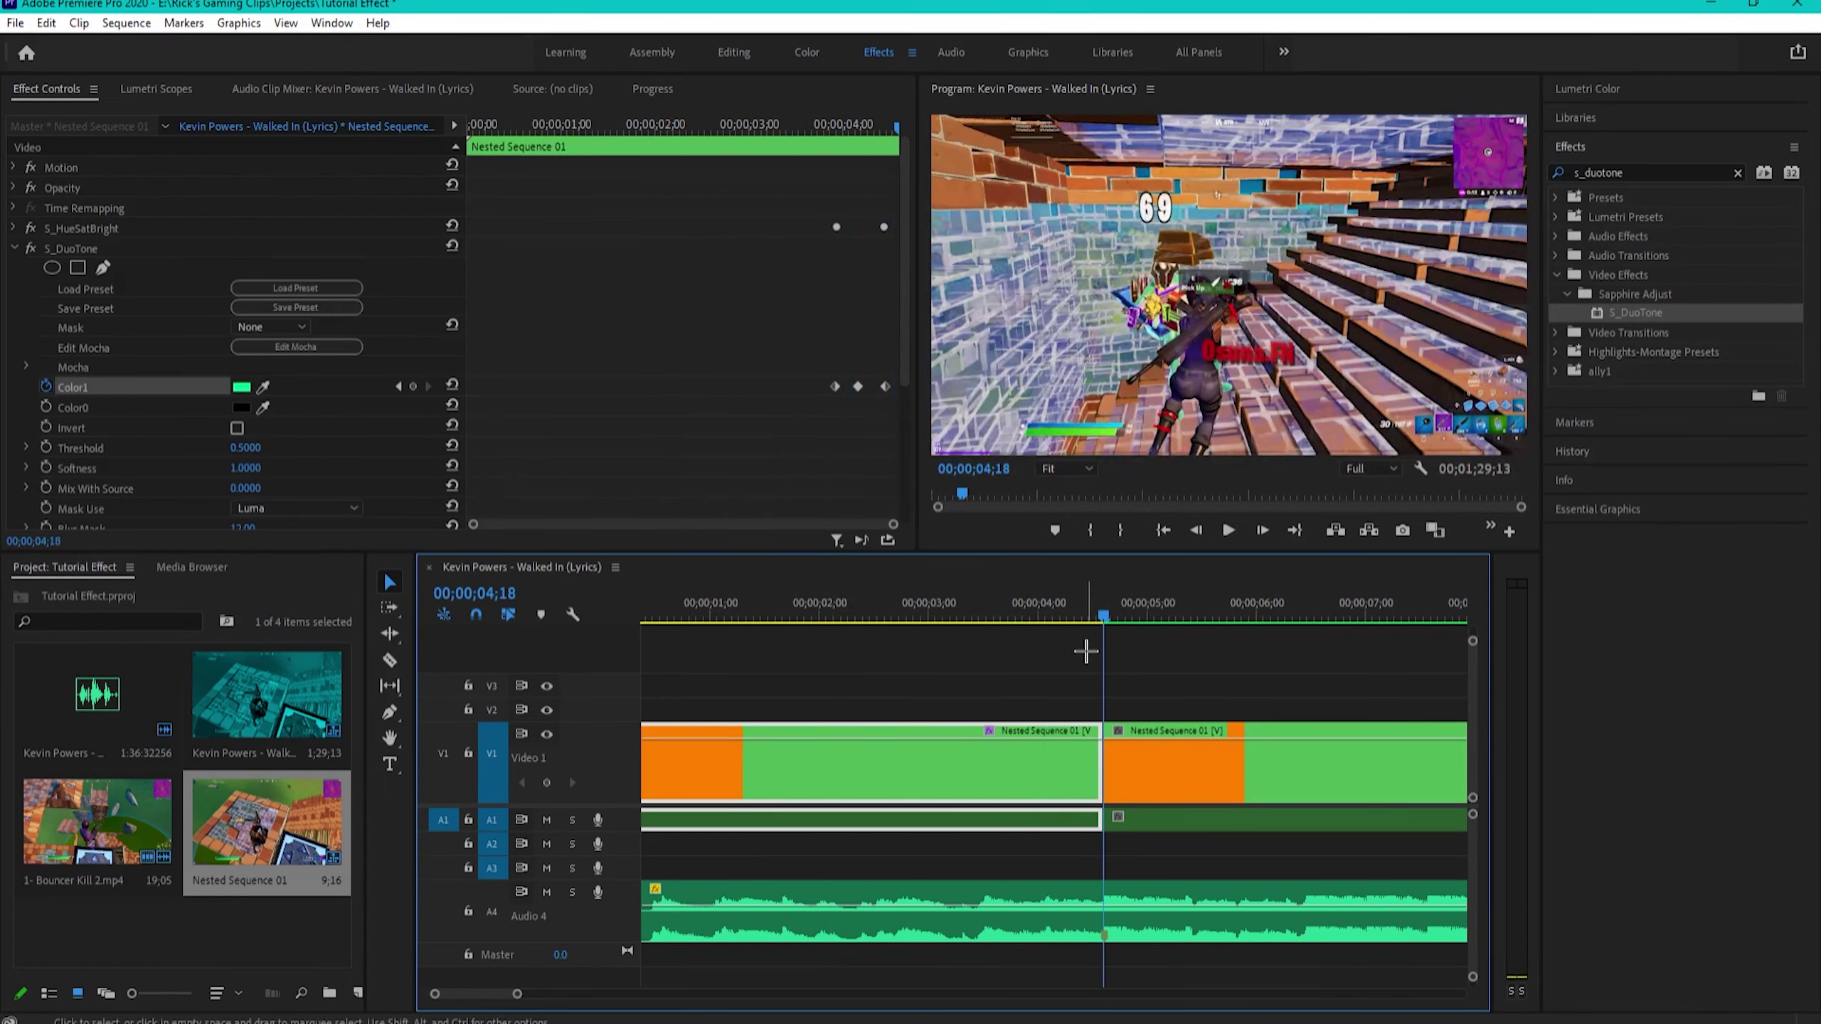
drag(942, 611, 1030, 609)
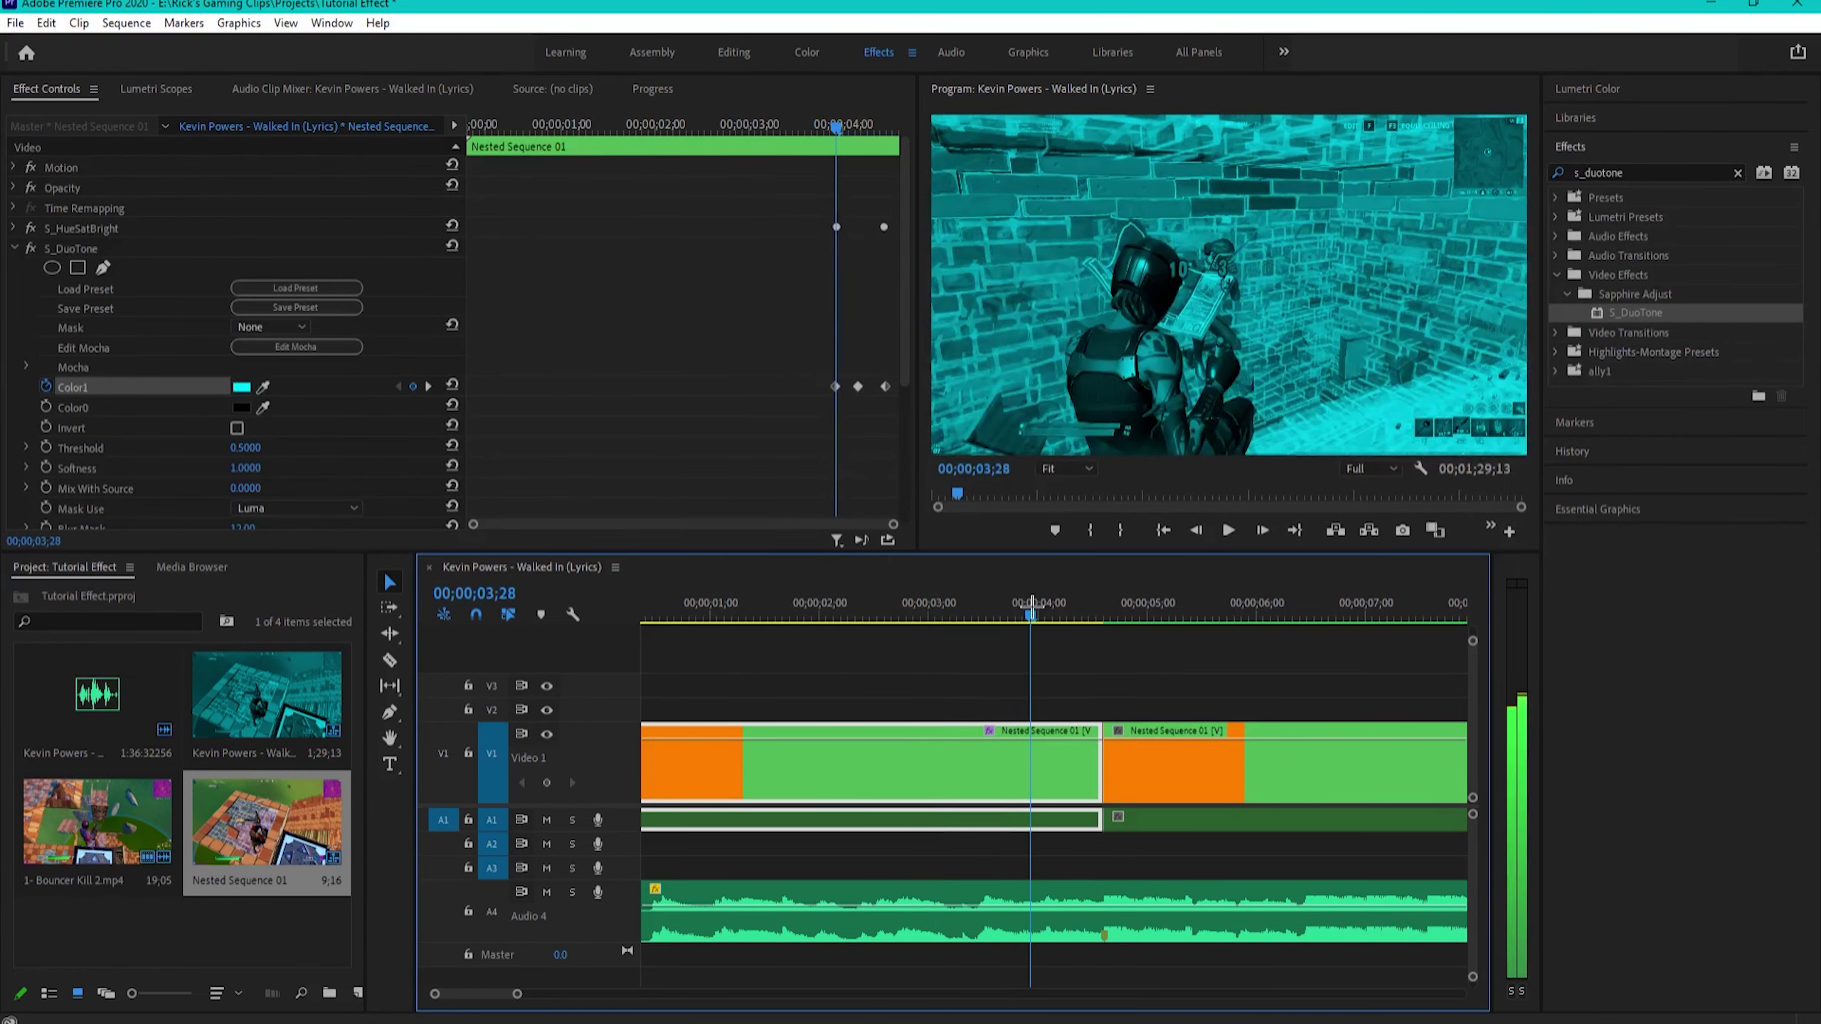
scroll(243, 468, down, 2)
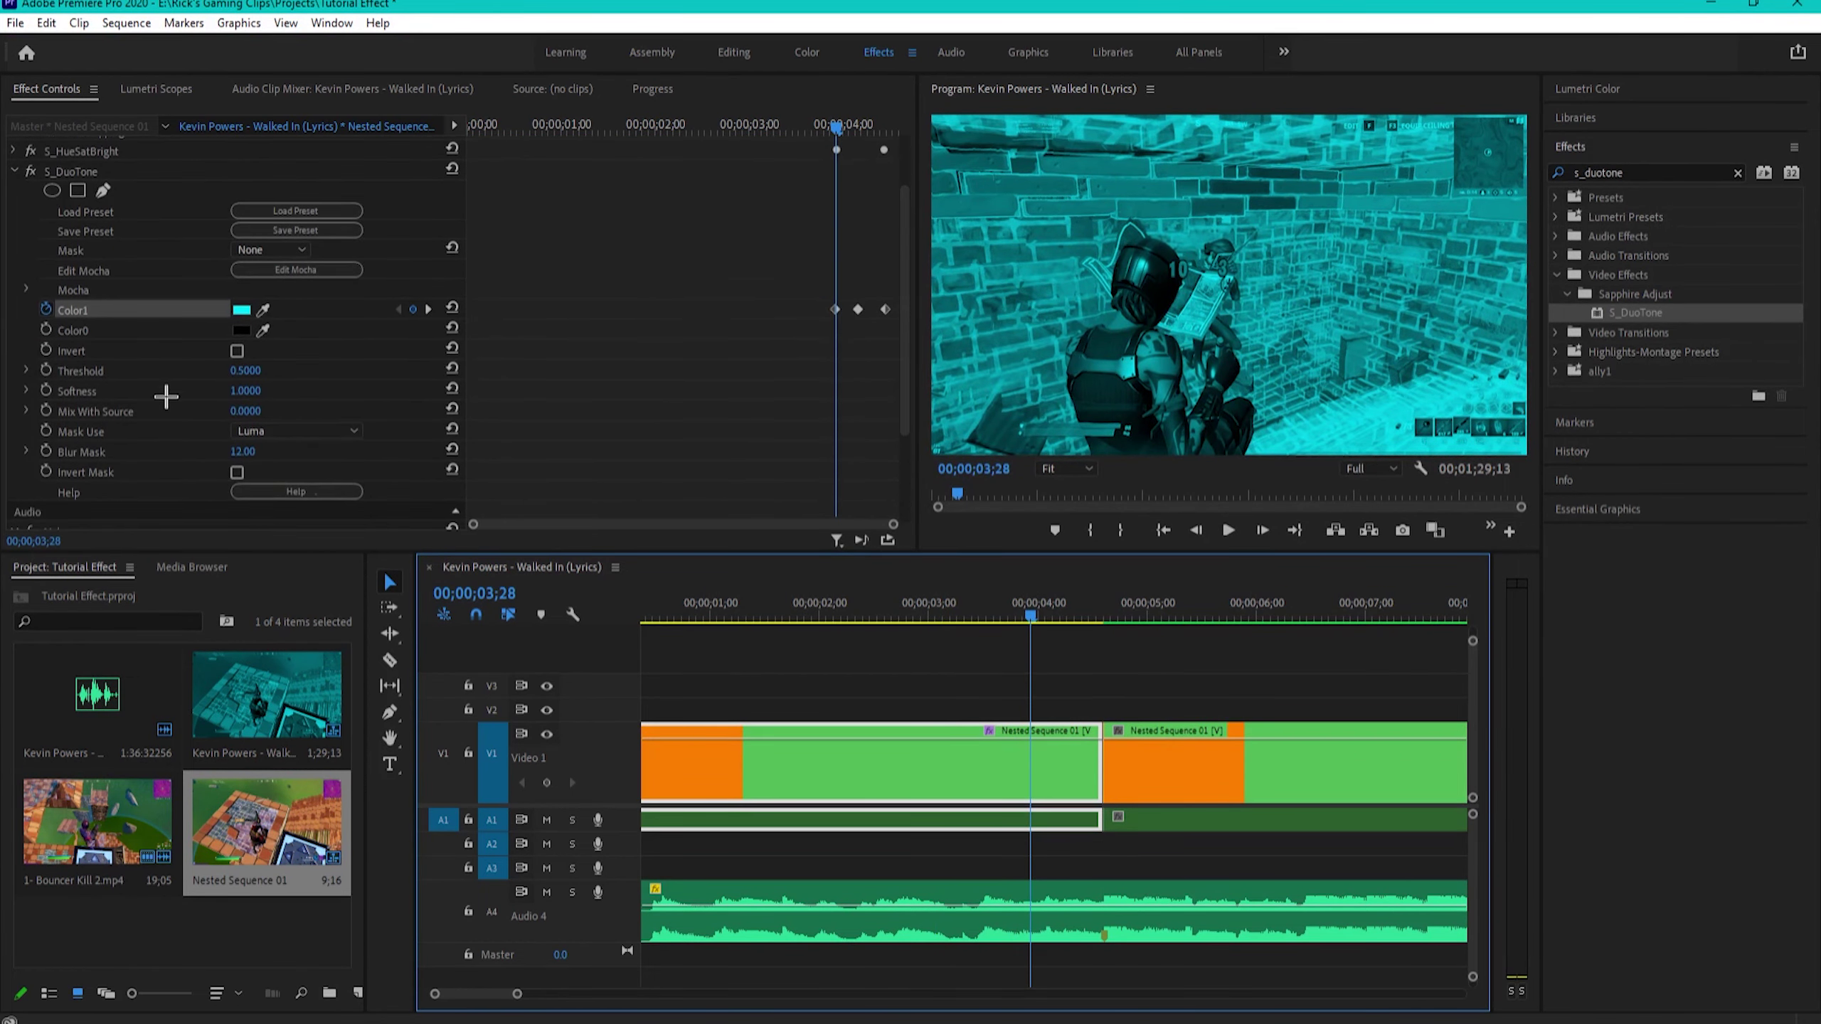
click(47, 410)
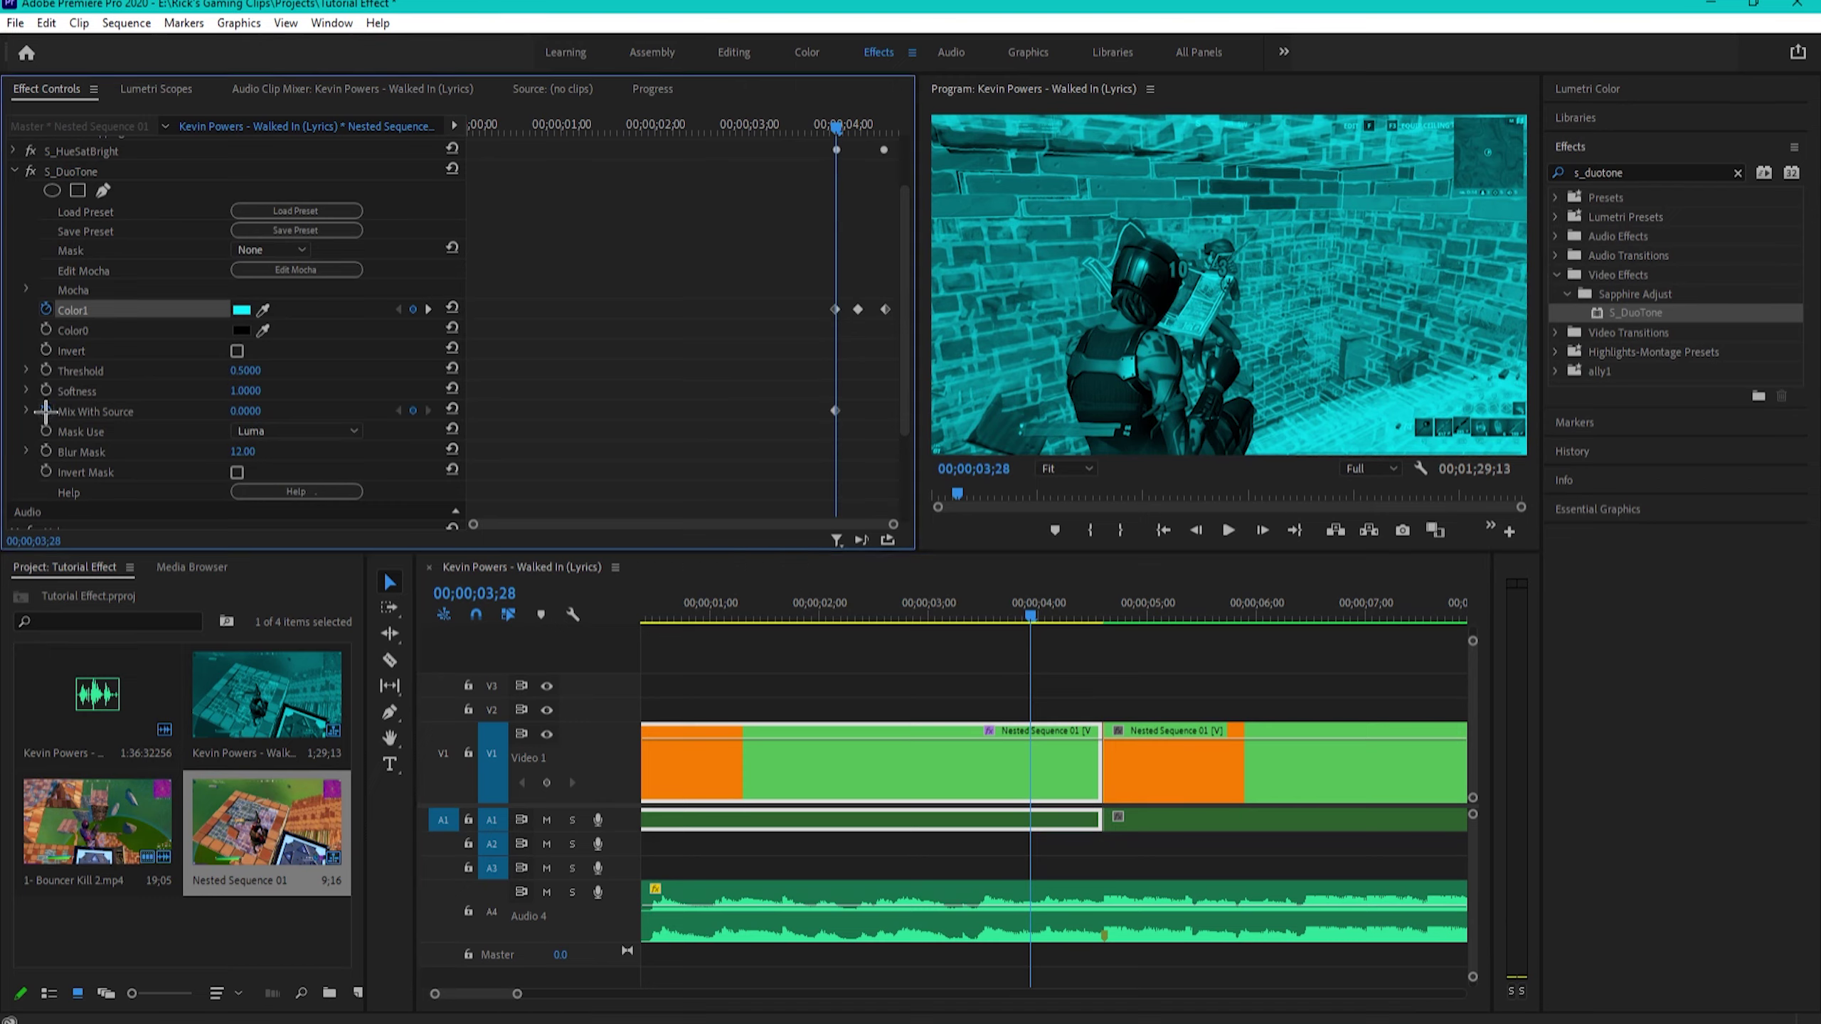
click(255, 411)
text(1)
key(Return)
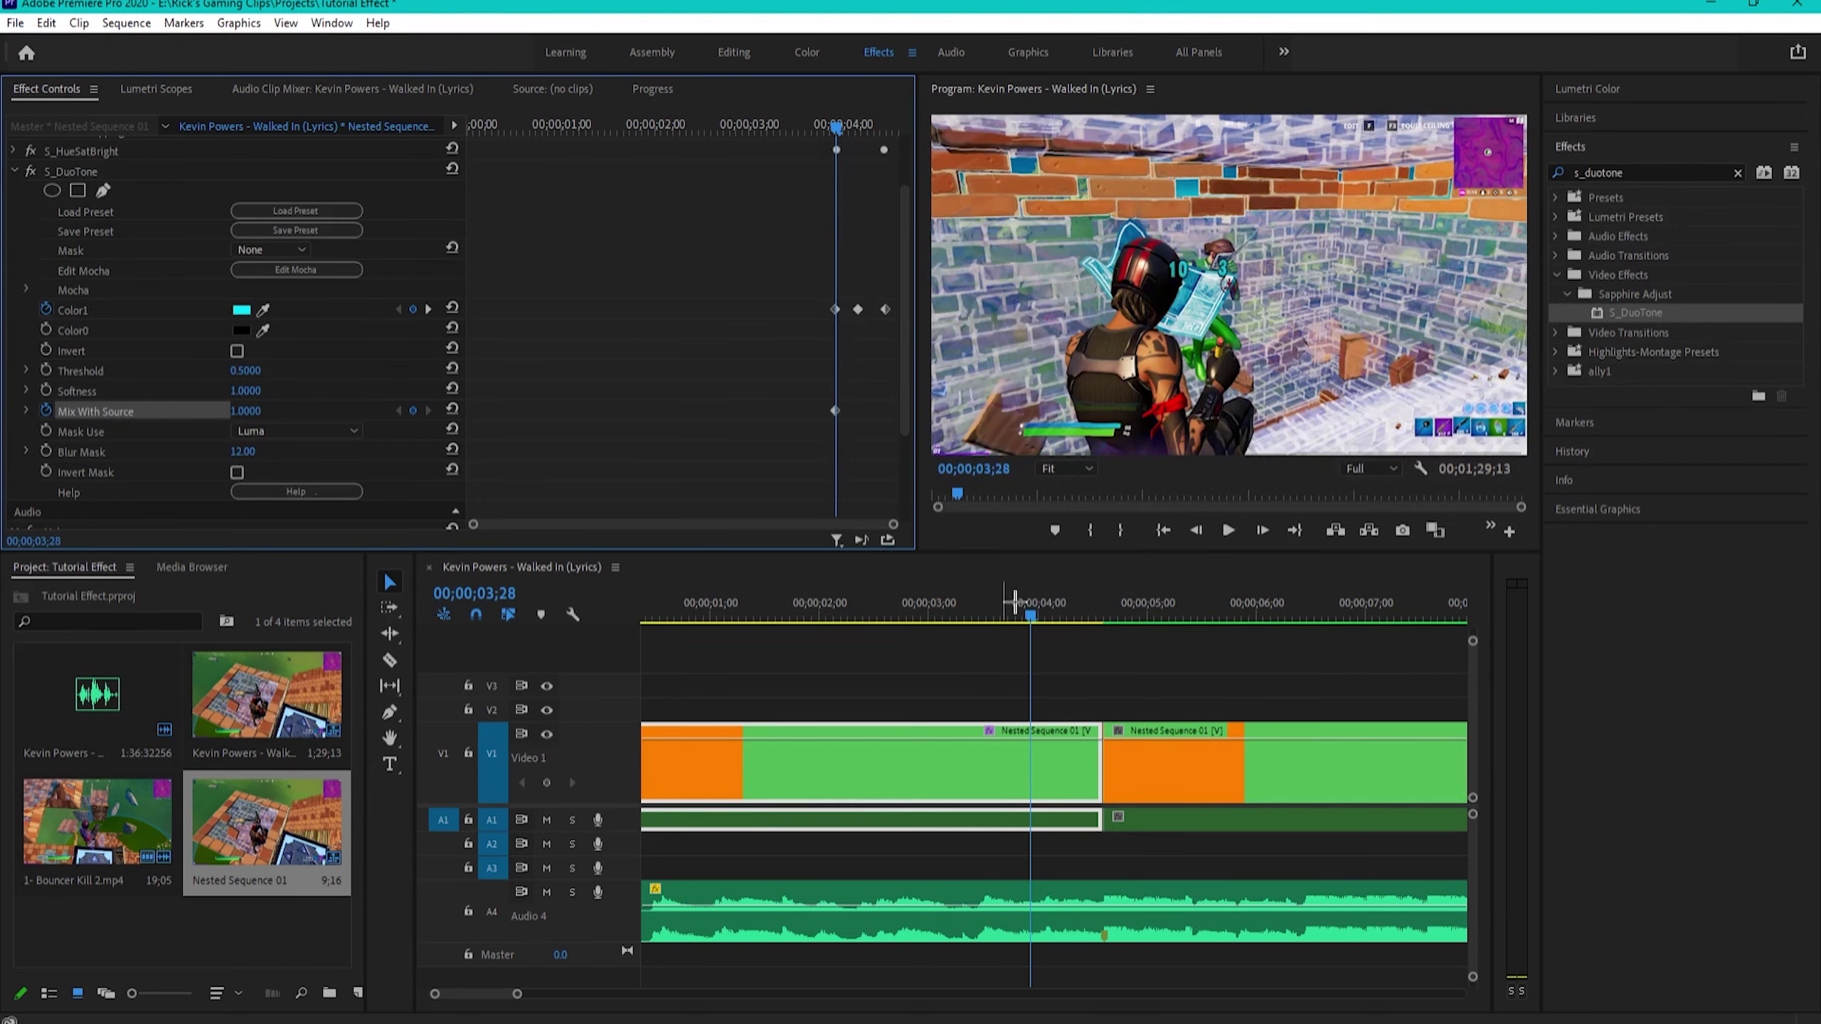
- Set S_DuoTone's Mix With Source to 0 at 00;00;04;12, six frames before the cut
click(1104, 606)
key(Left)
key(Left)
key(Left)
key(Left)
key(Left)
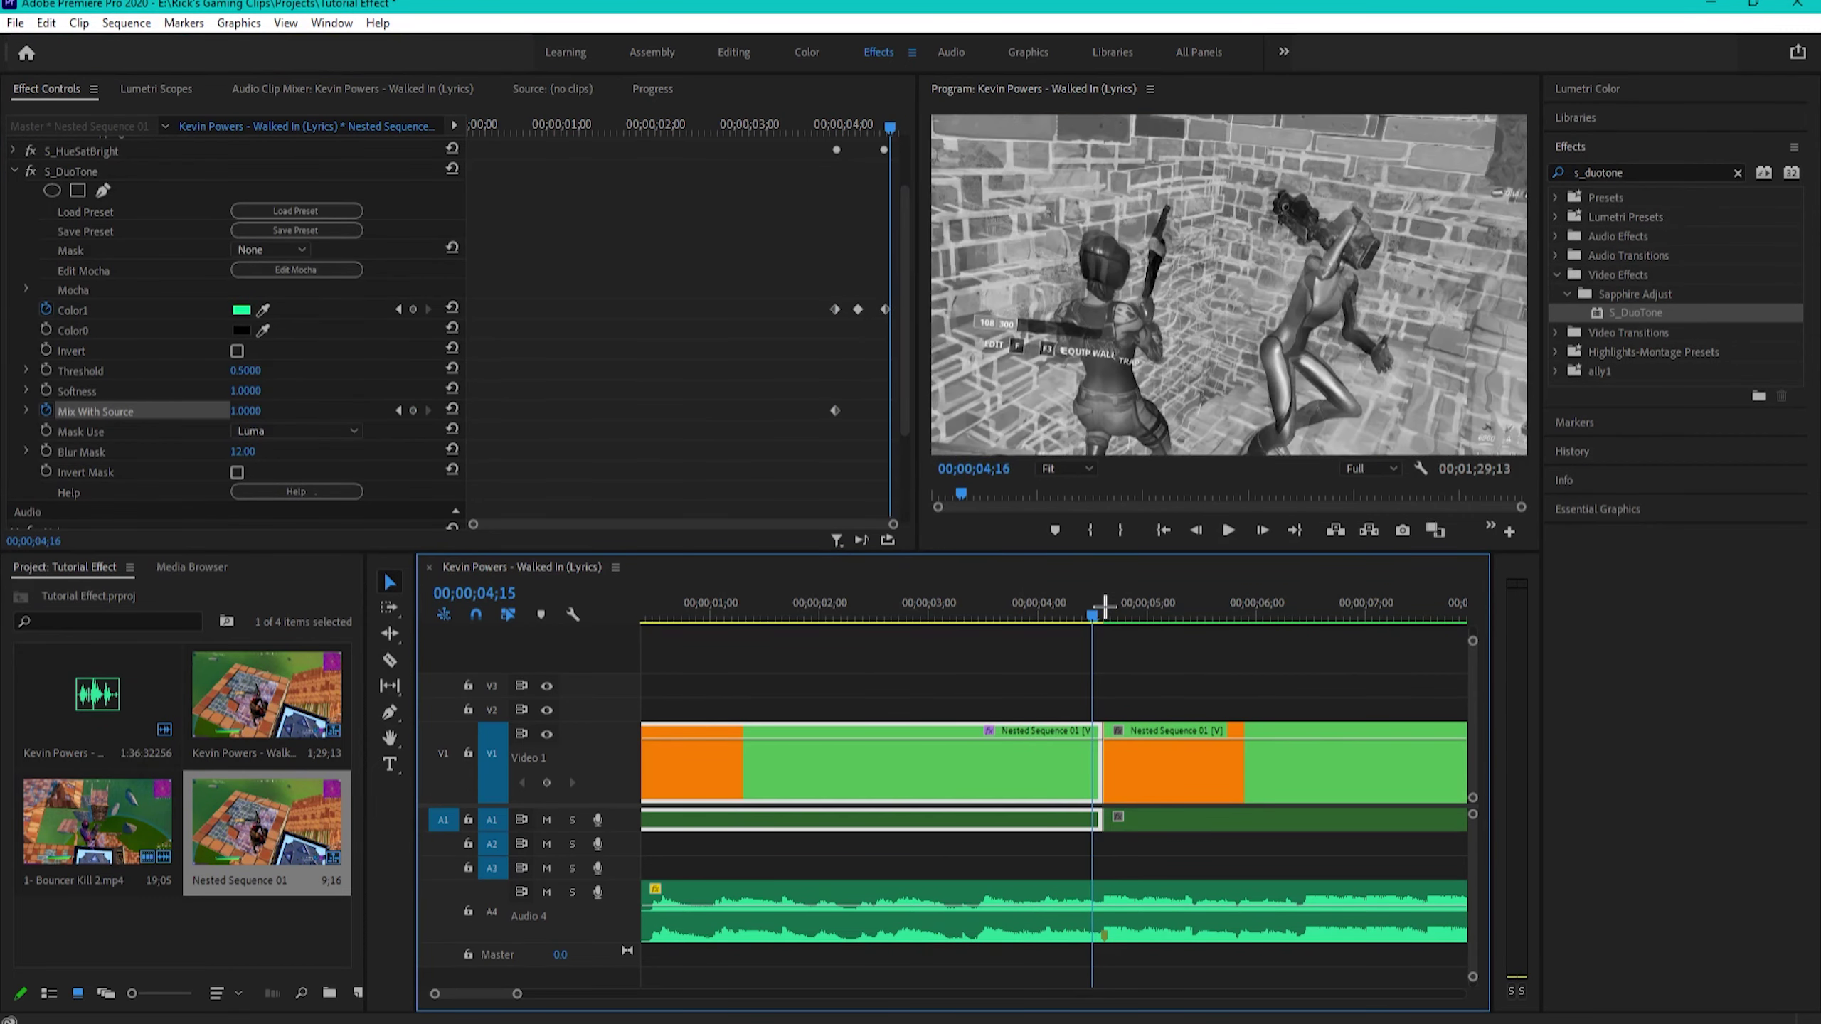
key(Left)
click(262, 410)
key(Return)
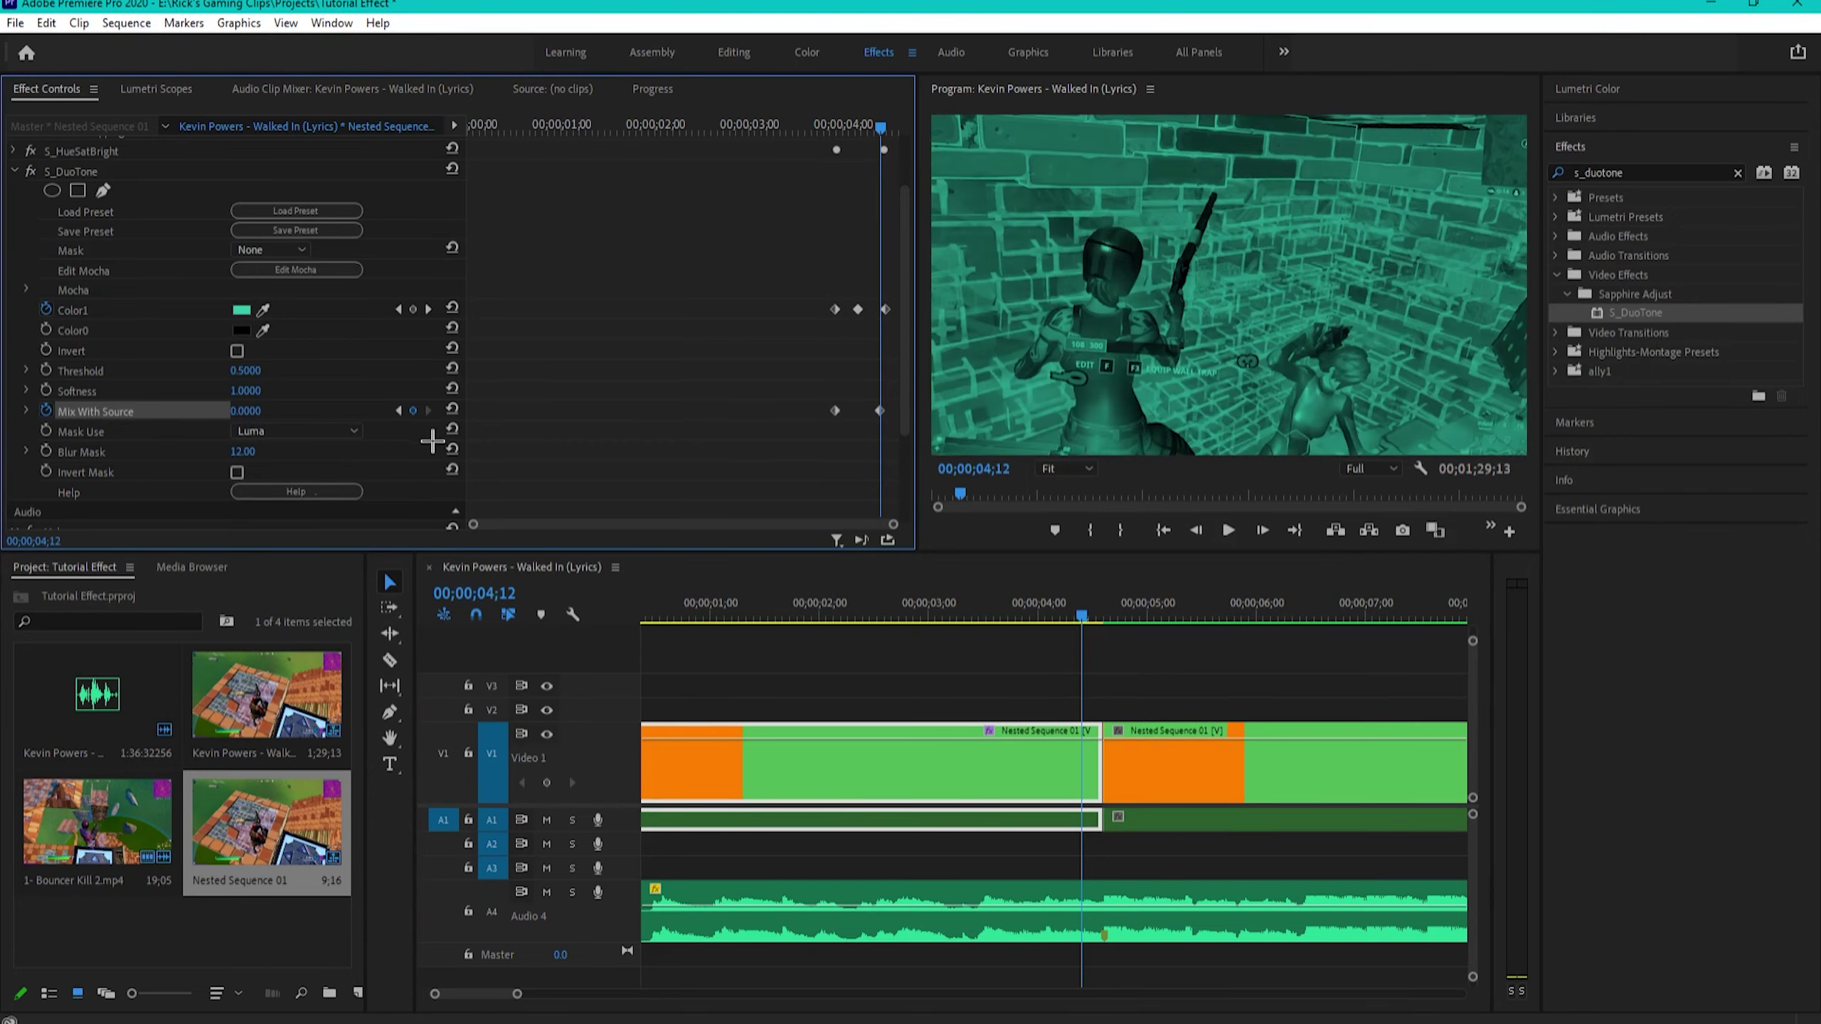
- Play back the color transition leading into the cut and save the project
key(shift+k)
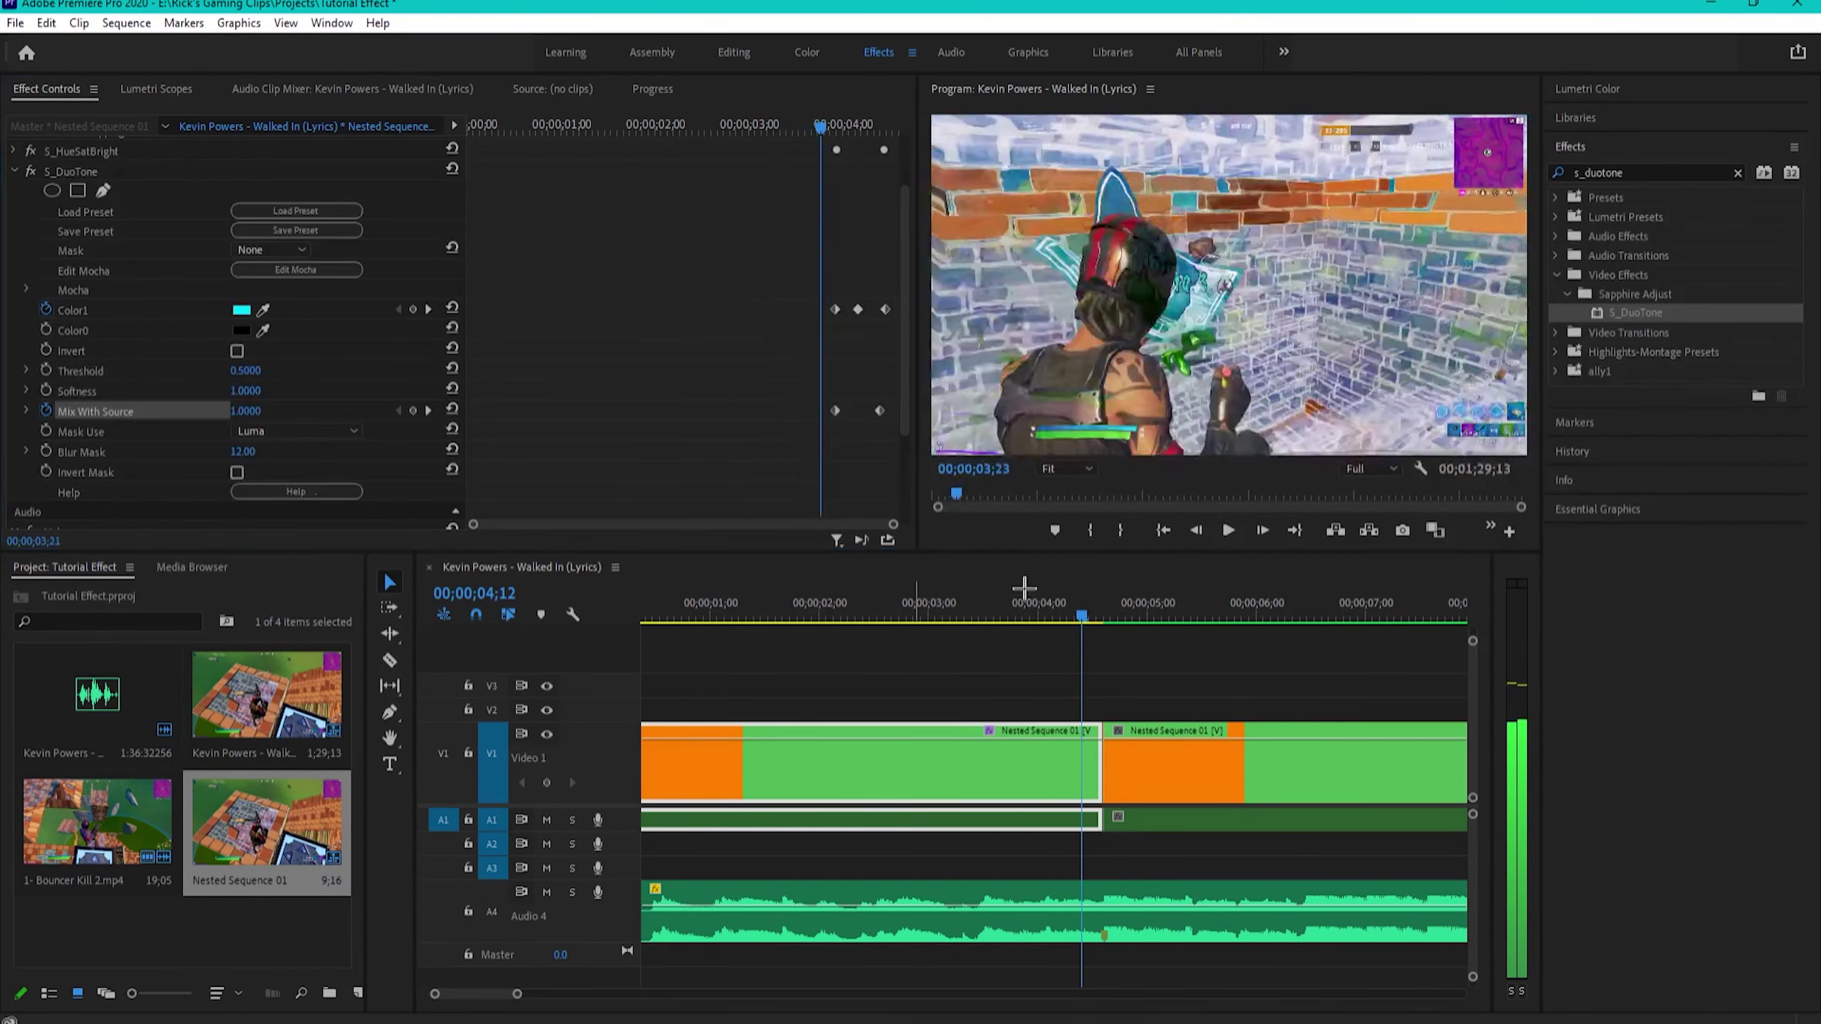
click(1037, 572)
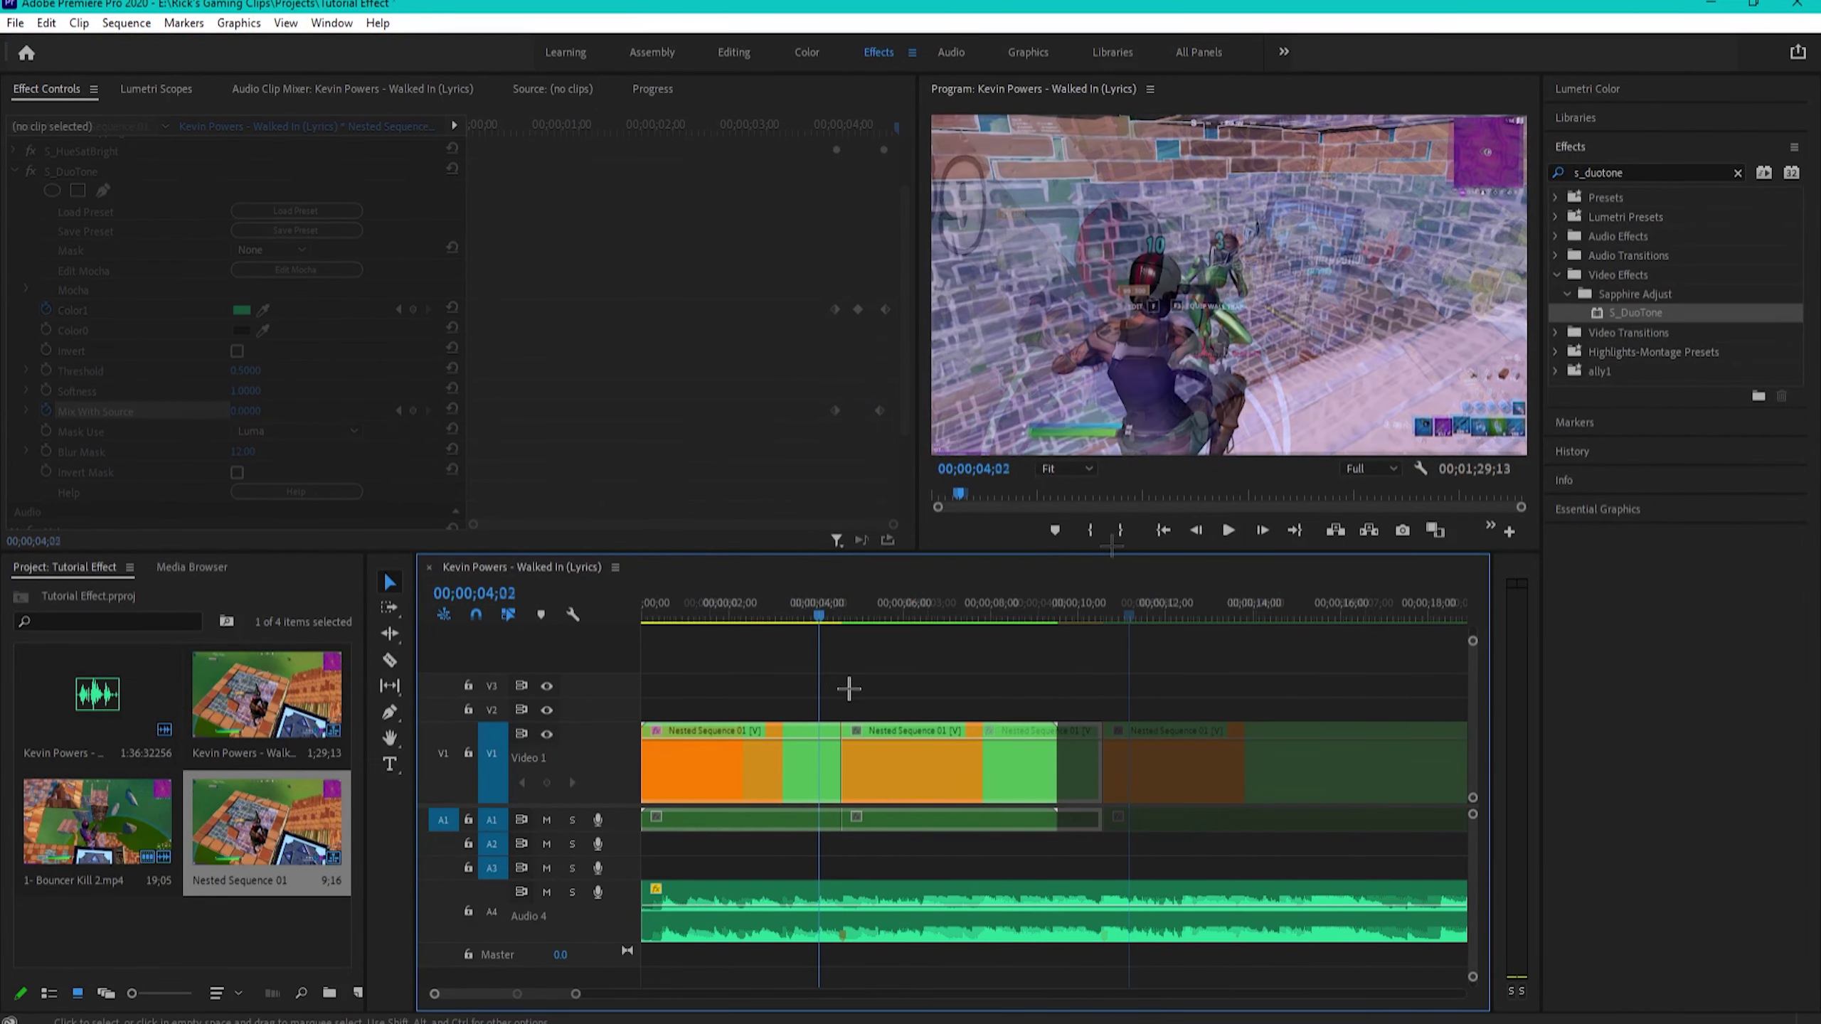
key(ctrl+s)
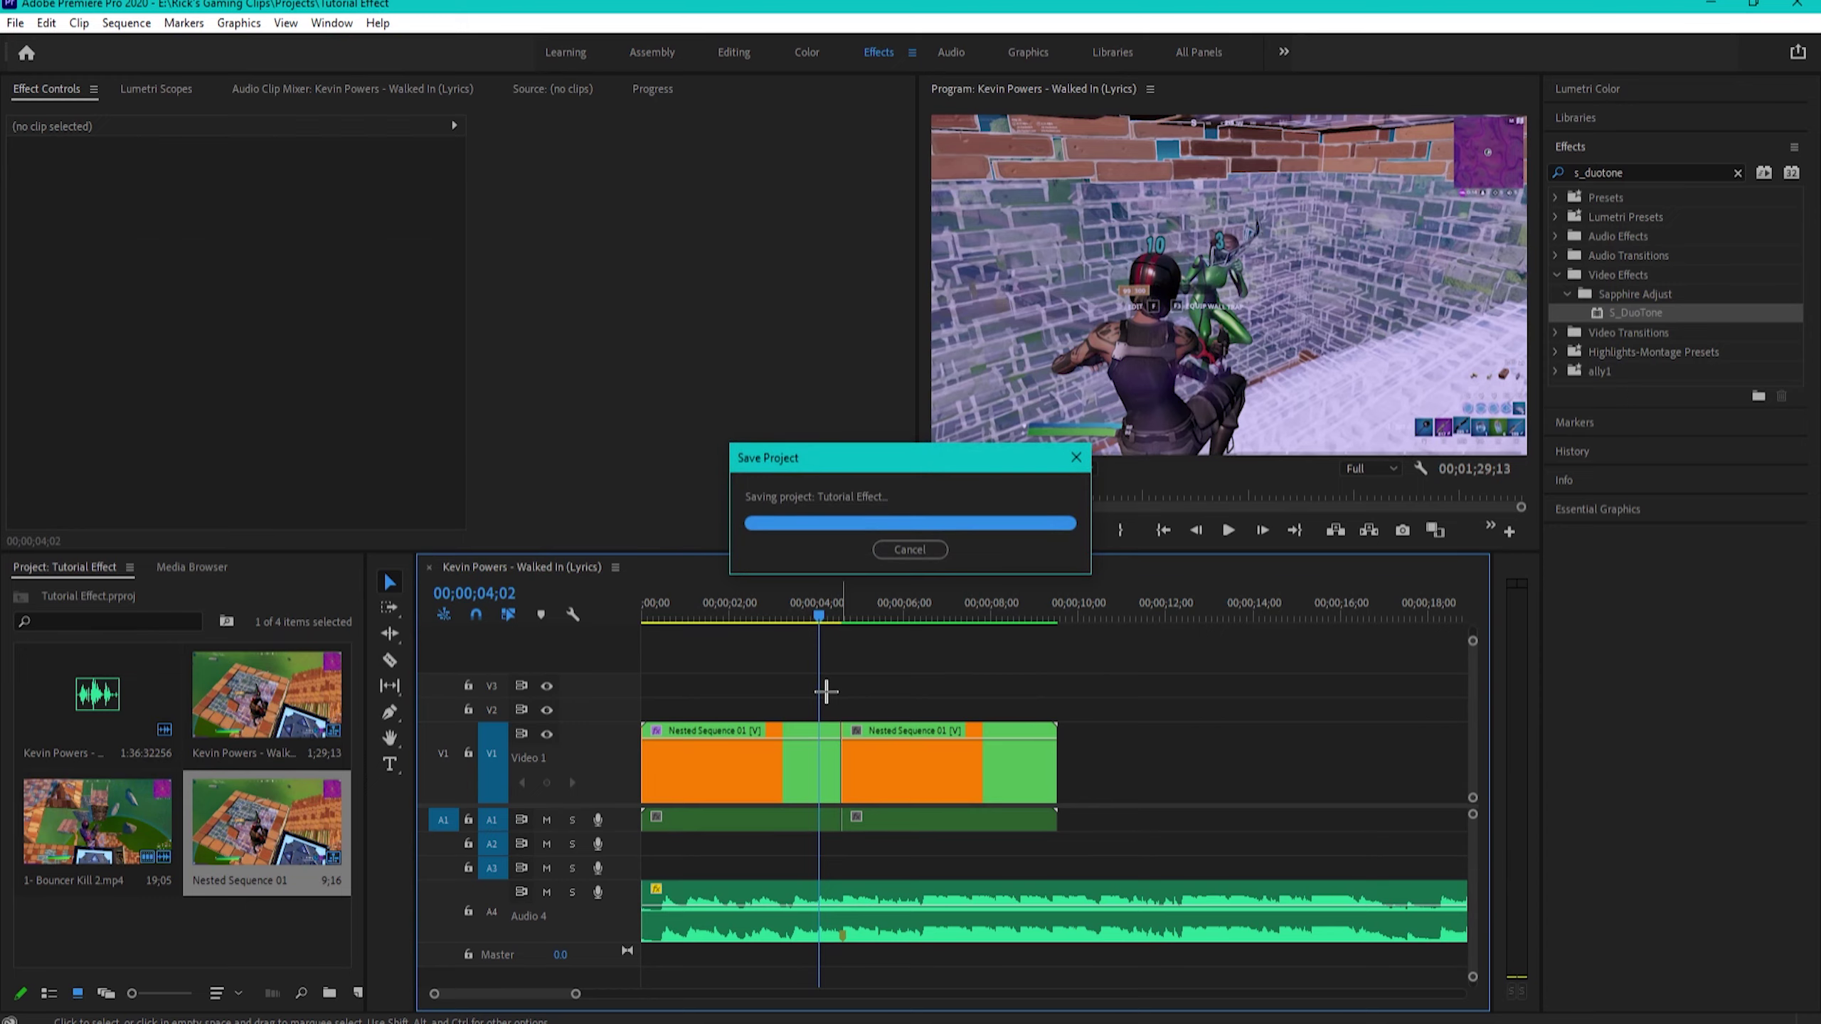
- Find the BCC Bulge effect, apply it to the nested segment before the cut, and collapse the S_DuoTone settings
click(1657, 172)
text(BBC Bul)
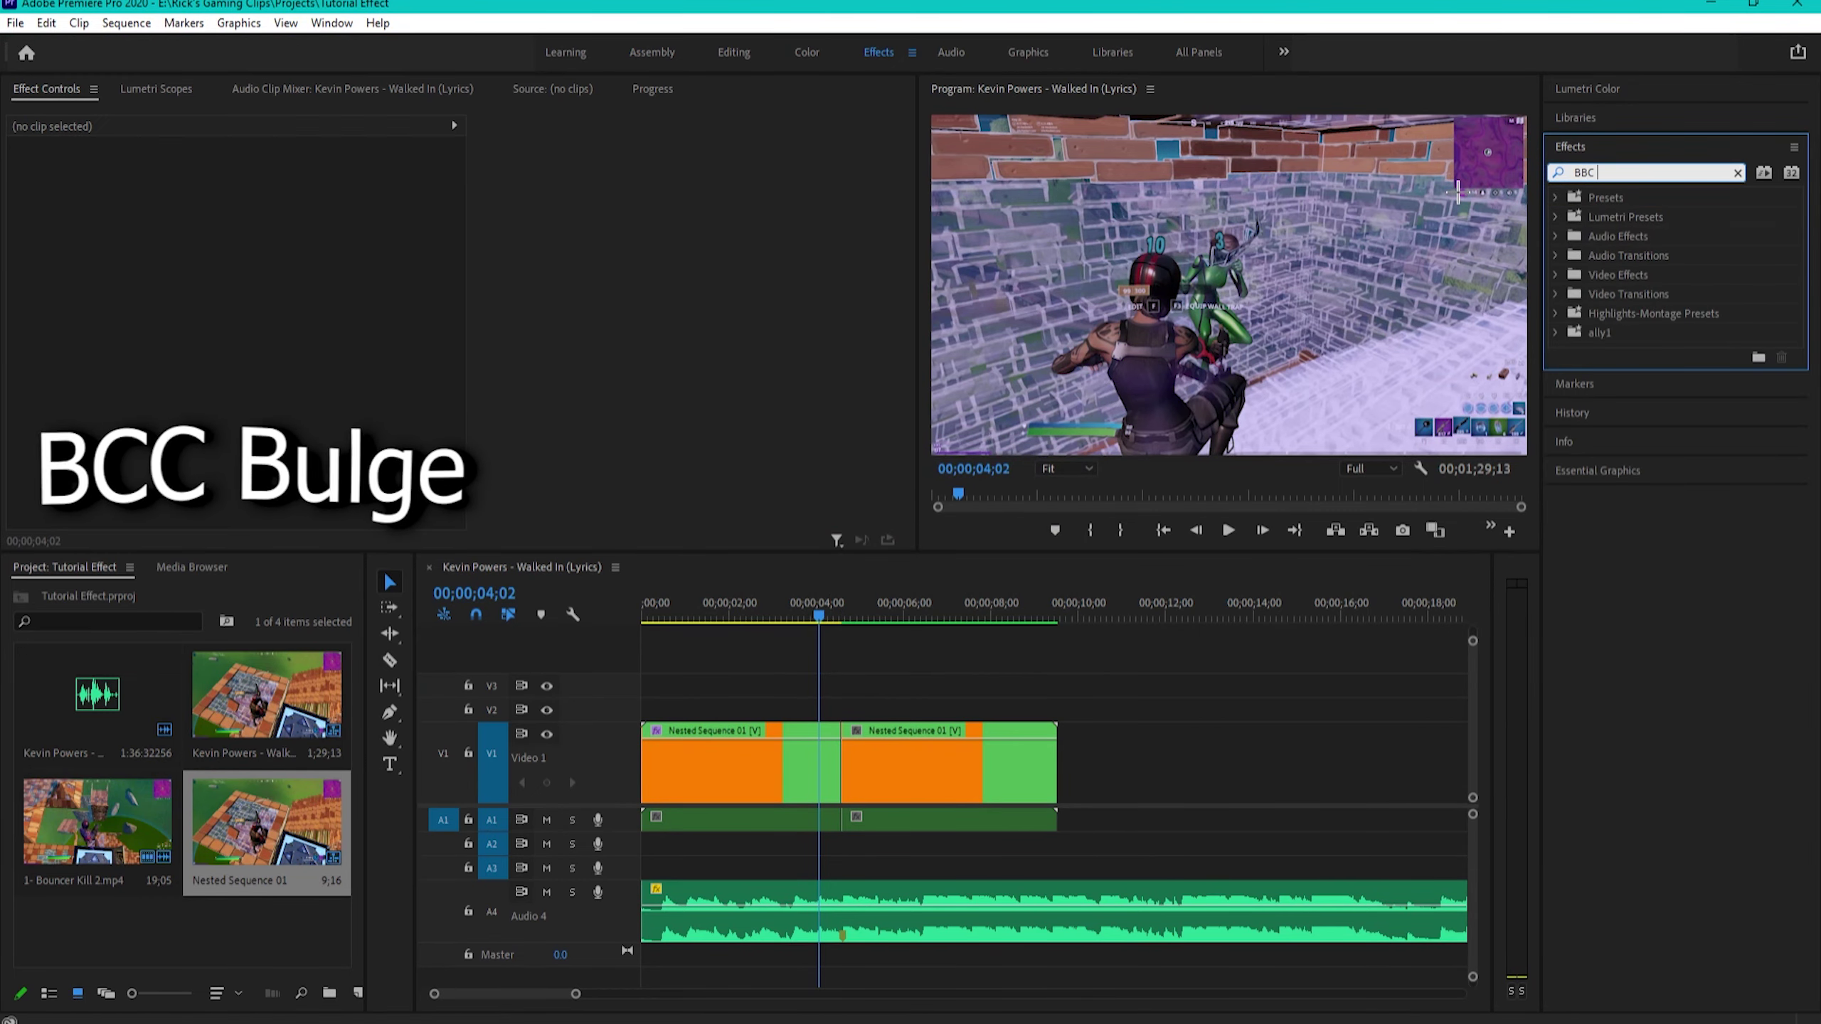
key(BackSpace)
key(BackSpace)
key(BackSpace)
key(BackSpace)
key(BackSpace)
key(BackSpace)
key(BackSpace)
text(CC Bulge)
drag(1633, 313, 788, 751)
key(=)
key(=)
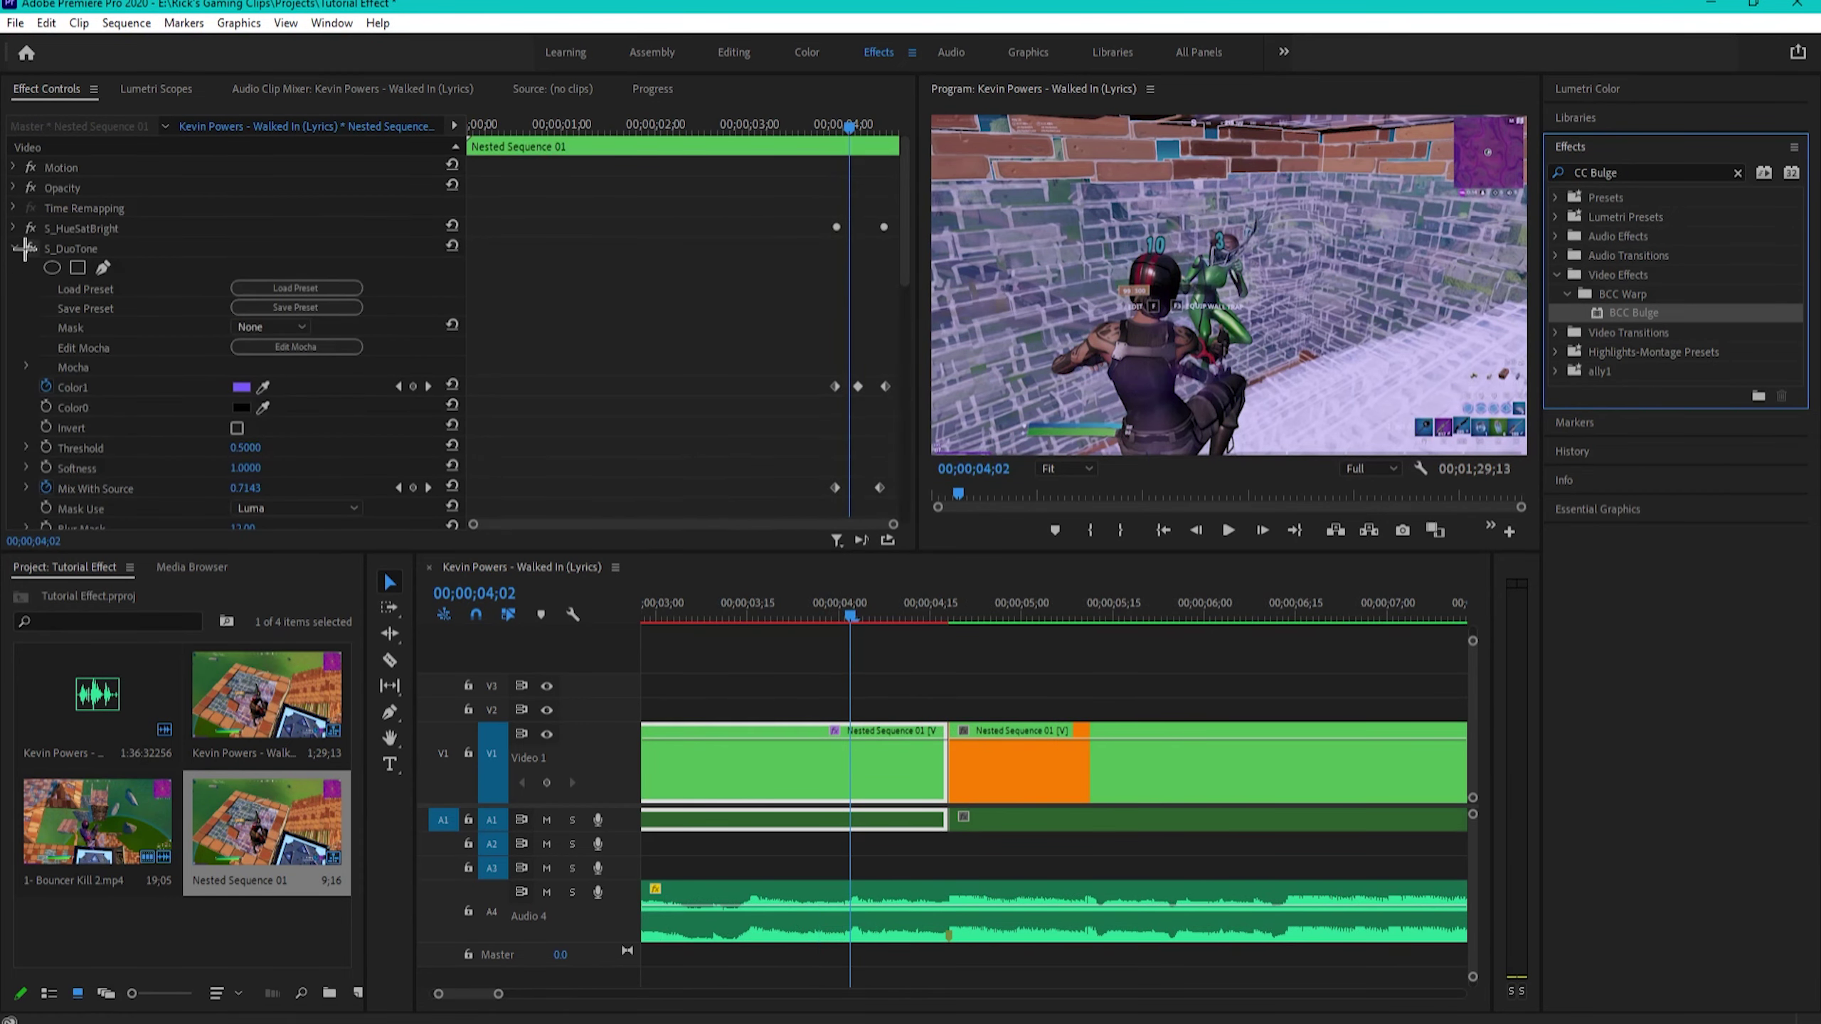
click(21, 258)
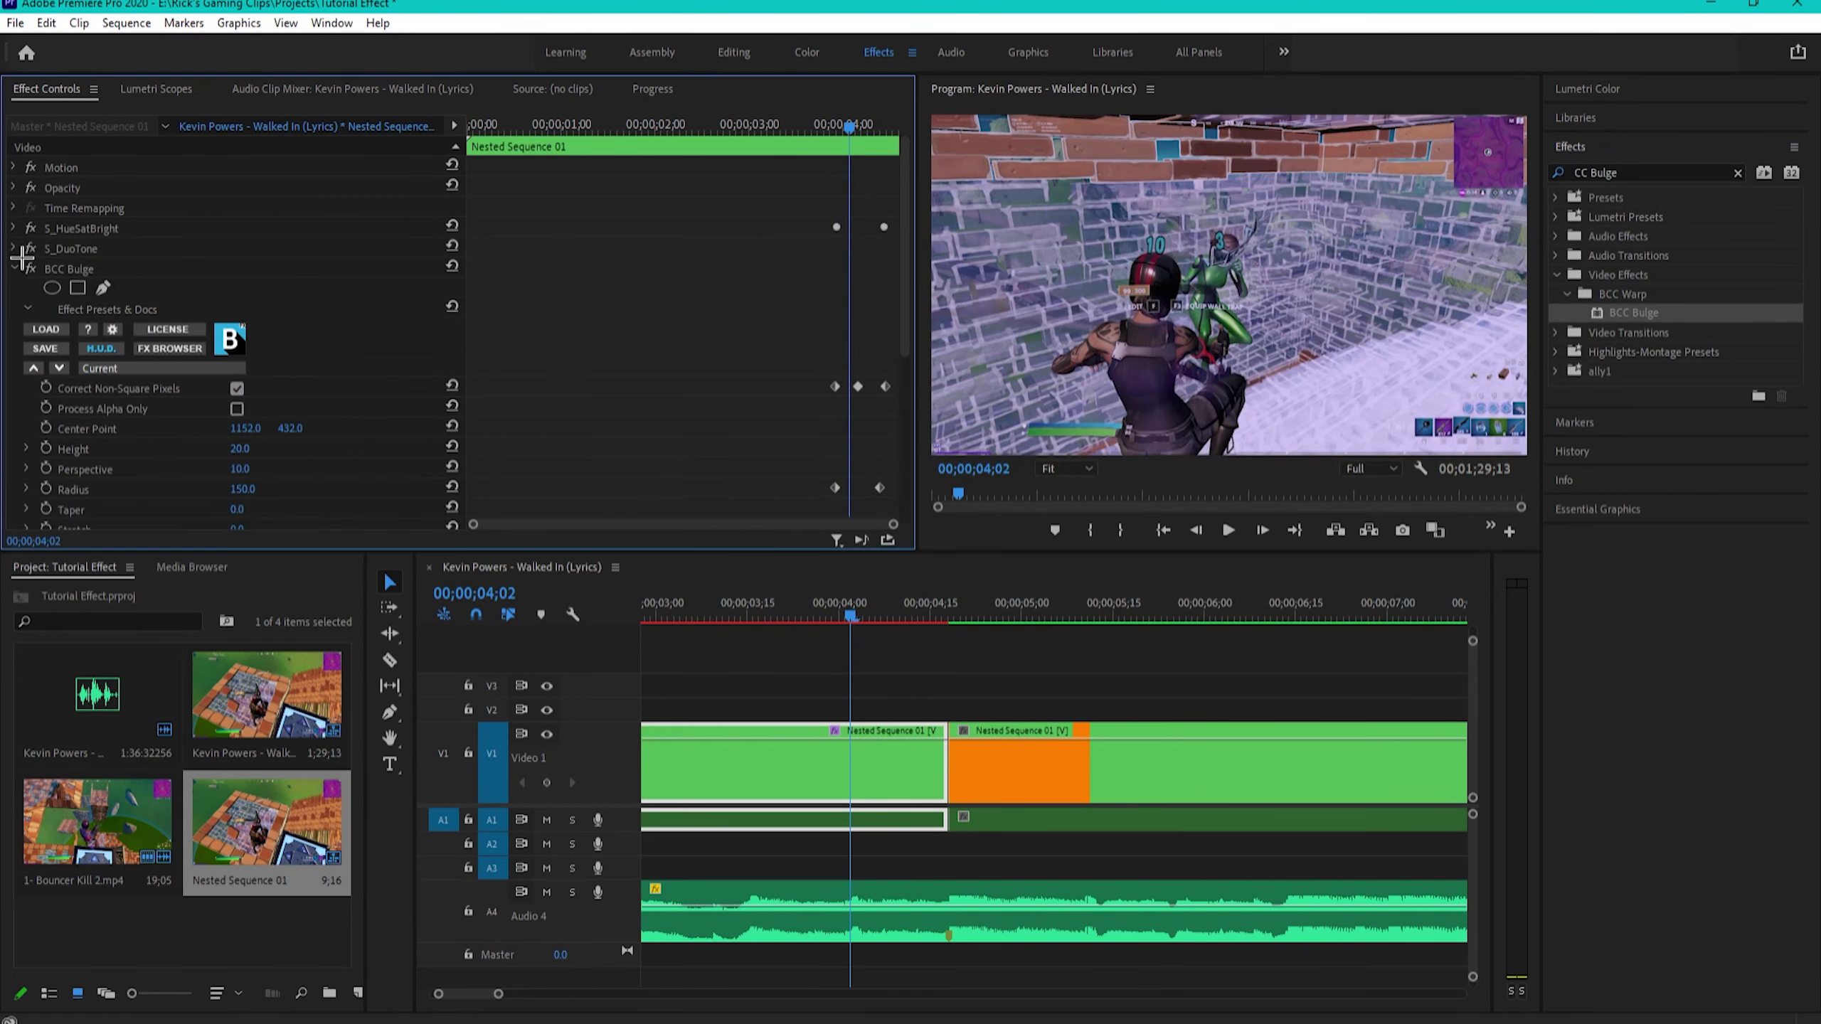
- Move BCC Bulge's Center Point to the middle of the frame at 960, 540
click(94, 429)
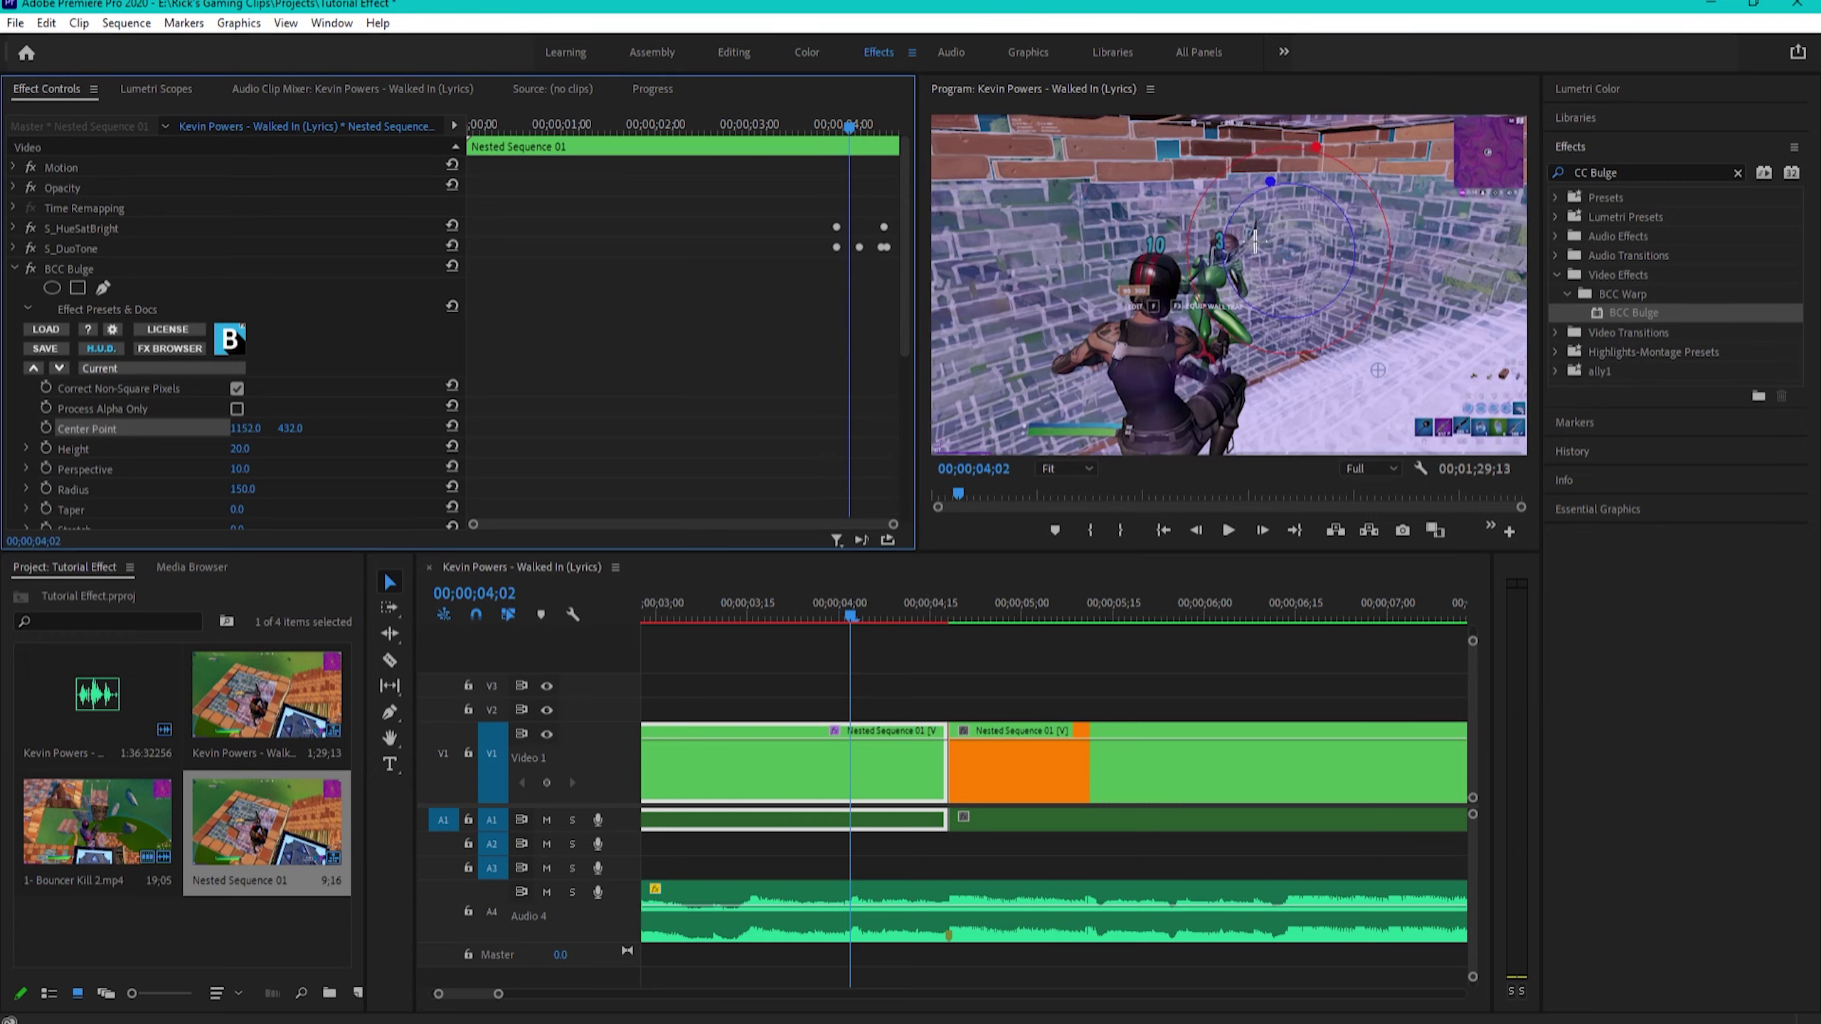
click(747, 606)
drag(1258, 266, 1228, 287)
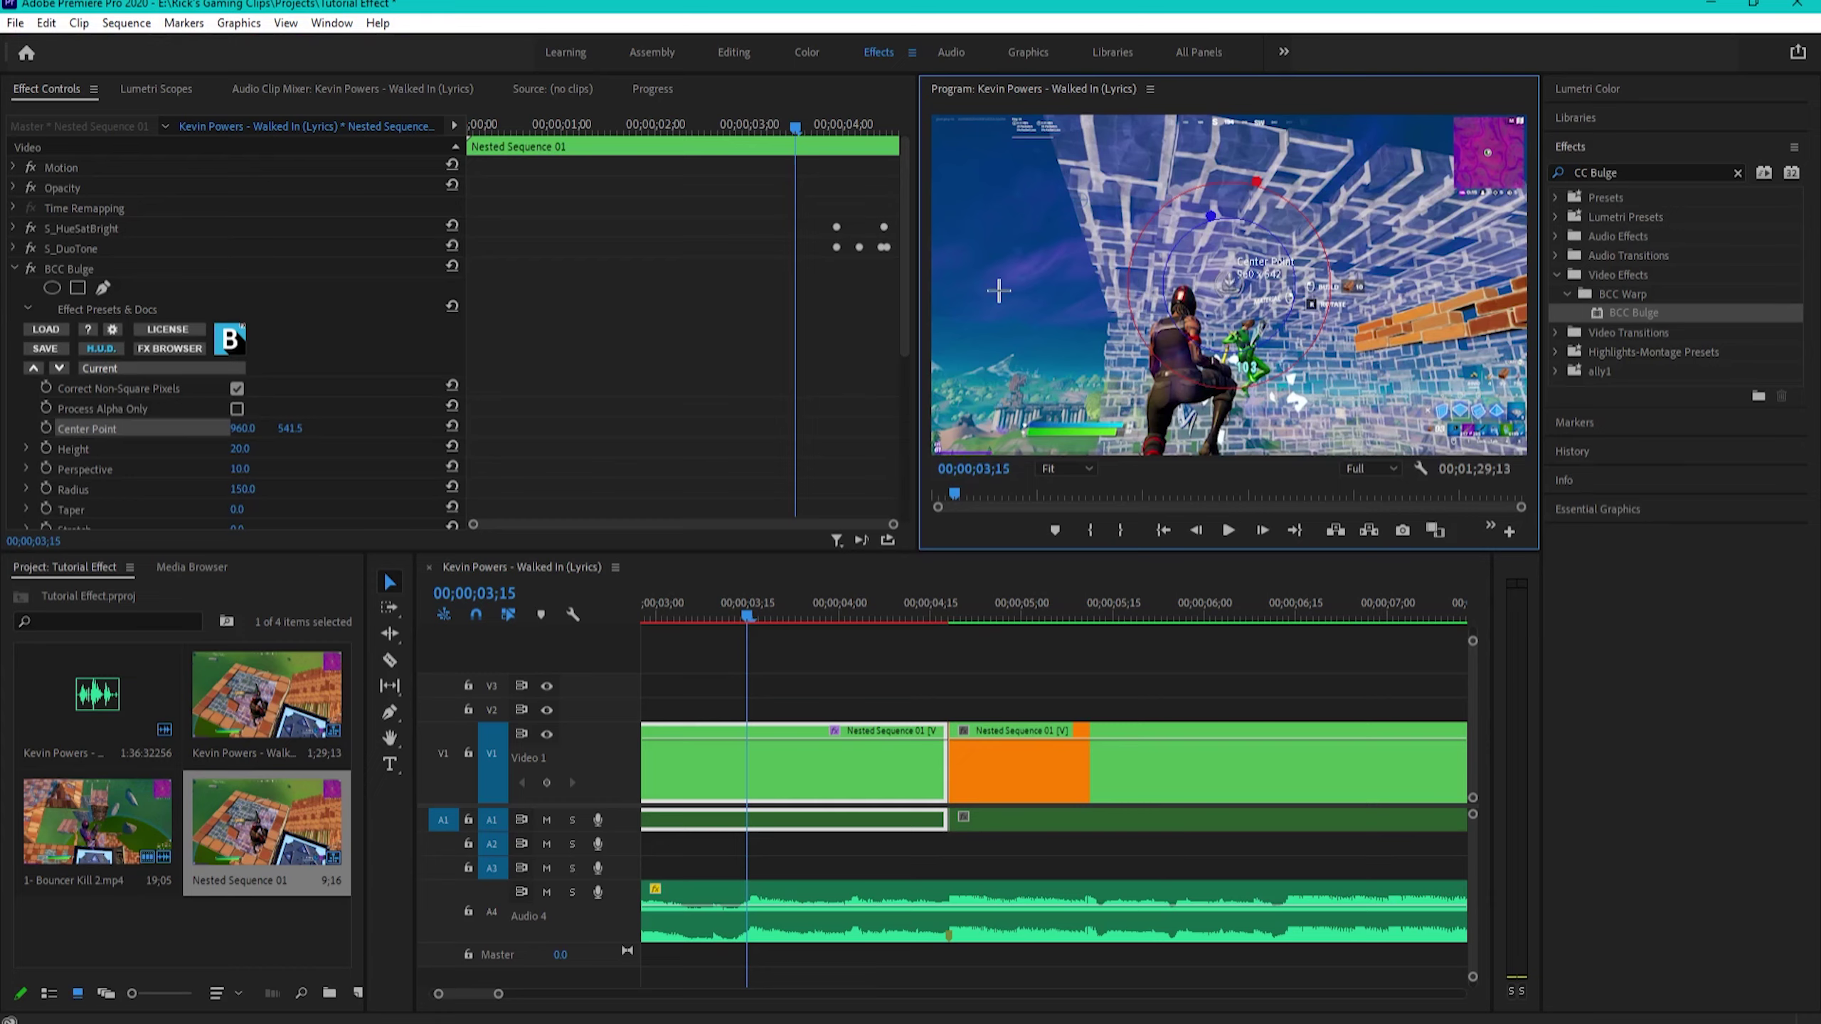
click(250, 426)
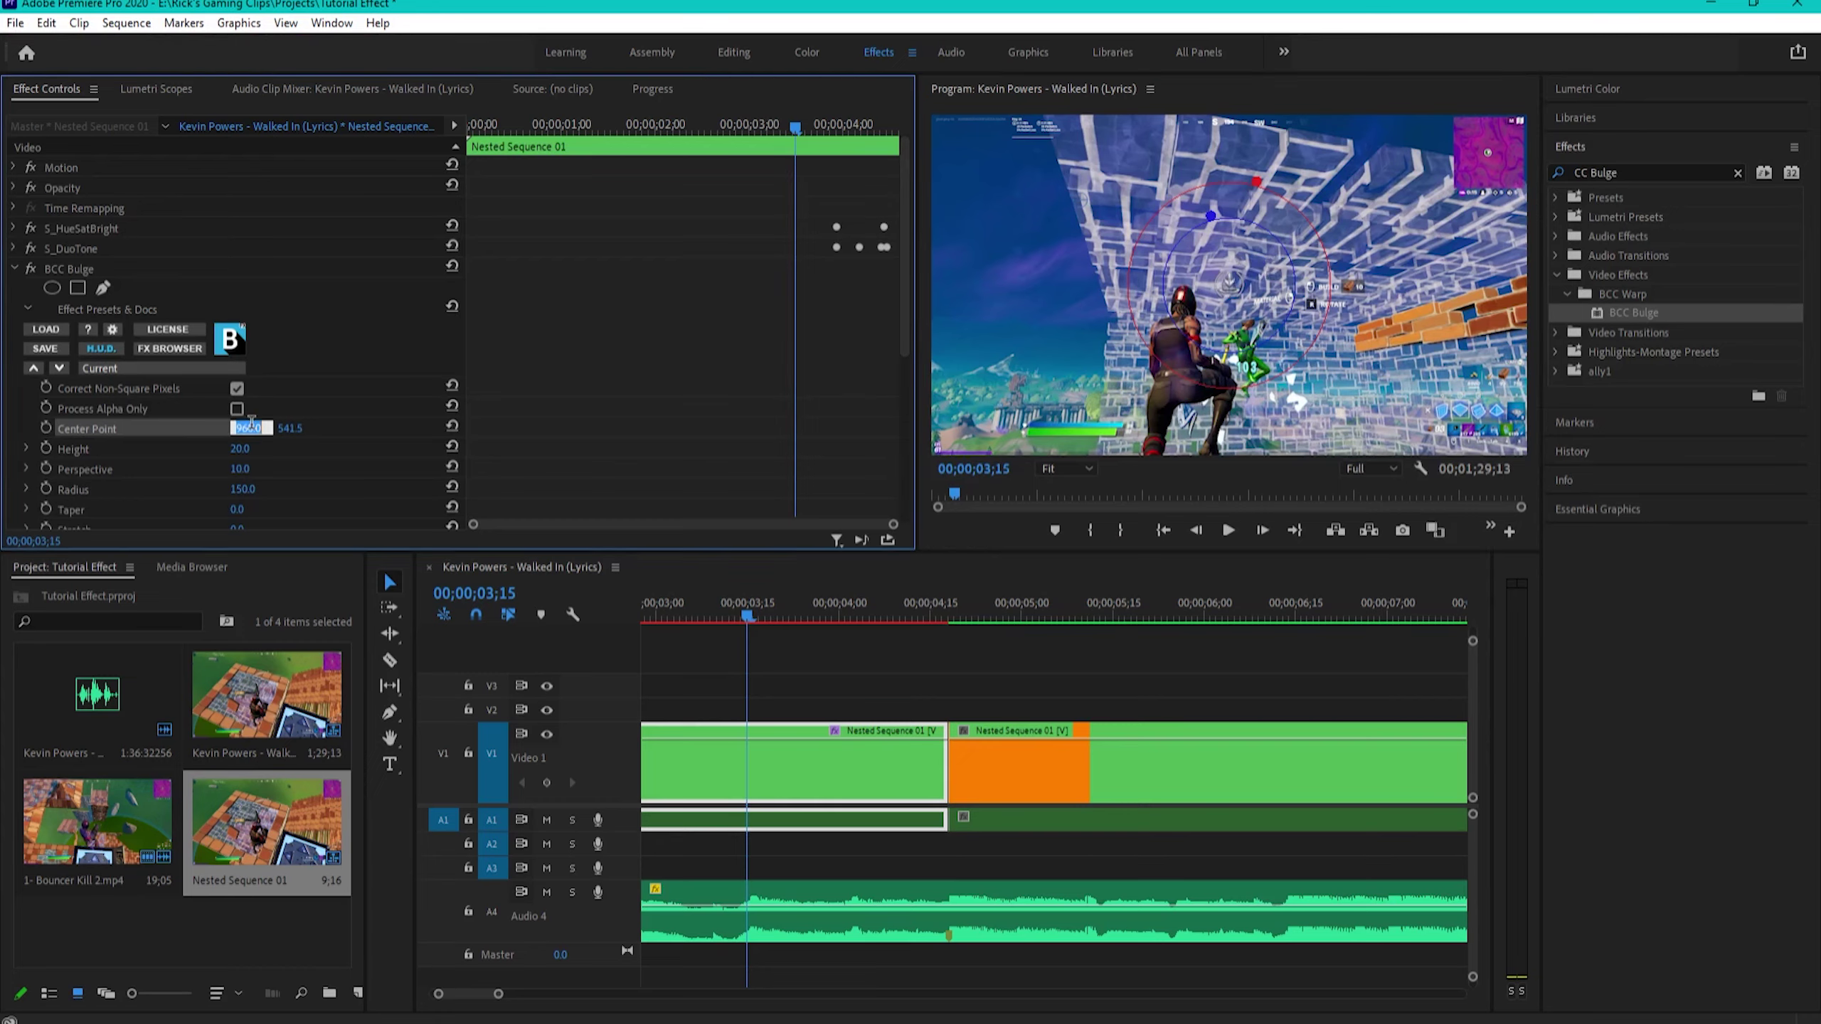
click(295, 402)
click(295, 428)
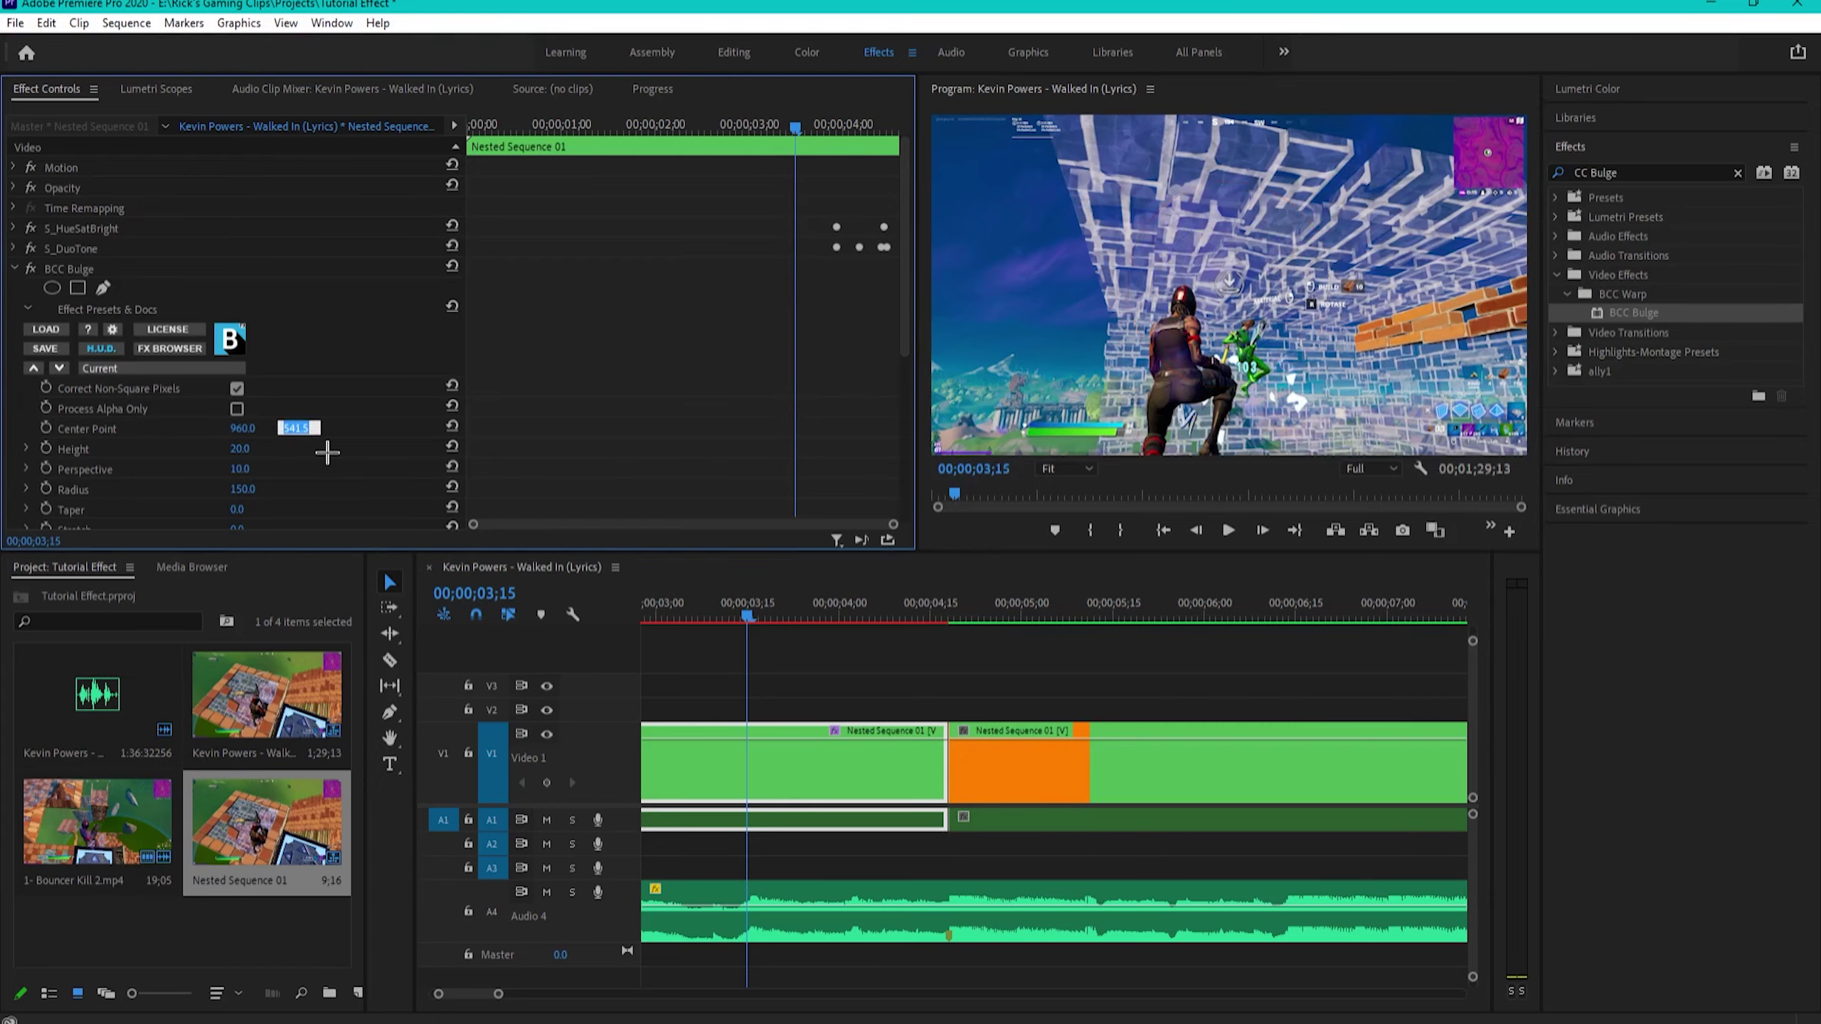
text(540)
key(Return)
- Set BCC Bulge's Height to 0 and its Radius to 1500
click(248, 451)
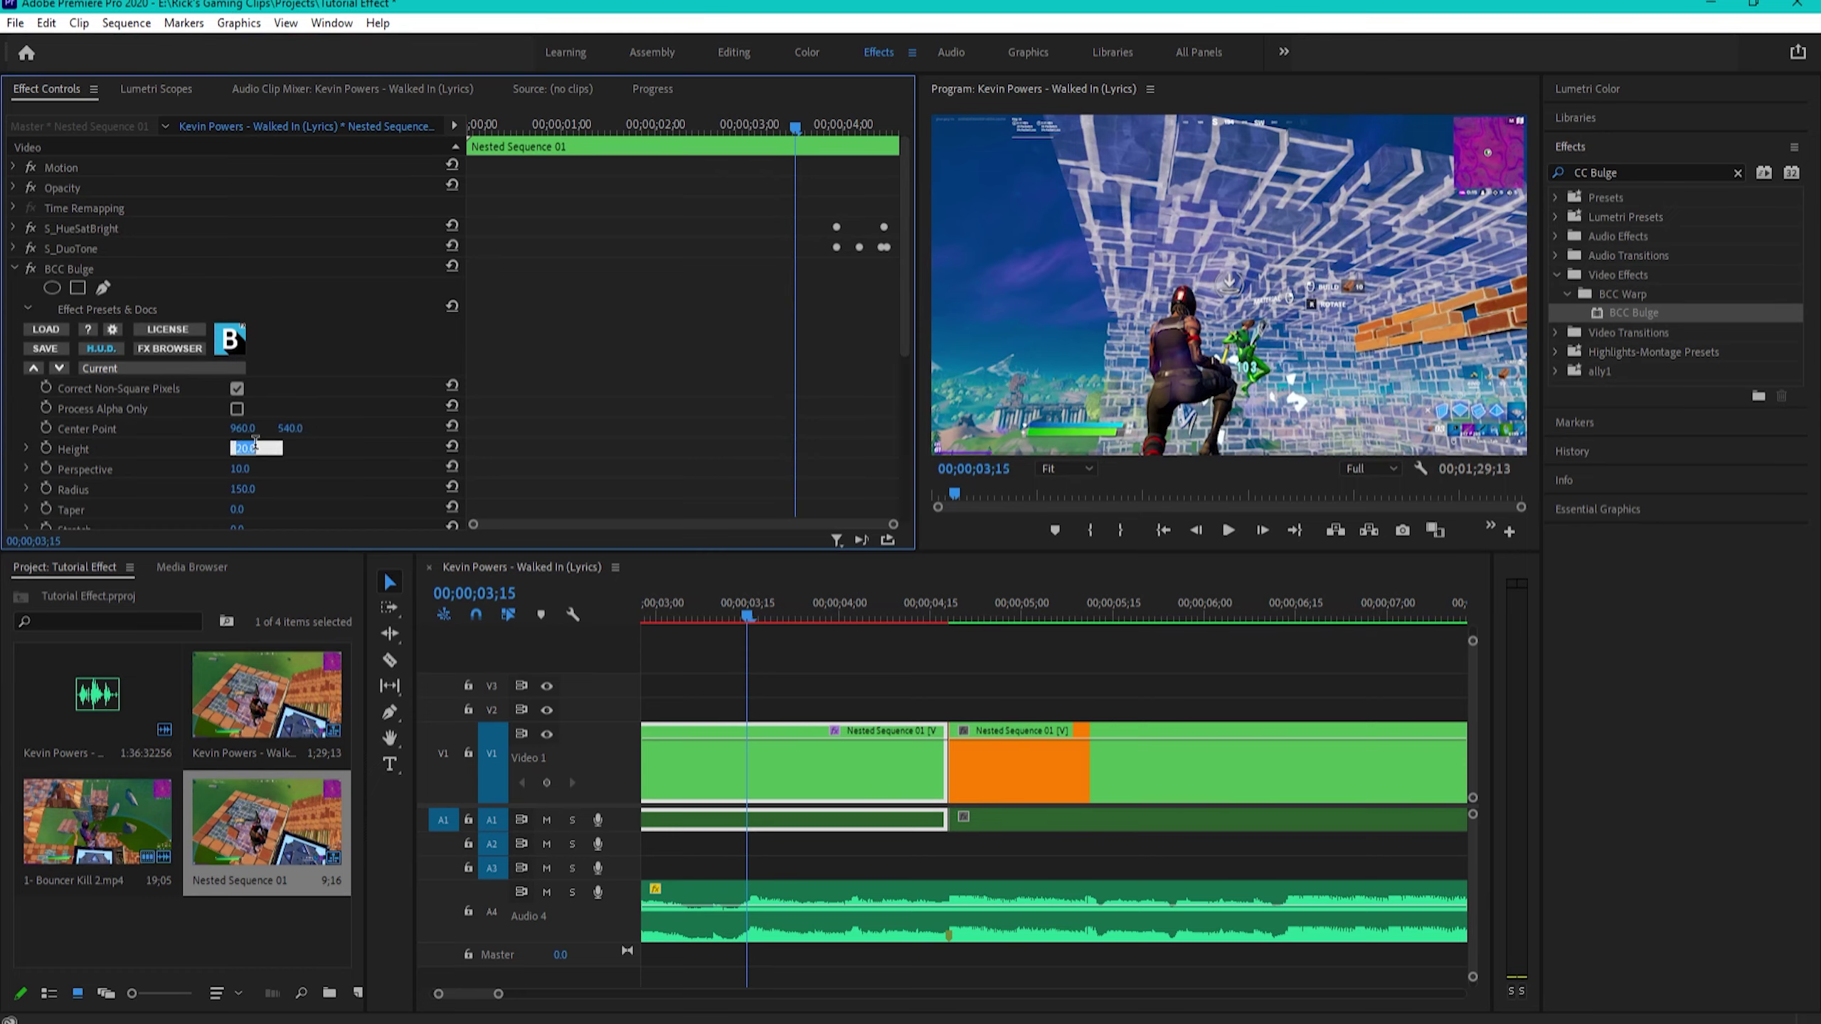
key(Return)
scroll(171, 455, down, 5)
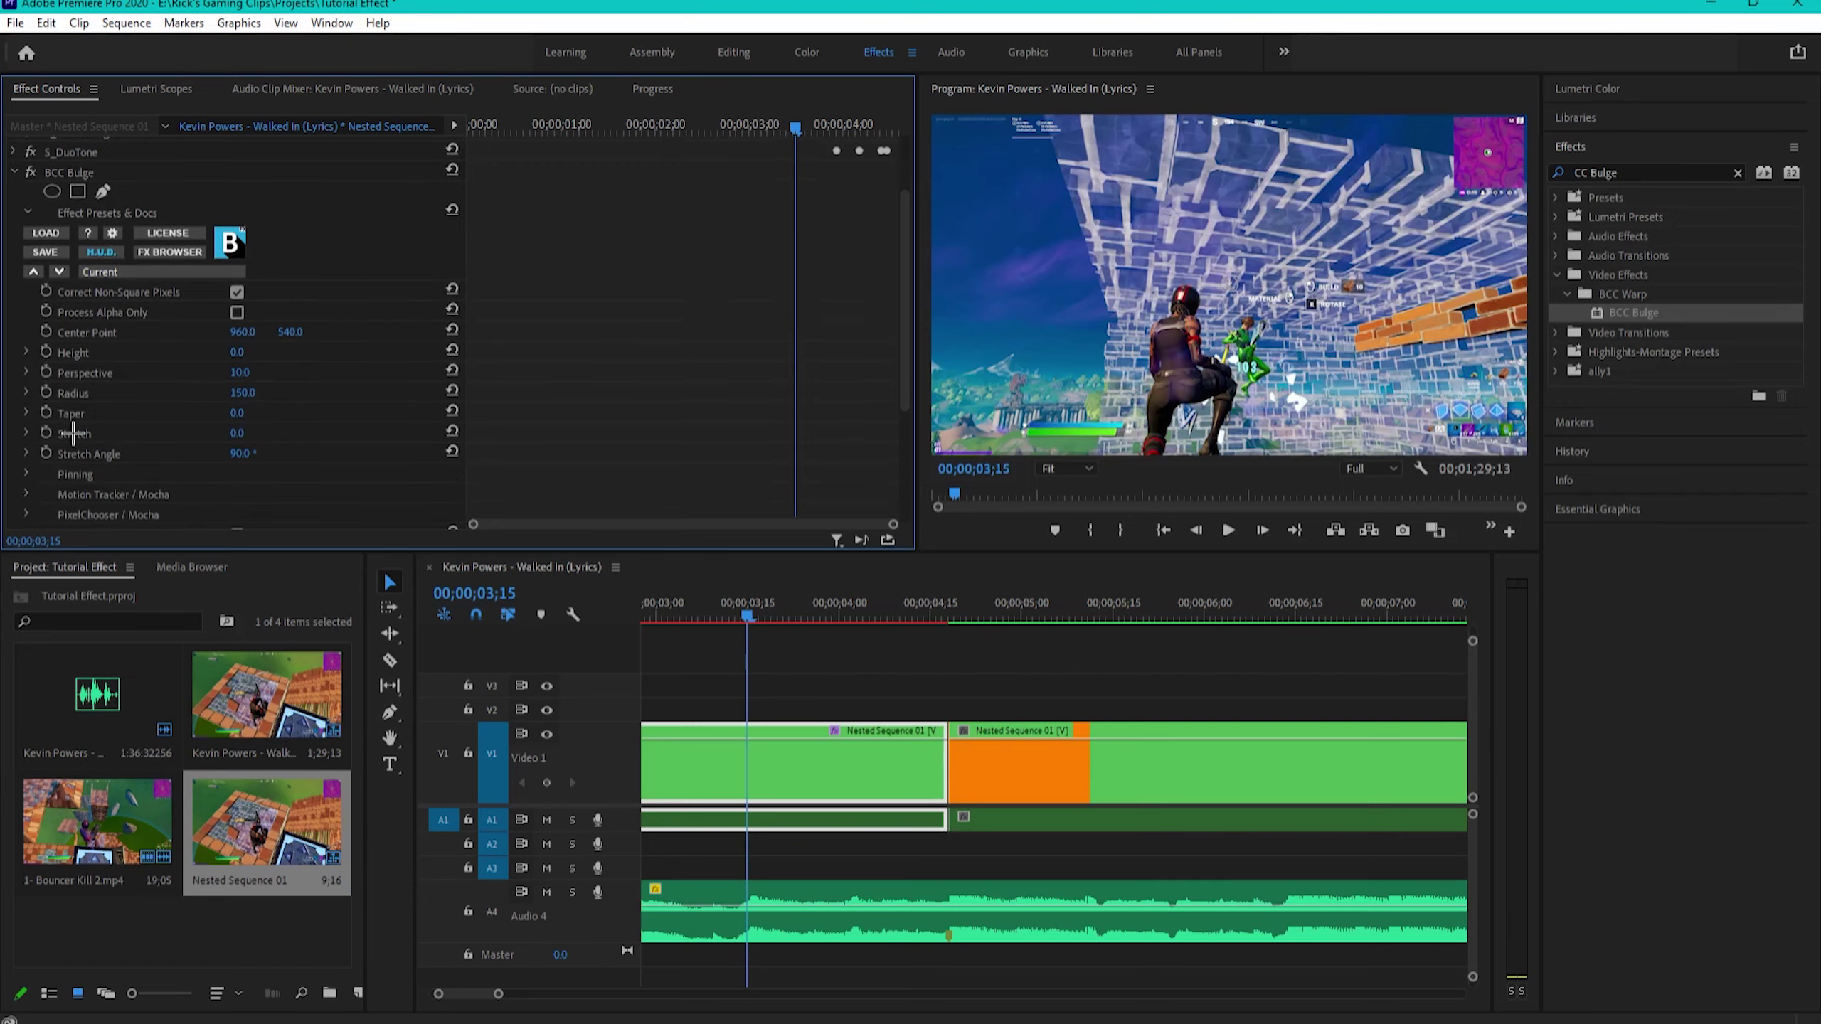
click(247, 396)
text(1)
key(Return)
- Start animating BCC Bulge's Height at 00;00;04;06, 12 frames before the cut, on the first nested segment
click(832, 669)
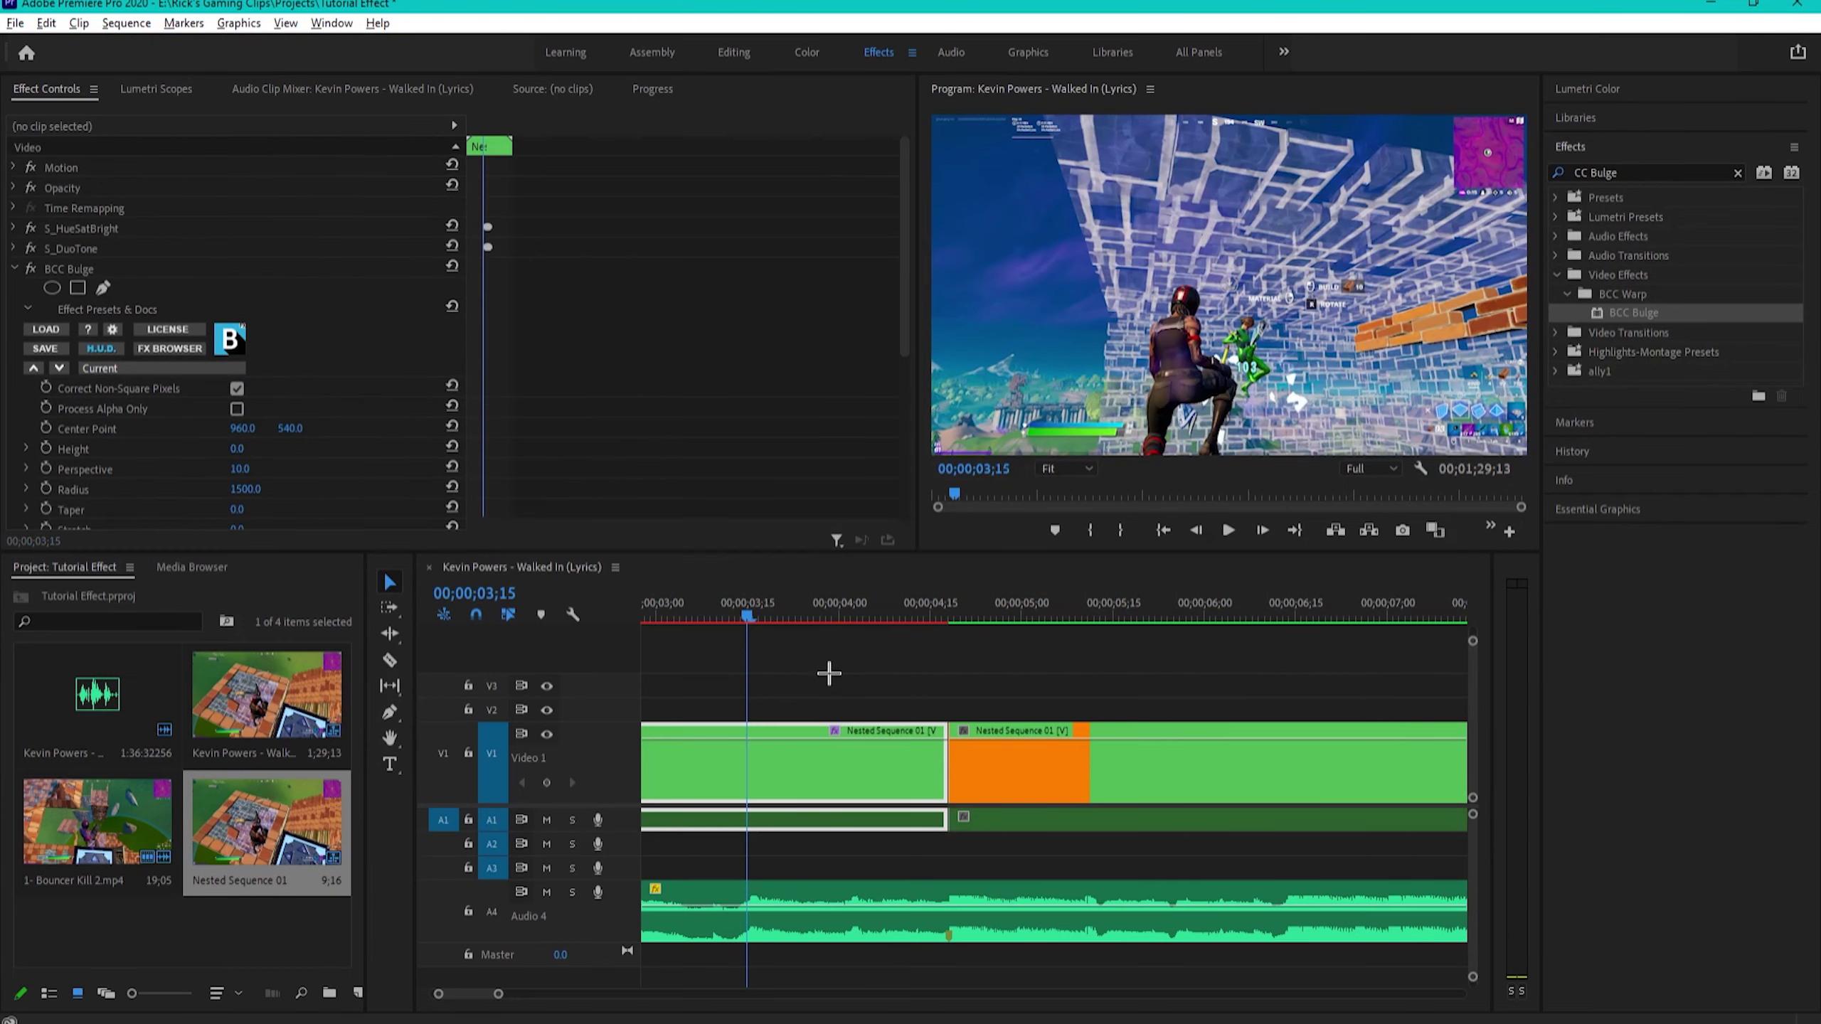
key(minus)
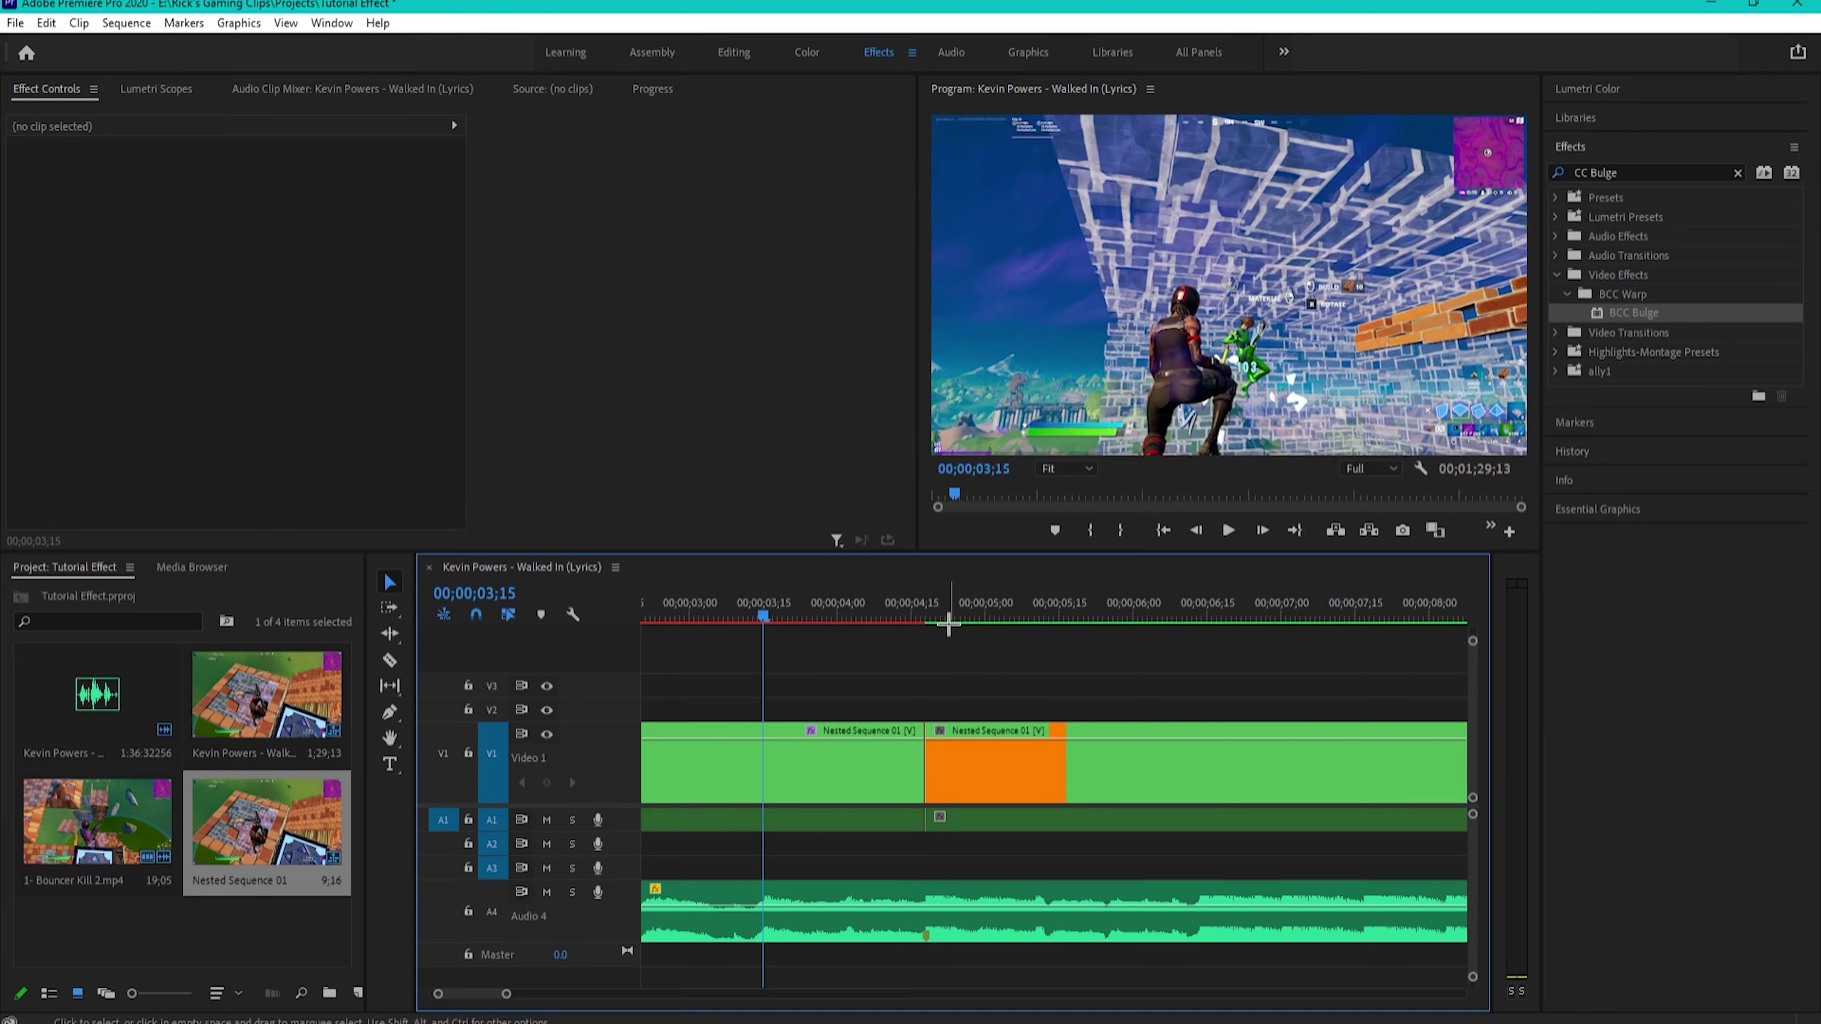
click(926, 619)
click(860, 749)
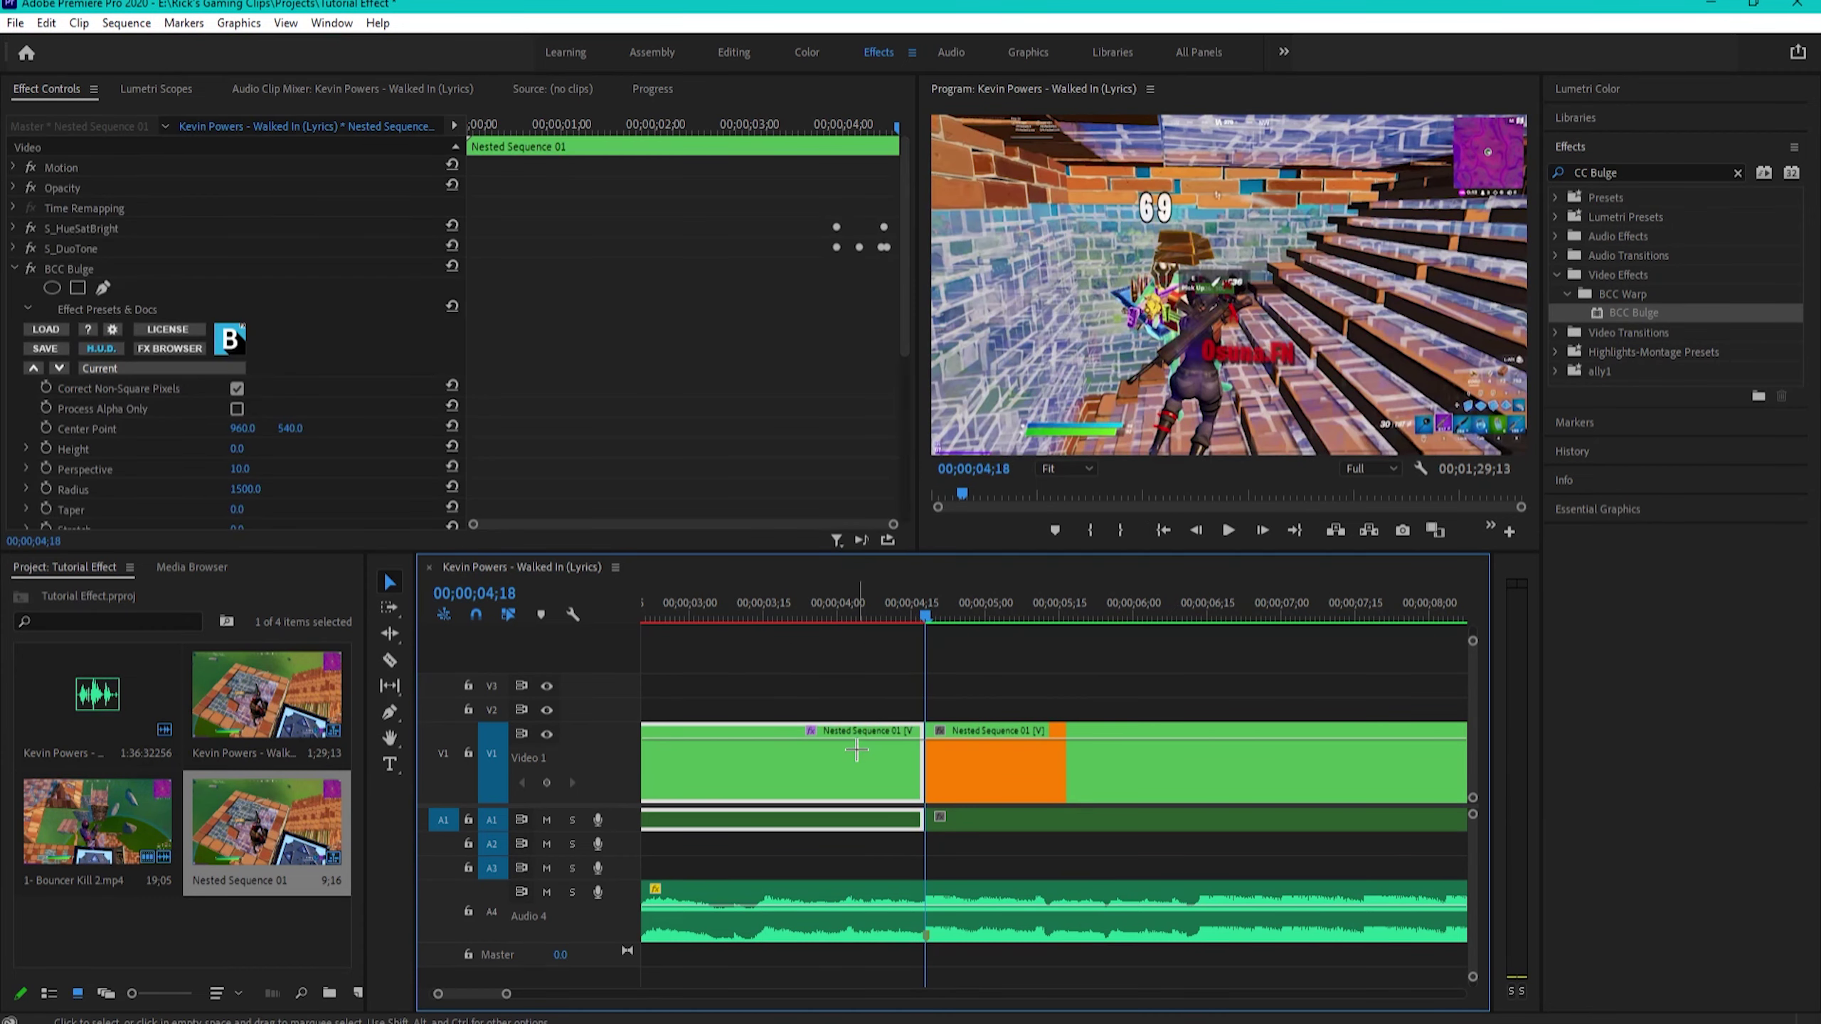
key(equal)
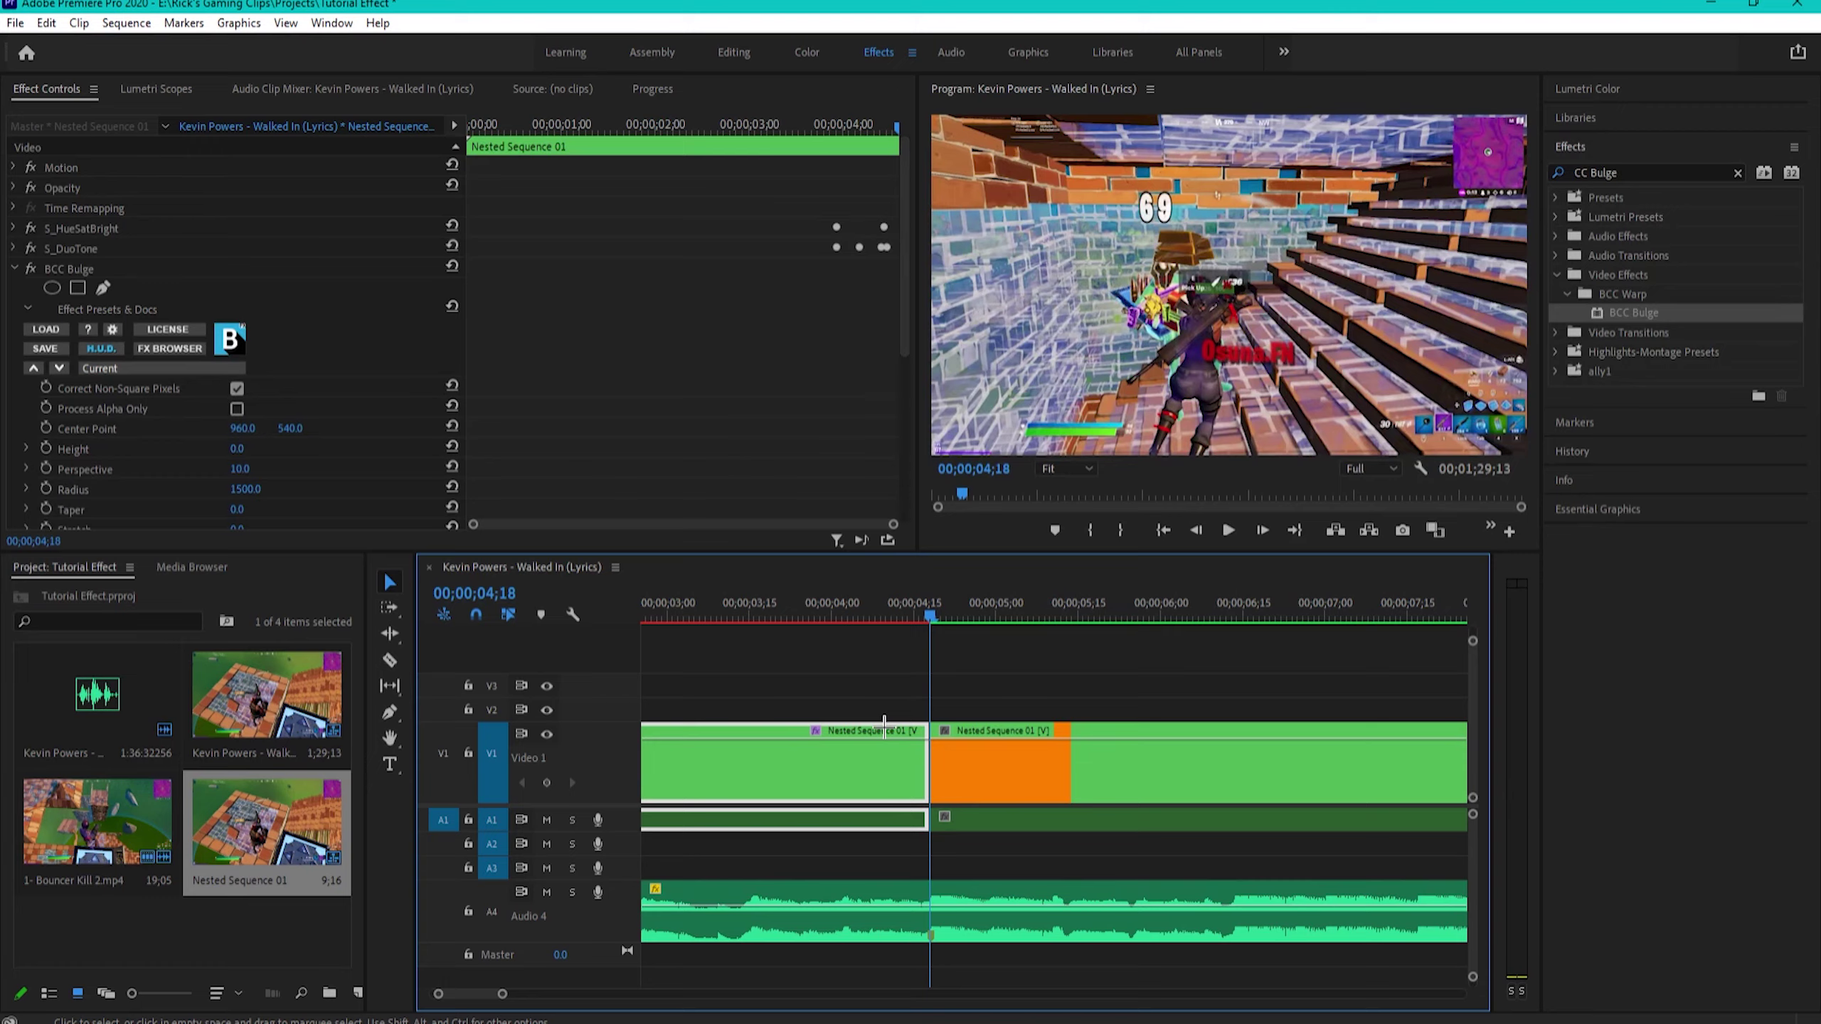
key(Left)
key(Left)
key(Left)
key(Left)
key(Left)
key(Left)
key(Left)
key(Left)
key(Left)
key(Left)
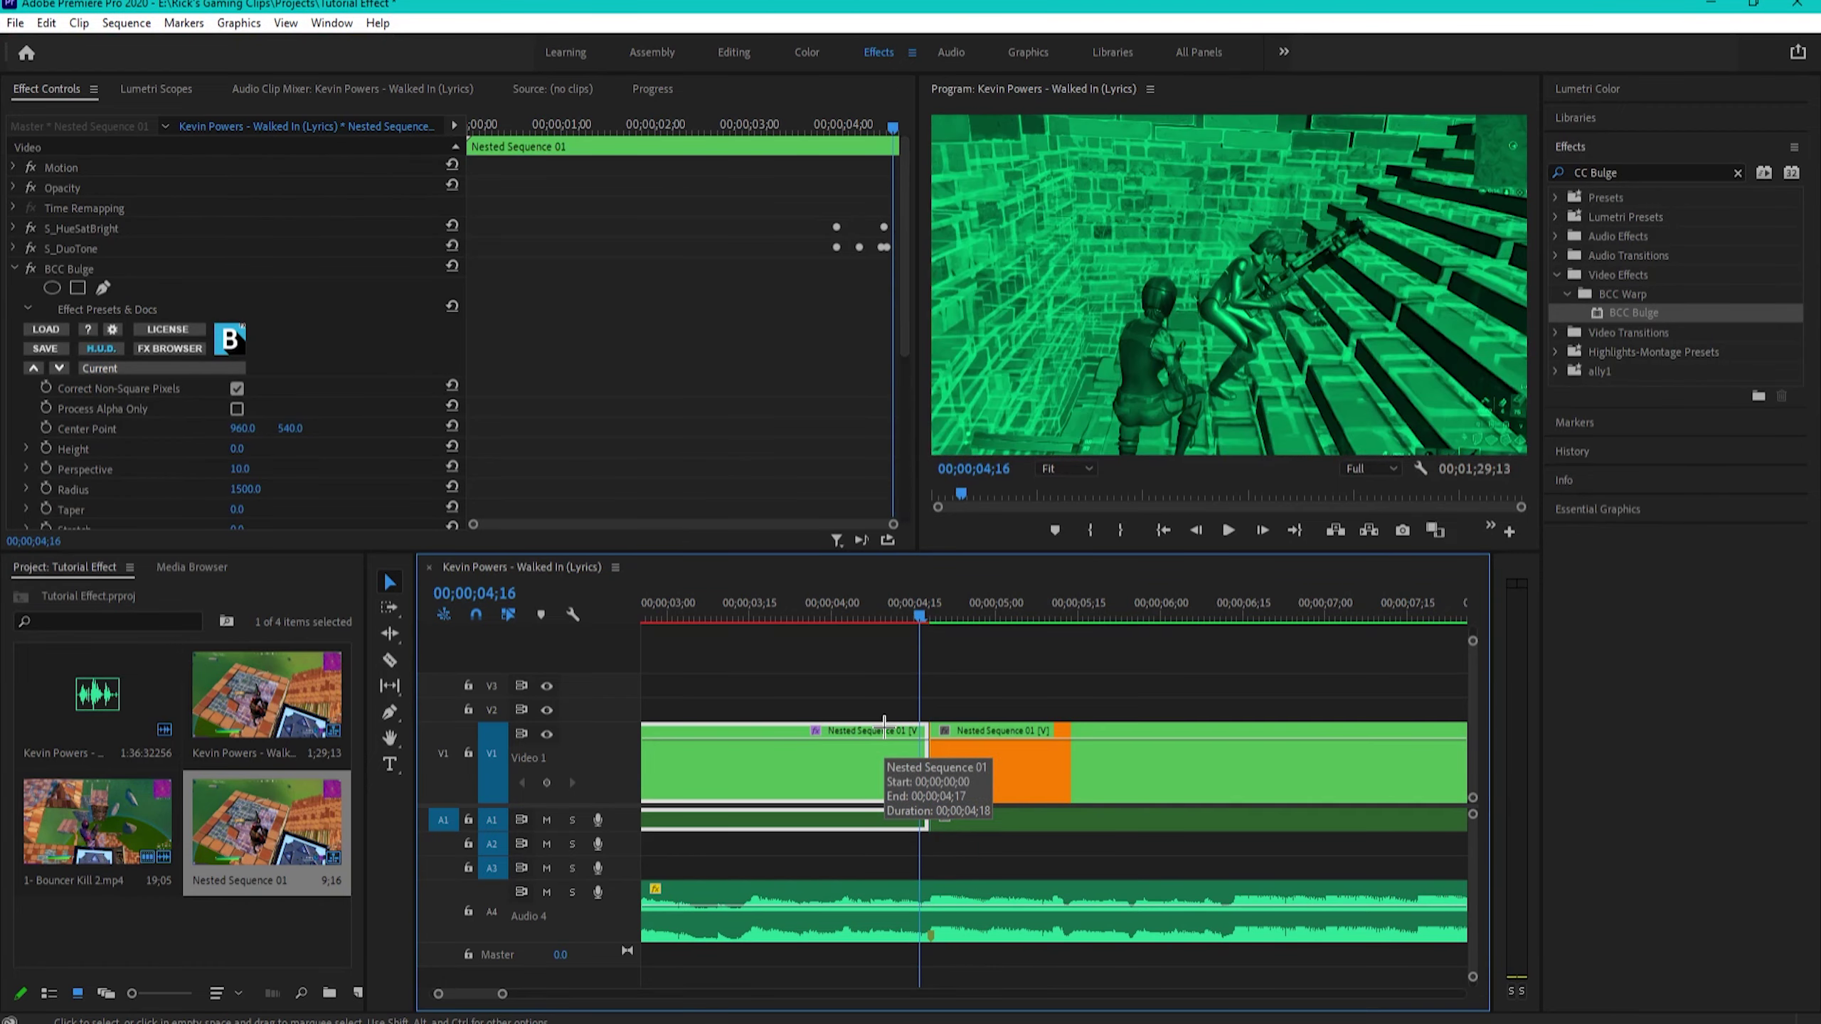
key(Left)
key(Left)
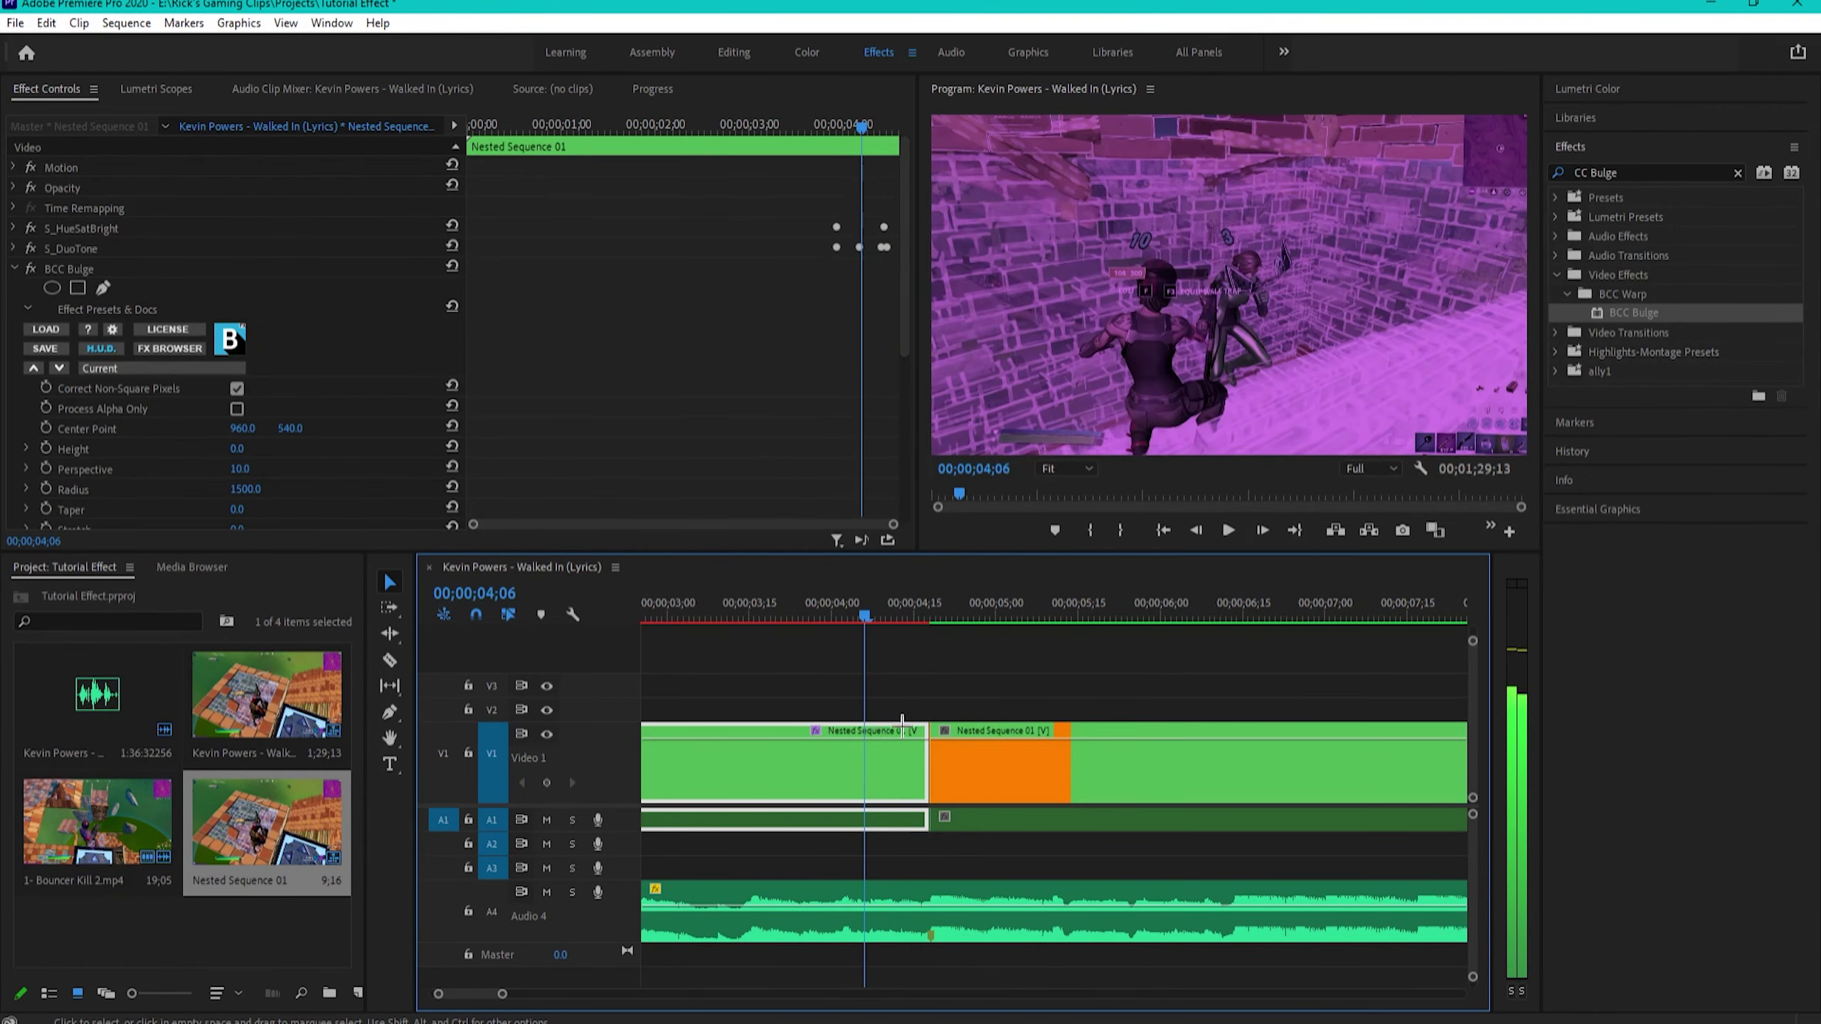
scroll(227, 355, down, 2)
click(46, 392)
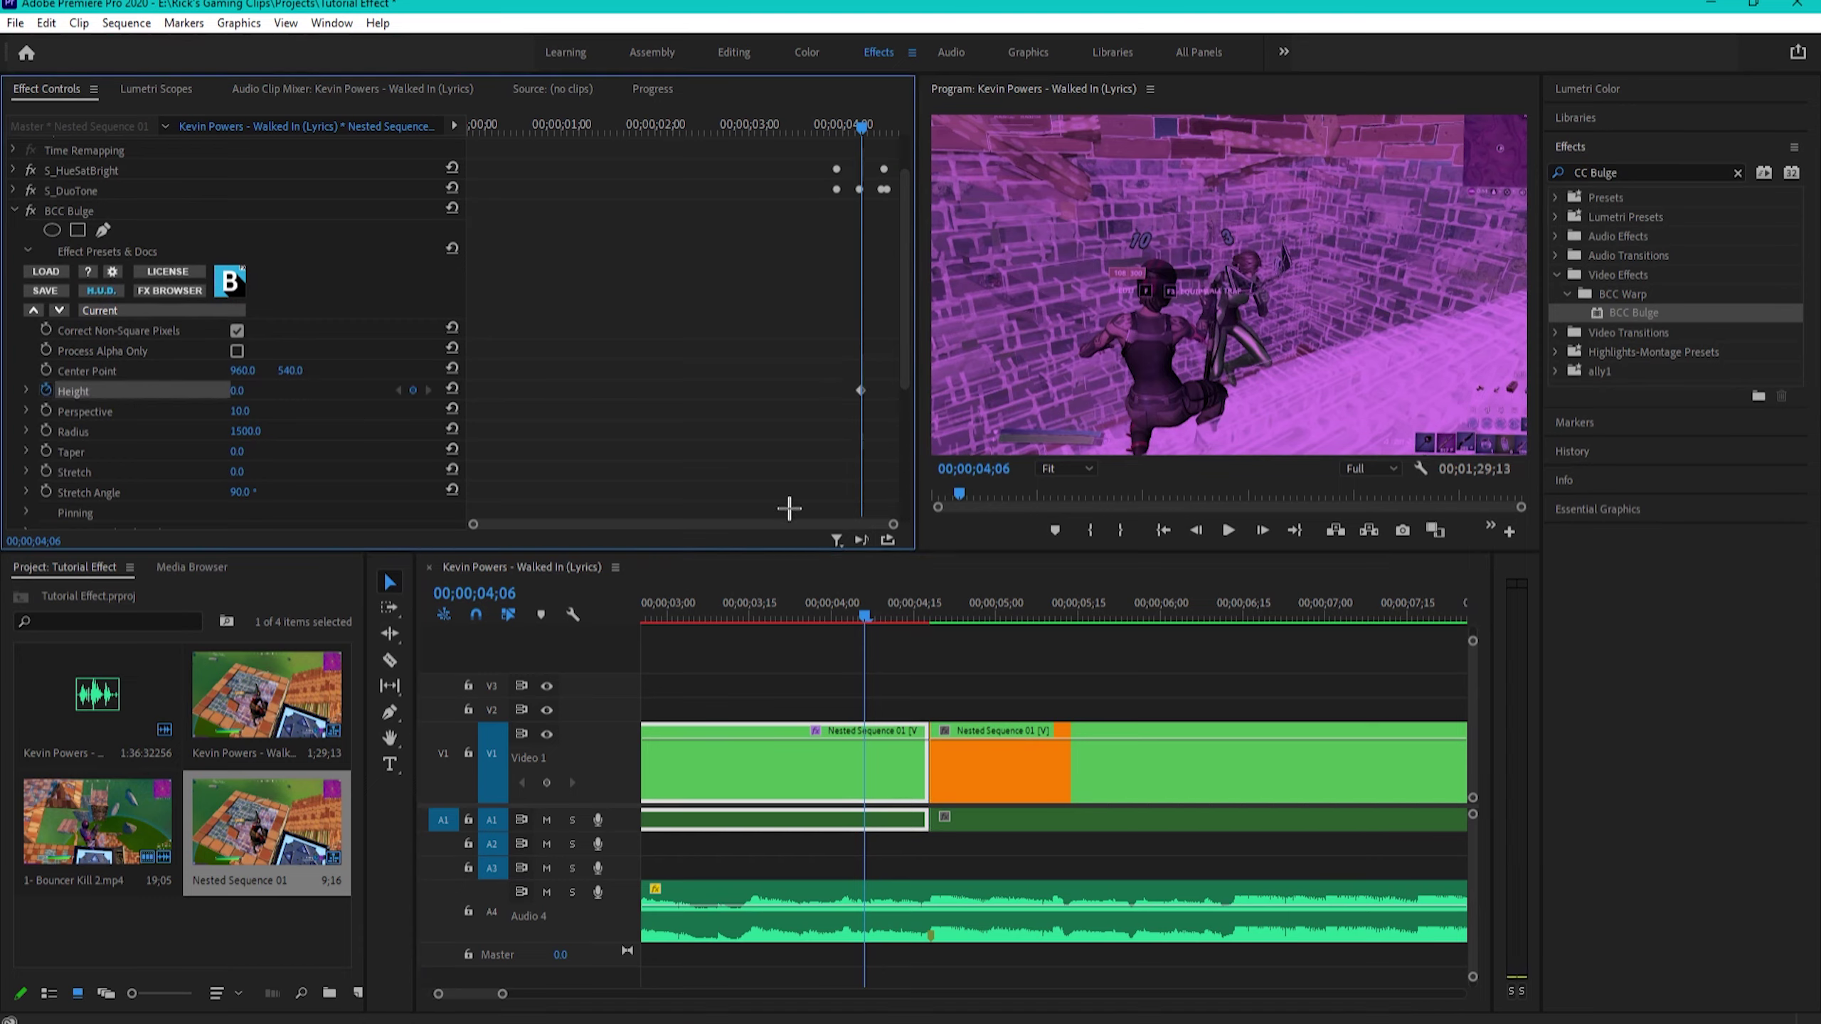
- Set BCC Bulge's Height to -15 at 00;00;04;15, three frames before the cut
click(927, 606)
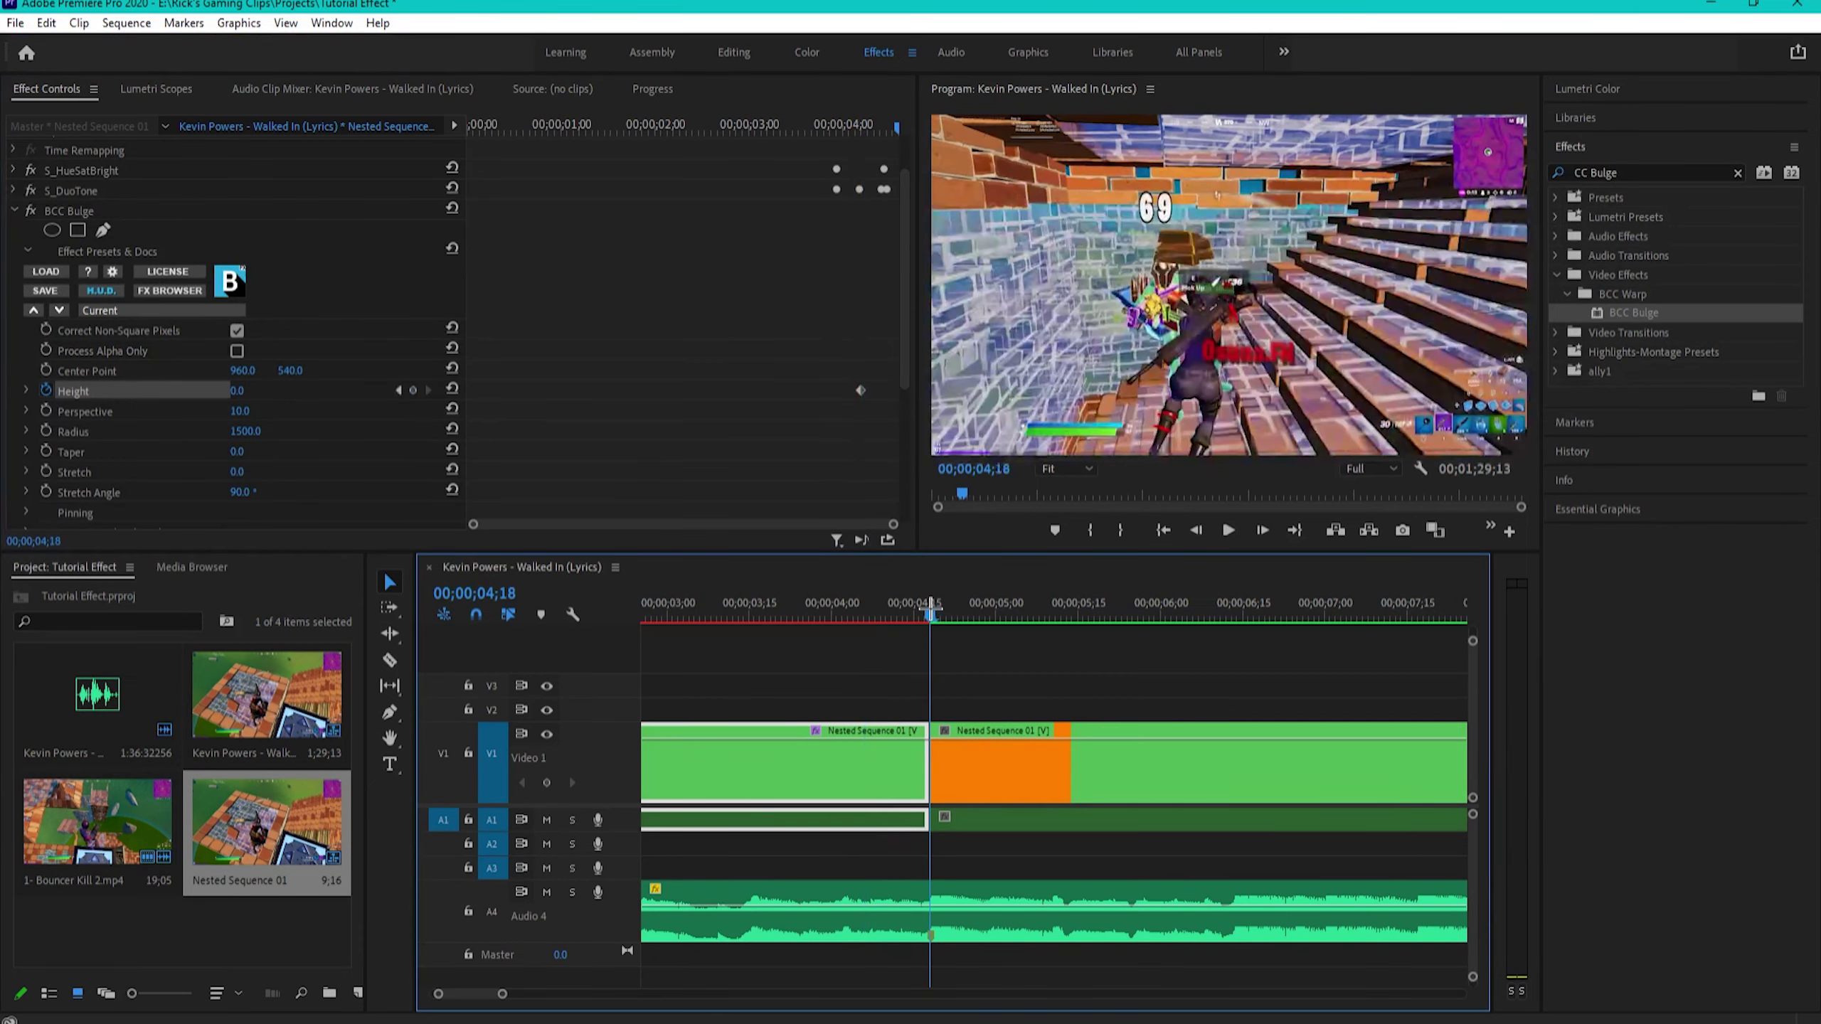
click(256, 387)
key(Return)
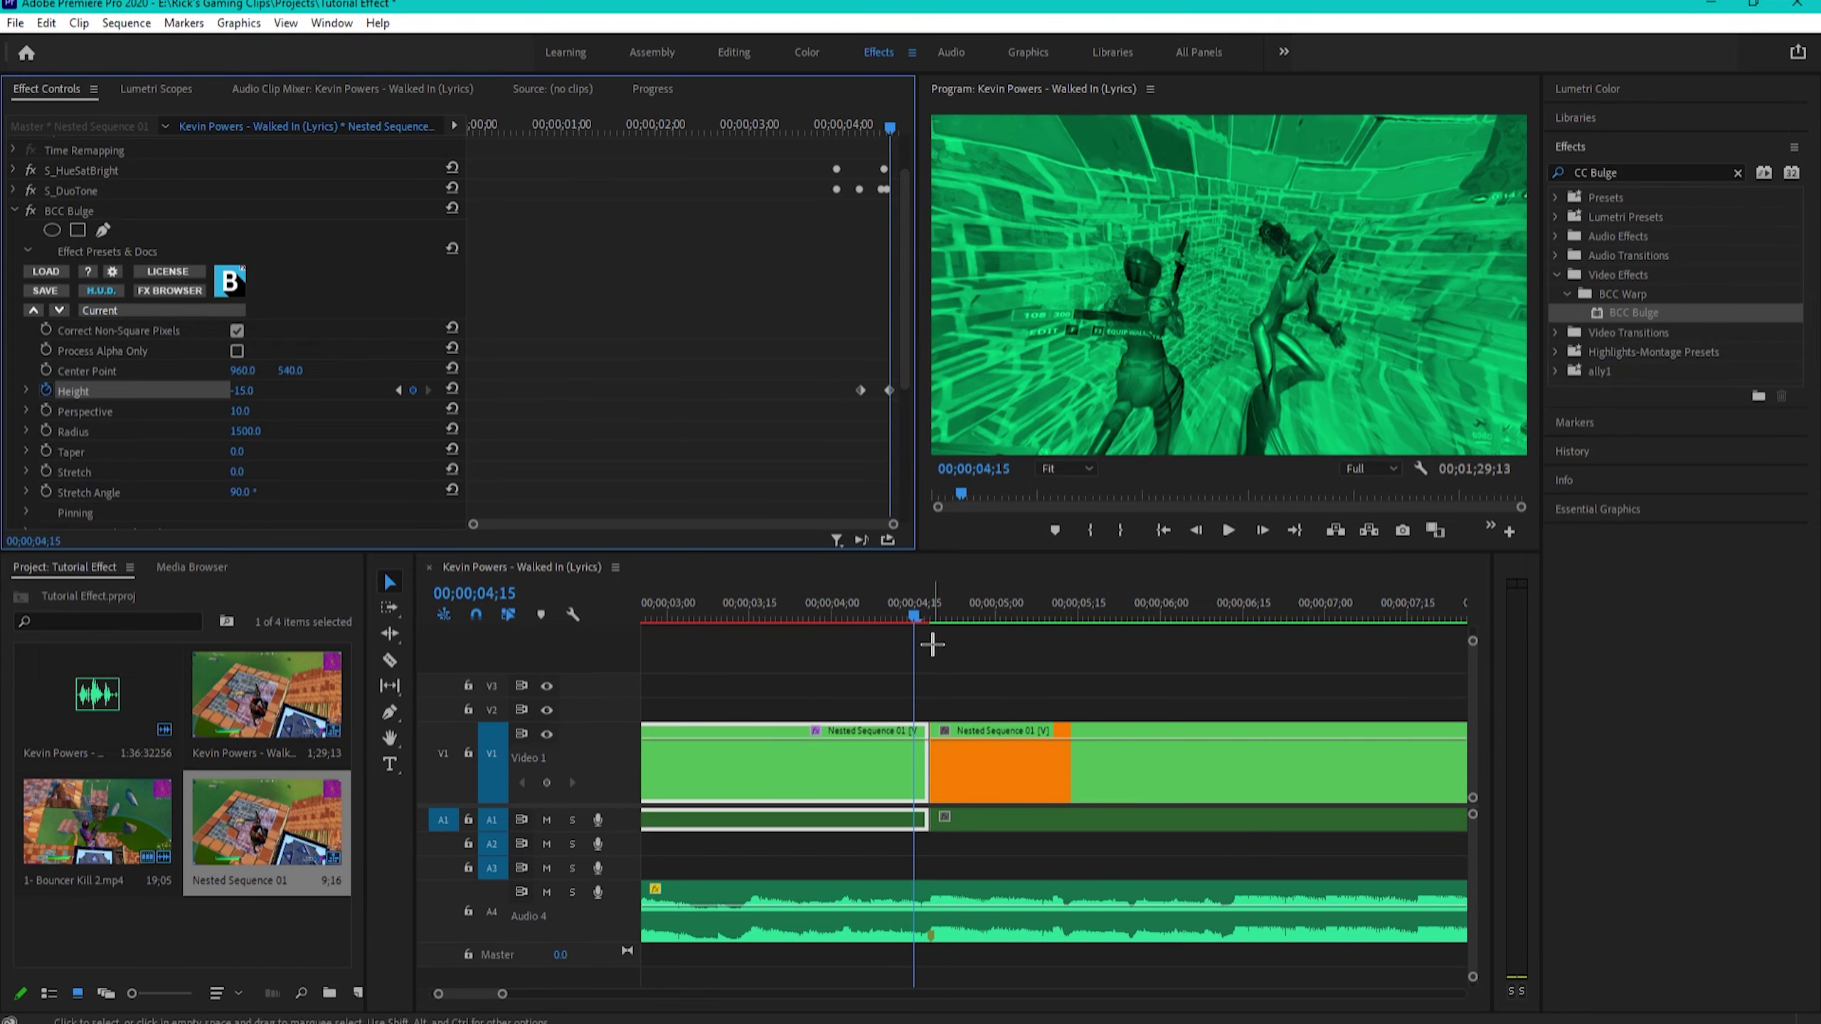
- Set BCC Bulge's Height to -11.7 at 00;00;04;18, right at the cut
key(Right)
key(Right)
key(Right)
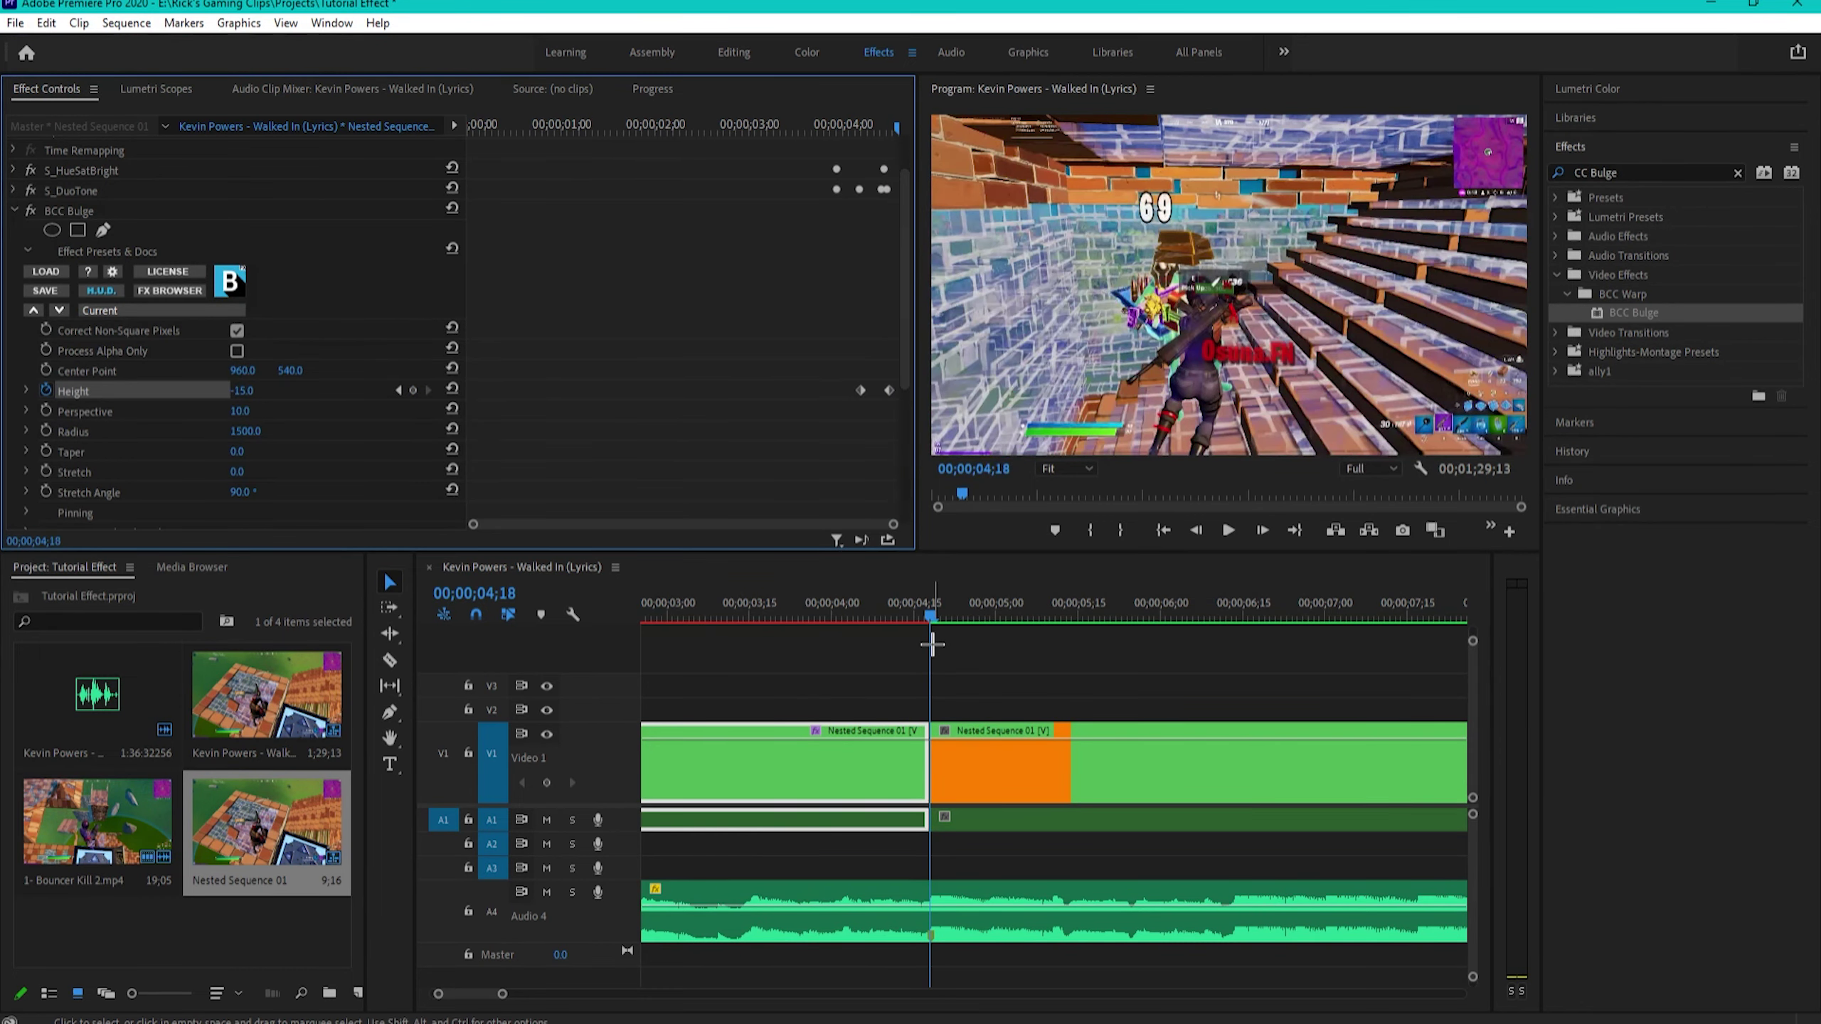
click(255, 389)
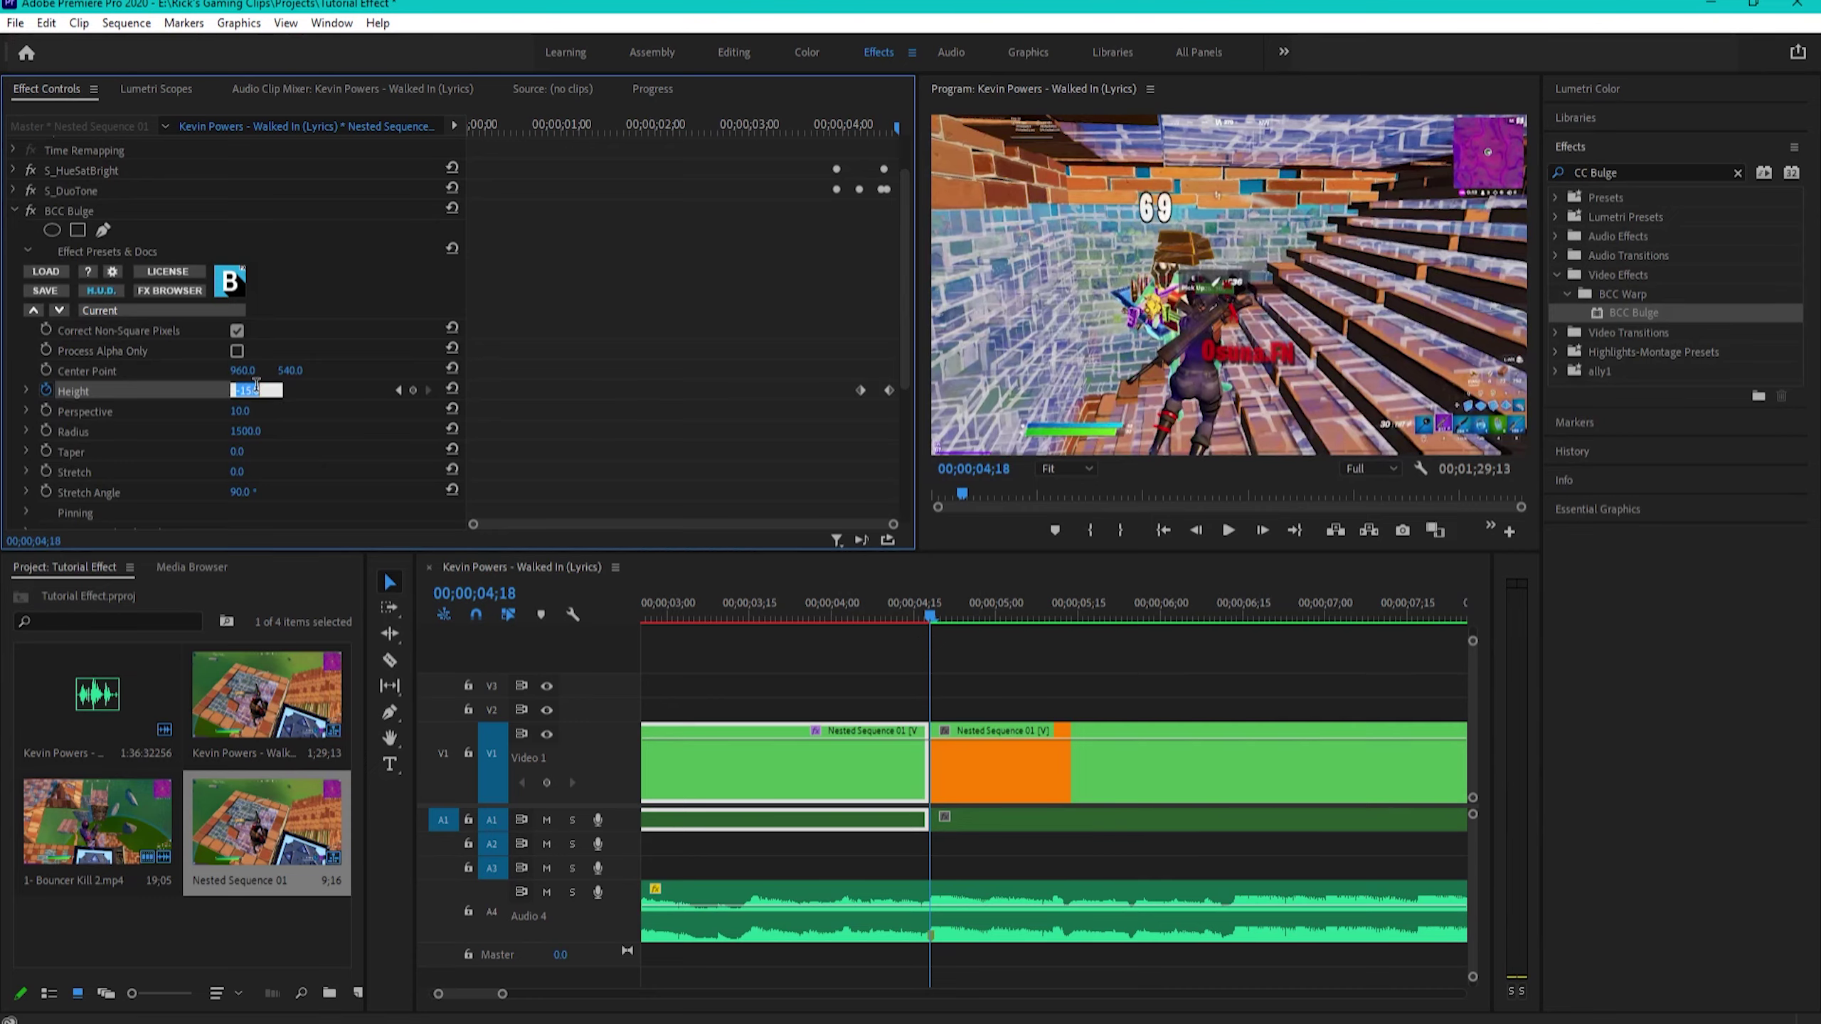
text(-11.7)
key(Return)
- Step through the bulge keyframes frame by frame and play the sequence across the cut
mouse_move(921, 620)
mouse_down()
mouse_move(882, 618)
mouse_move(909, 613)
mouse_up()
key(Right)
key(Right)
key(Right)
key(Right)
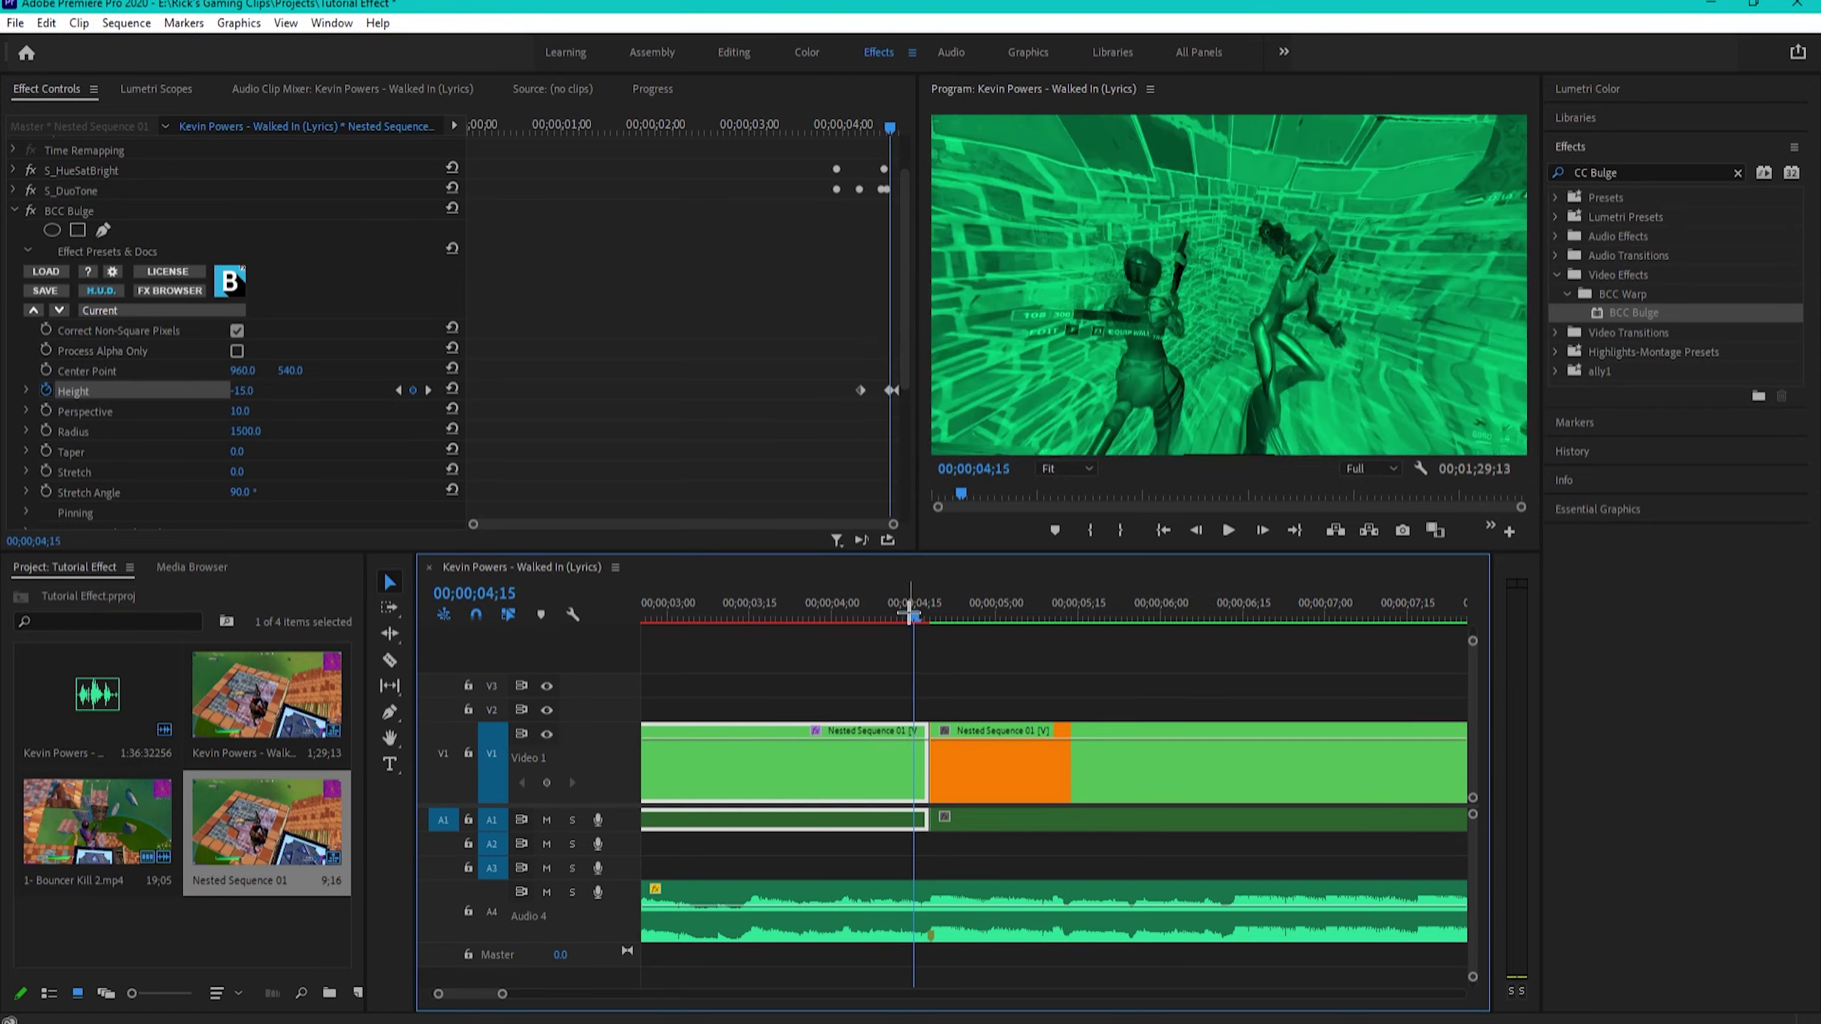
key(Right)
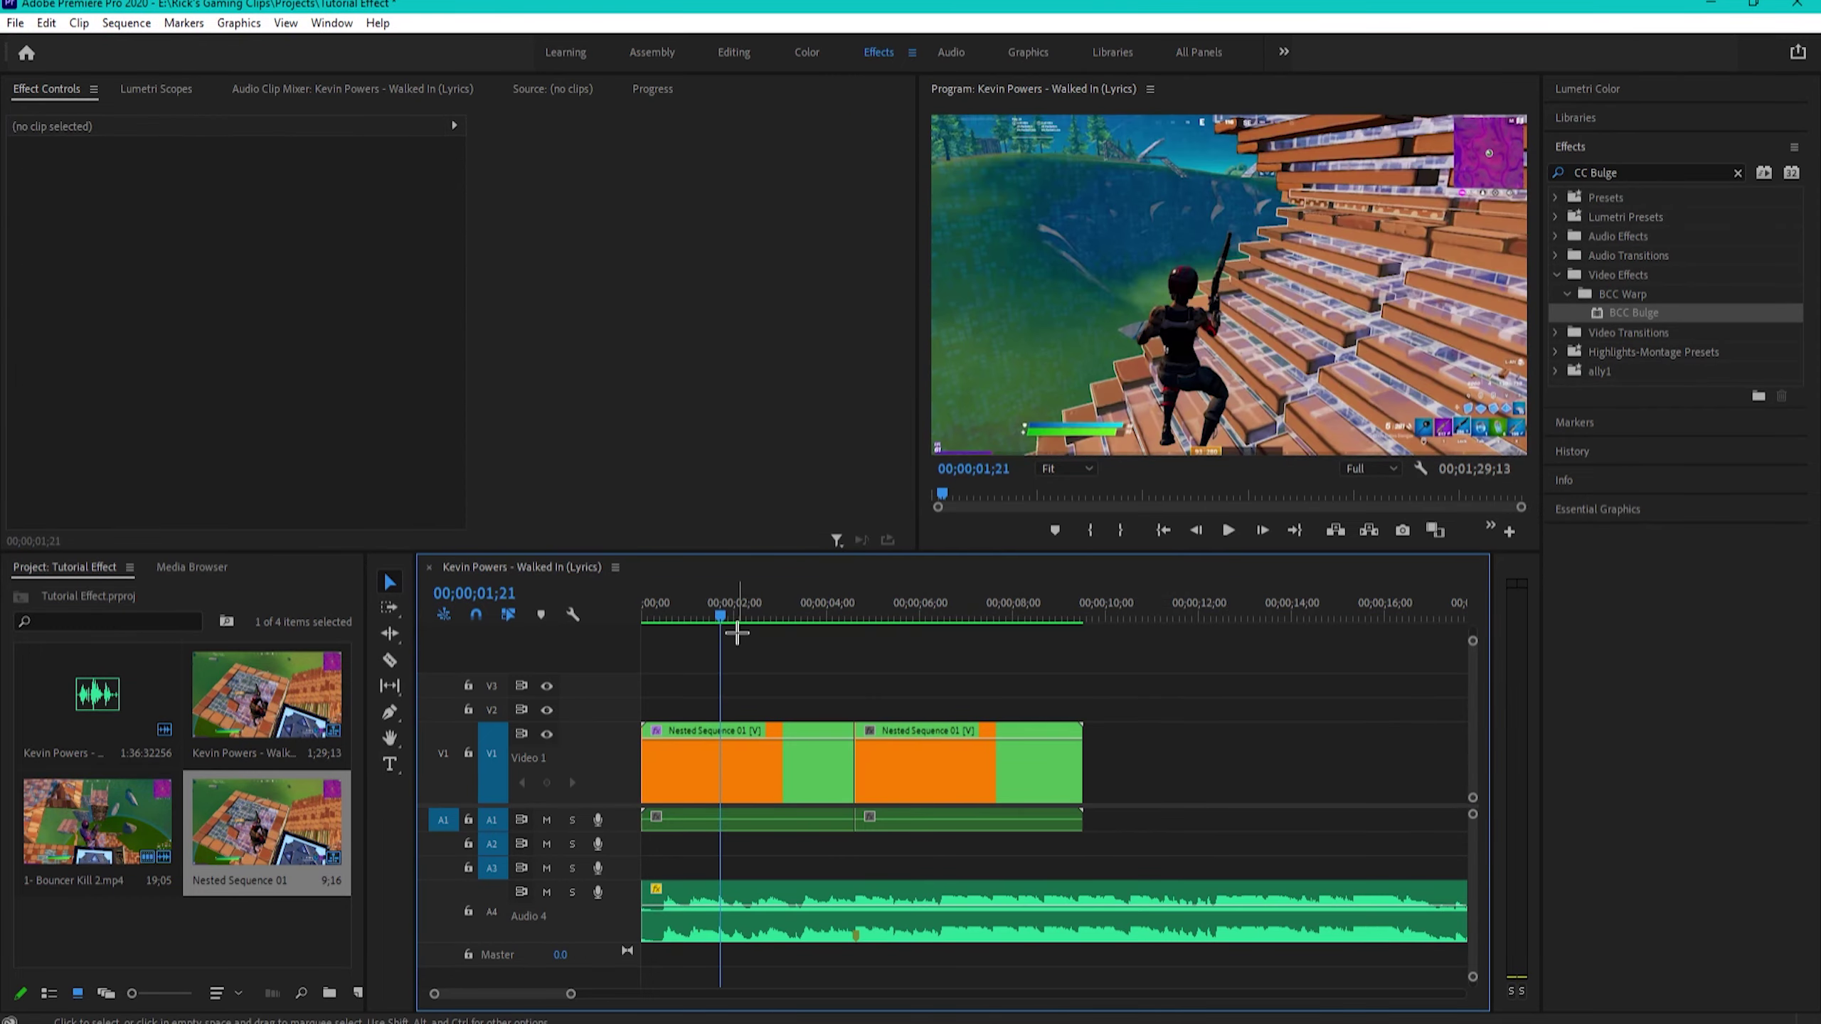
key(space)
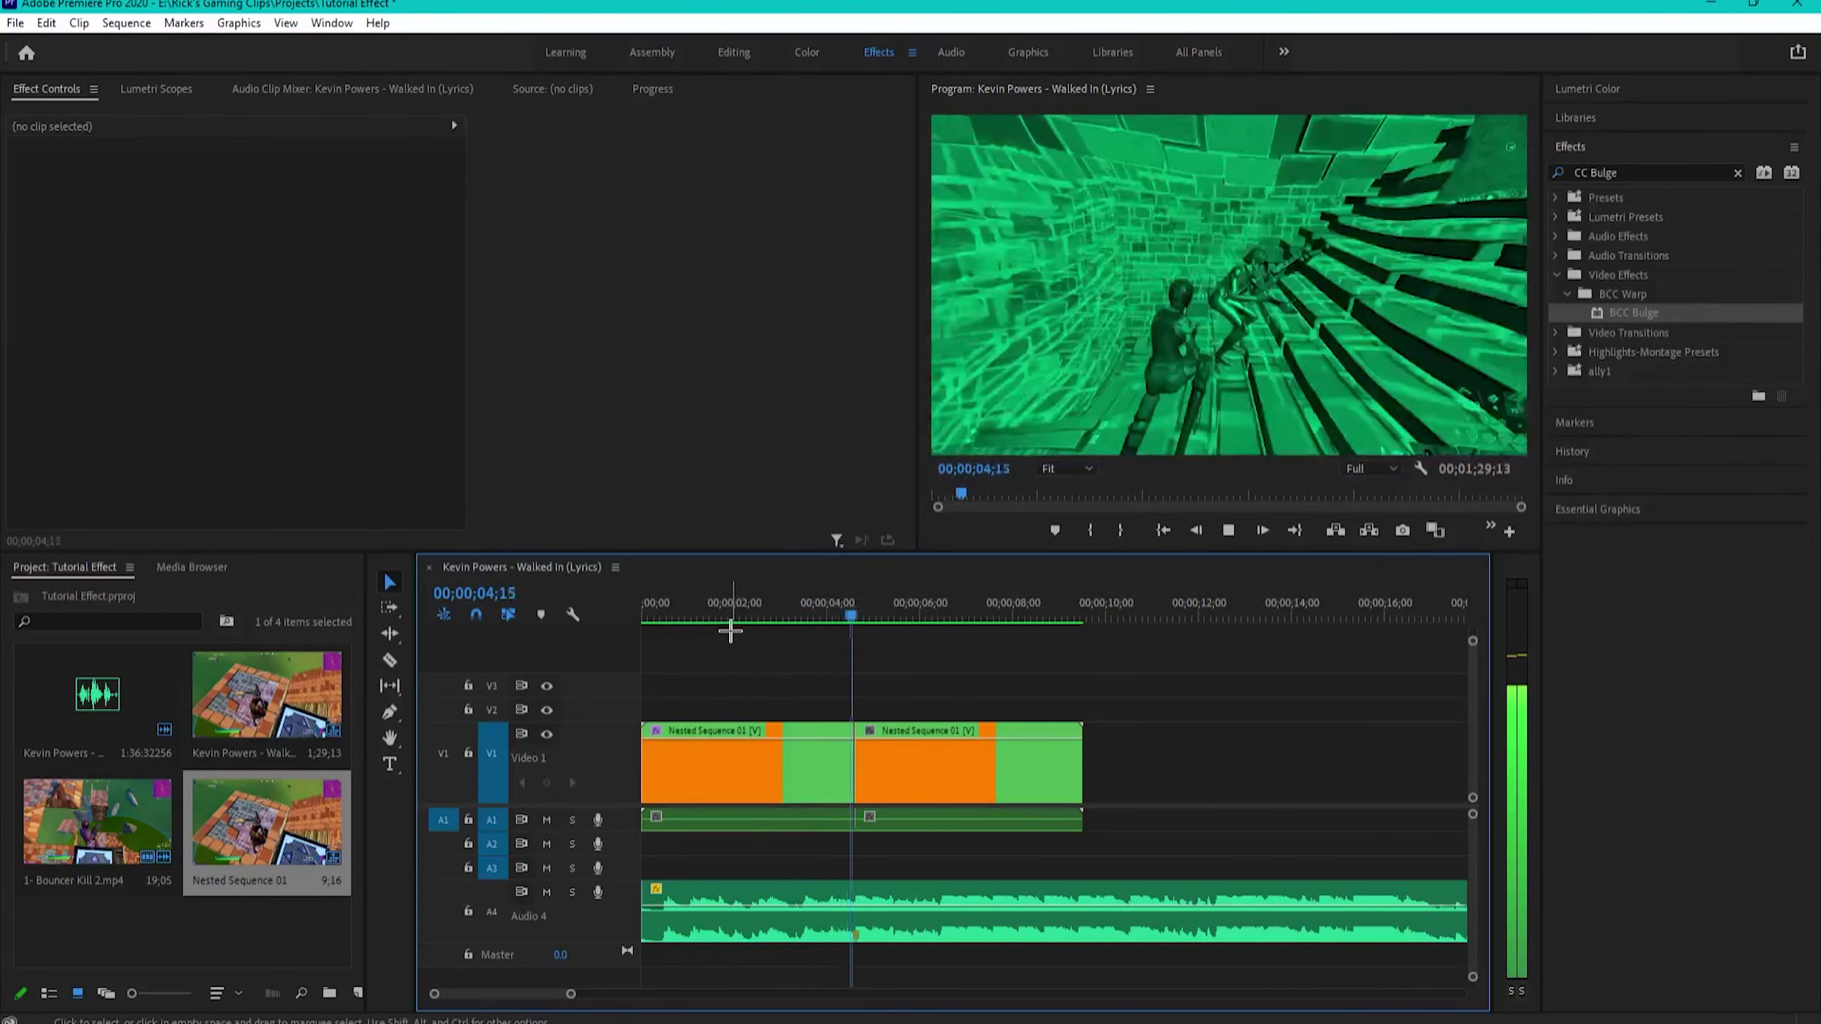
key(space)
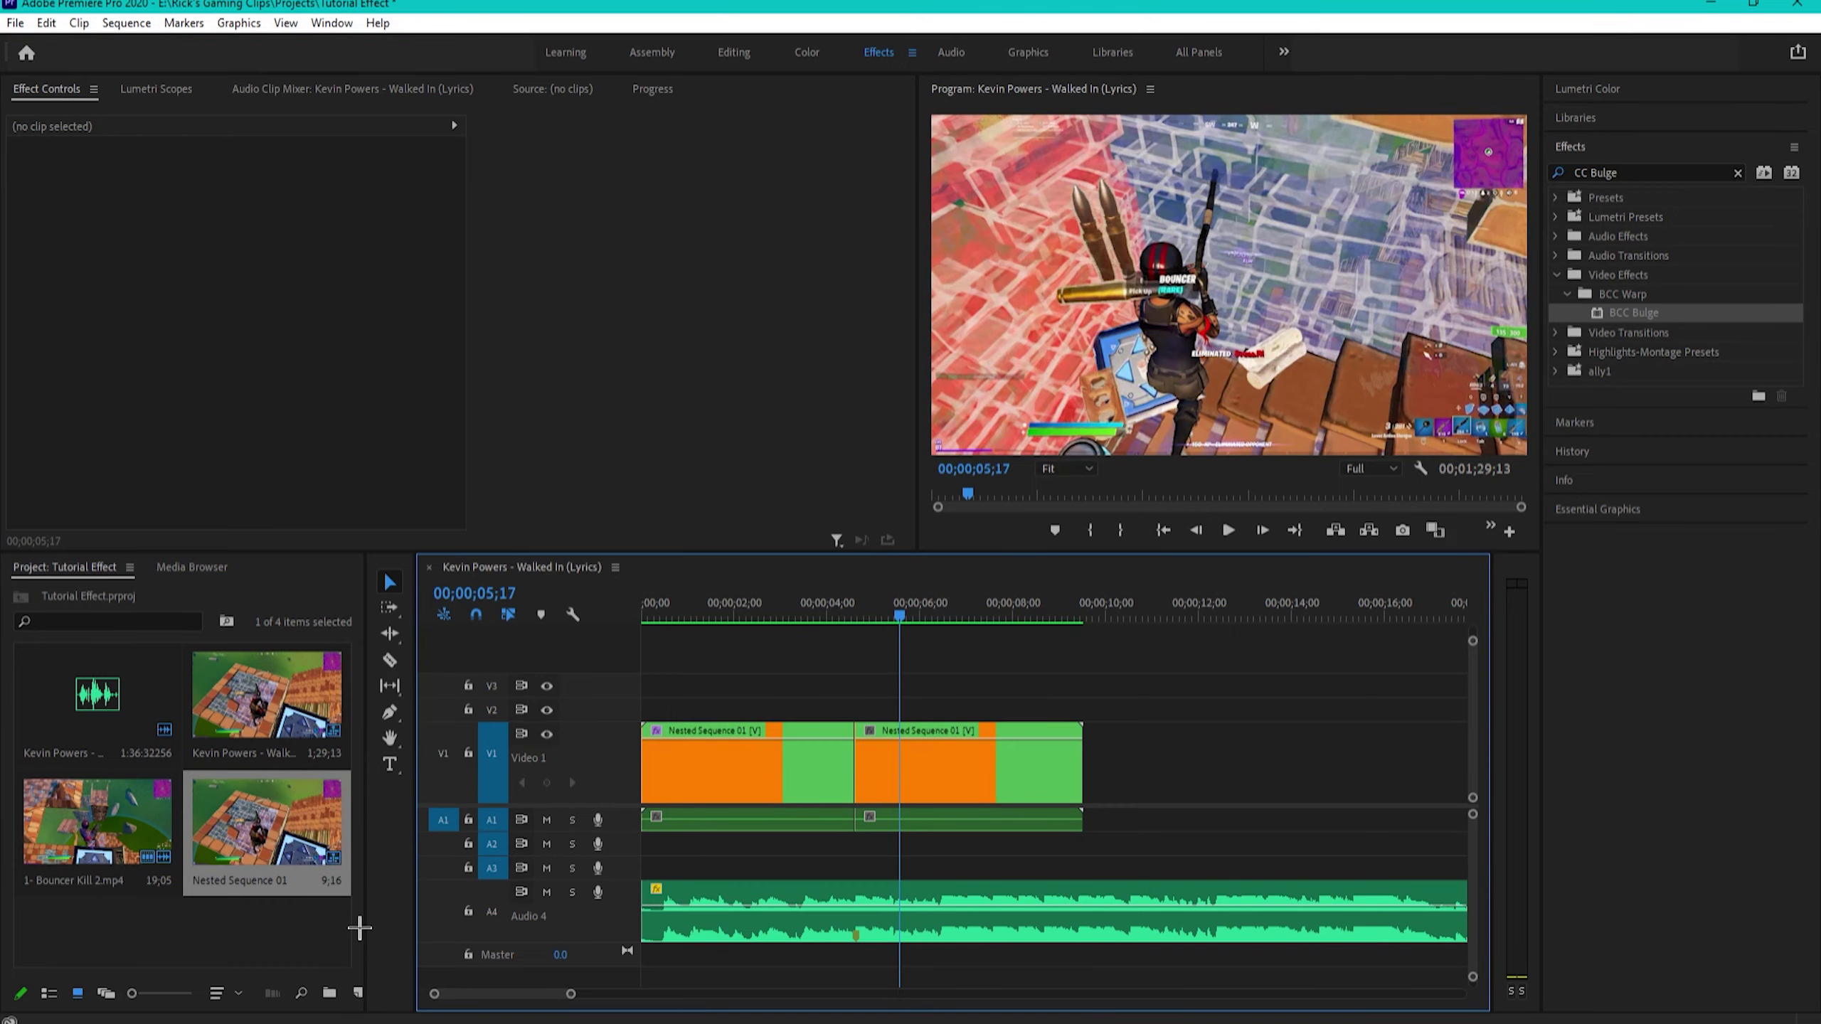
- Create a 1920 x 1080, 29.97 fps adjustment layer and place it on track V2 over the cut between the nested segments
drag(367, 913, 398, 914)
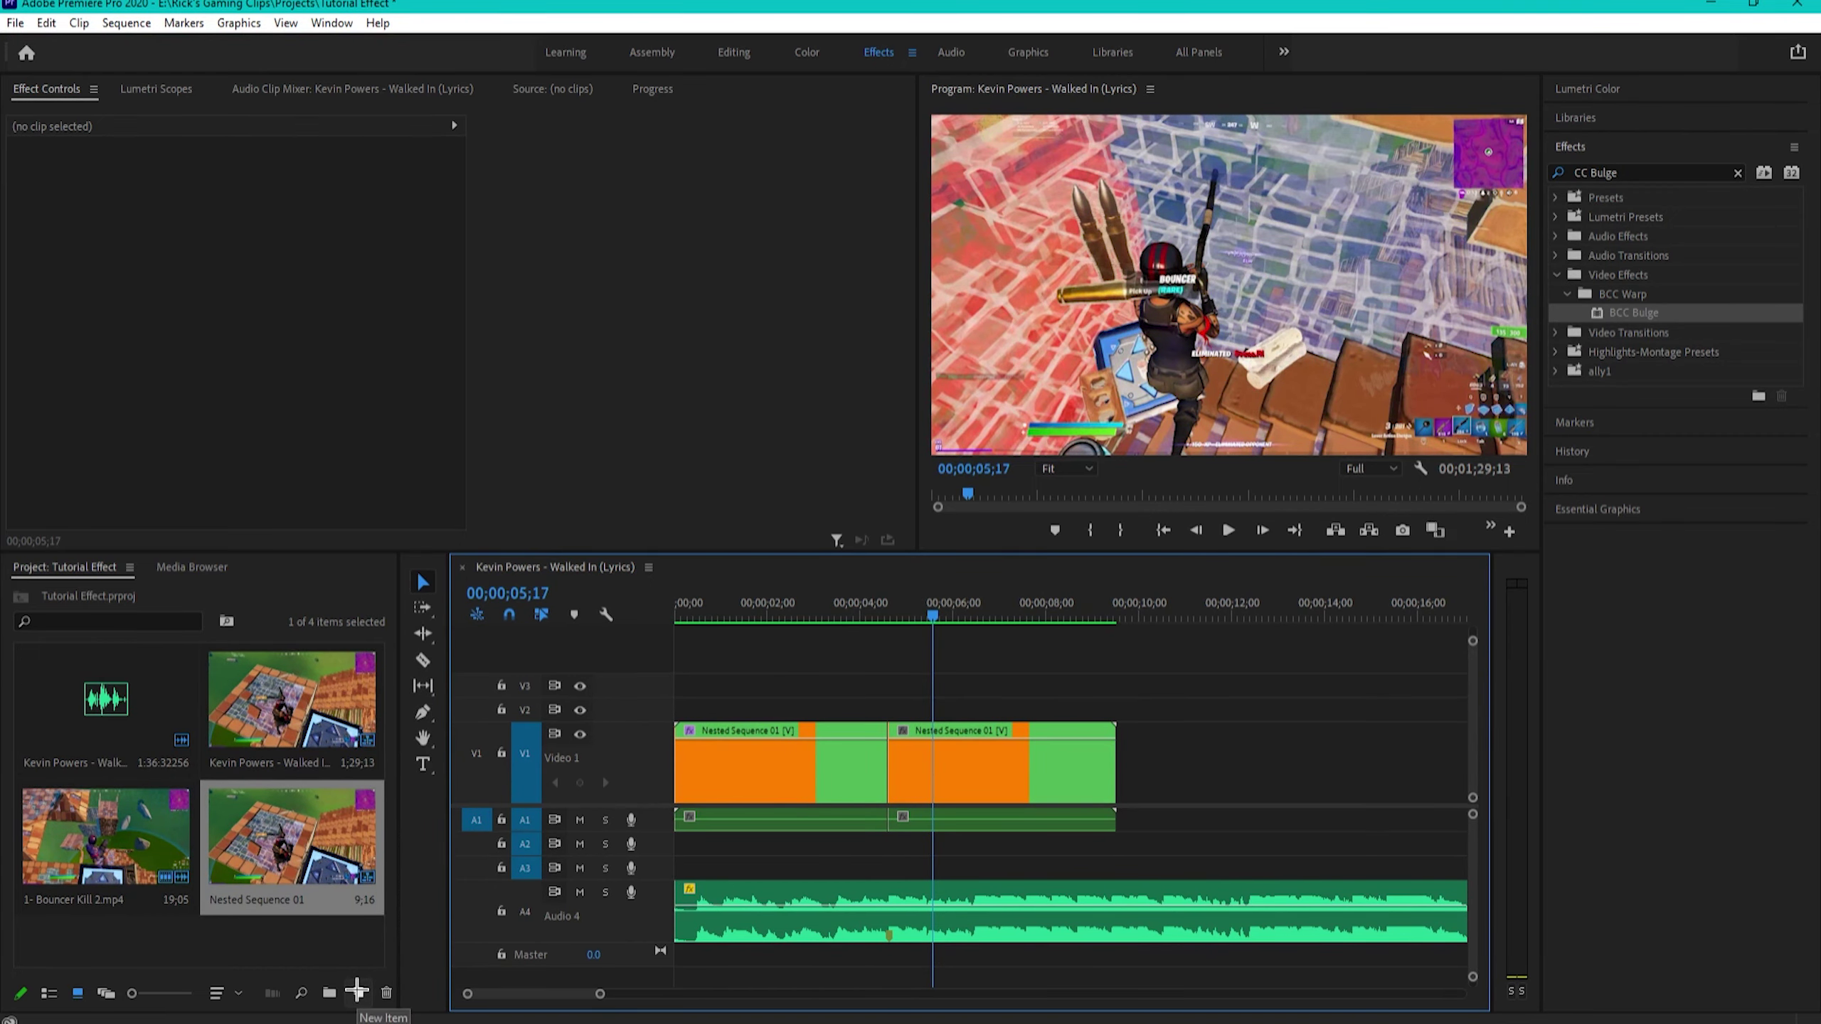
click(356, 992)
click(406, 819)
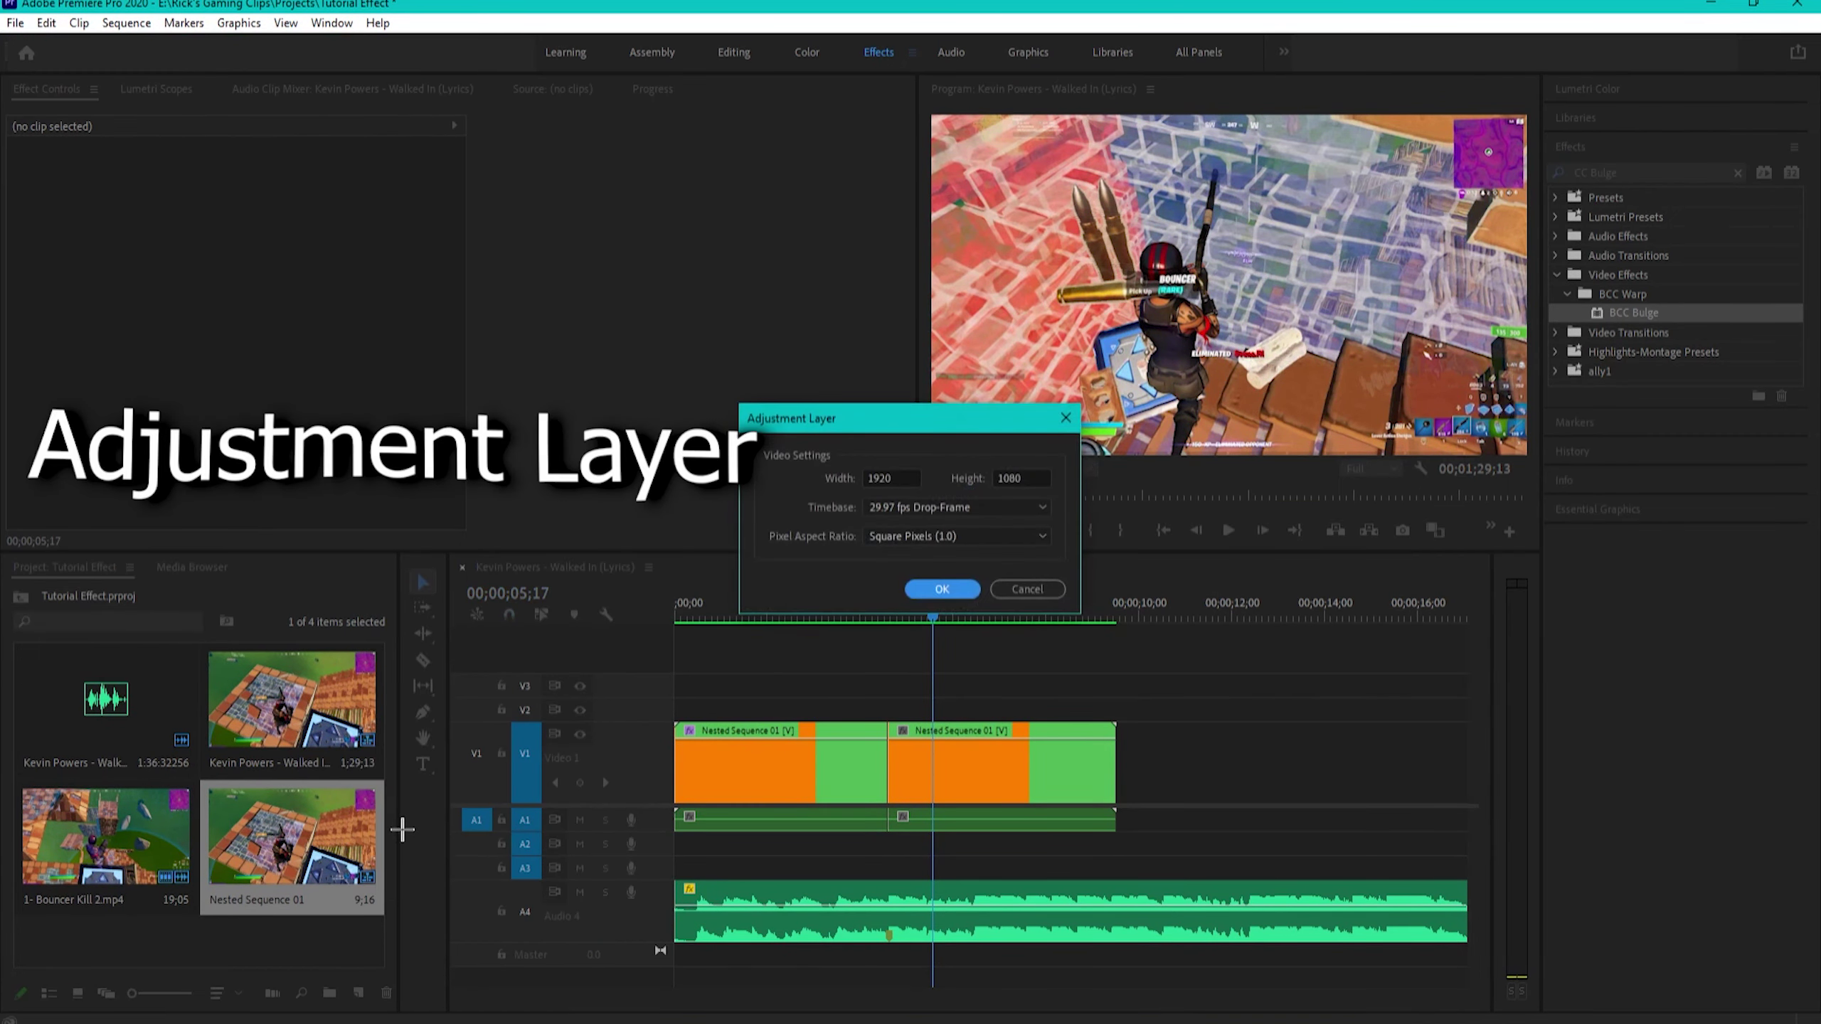
click(932, 588)
drag(101, 926, 879, 710)
- Split the adjustment layer at the cut and delete the part after it
scroll(872, 728, up, 4)
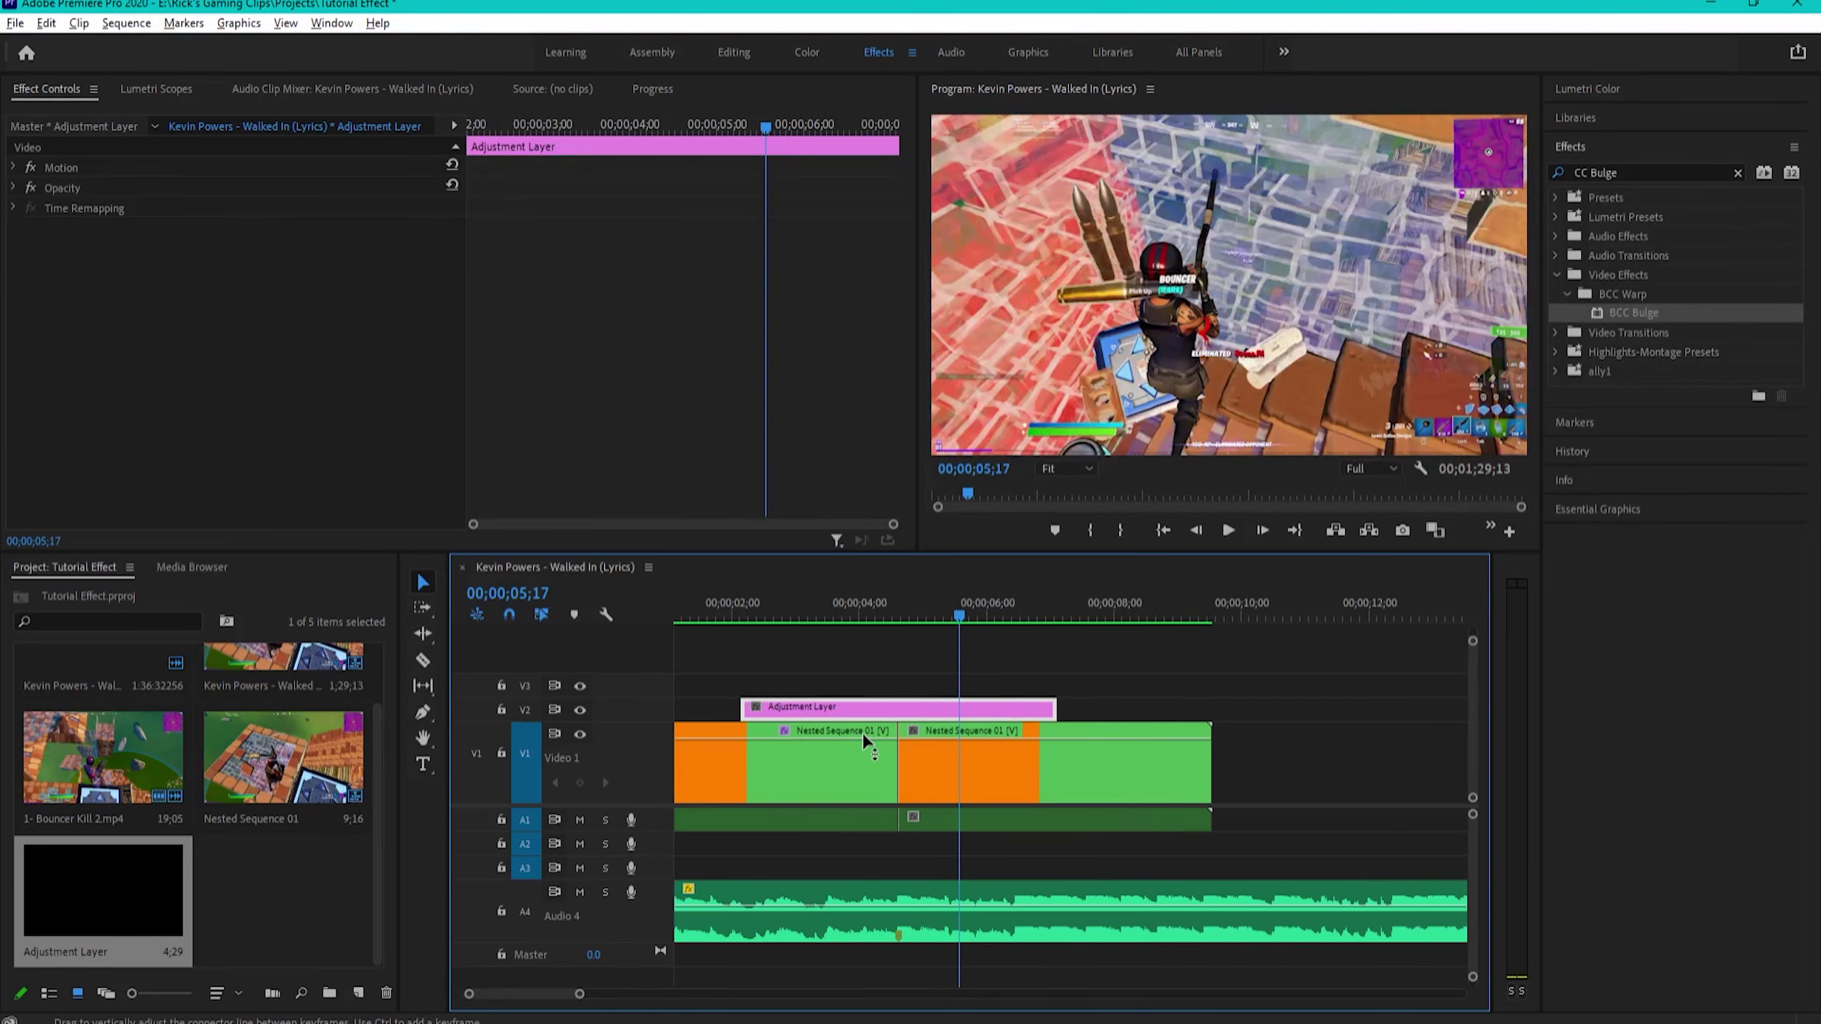
key(c)
click(916, 713)
key(v)
click(926, 714)
key(Delete)
- Find the Crop effect and apply it to the adjustment layer
scroll(1007, 788, up, 2)
scroll(1007, 789, up, 1)
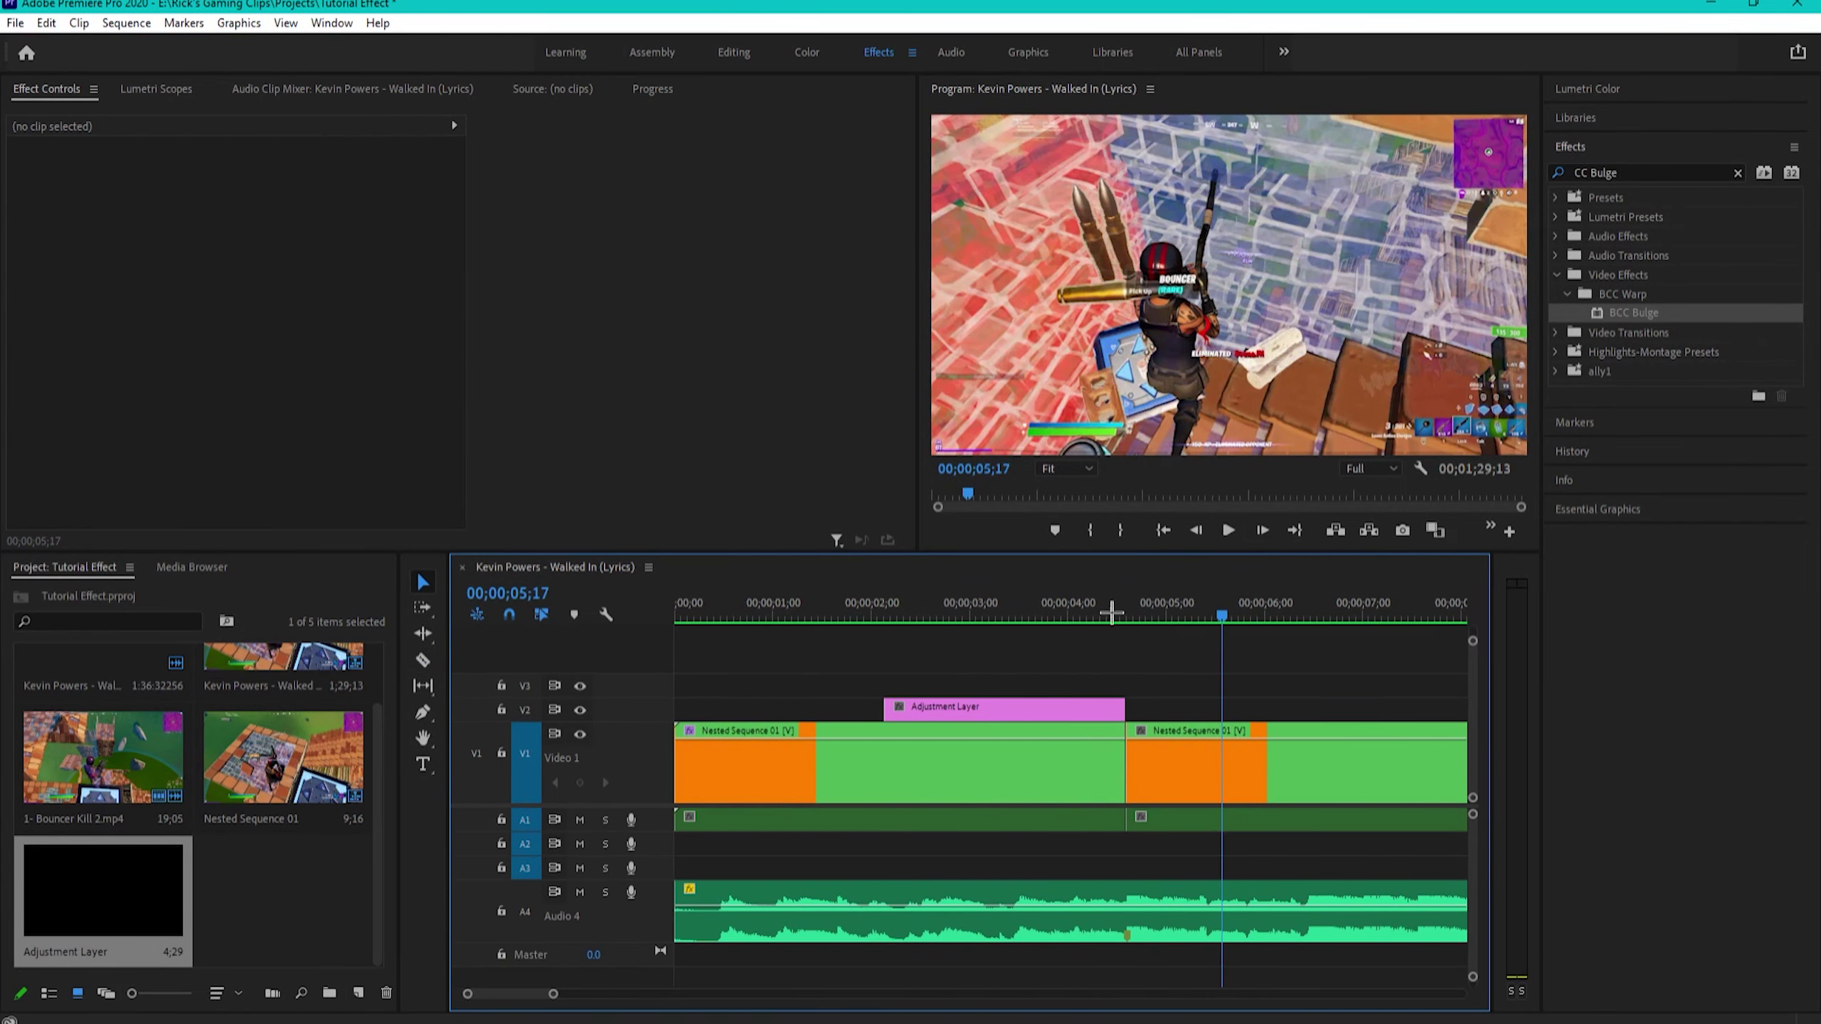
scroll(1062, 749, up, 1)
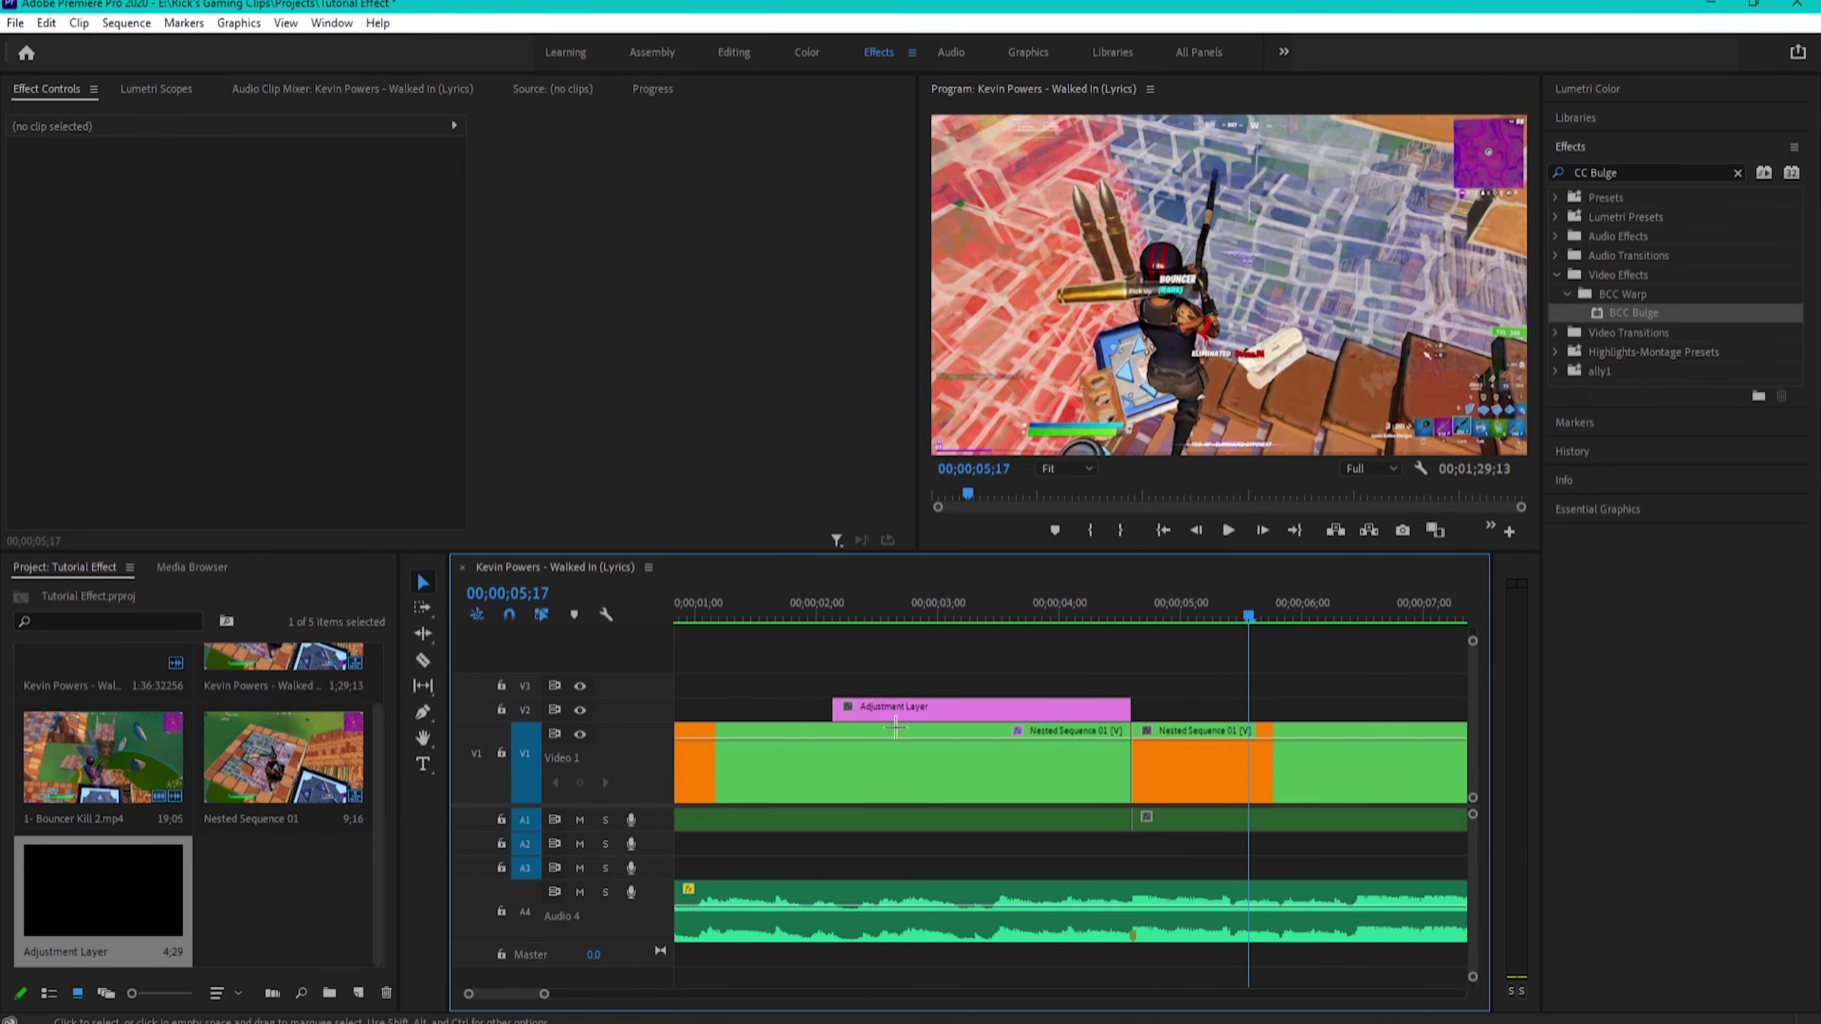
scroll(652, 708, up, 3)
click(1653, 172)
text(crop)
drag(1632, 313, 1108, 693)
- Start animating Crop's Top and Bottom at 00;00;03;28, 20 frames before the cut, on the adjustment layer
click(1130, 615)
drag(1129, 615, 1150, 605)
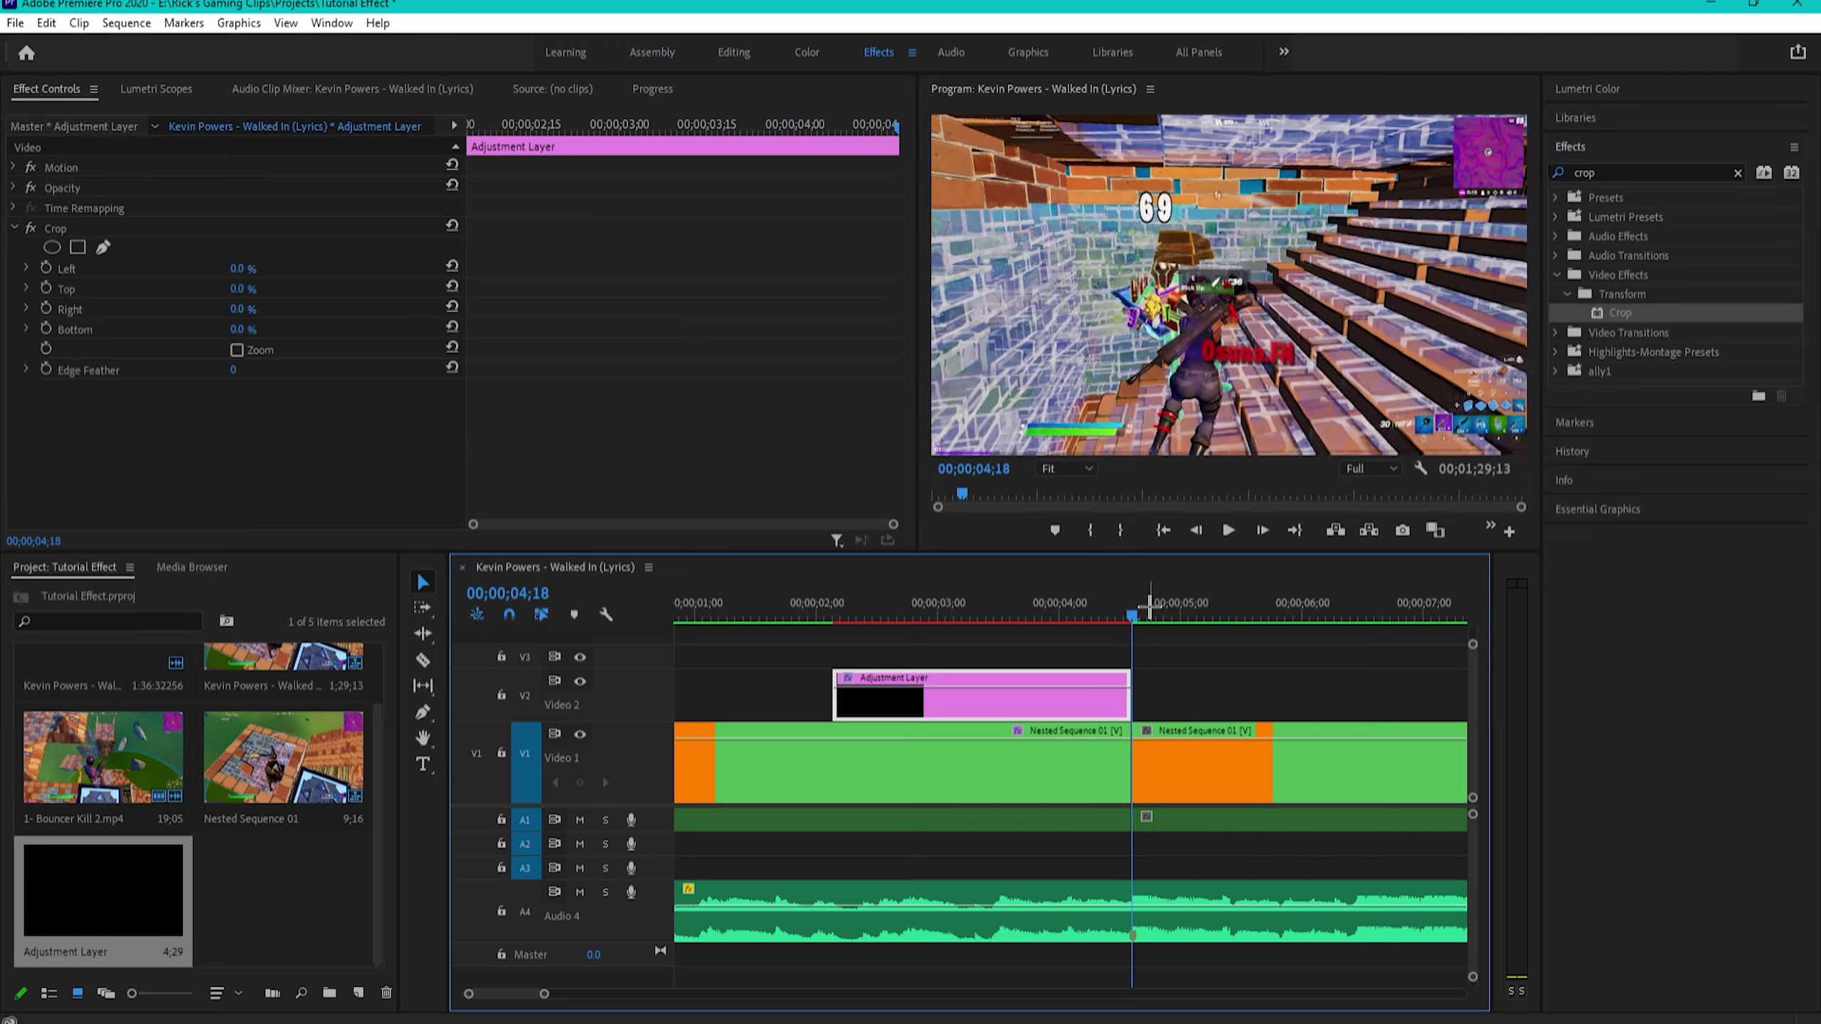
key(Left)
key(Left)
key(Left)
key(Left)
key(Left)
key(Left)
key(Left)
key(Left)
key(Left)
key(Left)
key(Left)
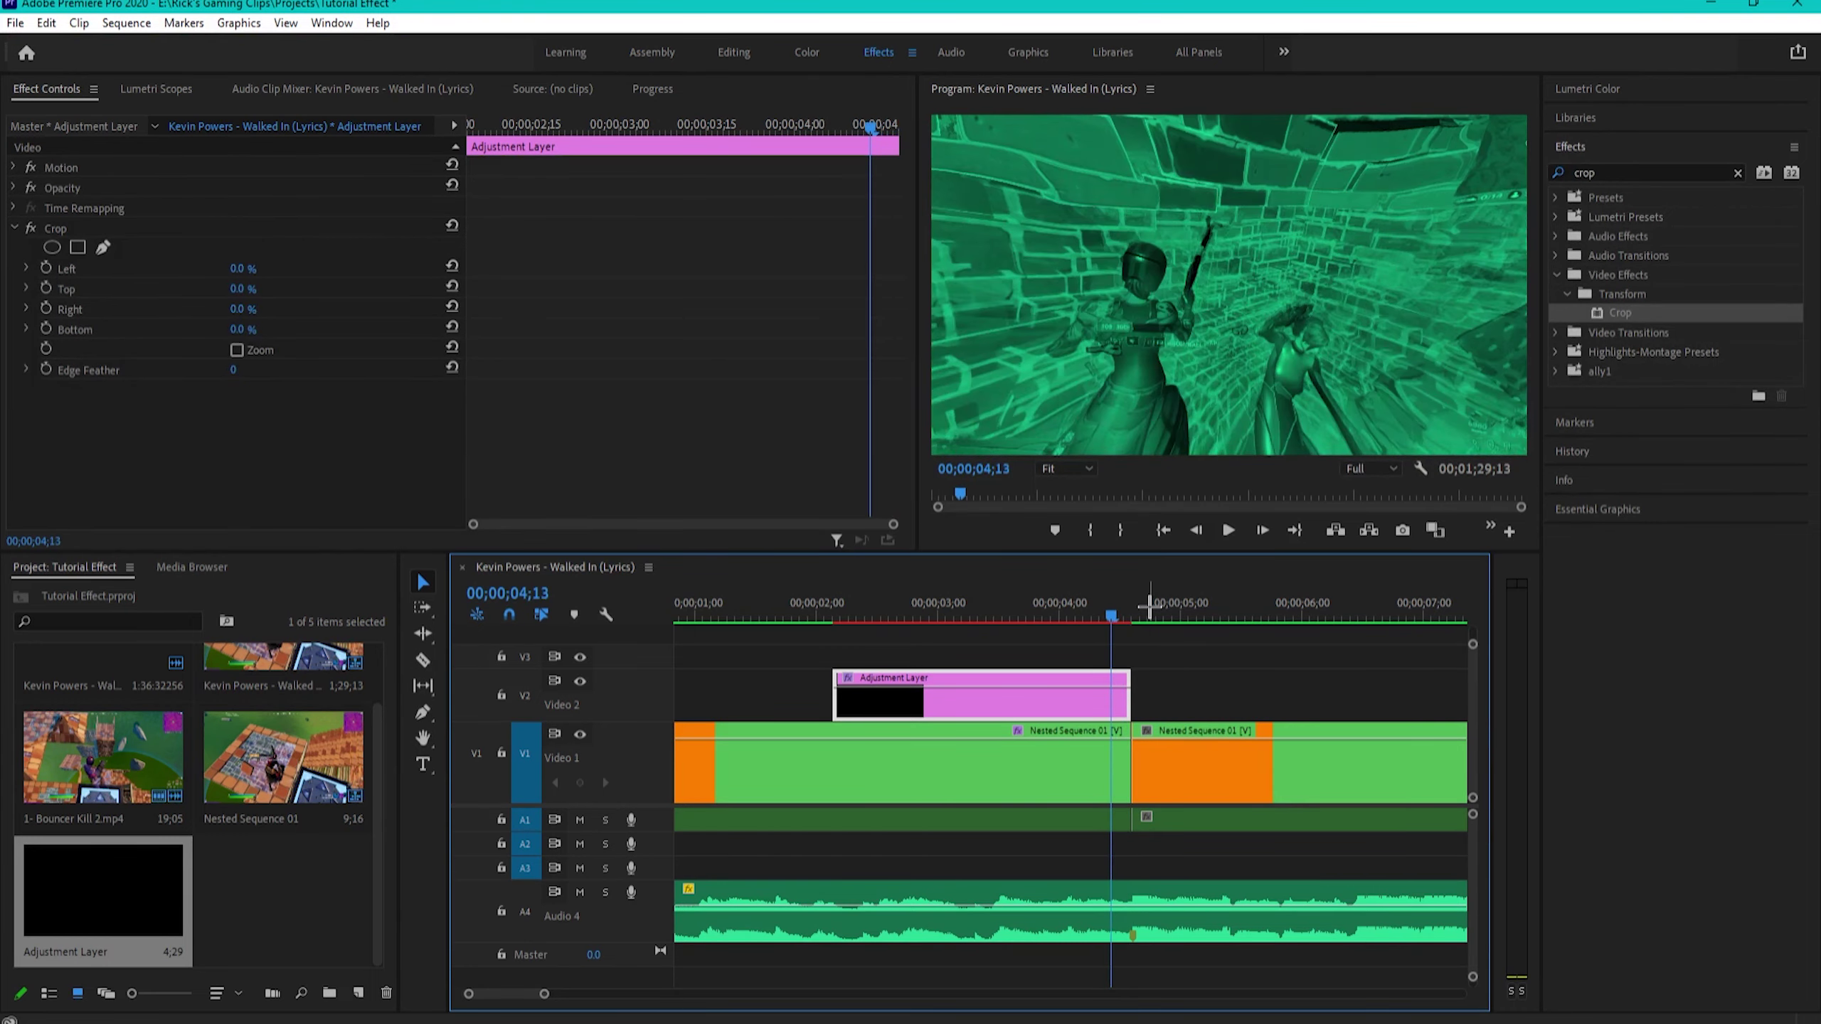
key(Left)
key(Left)
key(Left)
key(Left)
key(Left)
key(Left)
key(Left)
key(Left)
key(Left)
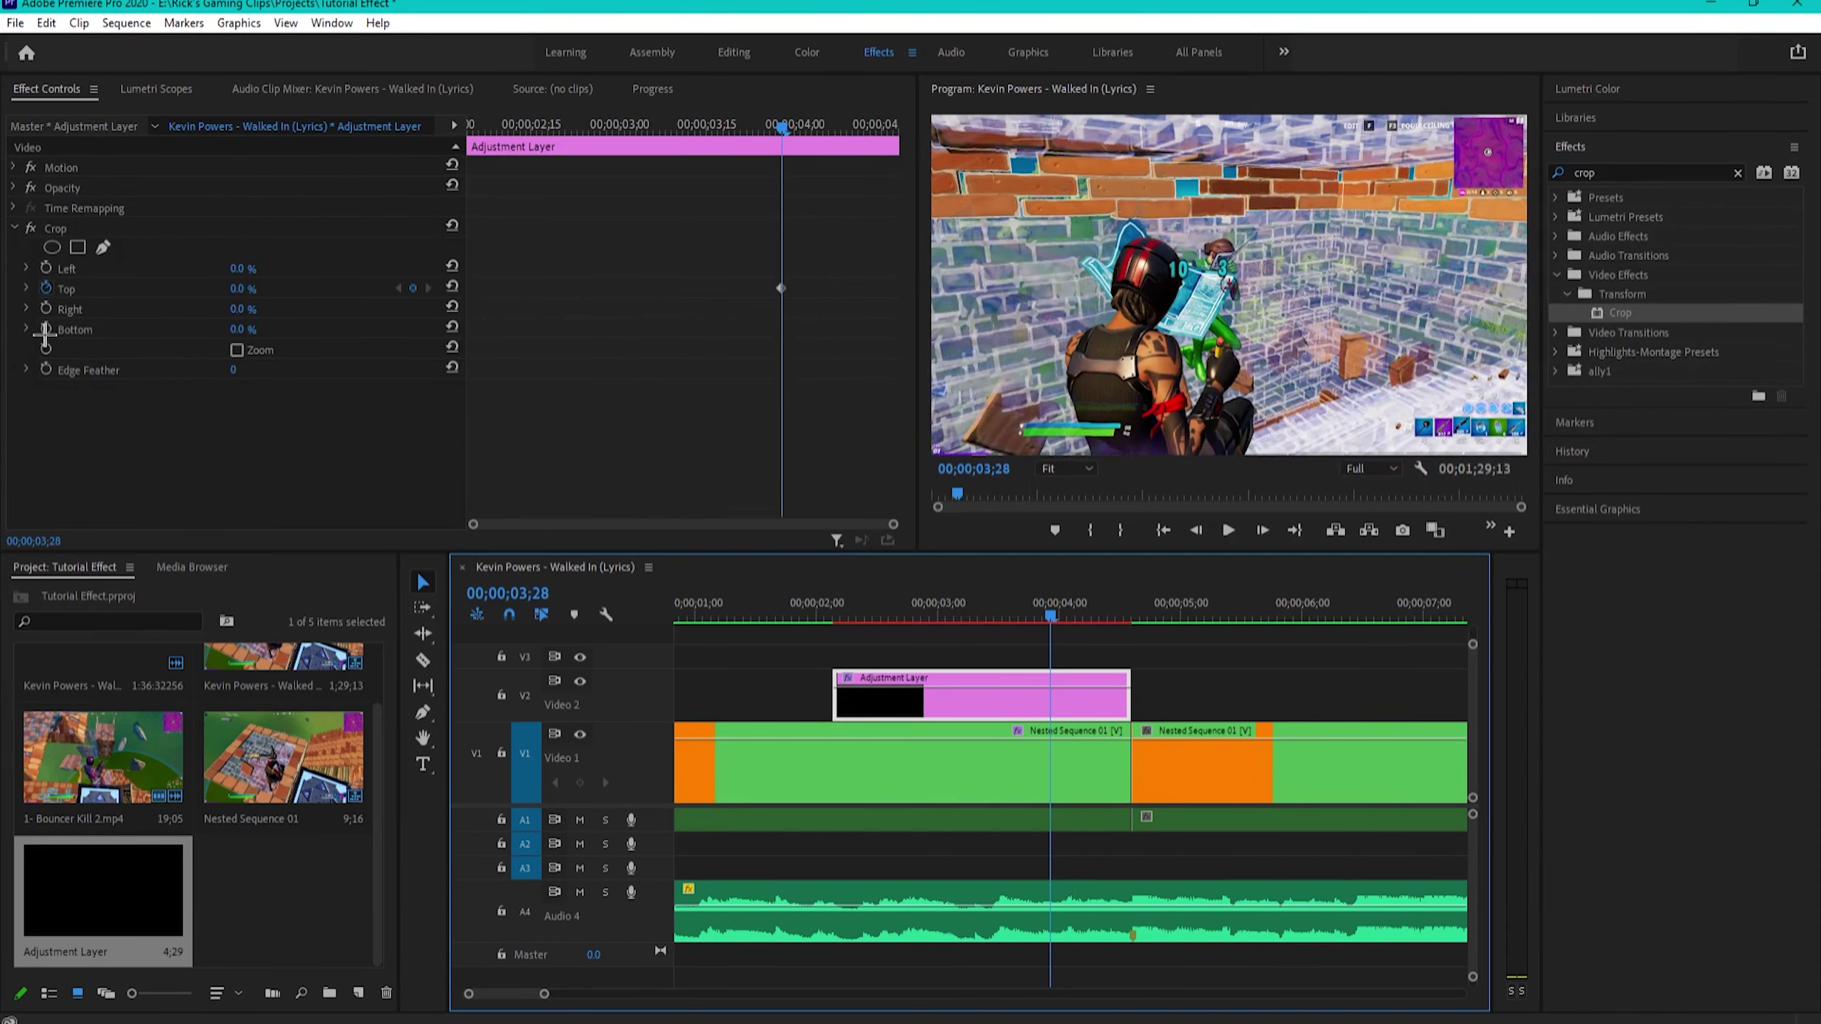
click(46, 288)
click(45, 329)
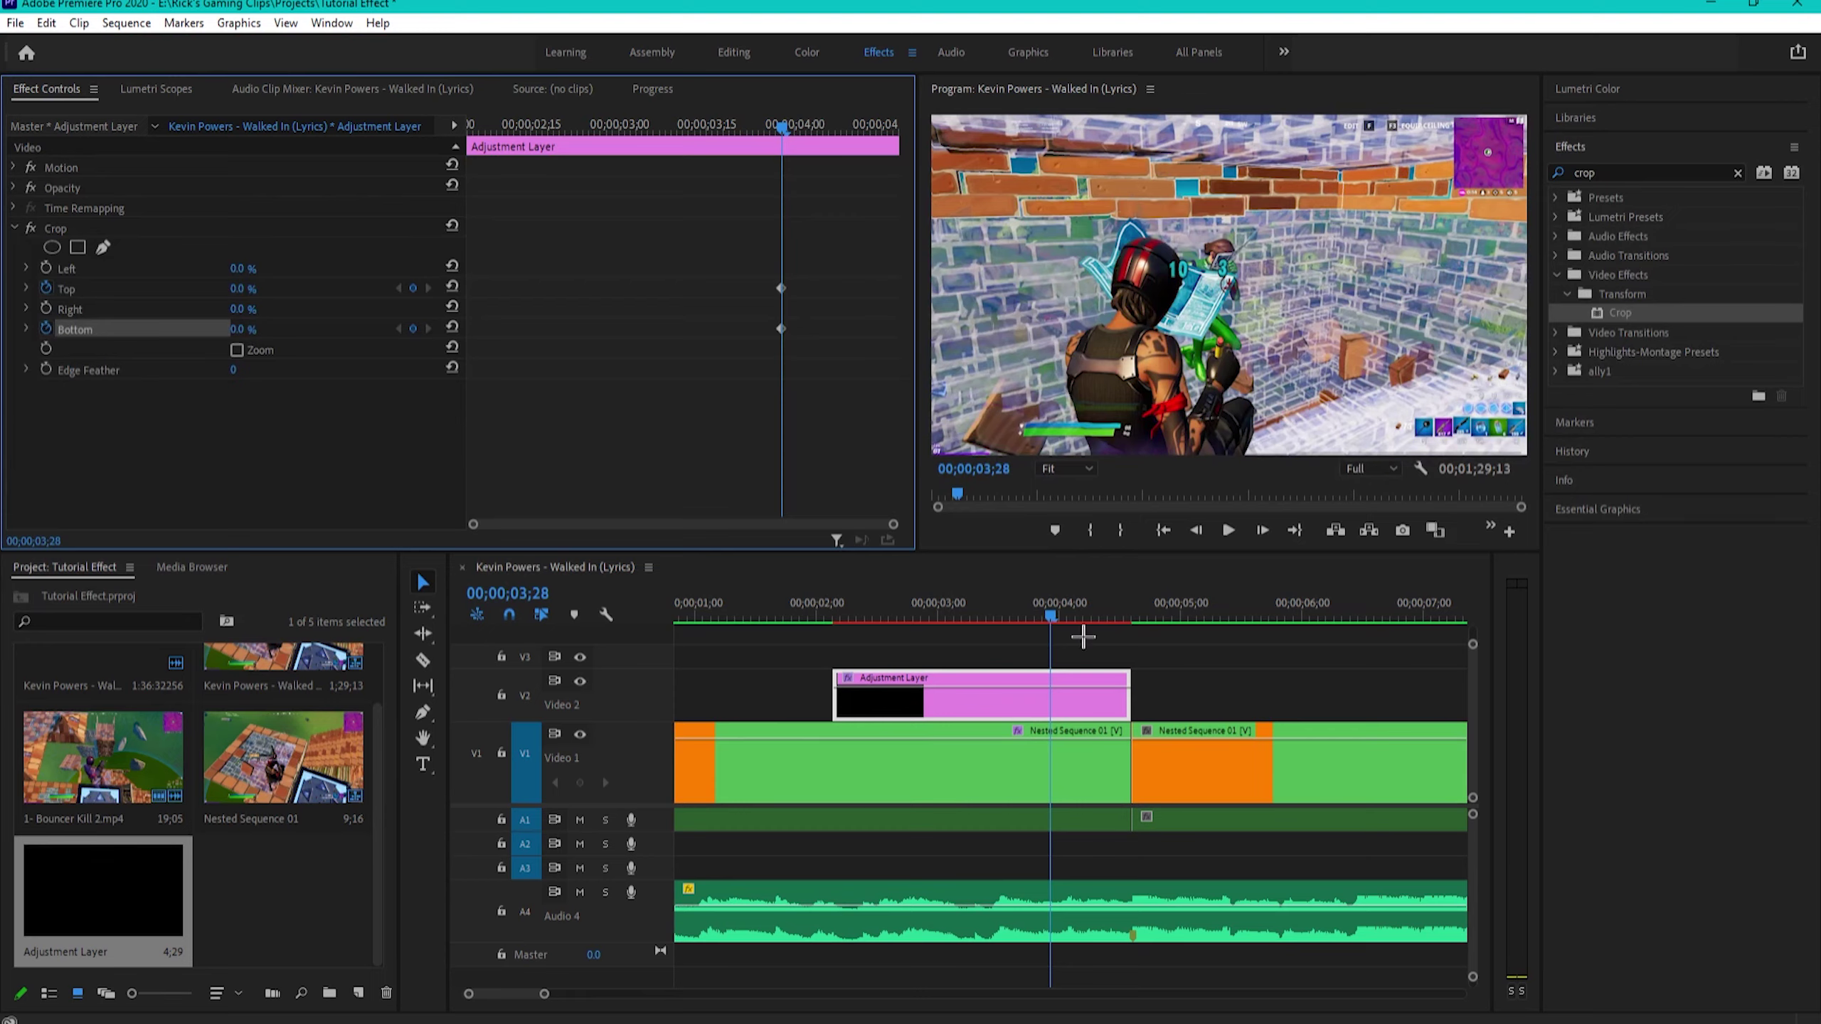
- Set Crop's Top and Bottom to 11% at 00;00;04;15, three frames before the cut
click(1132, 615)
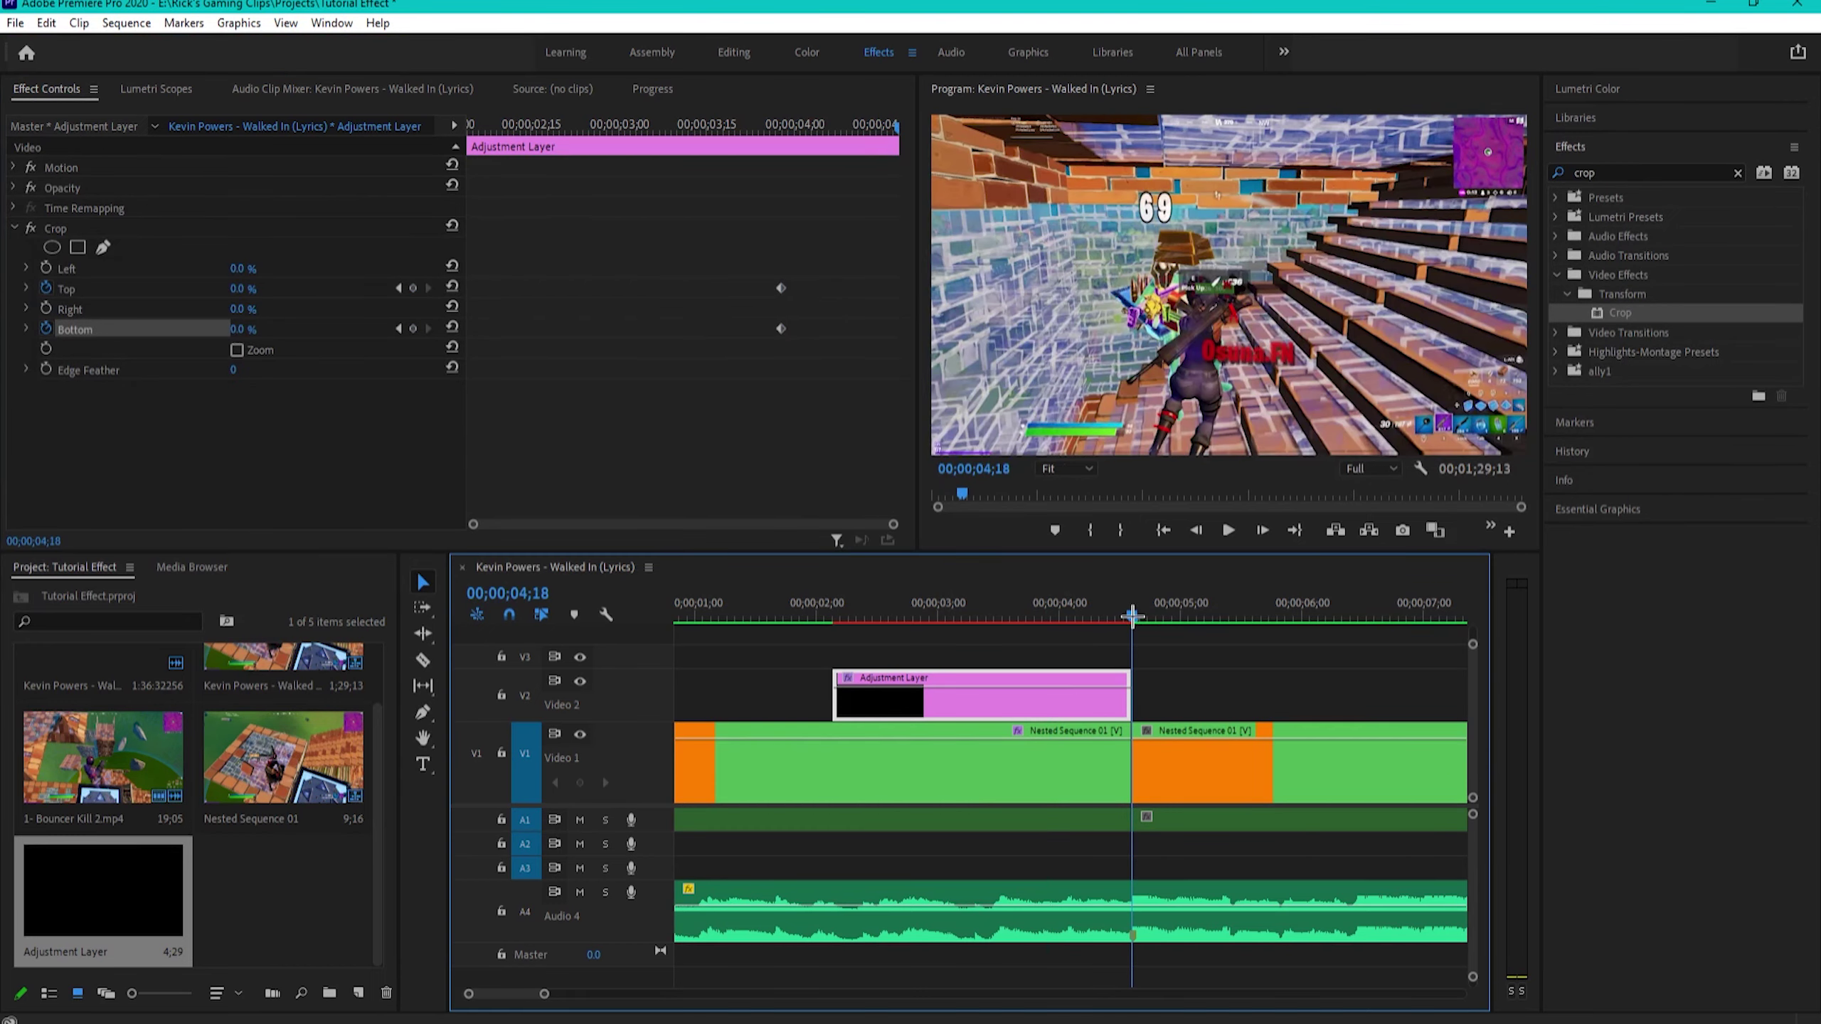
key(Left)
key(Left)
key(Left)
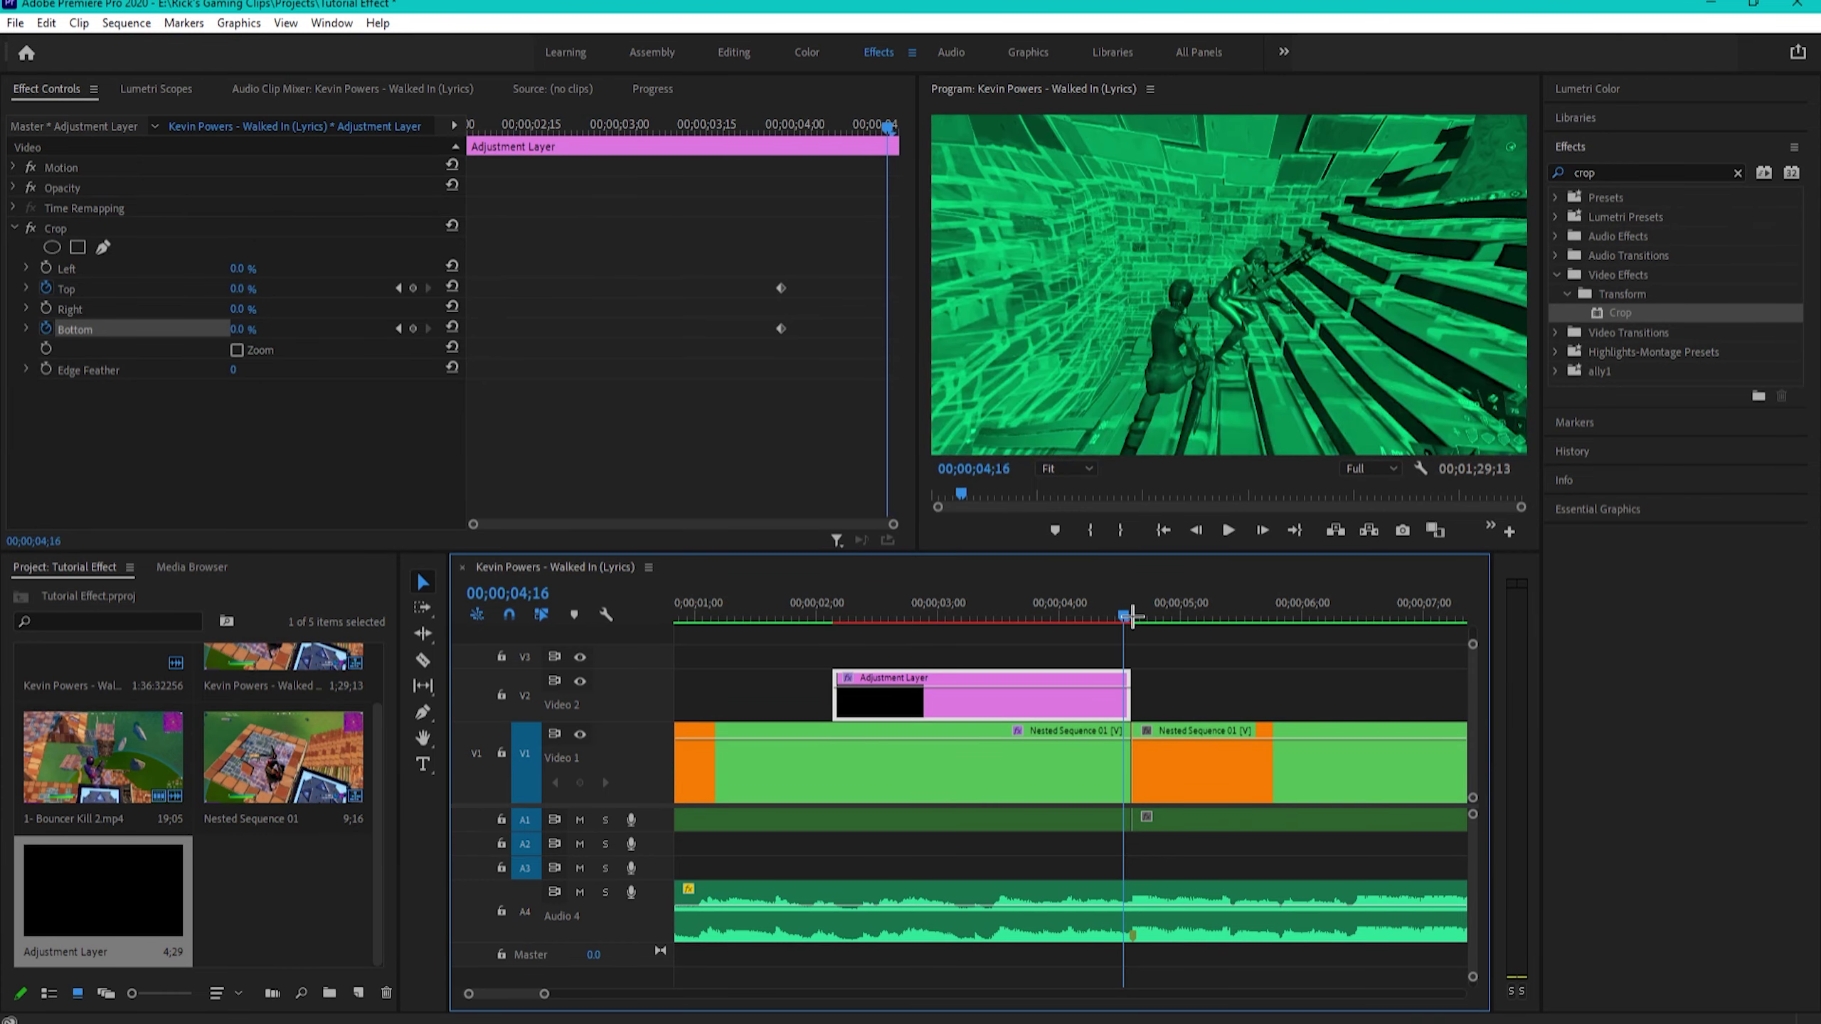
click(243, 290)
text(11)
key(Return)
click(253, 328)
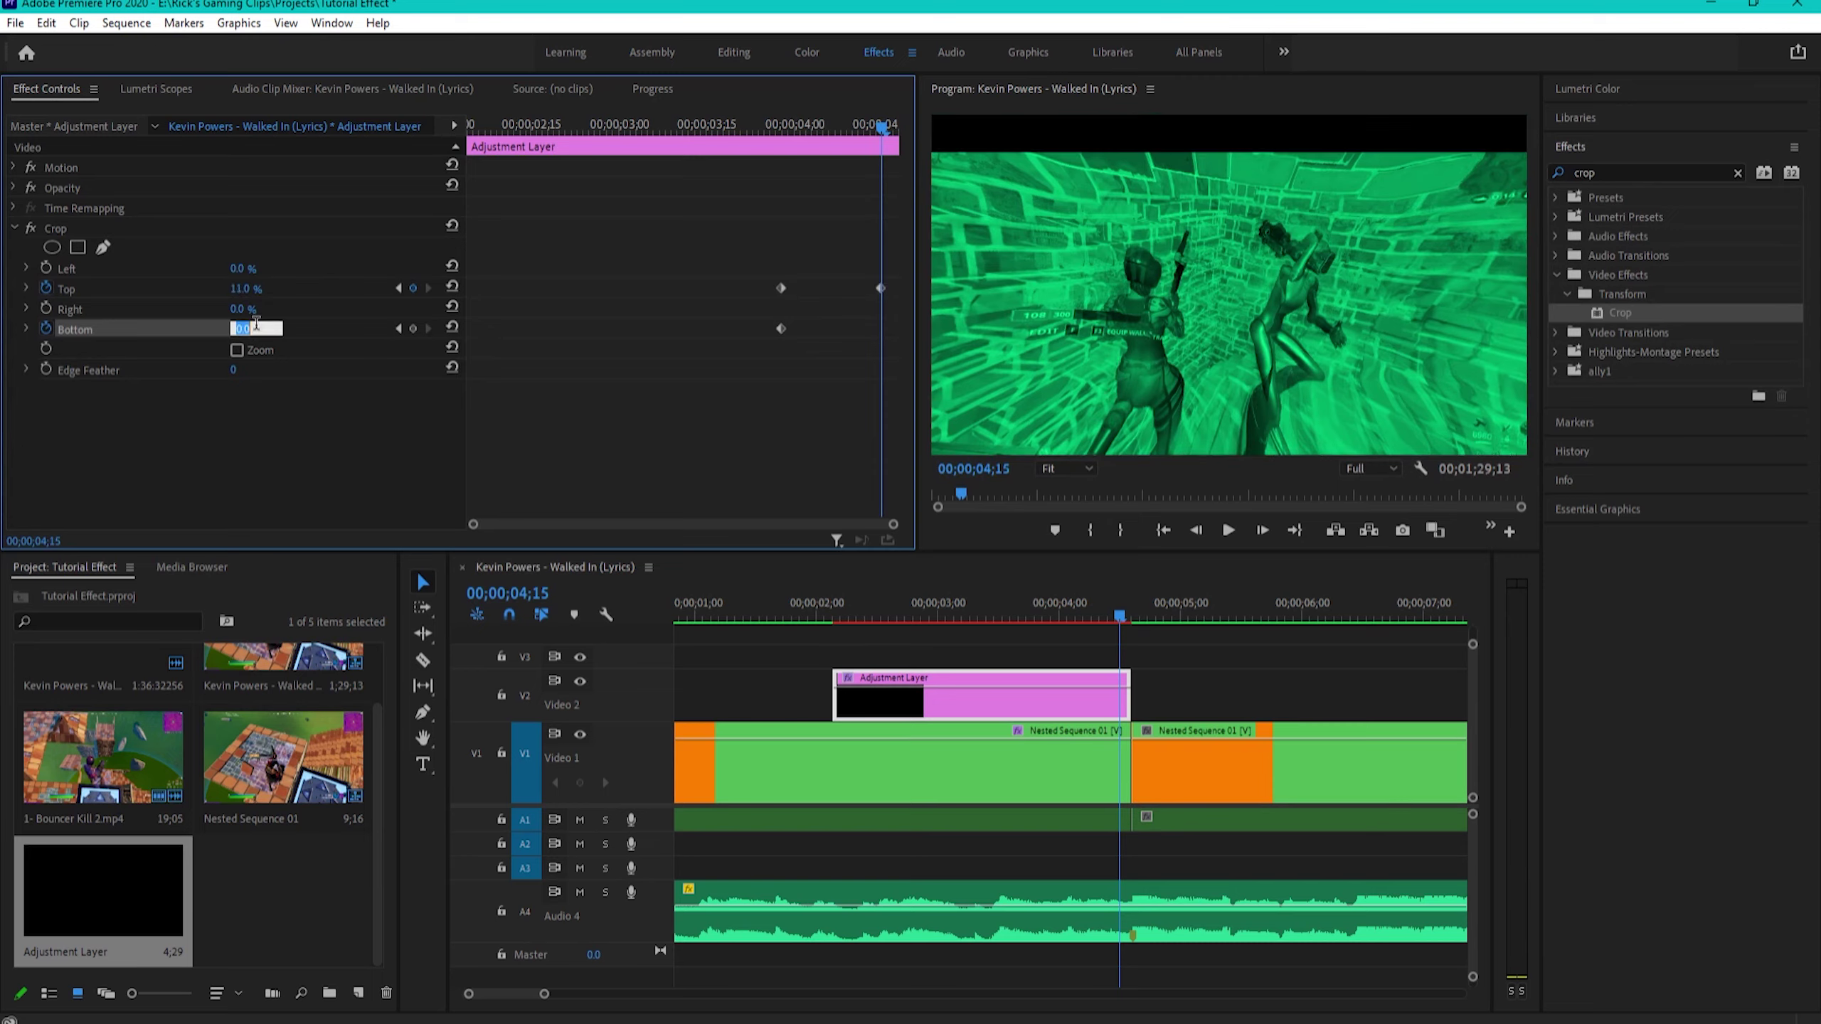
key(Return)
- Set Crop's Top and Bottom back to 0% at 00;00;04;18, at the end of the adjustment layer
click(1133, 615)
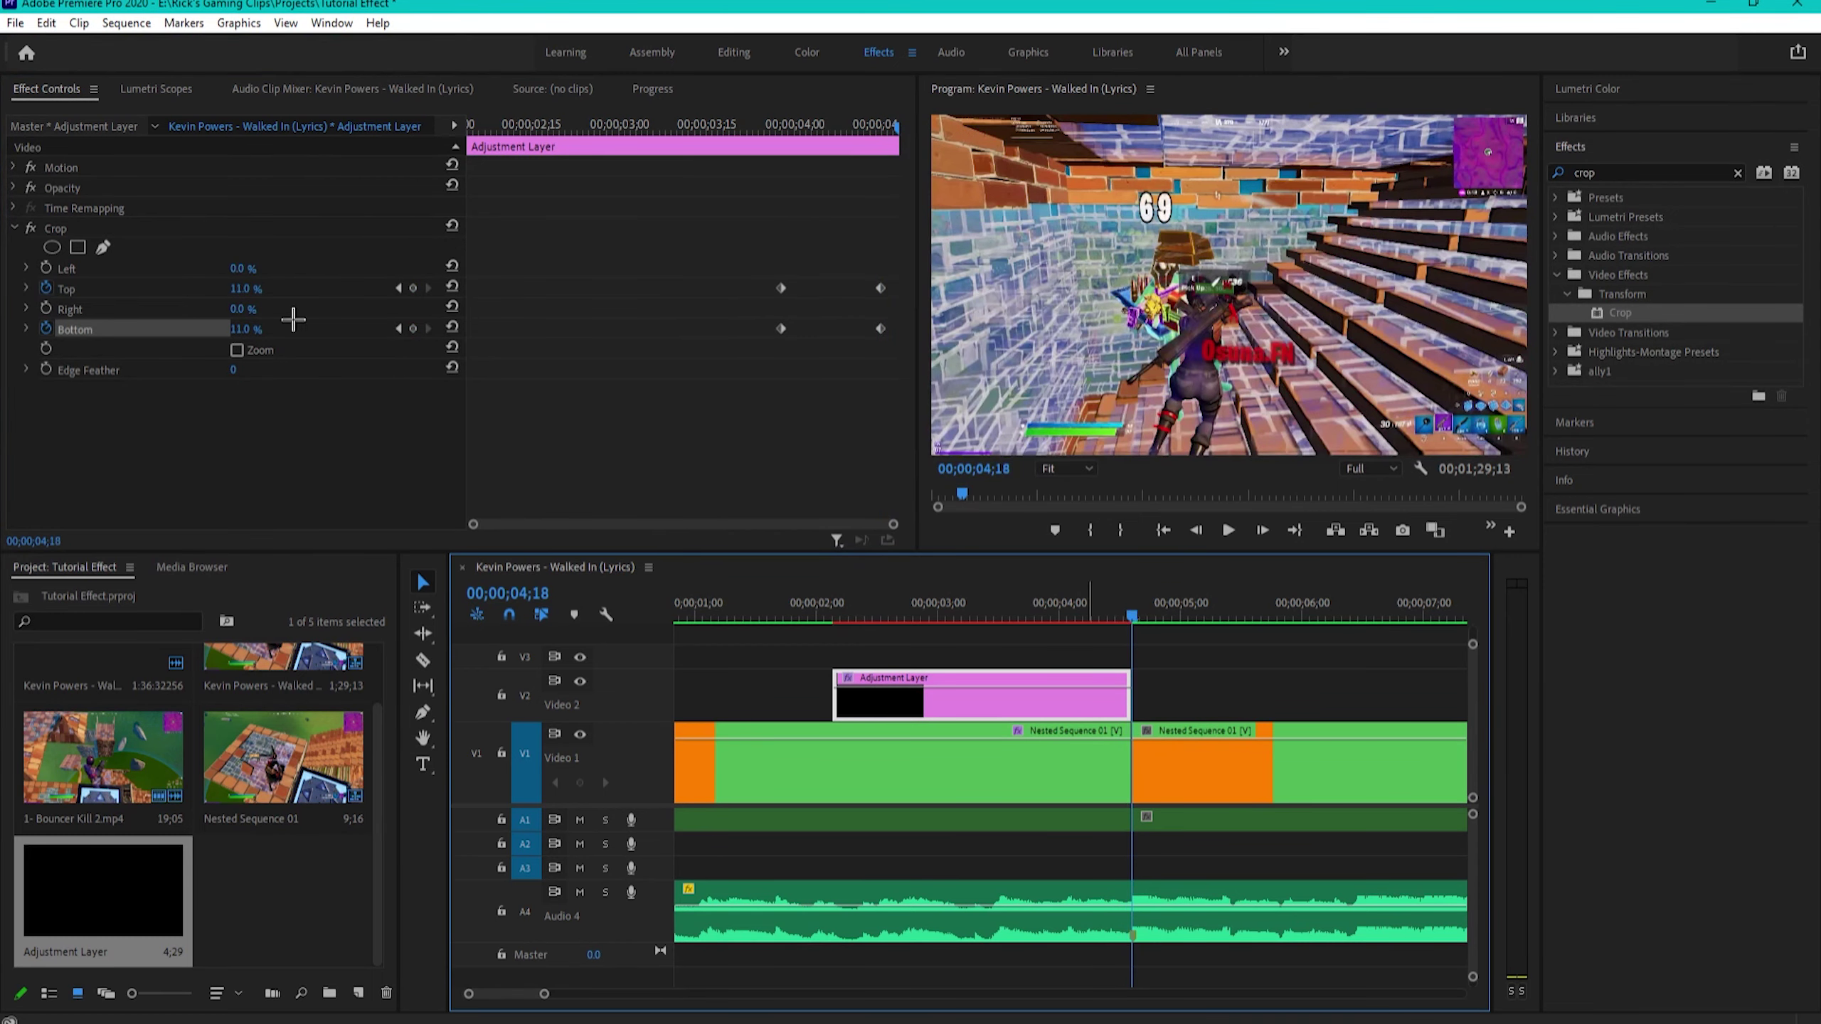
click(244, 288)
text(0)
key(Return)
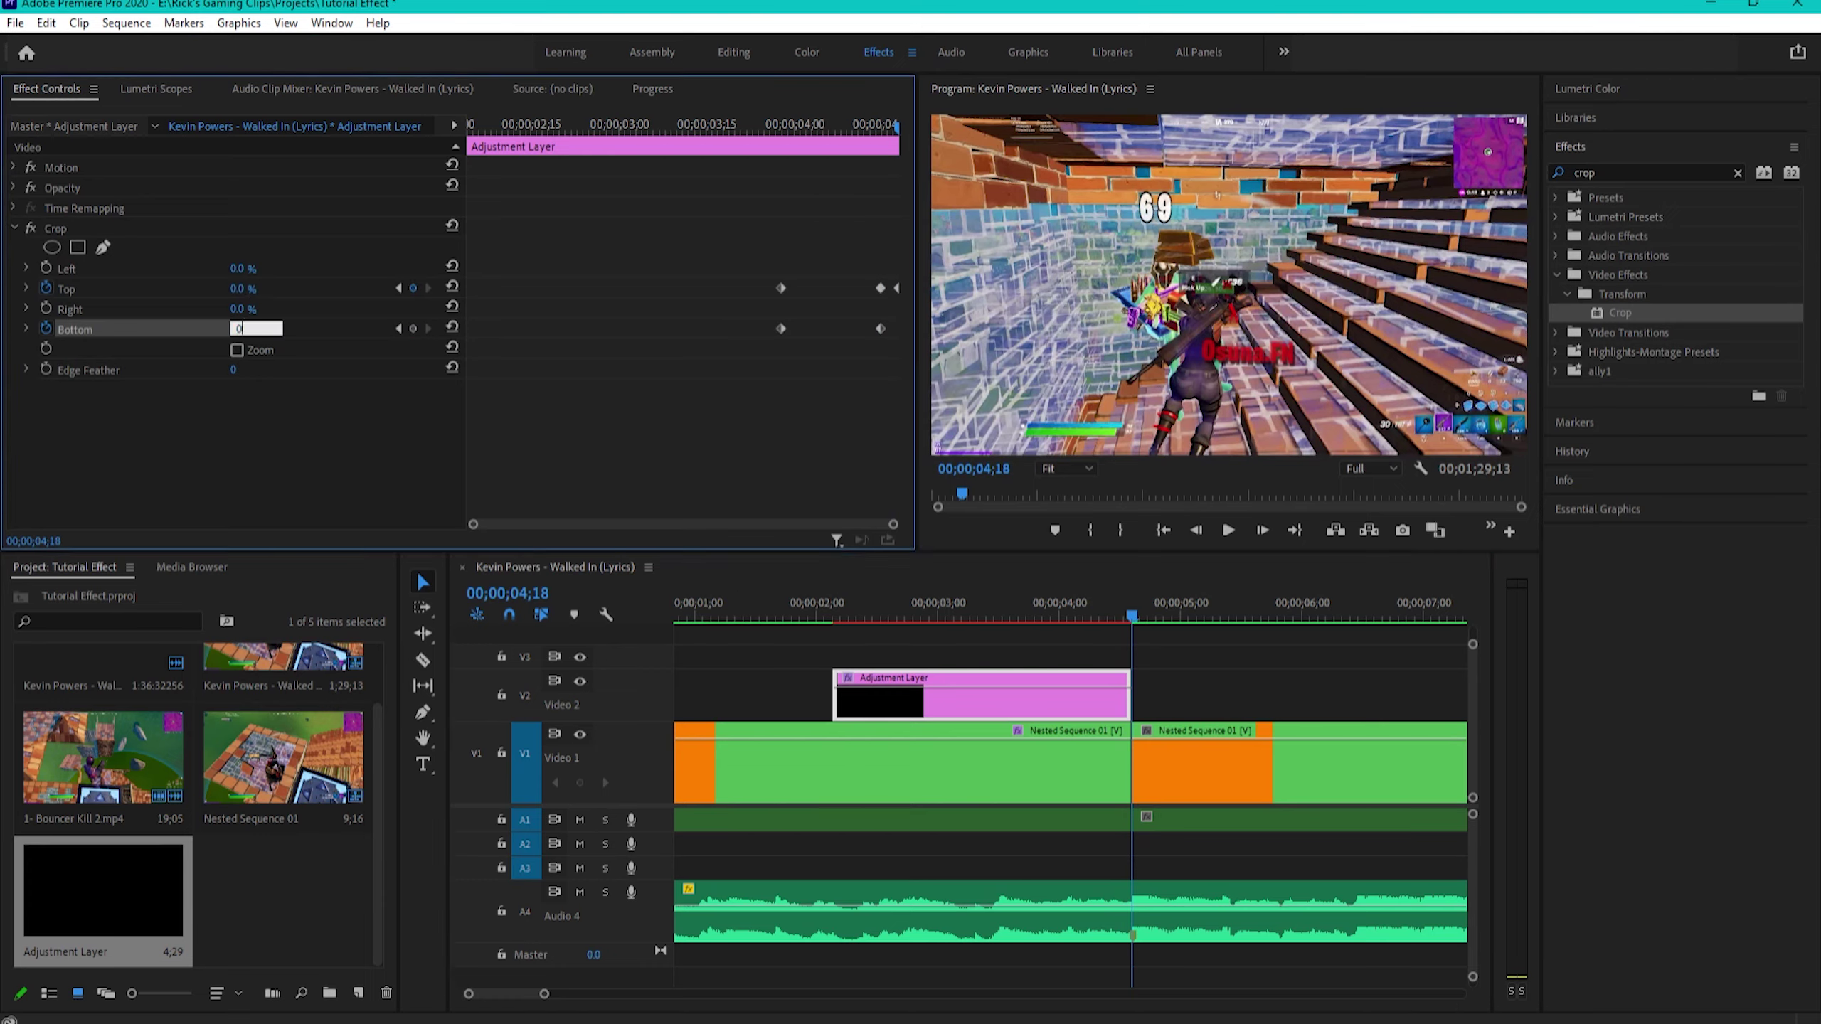
- Play the sequence from its start to check the animated crop bars before the cut
click(874, 638)
key(minus)
key(minus)
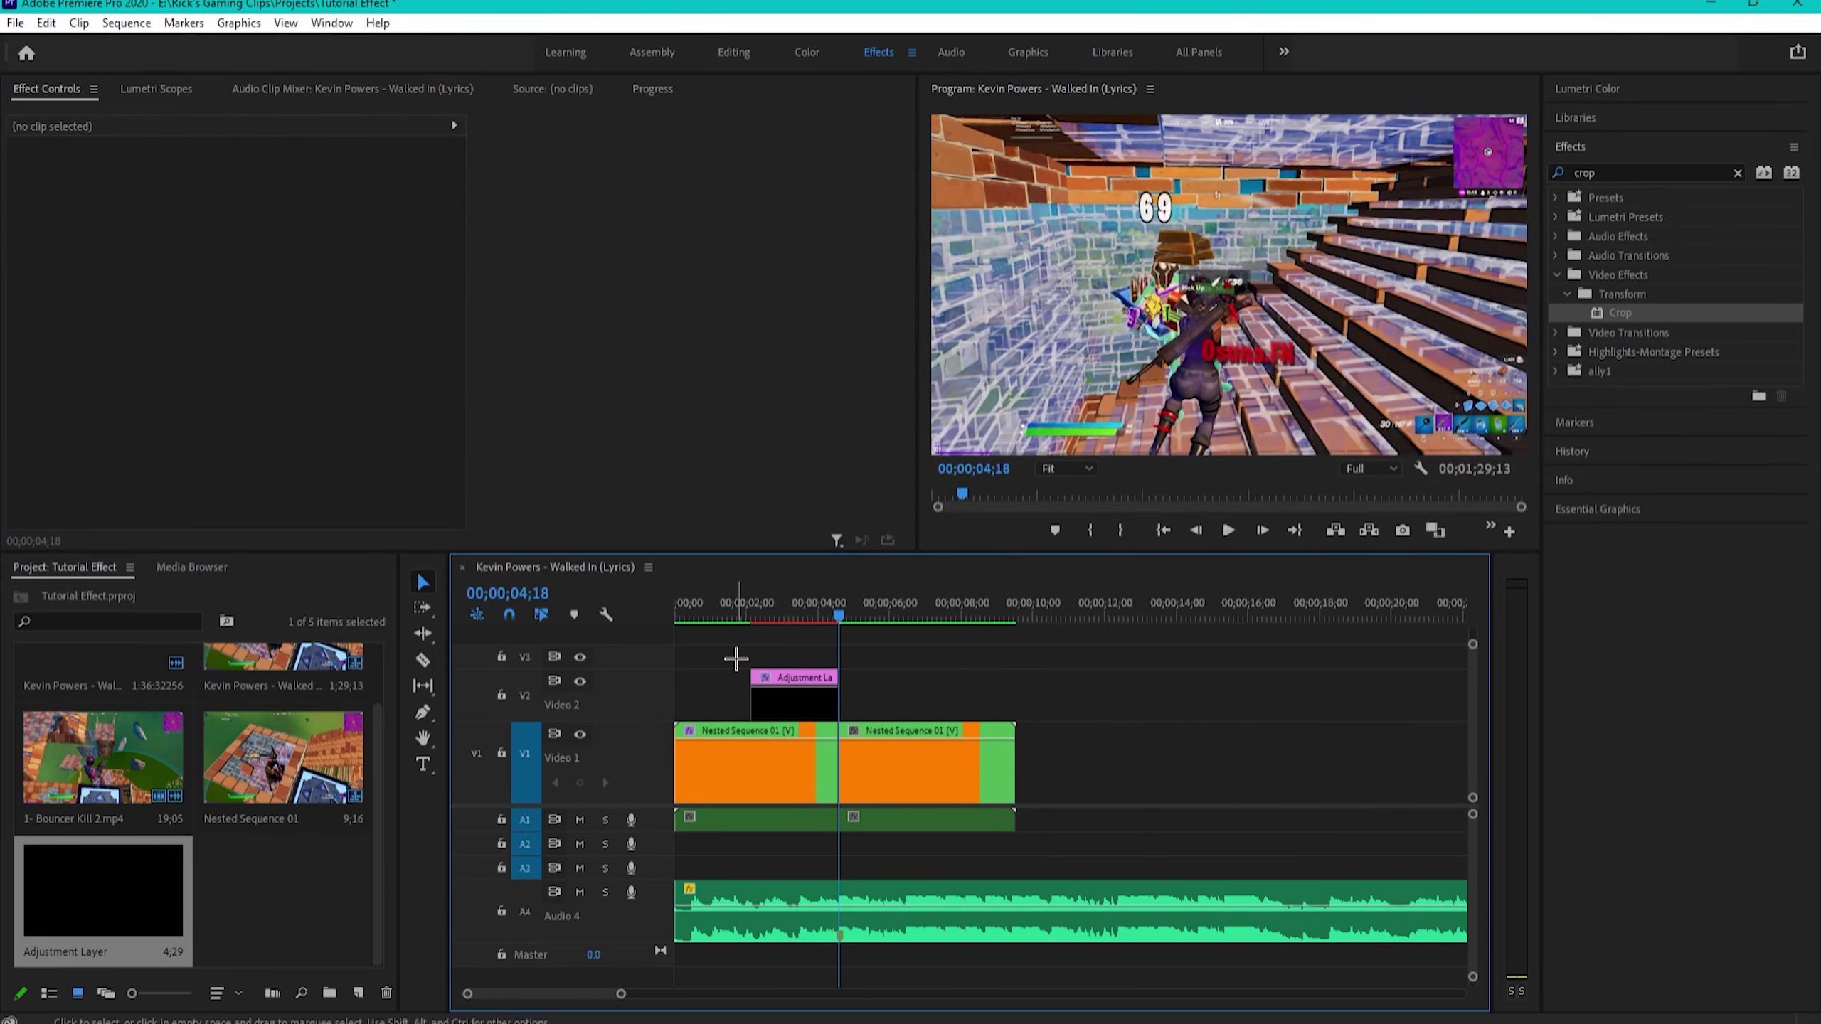
key(Home)
key(space)
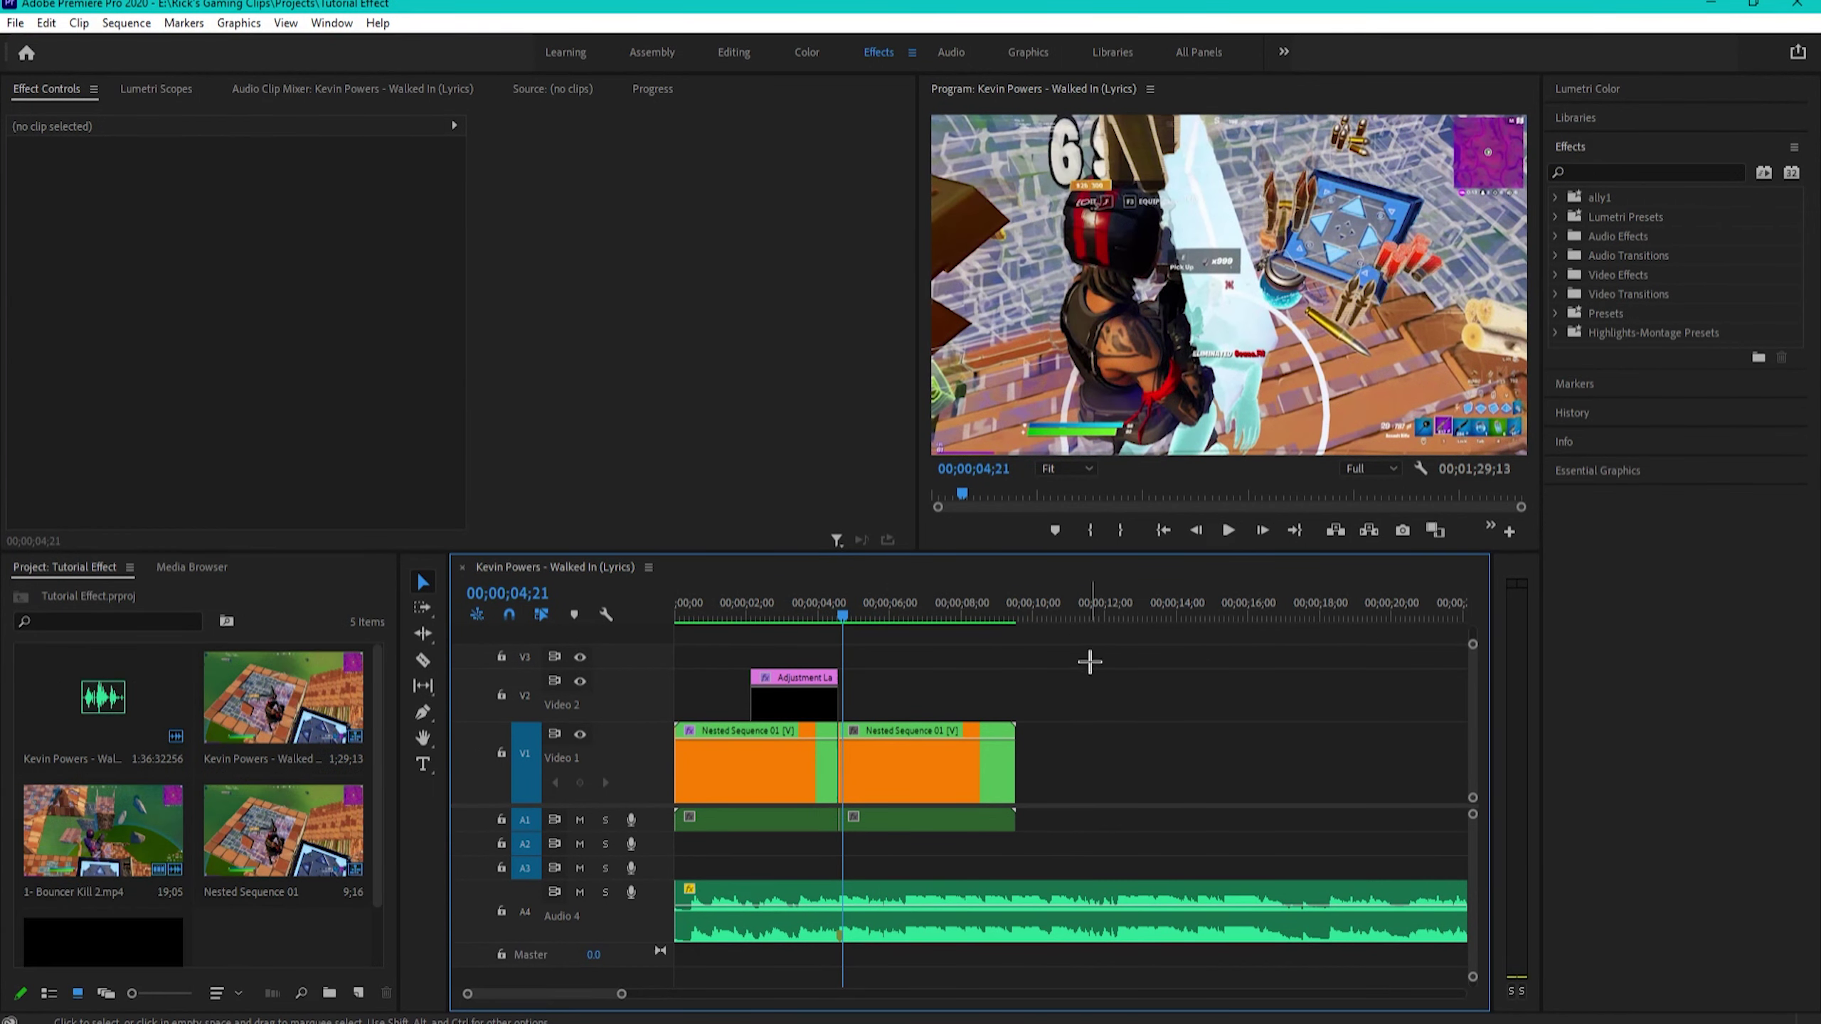
- Apply the Rico Sat+Shake Impact preset from the Highlights-Montage Presets to the nested segment after the cut
click(1557, 333)
click(1567, 410)
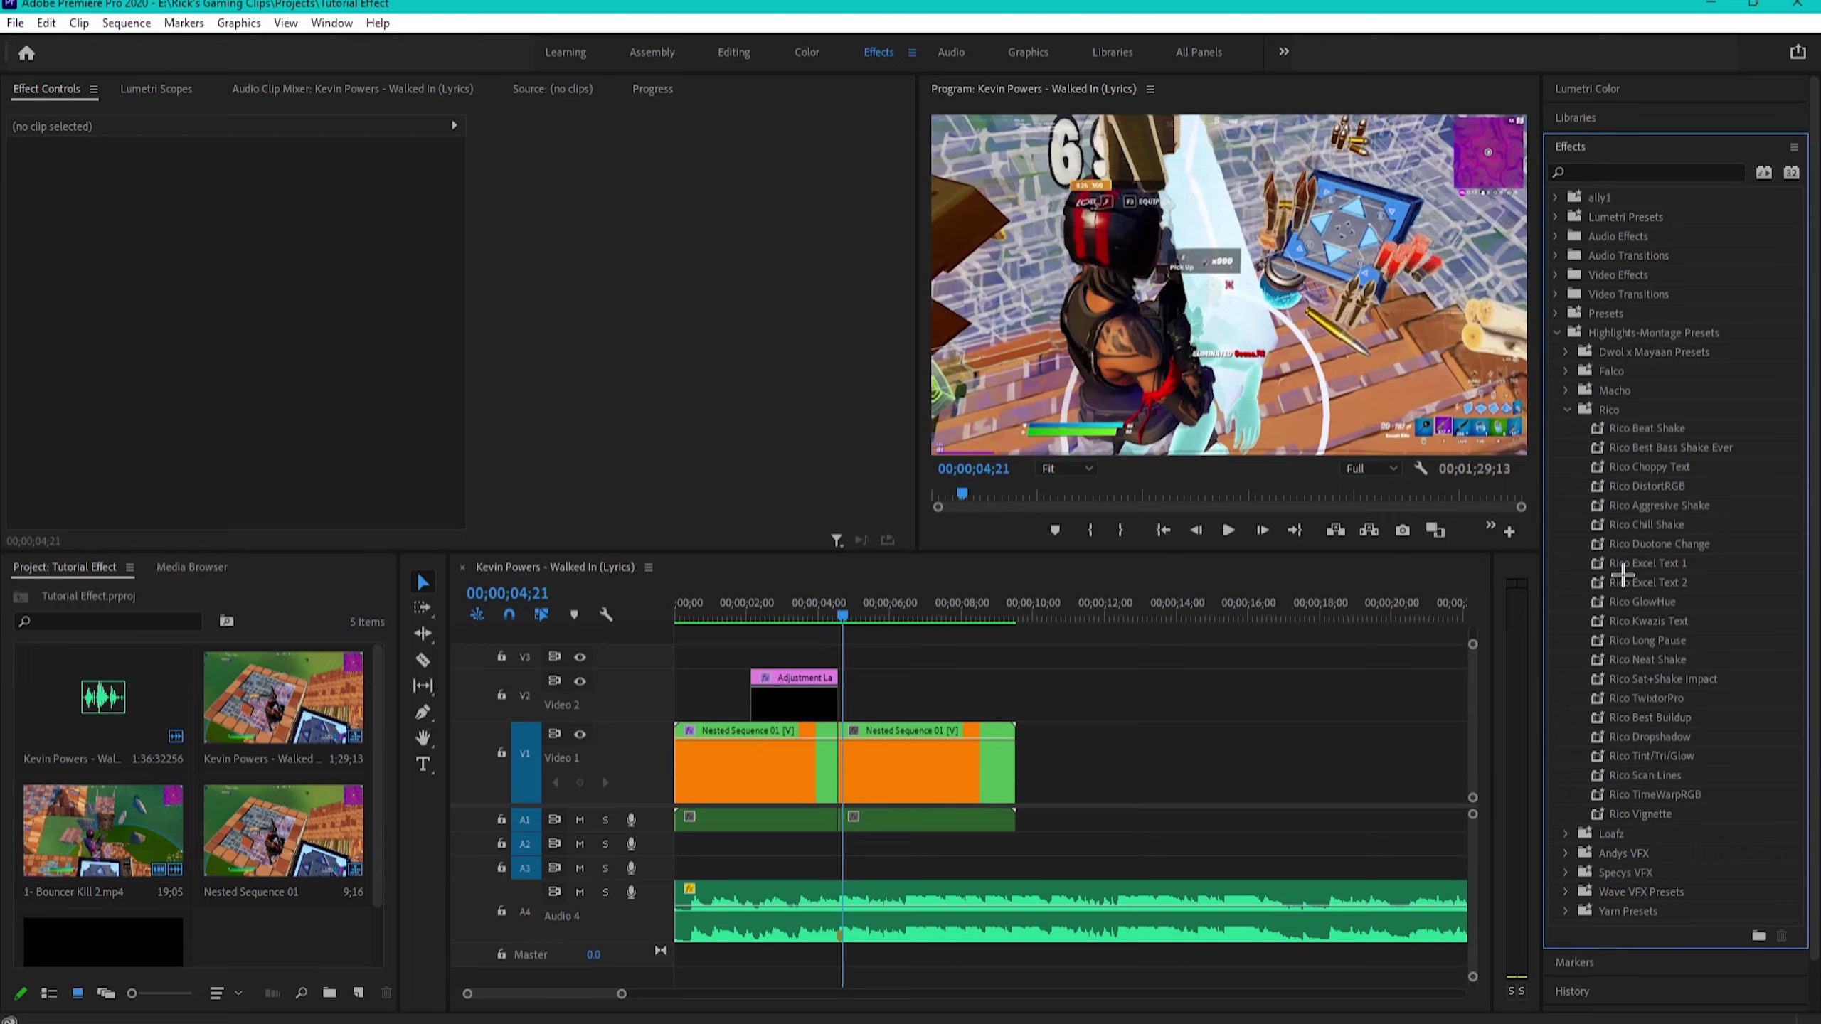
drag(1693, 678, 850, 743)
drag(849, 742, 845, 746)
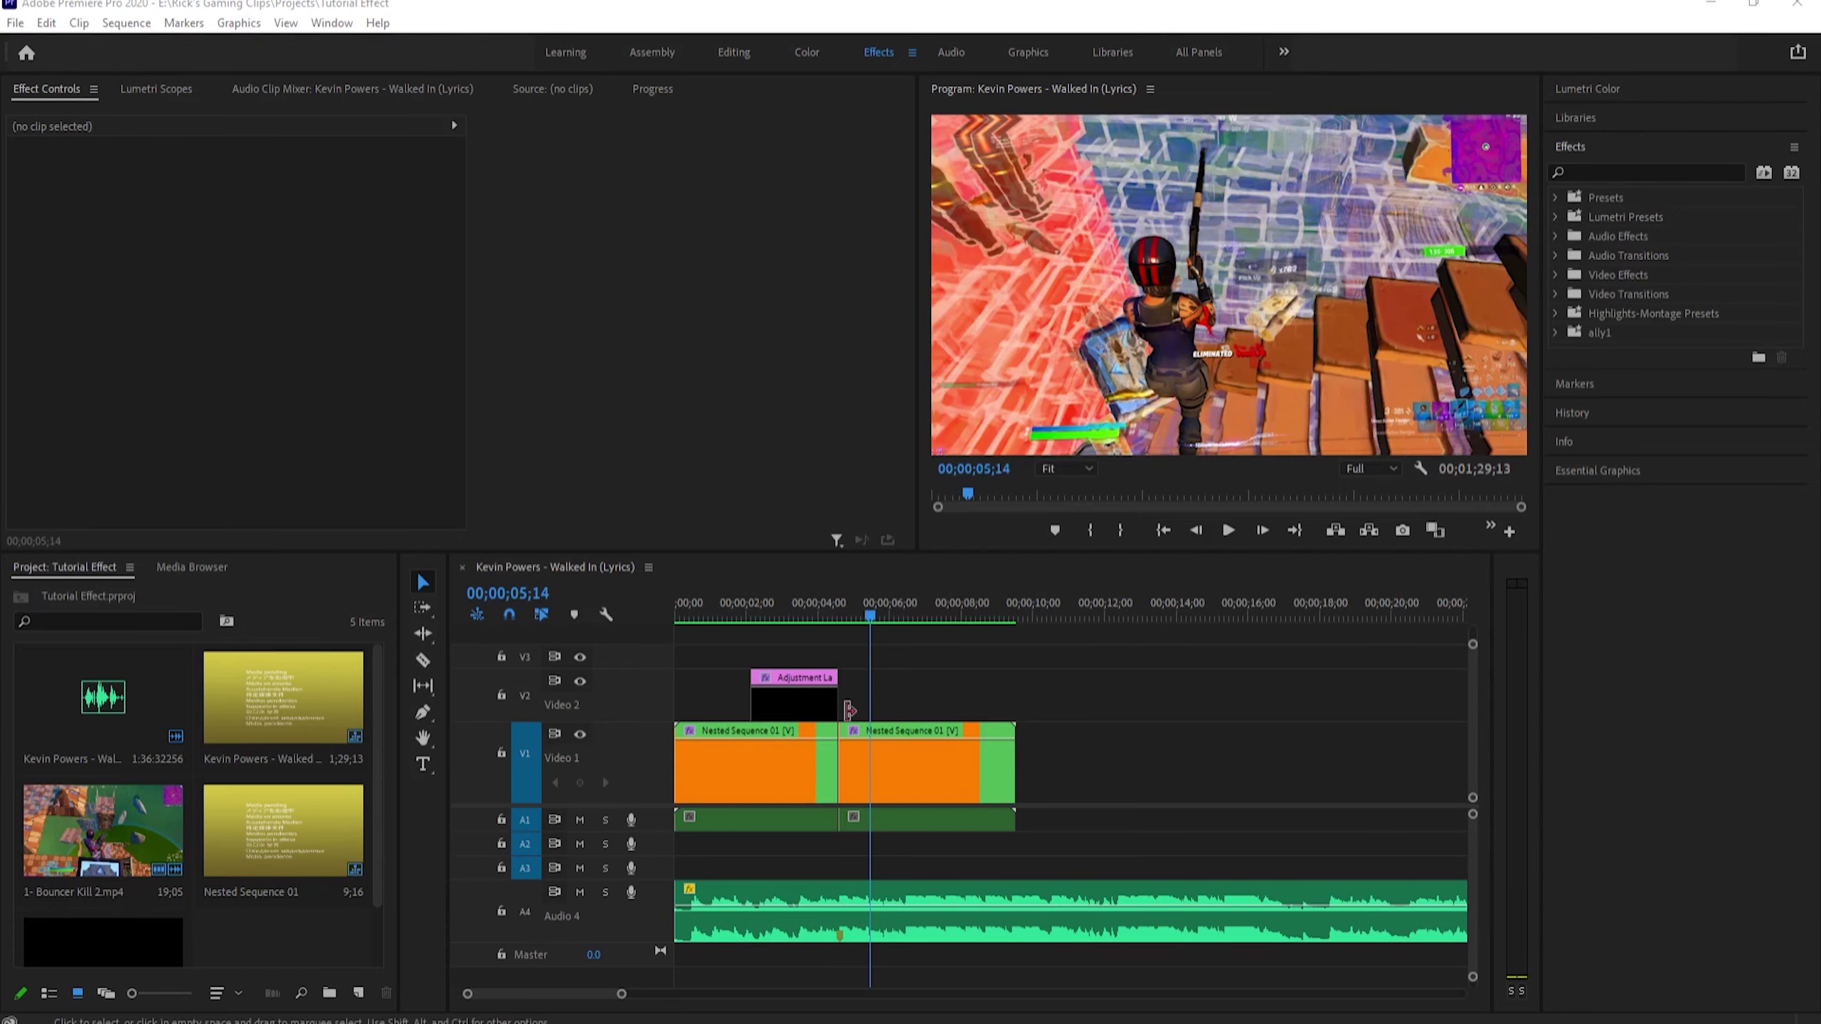
click(824, 647)
key(Left)
key(Left)
key(Left)
key(Left)
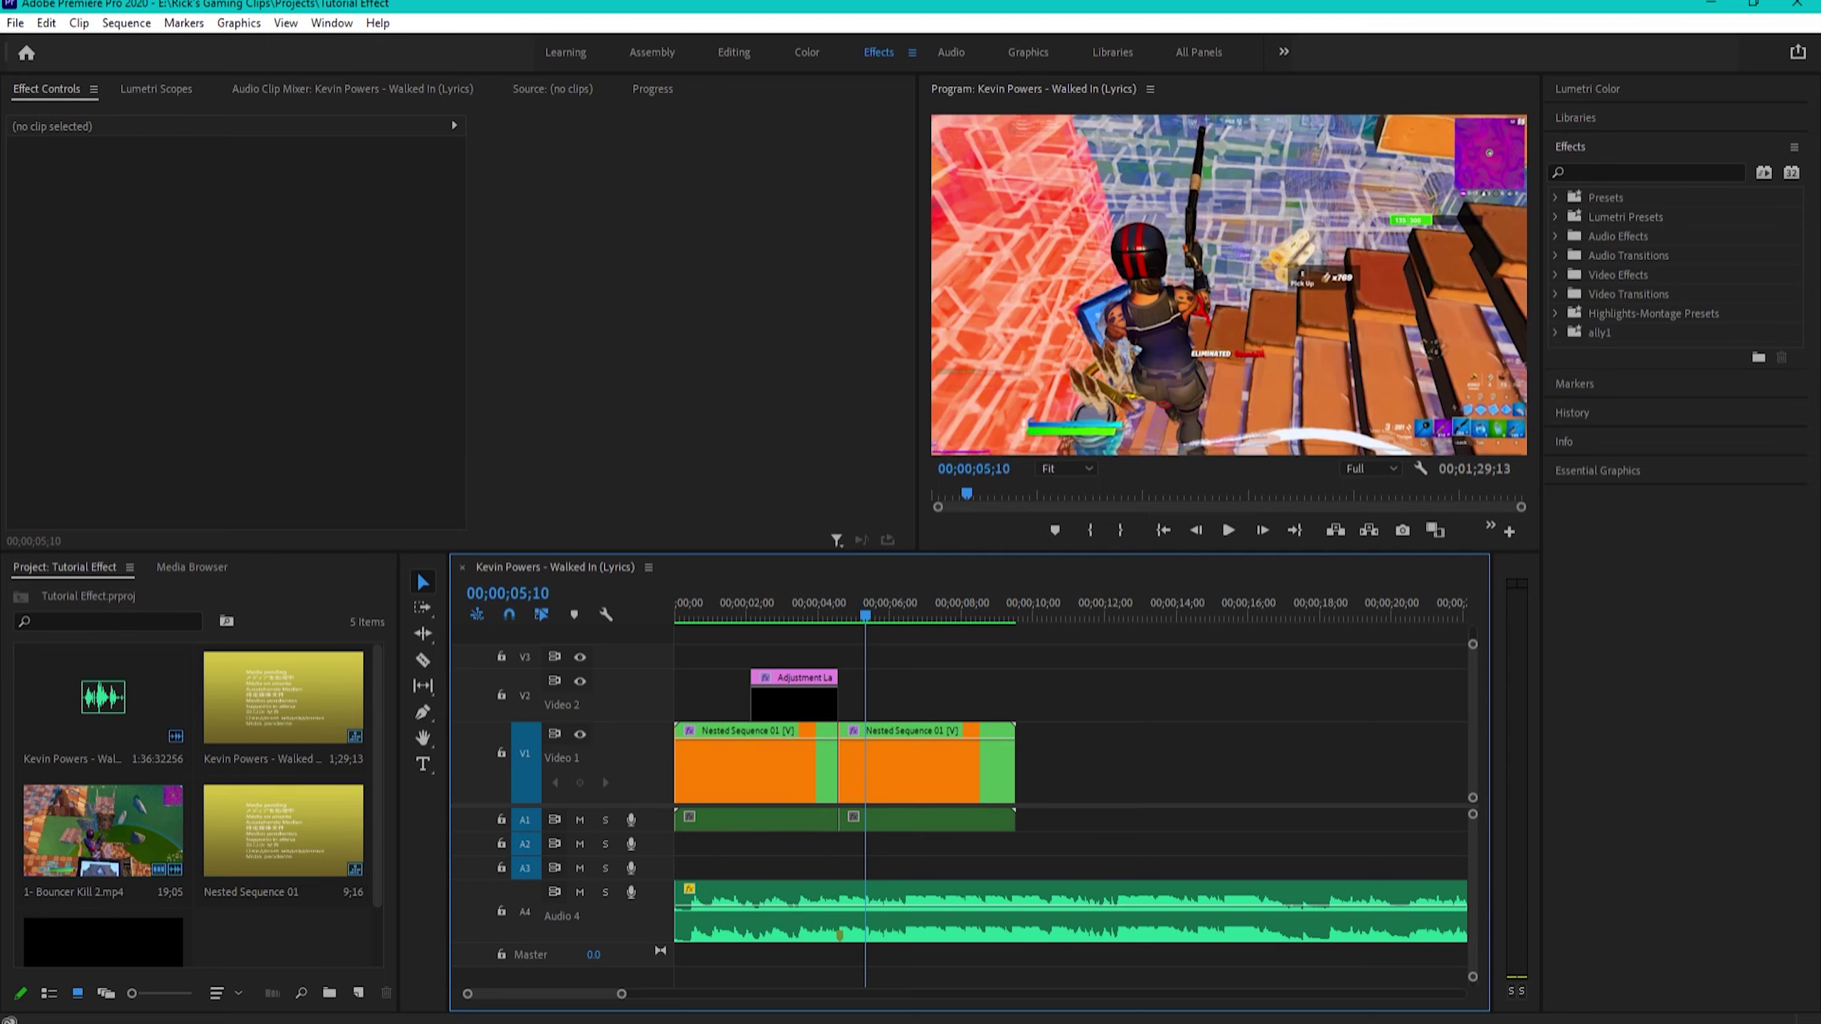
- Add the Headshot Elimination - Shield.mp3 sound effect to audio track A3, starting about one frame before the cut
drag(89, 579, 833, 868)
key(=)
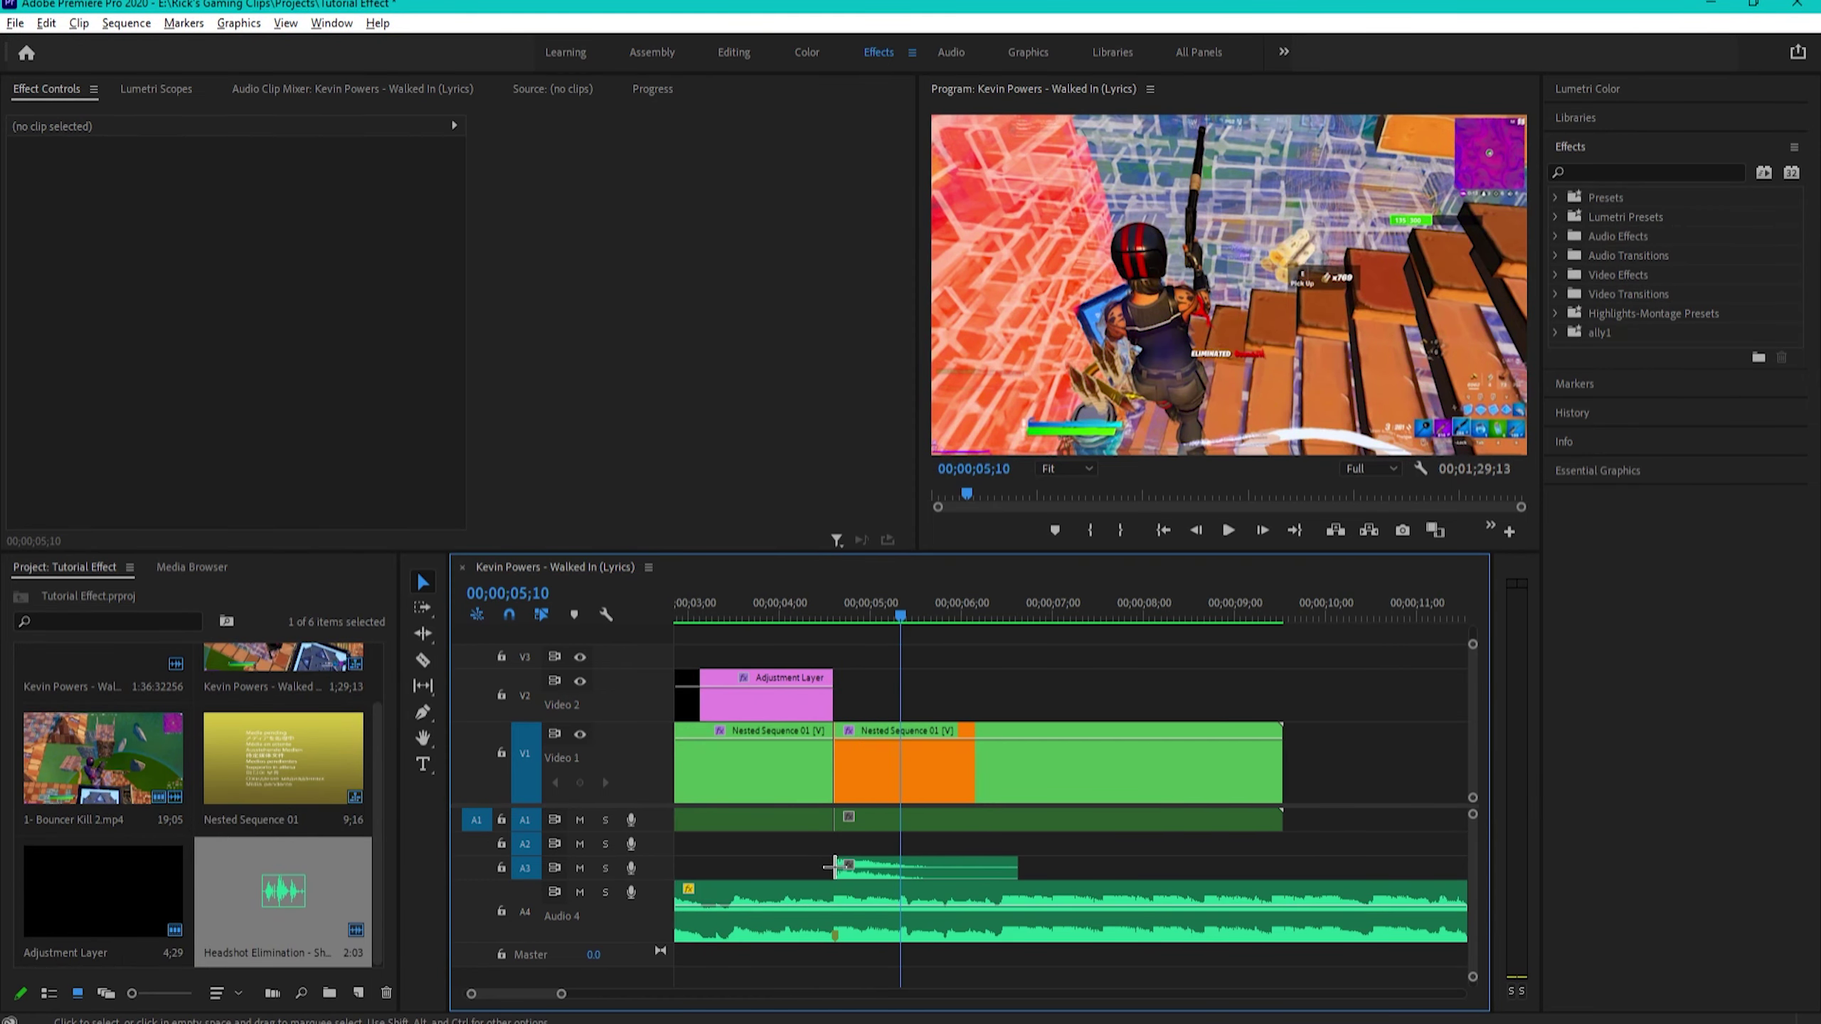
key(=)
key(=)
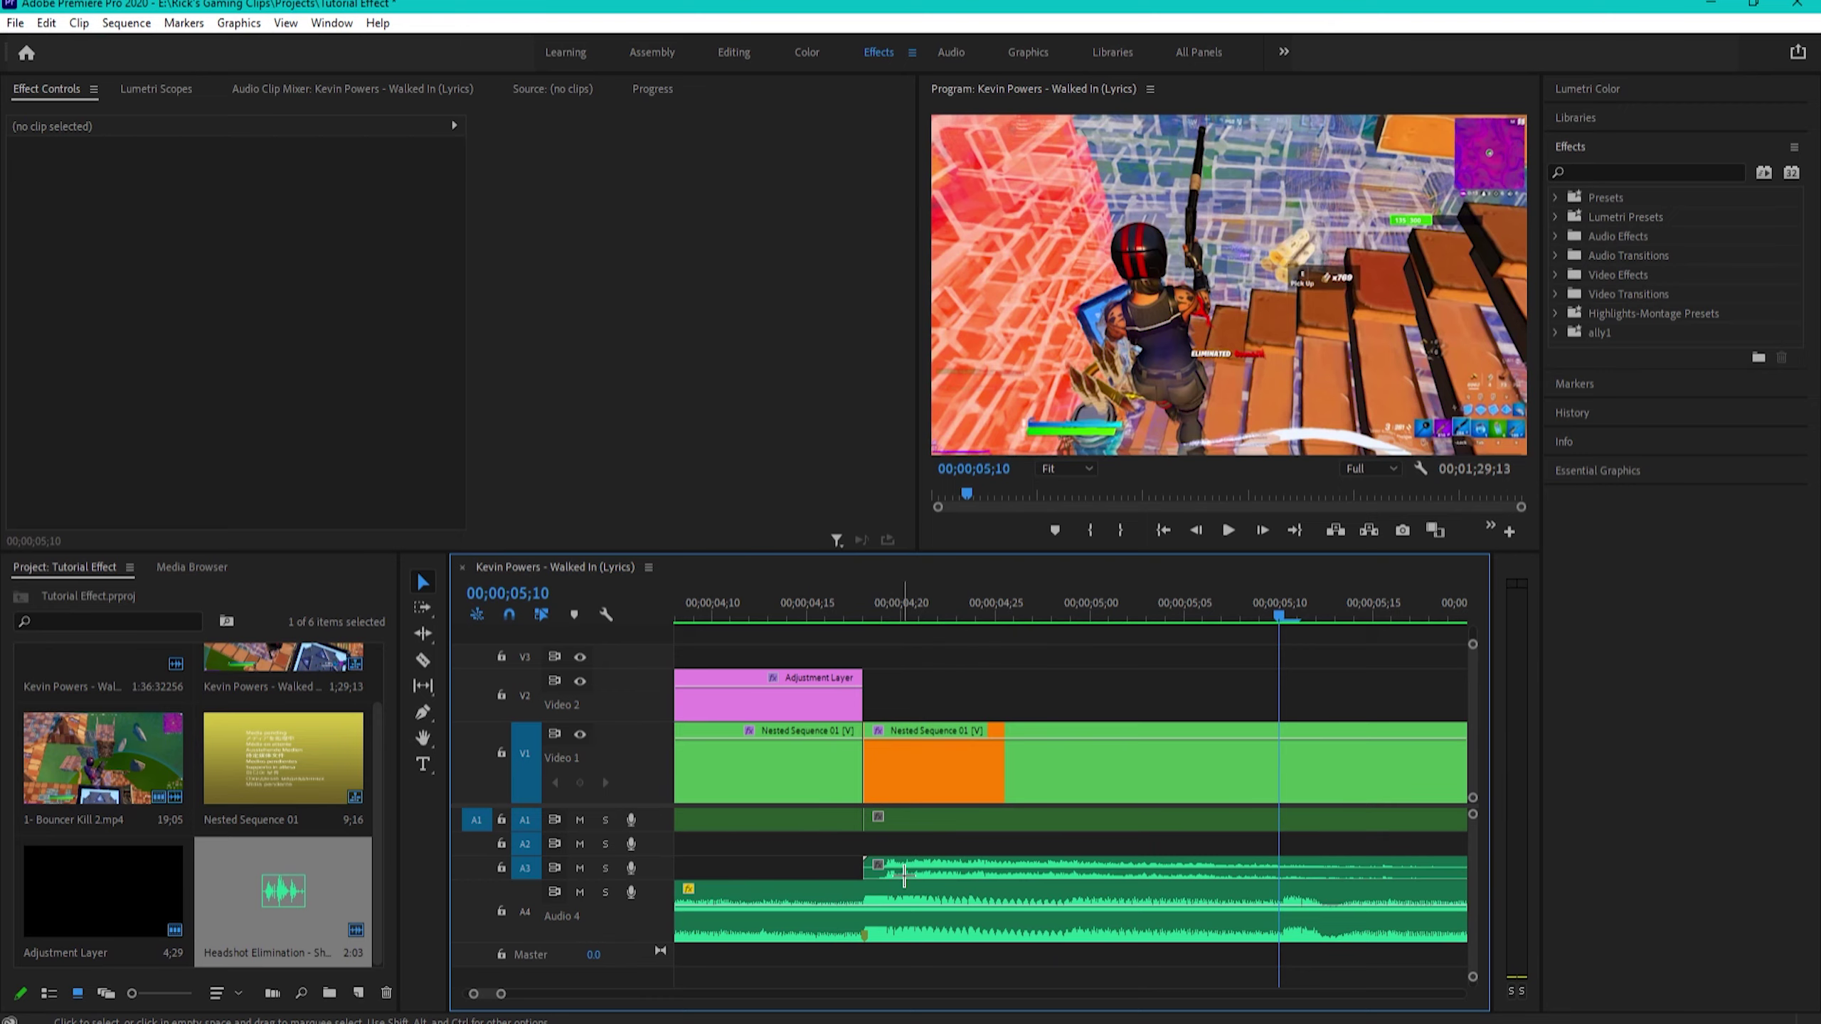
click(901, 880)
key(minus)
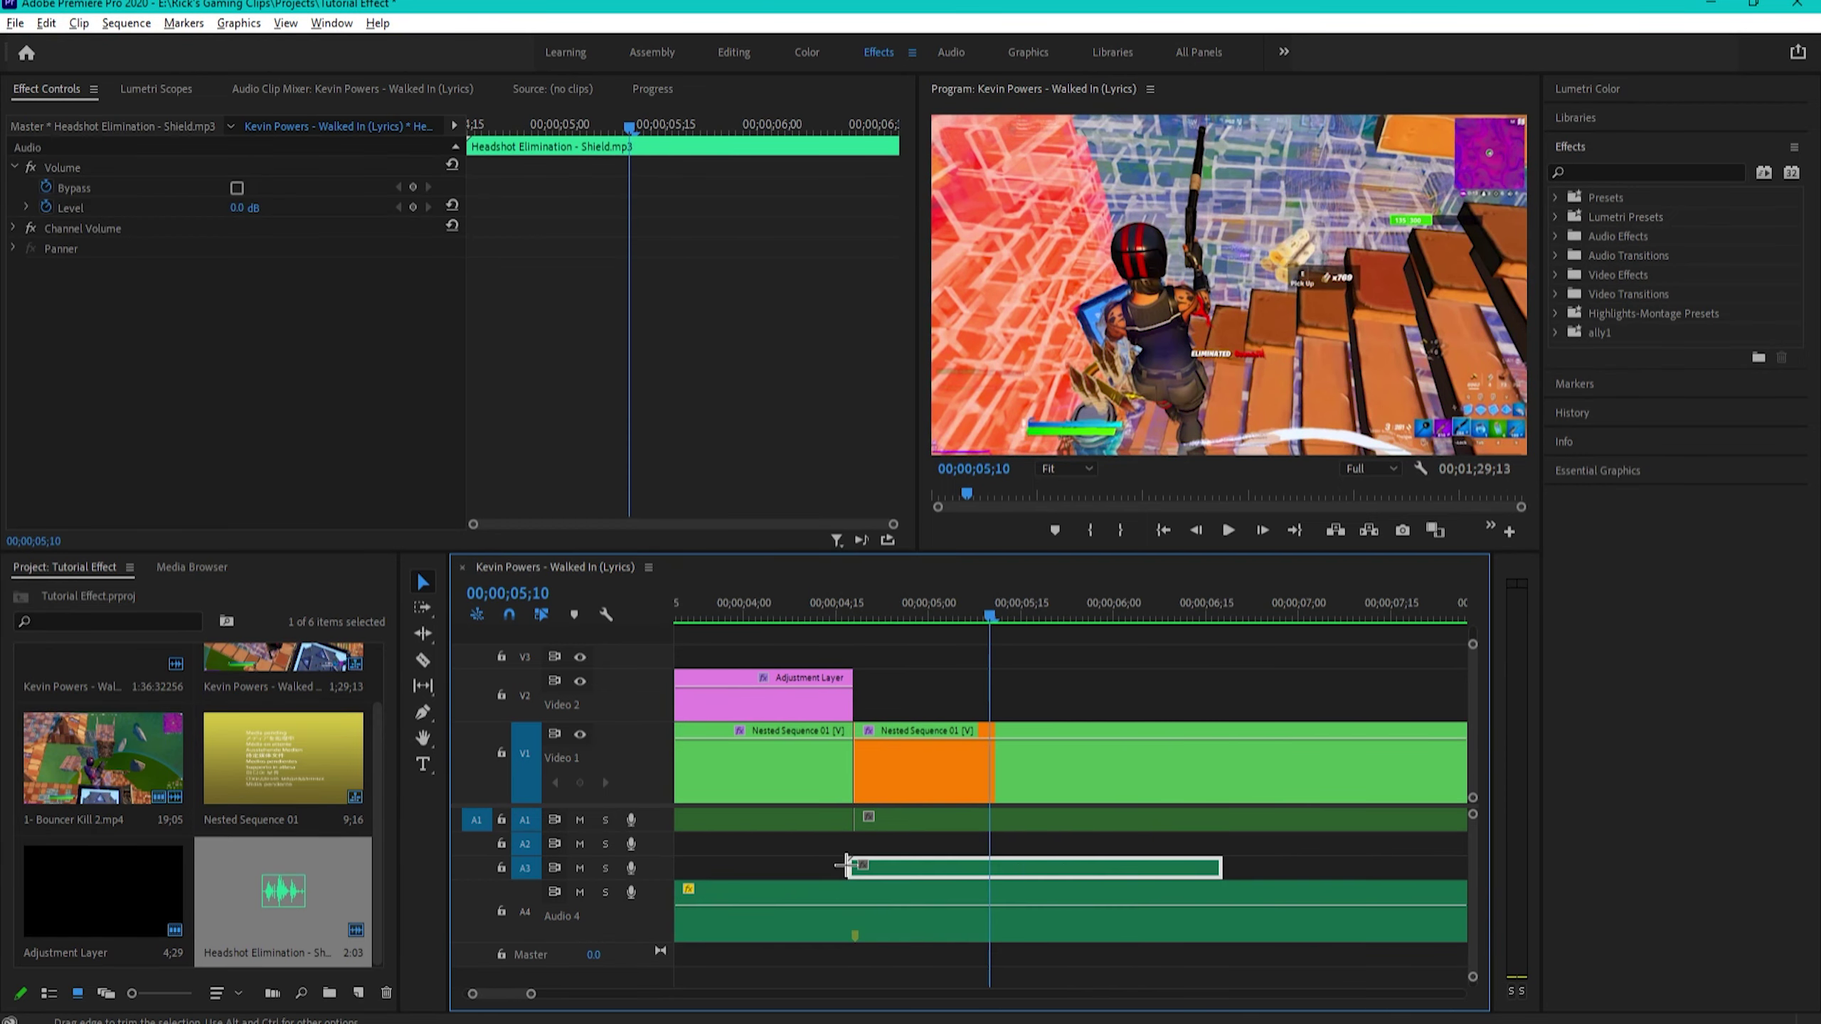
key(minus)
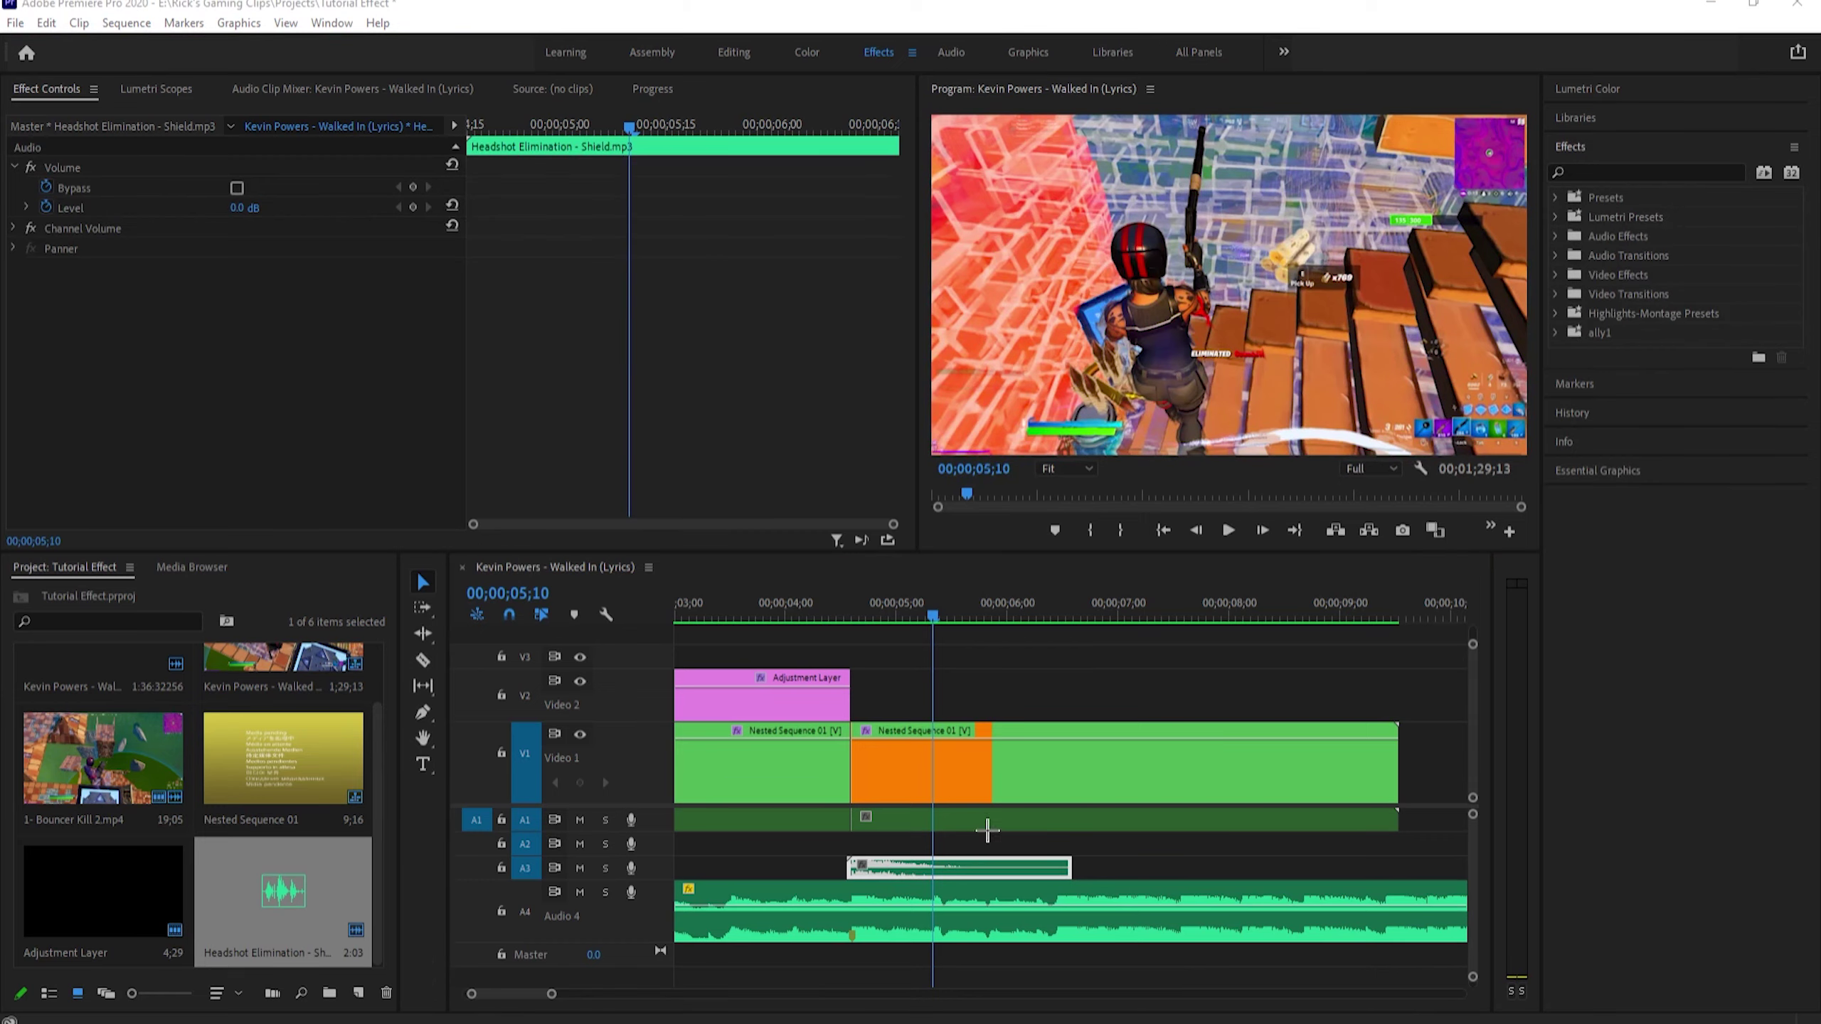
- Add the Legendary Pump Shot sound effect to audio track A2, starting just before the cut, and play back the sequence
drag(789, 861, 897, 859)
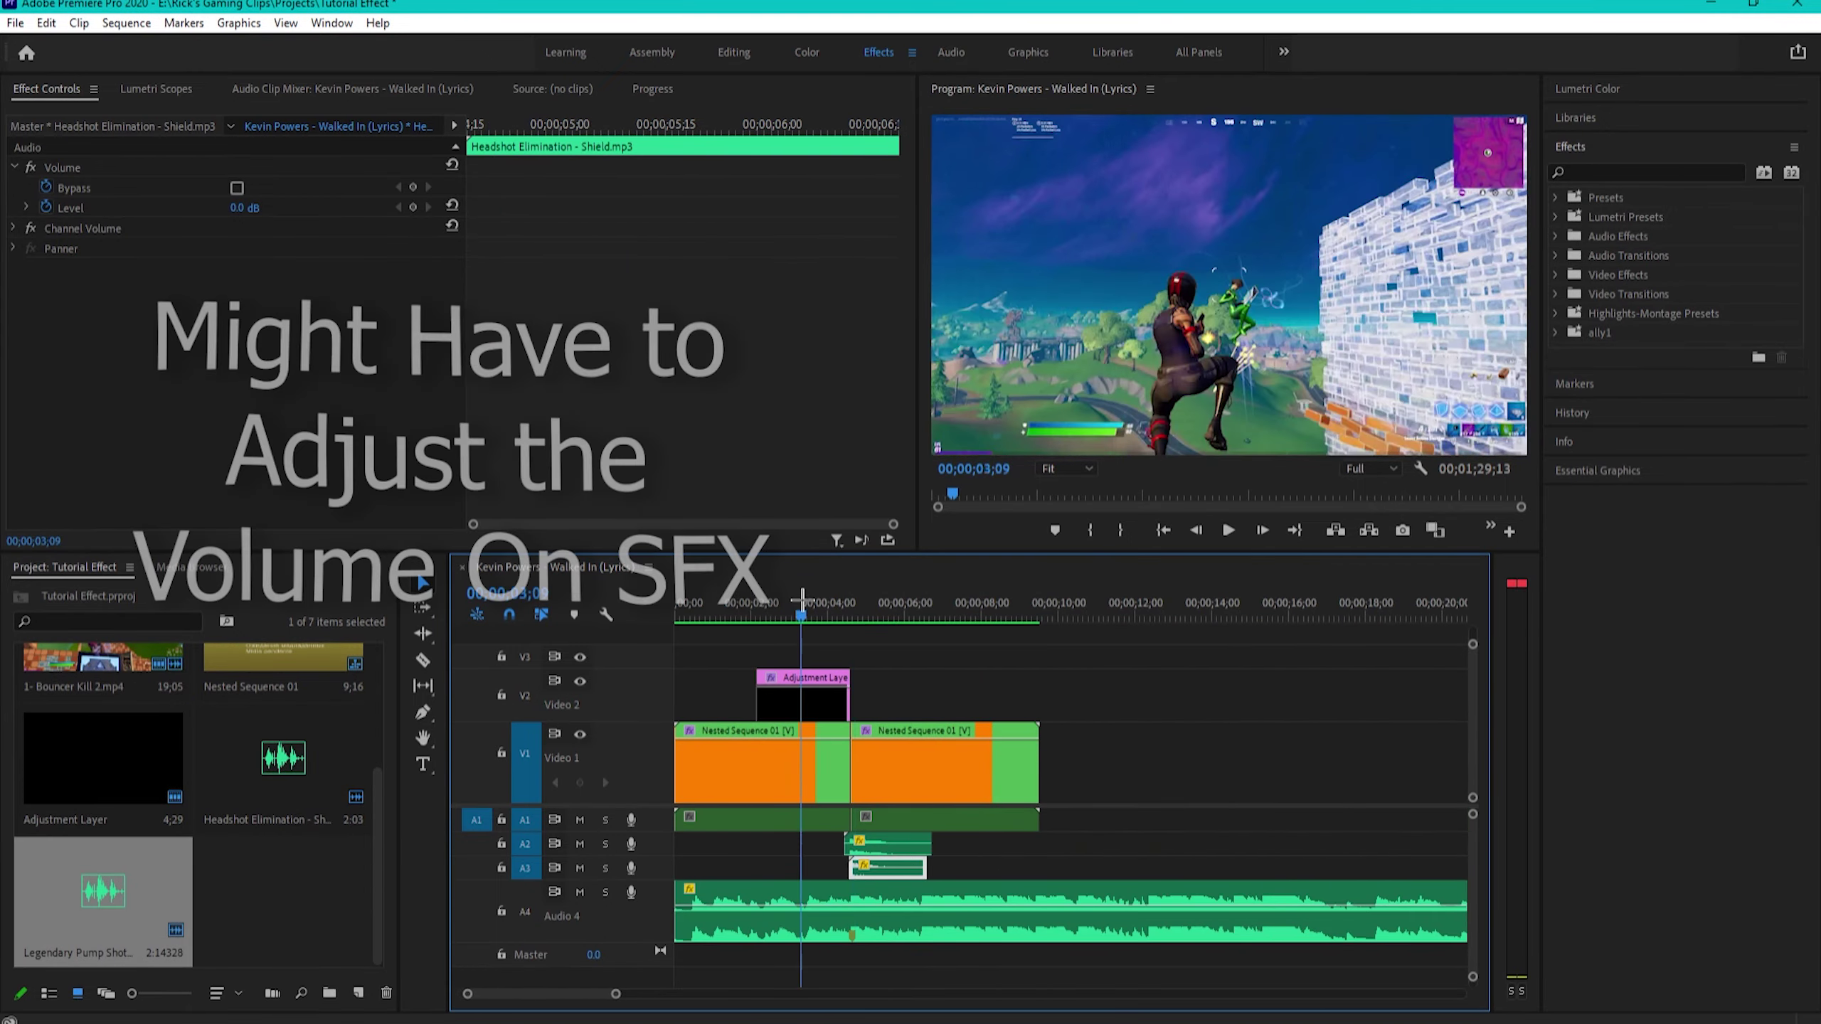
click(957, 699)
key(space)
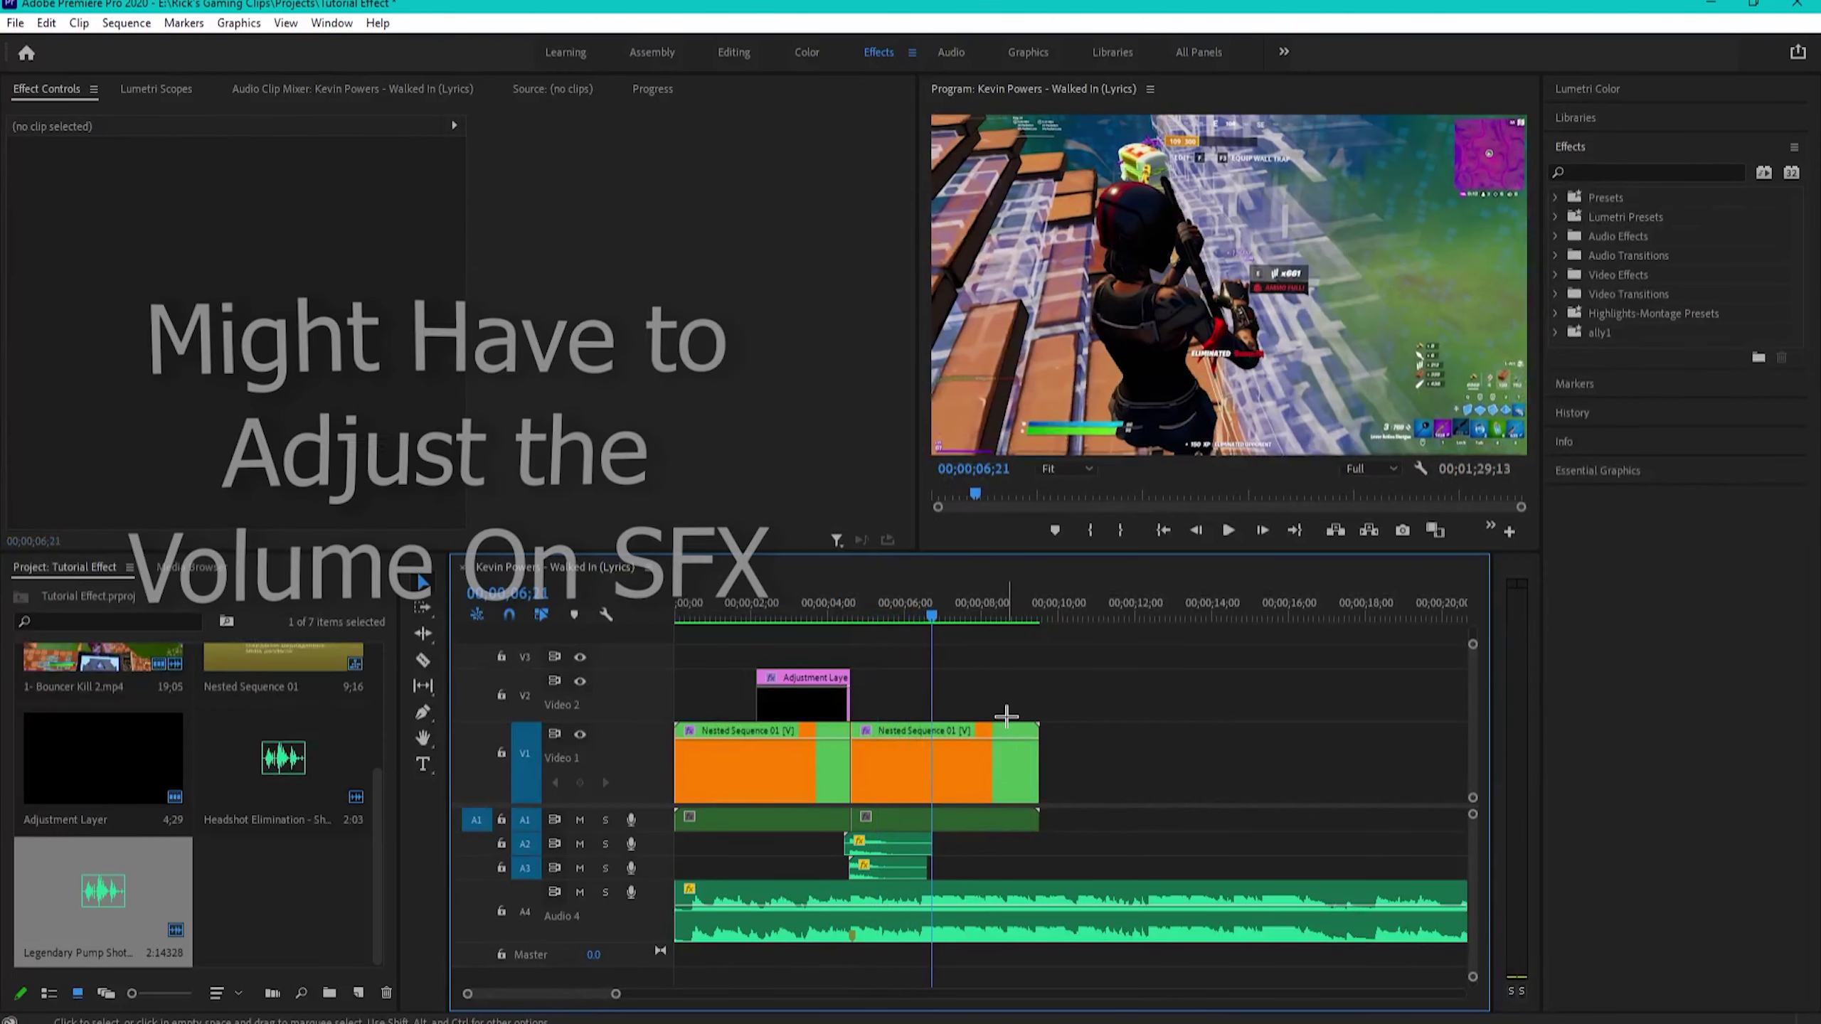